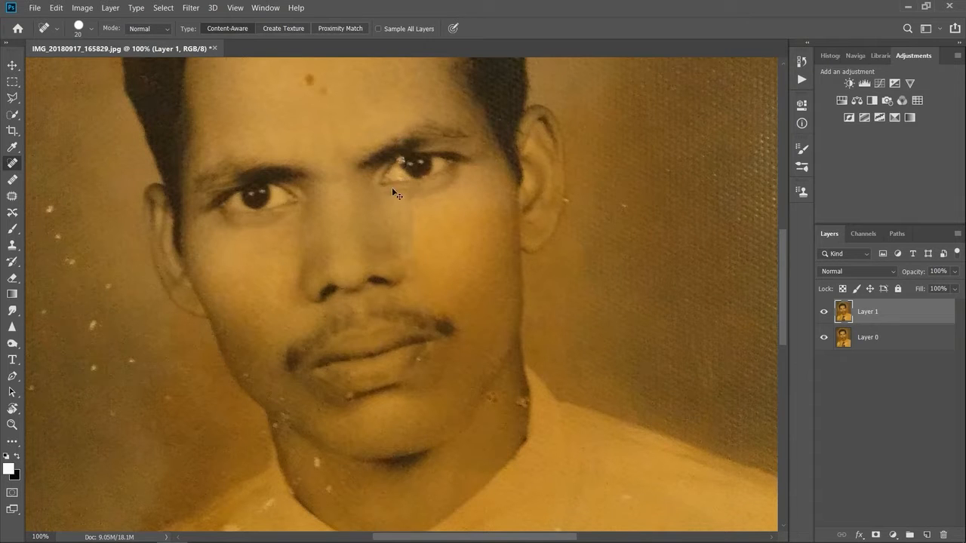
# Step: Remove the white specks on the man's neck and shirt with the Spot Healing Brush
pyautogui.click(317, 462)
pyautogui.moveTo(783, 298); pyautogui.dragTo(783, 373)
pyautogui.click(91, 29)
pyautogui.moveTo(28, 68); pyautogui.dragTo(37, 69)
pyautogui.moveTo(367, 403)
pyautogui.mouseDown()
pyautogui.moveTo(358, 432)
pyautogui.moveTo(399, 345)
pyautogui.mouseUp()
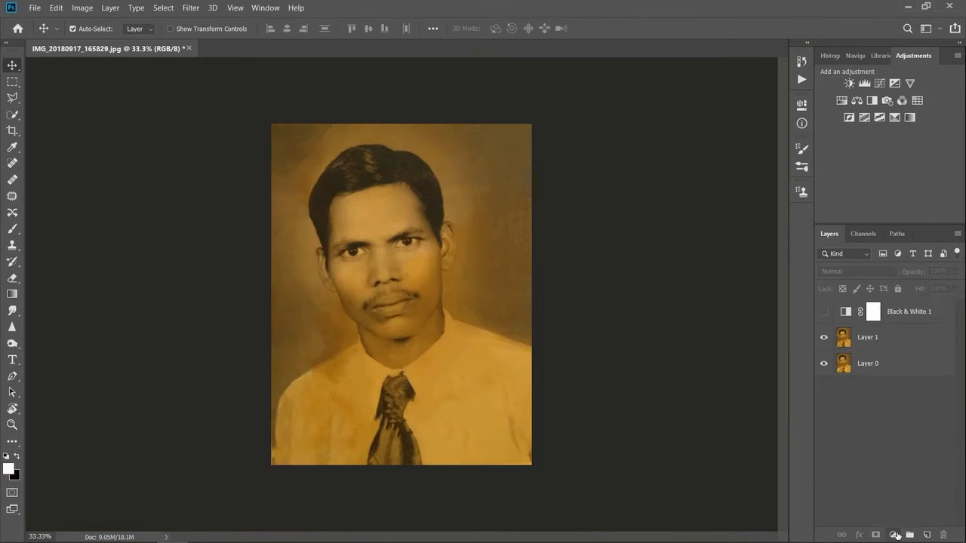
# Step: Add a Hue/Saturation adjustment layer with saturation -98 and lightness +1, and toggle the visibility of Black & White 1
pyautogui.click(893, 535)
pyautogui.click(860, 424)
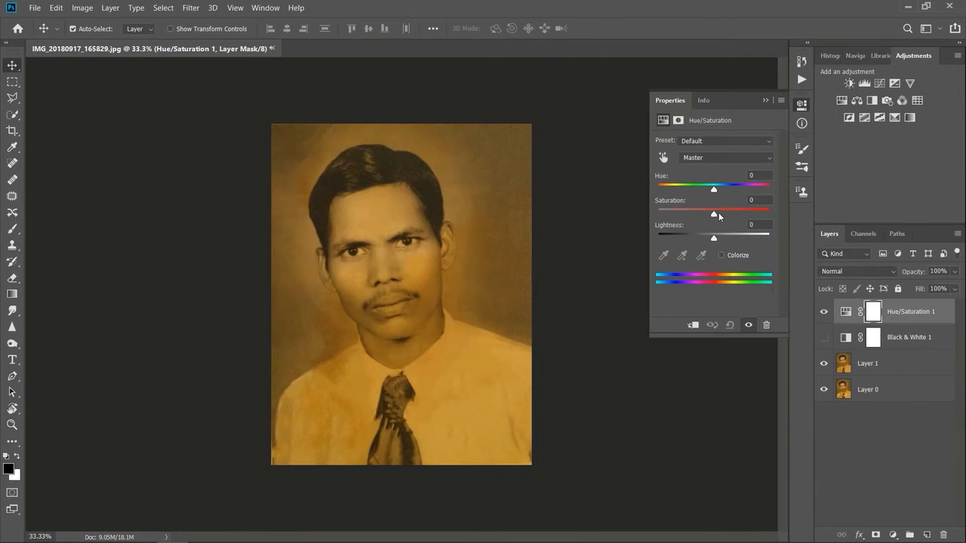
pyautogui.moveTo(714, 214); pyautogui.dragTo(659, 215)
pyautogui.moveTo(714, 240)
pyautogui.mouseDown()
pyautogui.moveTo(698, 247)
pyautogui.moveTo(714, 246)
pyautogui.mouseUp()
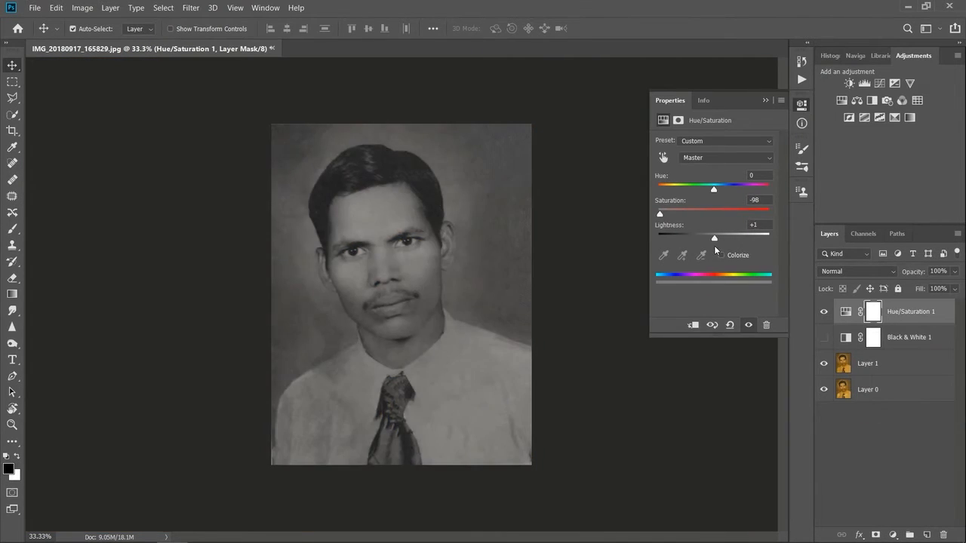
pyautogui.click(765, 100)
pyautogui.click(824, 337)
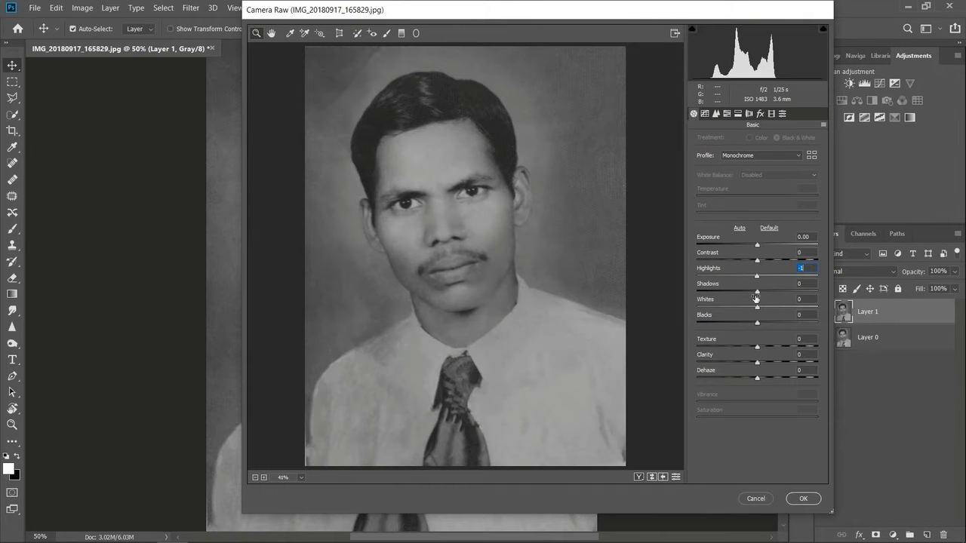
# Step: Lower the Shadows to -52 in the Camera Raw filter
pyautogui.moveTo(757, 291); pyautogui.dragTo(737, 292)
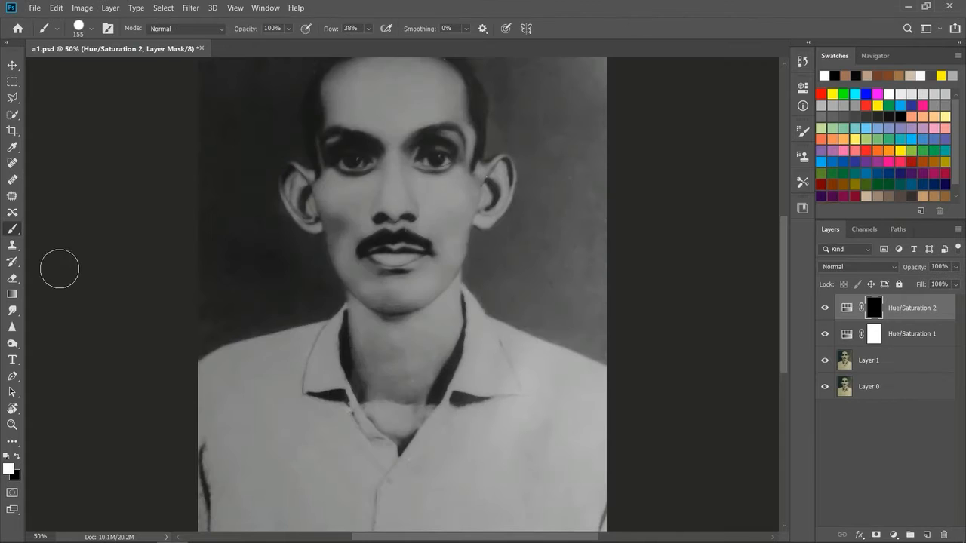
# Step: Paint the Hue/Saturation 2 mask over the face to reveal the skin tone, using a smaller brush around the eyes
pyautogui.moveTo(332, 139)
pyautogui.mouseDown()
pyautogui.moveTo(364, 122)
pyautogui.moveTo(348, 154)
pyautogui.moveTo(403, 175)
pyautogui.moveTo(336, 240)
pyautogui.mouseUp()
pyautogui.moveTo(393, 348)
pyautogui.mouseDown()
pyautogui.moveTo(454, 271)
pyautogui.moveTo(416, 236)
pyautogui.moveTo(449, 247)
pyautogui.mouseUp()
pyautogui.click(91, 28)
pyautogui.moveTo(45, 68); pyautogui.dragTo(34, 68)
pyautogui.moveTo(299, 223)
pyautogui.mouseDown()
pyautogui.moveTo(291, 247)
pyautogui.moveTo(442, 228)
pyautogui.mouseUp()
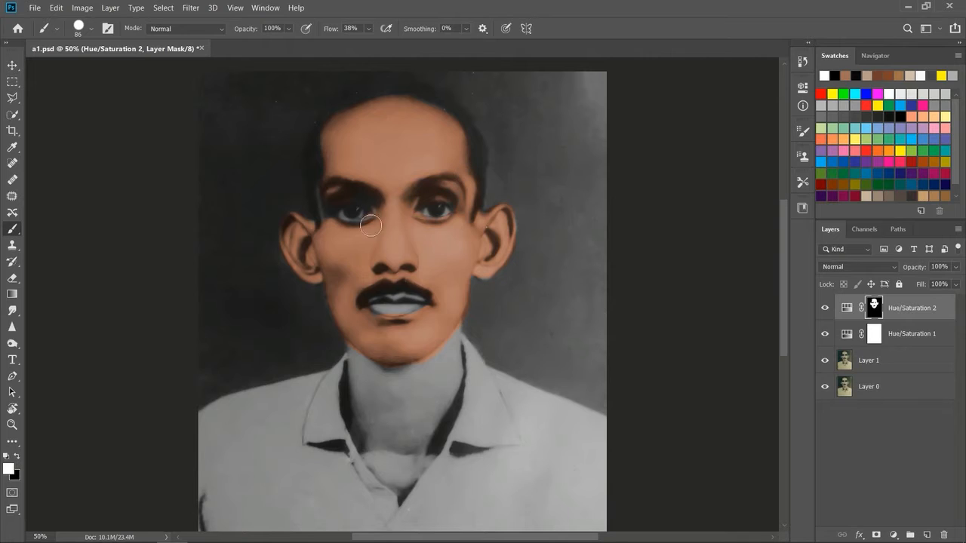
pyautogui.click(91, 29)
pyautogui.moveTo(34, 67); pyautogui.dragTo(29, 67)
pyautogui.moveTo(368, 220); pyautogui.dragTo(316, 174)
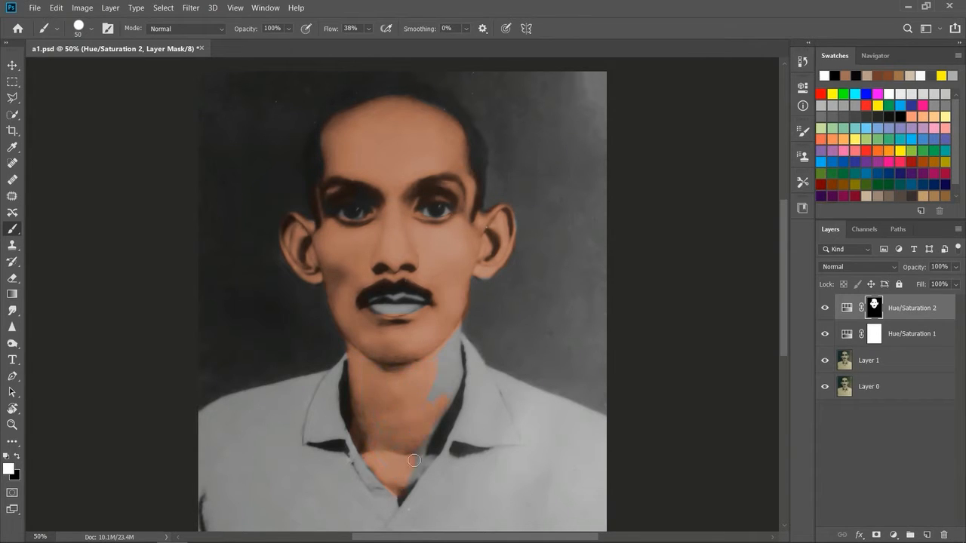
# Step: Paint the Hue/Saturation masks over the collar area and the background beside the head and shoulder
pyautogui.press('x')
pyautogui.moveTo(516, 470); pyautogui.dragTo(490, 397)
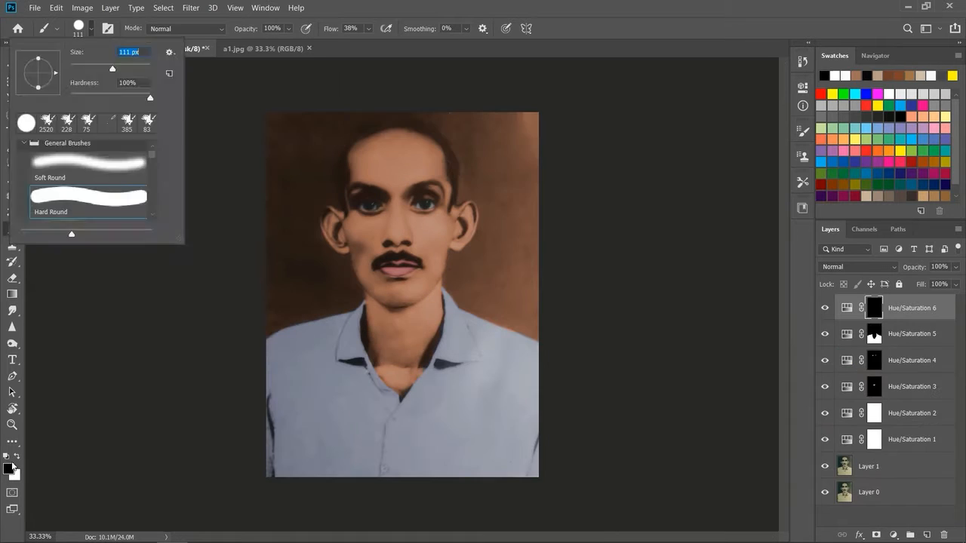
pyautogui.moveTo(521, 113); pyautogui.dragTo(528, 259)
pyautogui.hotkey('ctrl', '+')
pyautogui.hotkey('ctrl', '+')
pyautogui.moveTo(118, 366)
pyautogui.mouseDown()
pyautogui.moveTo(151, 154)
pyautogui.moveTo(269, 229)
pyautogui.moveTo(302, 305)
pyautogui.moveTo(282, 254)
pyautogui.mouseUp()
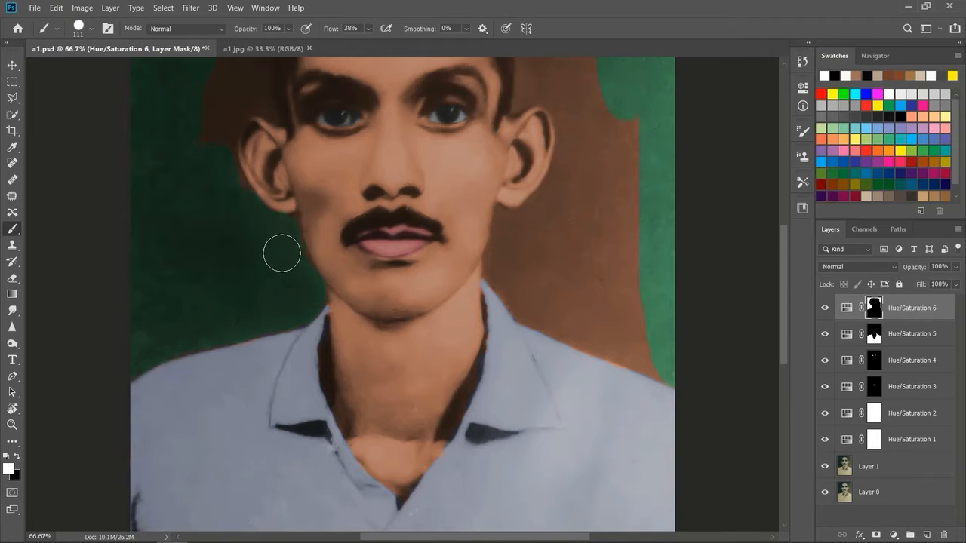
# Step: Refine the Hue/Saturation 6 mask around the head, ears and shoulder with a smaller brush so the green fills the background
pyautogui.moveTo(602, 197)
pyautogui.mouseDown()
pyautogui.moveTo(608, 324)
pyautogui.moveTo(549, 203)
pyautogui.moveTo(657, 371)
pyautogui.mouseUp()
pyautogui.scroll(5, 604, 347)
pyautogui.moveTo(453, 160)
pyautogui.mouseDown()
pyautogui.moveTo(476, 158)
pyautogui.moveTo(528, 271)
pyautogui.moveTo(263, 189)
pyautogui.mouseUp()
pyautogui.click(91, 29)
pyautogui.moveTo(92, 62); pyautogui.dragTo(83, 61)
pyautogui.hotkey('ctrl', '+')
pyautogui.moveTo(207, 189); pyautogui.dragTo(362, 86)
pyautogui.moveTo(578, 323)
pyautogui.mouseDown()
pyautogui.moveTo(617, 309)
pyautogui.moveTo(639, 397)
pyautogui.mouseUp()
pyautogui.press('x')
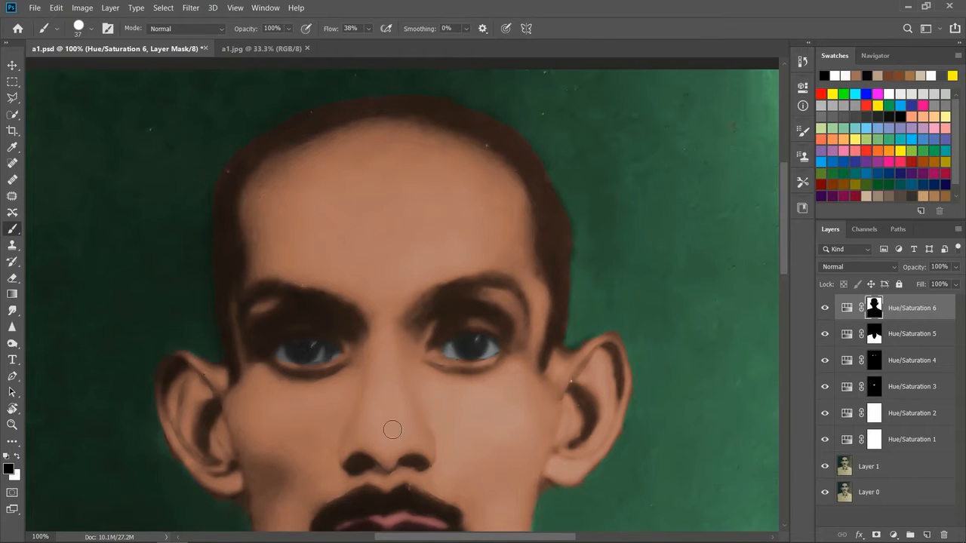
# Step: Reopen the Hue/Saturation 6 settings and shift the background's hue
pyautogui.hotkey('ctrl', '-')
pyautogui.hotkey('ctrl', '-')
pyautogui.hotkey('ctrl', '-')
pyautogui.press('v')
pyautogui.click(157, 211)
pyautogui.doubleClick(847, 307)
pyautogui.moveTo(746, 173); pyautogui.dragTo(694, 186)
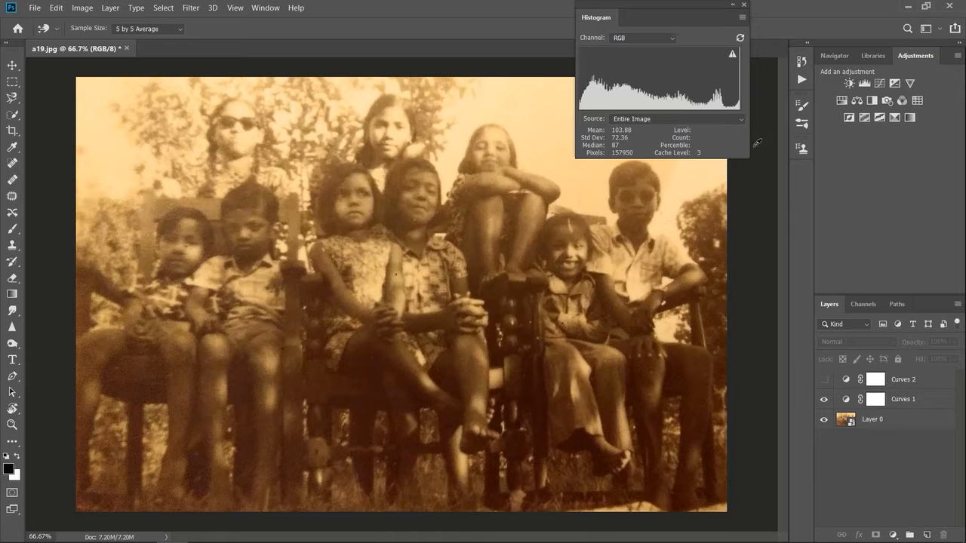
# Step: Add a Curves adjustment layer to the group photo, tighten the red channel's end points and lower its midtones
pyautogui.click(893, 535)
pyautogui.click(879, 374)
pyautogui.click(731, 298)
pyautogui.click(721, 320)
pyautogui.moveTo(682, 450); pyautogui.dragTo(688, 451)
pyautogui.moveTo(812, 311); pyautogui.dragTo(811, 320)
pyautogui.moveTo(758, 375)
pyautogui.mouseDown()
pyautogui.moveTo(759, 407)
pyautogui.moveTo(758, 381)
pyautogui.mouseUp()
# Step: Adjust the white point of the Curves green channel and slightly lower its midtones
pyautogui.click(751, 301)
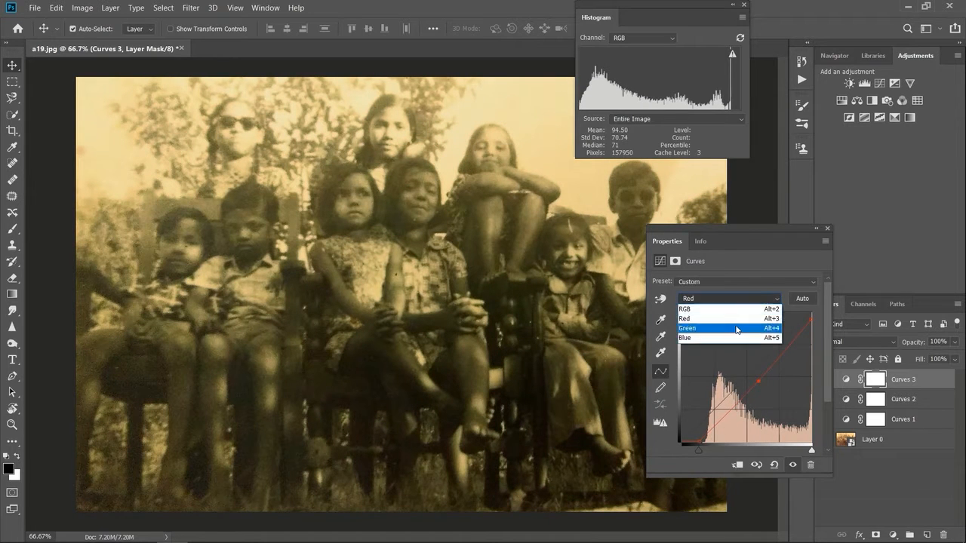
pyautogui.click(747, 316)
pyautogui.moveTo(811, 450)
pyautogui.mouseDown()
pyautogui.moveTo(802, 451)
pyautogui.moveTo(812, 451)
pyautogui.mouseUp()
pyautogui.moveTo(748, 379); pyautogui.dragTo(748, 384)
# Step: Move the white point of the Curves blue channel inward
pyautogui.click(766, 300)
pyautogui.click(738, 338)
pyautogui.moveTo(802, 452); pyautogui.dragTo(802, 453)
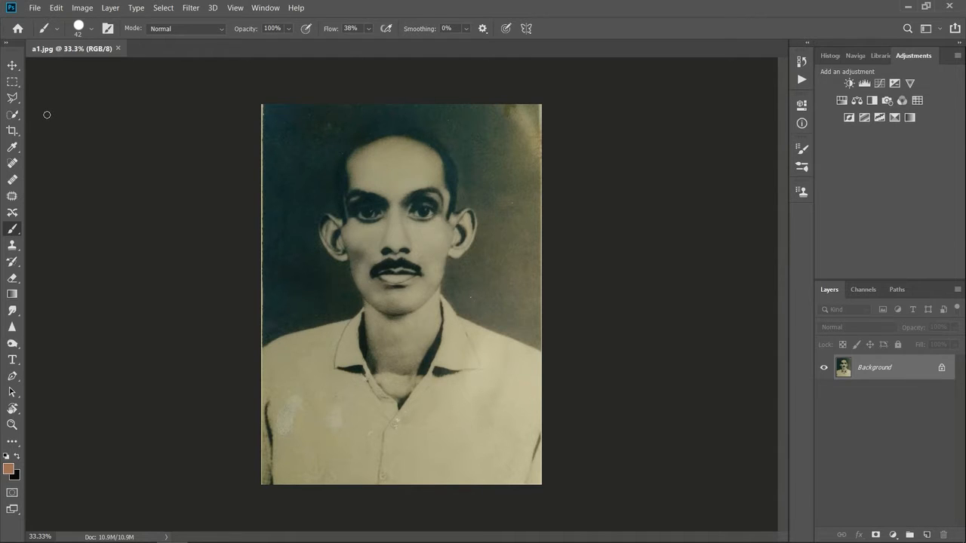
# Step: Select the portrait in a1.jpg just inside its pale borders, crop the image to the selection and deselect
pyautogui.click(12, 82)
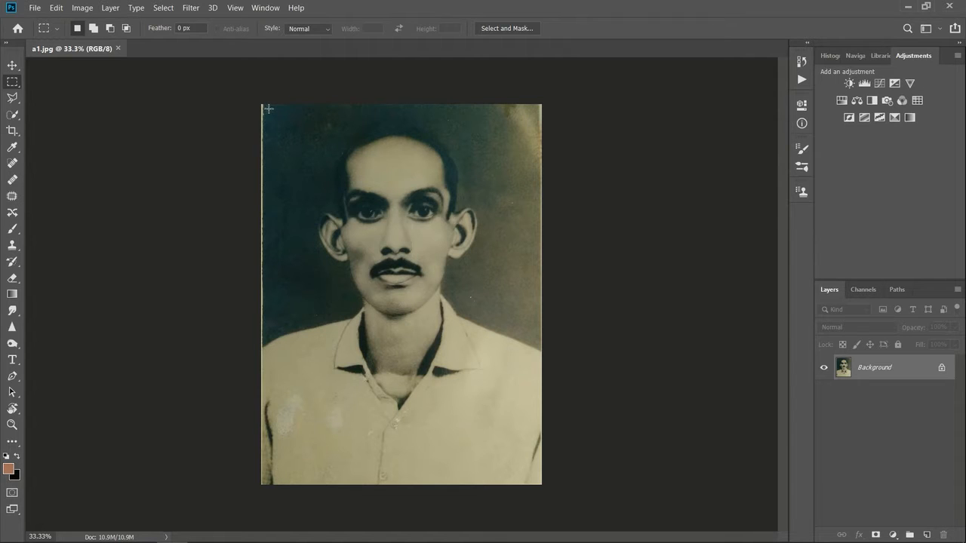
pyautogui.moveTo(268, 112); pyautogui.dragTo(540, 485)
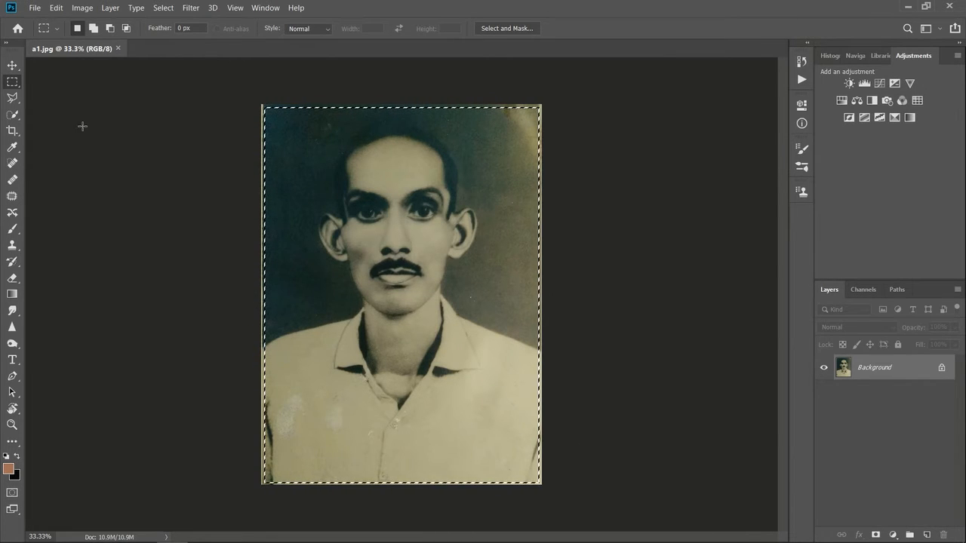
pyautogui.click(76, 8)
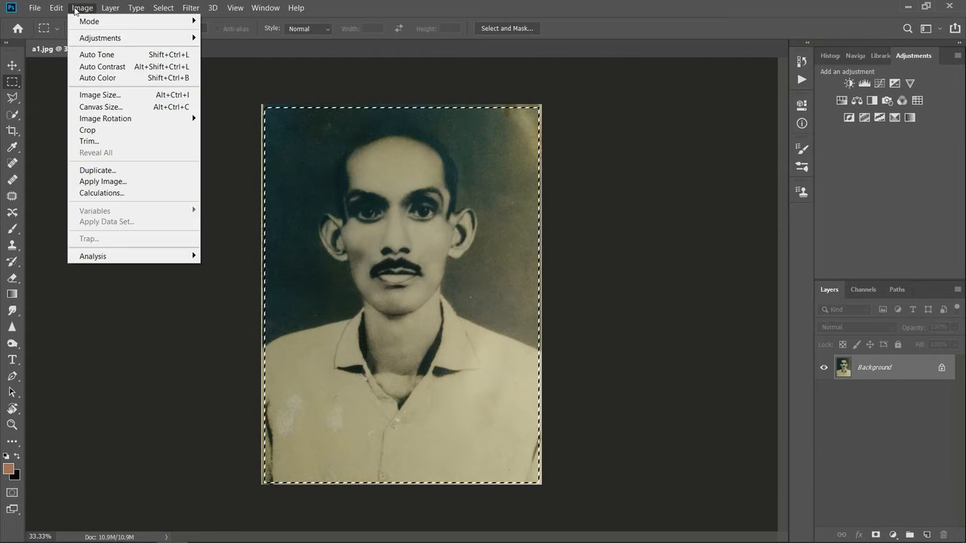
pyautogui.click(128, 138)
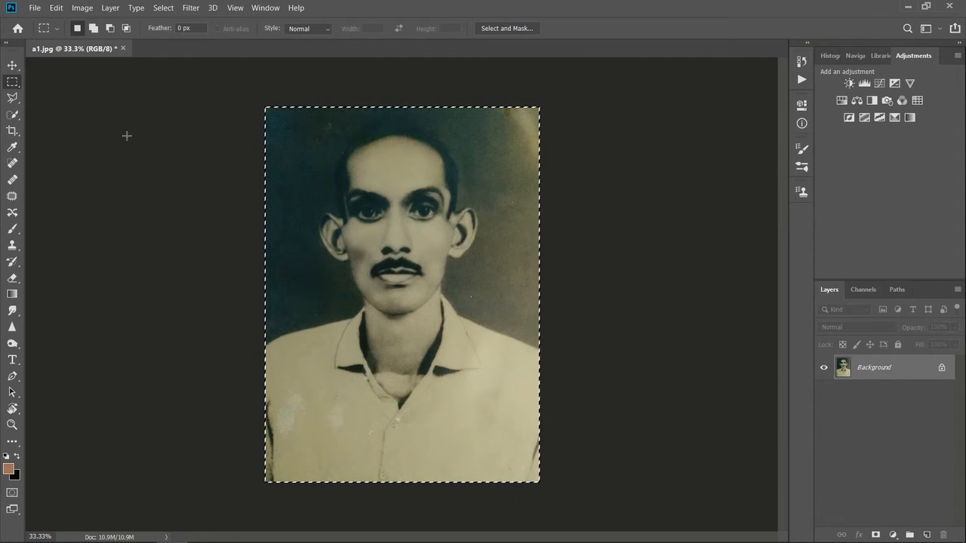
pyautogui.press('v')
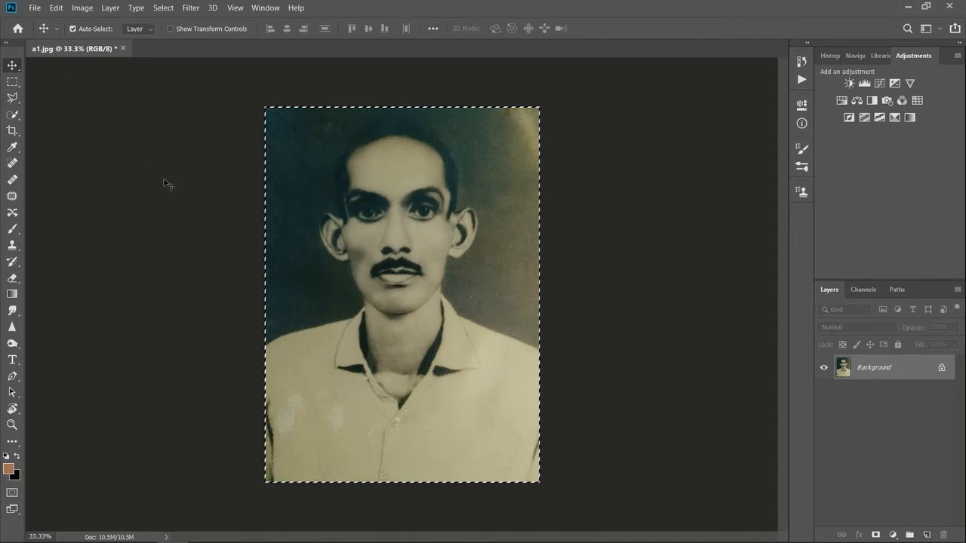
pyautogui.click(12, 82)
pyautogui.click(280, 217)
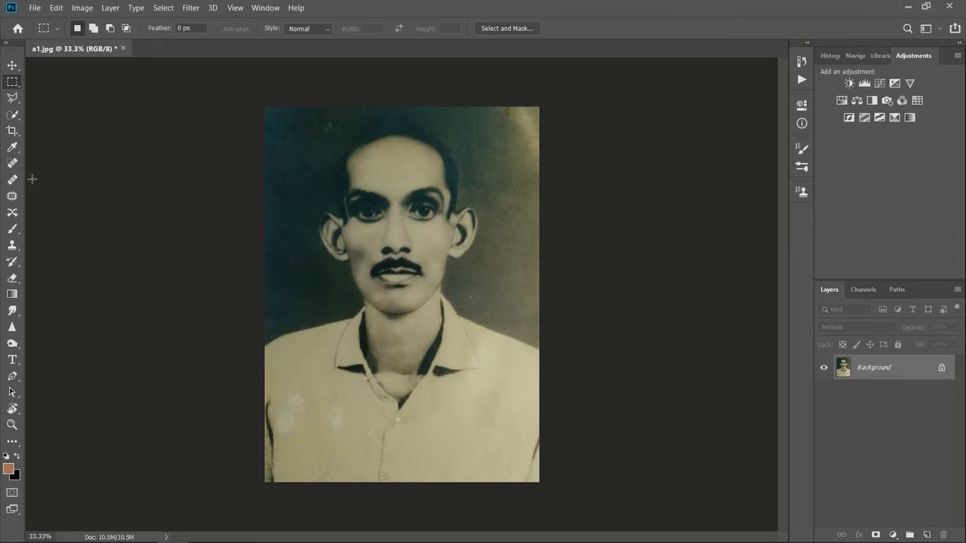
# Step: Heal the stains in the upper right corner of the portrait with a 93 px Spot Healing Brush
pyautogui.click(12, 163)
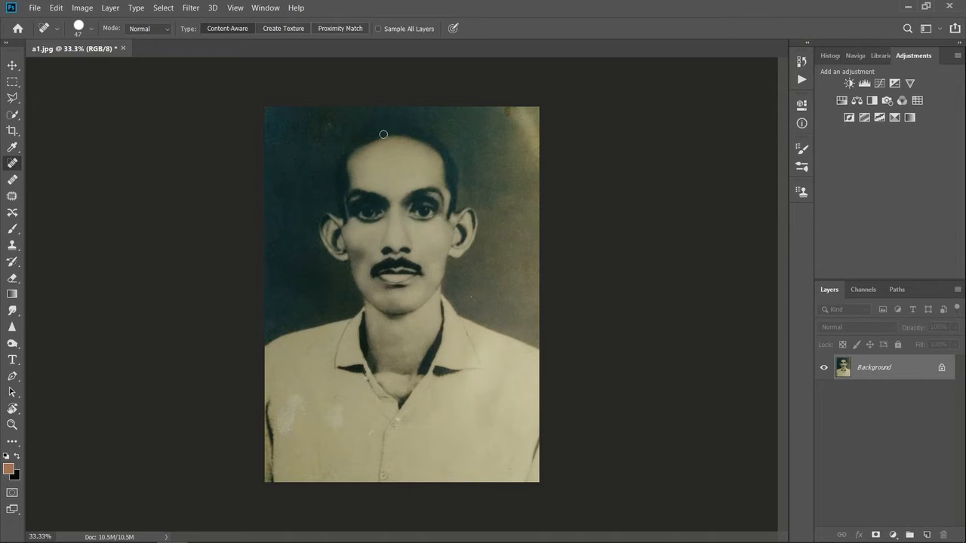
pyautogui.click(87, 30)
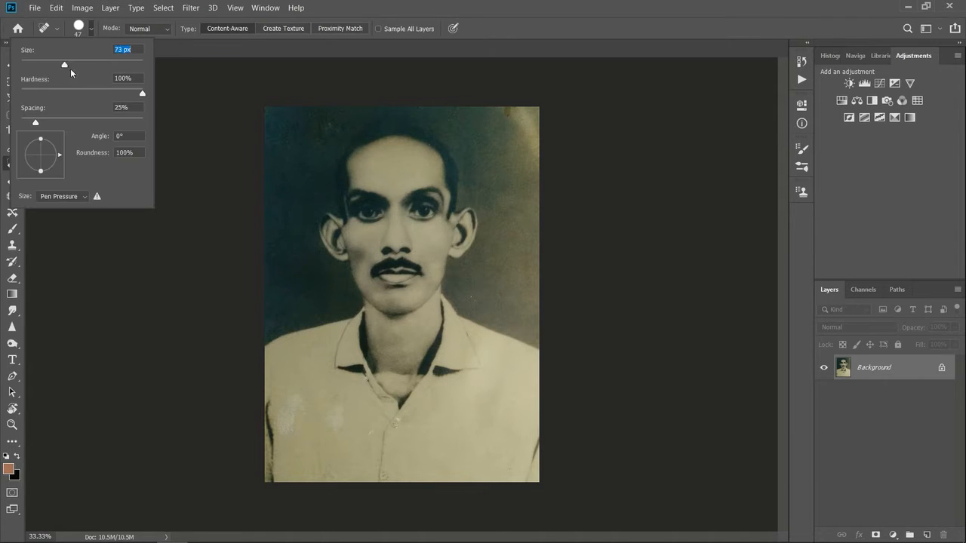
pyautogui.moveTo(528, 178); pyautogui.dragTo(536, 121)
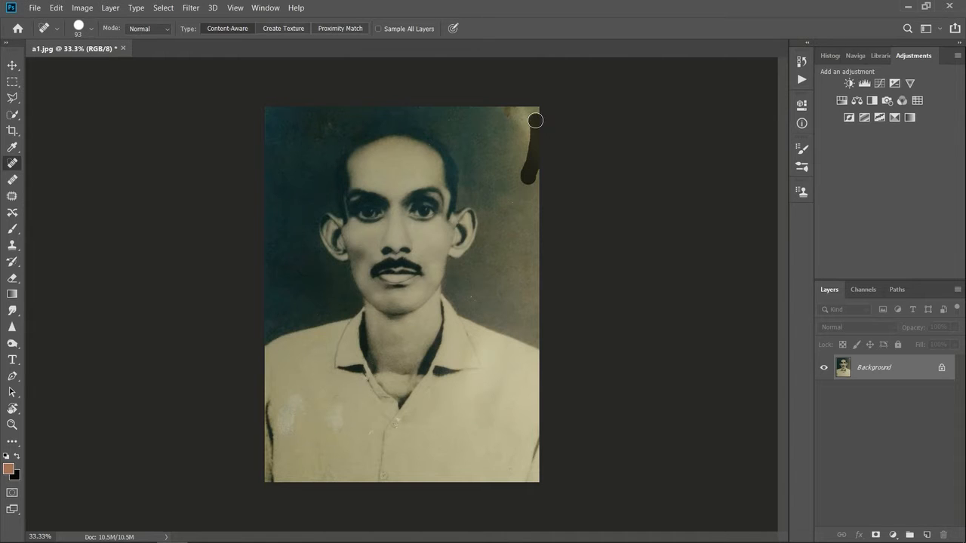
pyautogui.moveTo(492, 124)
pyautogui.mouseDown()
pyautogui.moveTo(477, 117)
pyautogui.moveTo(555, 107)
pyautogui.mouseUp()
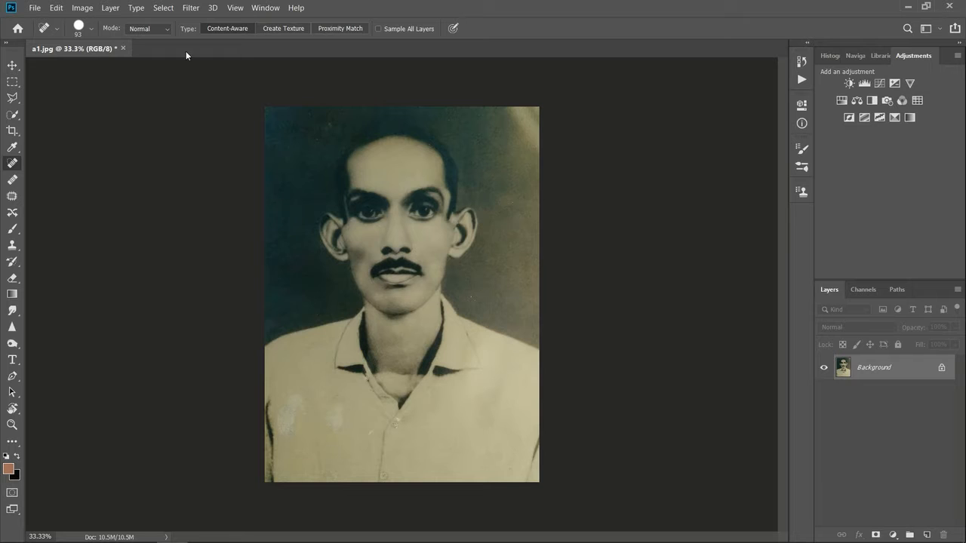
# Step: Heal the blemishes on the right background and the shirt front with a 182 px Spot Healing Brush
pyautogui.click(91, 28)
pyautogui.moveTo(107, 70); pyautogui.dragTo(108, 70)
pyautogui.moveTo(471, 293); pyautogui.dragTo(589, 330)
pyautogui.moveTo(300, 390)
pyautogui.mouseDown()
pyautogui.moveTo(296, 438)
pyautogui.moveTo(336, 411)
pyautogui.moveTo(352, 446)
pyautogui.moveTo(378, 455)
pyautogui.mouseUp()
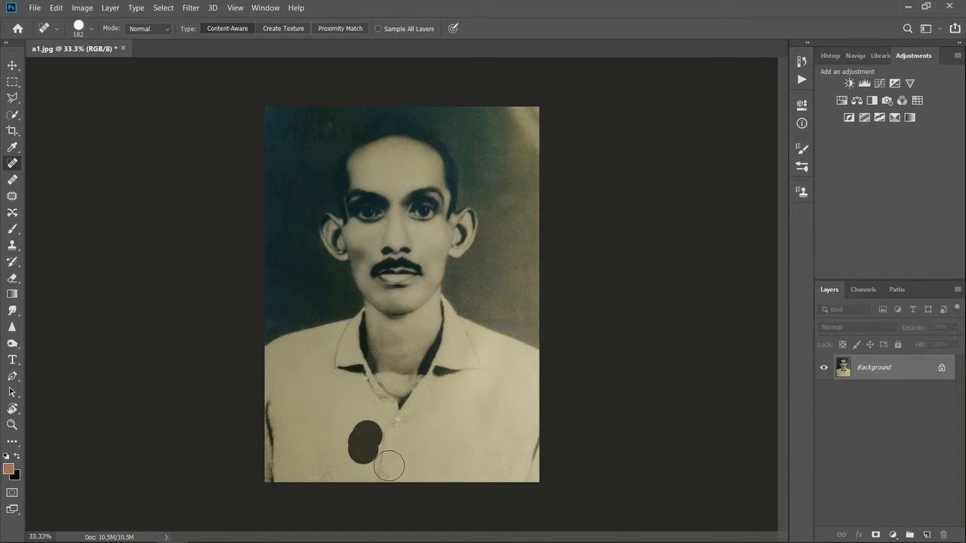
pyautogui.moveTo(421, 420); pyautogui.dragTo(408, 427)
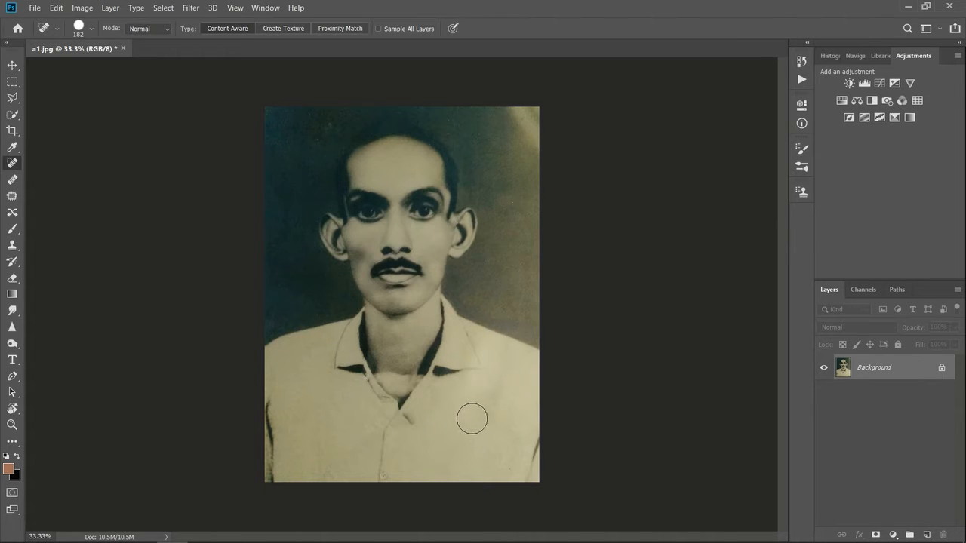
pyautogui.moveTo(406, 436); pyautogui.dragTo(406, 433)
# Step: Try to heal the pale area at the base of the neck with a 178 px and then a 134 px brush
pyautogui.click(91, 28)
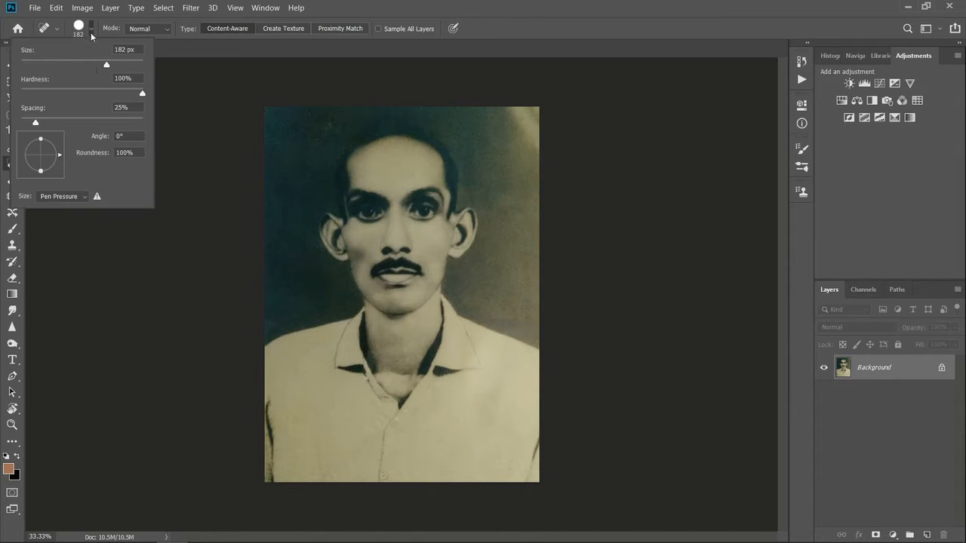
pyautogui.moveTo(98, 65); pyautogui.dragTo(97, 68)
pyautogui.click(402, 365)
pyautogui.moveTo(402, 364)
pyautogui.mouseDown()
pyautogui.moveTo(393, 379)
pyautogui.moveTo(394, 369)
pyautogui.mouseUp()
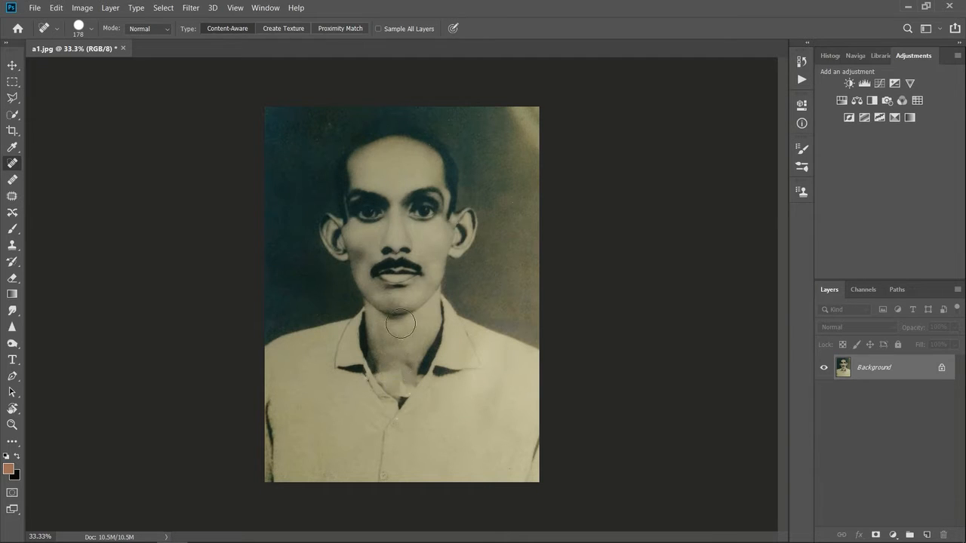
pyautogui.click(91, 30)
pyautogui.moveTo(105, 66); pyautogui.dragTo(95, 66)
pyautogui.moveTo(391, 367)
pyautogui.mouseDown()
pyautogui.moveTo(398, 371)
pyautogui.moveTo(397, 382)
pyautogui.moveTo(414, 373)
pyautogui.moveTo(400, 384)
pyautogui.moveTo(381, 368)
pyautogui.moveTo(419, 348)
pyautogui.mouseUp()
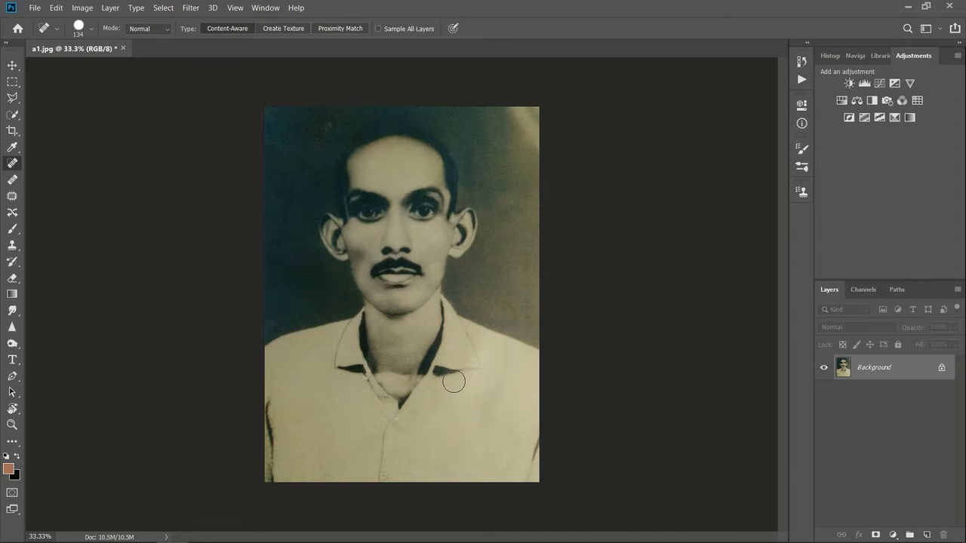
# Step: Reduce the Spot Healing Brush to 93 px for close work on the collar area
pyautogui.scroll(1, 452, 380)
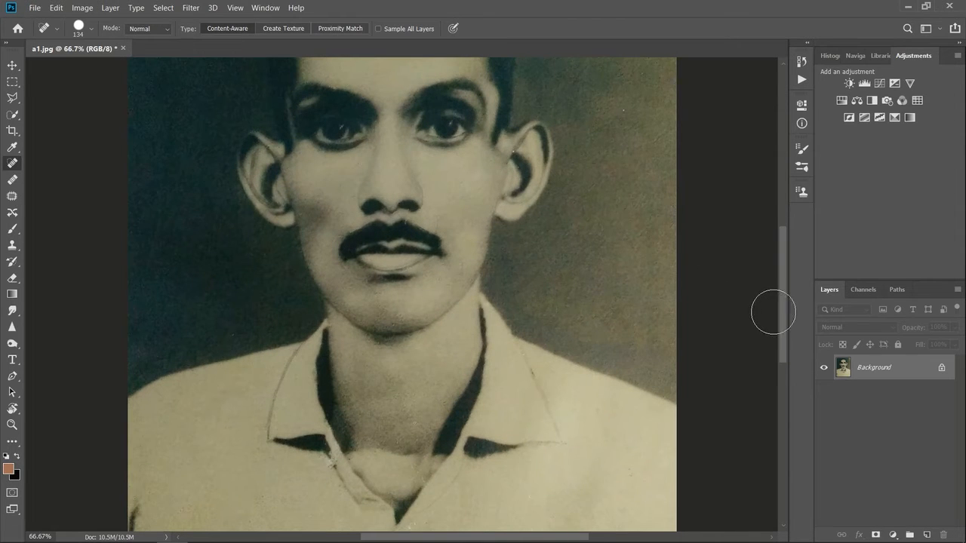
pyautogui.moveTo(783, 320); pyautogui.dragTo(783, 356)
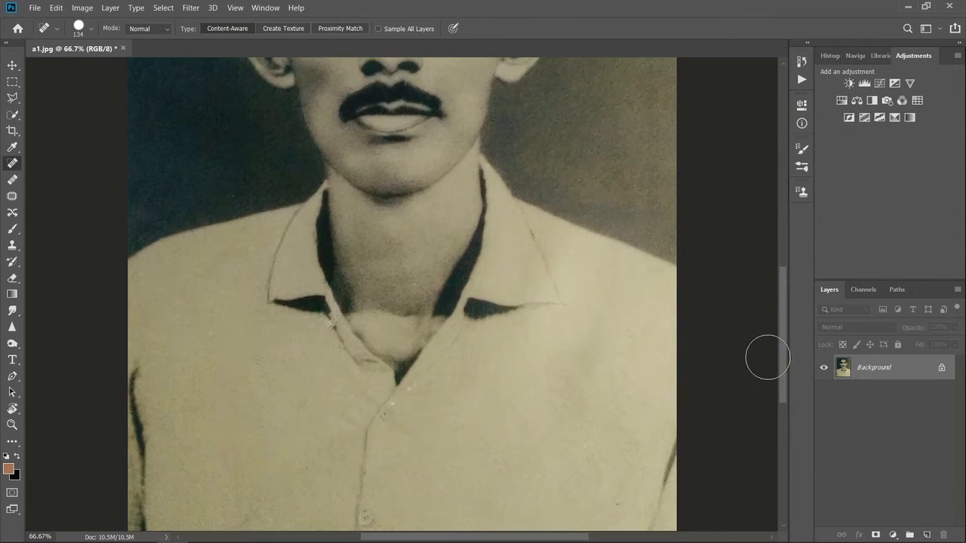
pyautogui.click(90, 28)
pyautogui.moveTo(90, 66); pyautogui.dragTo(76, 64)
# Step: Try to heal the pale area at the base of the neck with vertical strokes, and undo them
pyautogui.moveTo(368, 296); pyautogui.dragTo(387, 342)
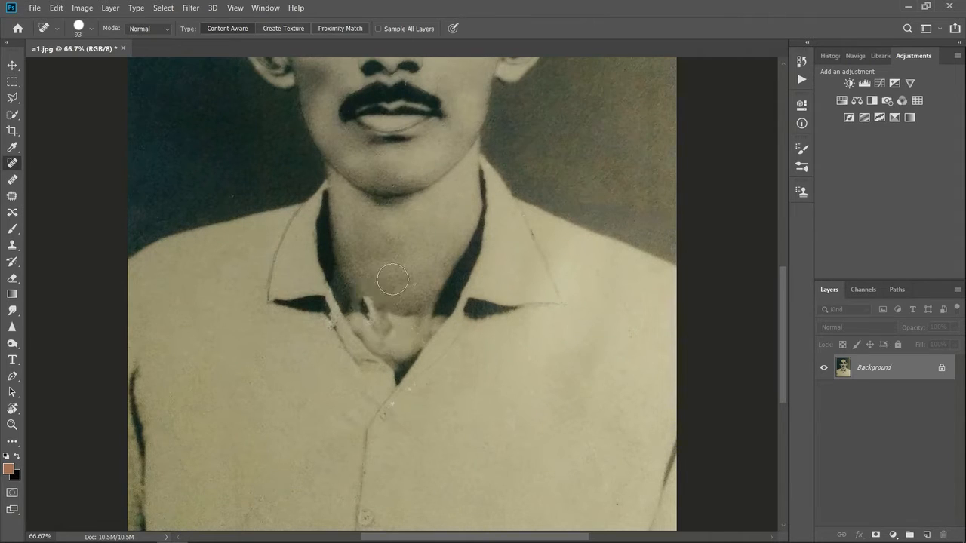
pyautogui.moveTo(399, 280)
pyautogui.mouseDown()
pyautogui.moveTo(398, 320)
pyautogui.moveTo(363, 310)
pyautogui.moveTo(392, 344)
pyautogui.mouseUp()
pyautogui.moveTo(371, 305); pyautogui.dragTo(376, 325)
pyautogui.hotkey('ctrl', 'z')
pyautogui.hotkey('ctrl', 'z')
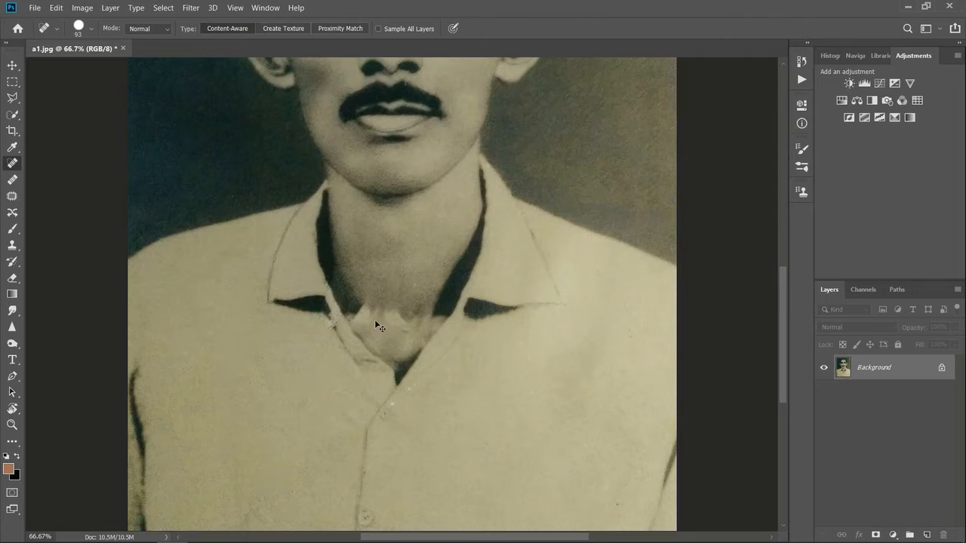
pyautogui.moveTo(386, 257); pyautogui.dragTo(388, 347)
pyautogui.moveTo(408, 291); pyautogui.dragTo(404, 348)
pyautogui.hotkey('ctrl', 'z')
pyautogui.hotkey('ctrl', 'z')
pyautogui.hotkey('ctrl', 'z')
# Step: Heal the white specks along the shirt opening and beside the left collar point, undoing one stroke, and switch to the Move tool
pyautogui.moveTo(403, 416); pyautogui.dragTo(423, 392)
pyautogui.moveTo(335, 345); pyautogui.dragTo(325, 316)
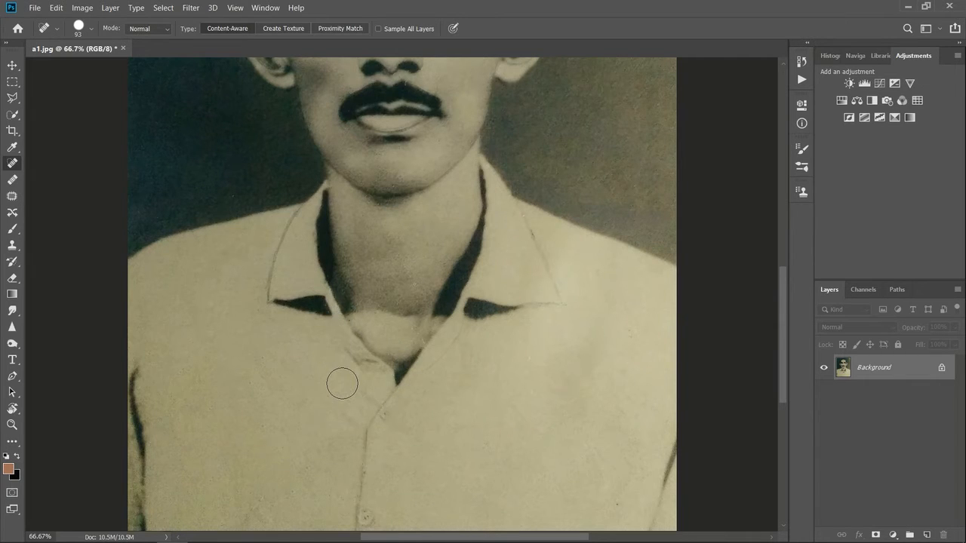
pyautogui.hotkey('ctrl', 'z')
pyautogui.click(323, 334)
pyautogui.click(320, 322)
pyautogui.hotkey('ctrl', '-')
pyautogui.hotkey('ctrl', '-')
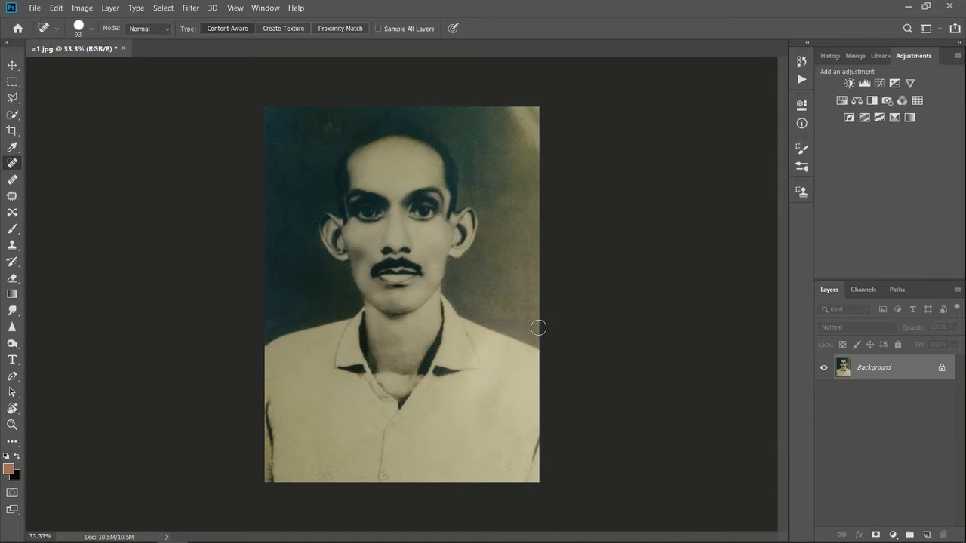
pyautogui.click(13, 67)
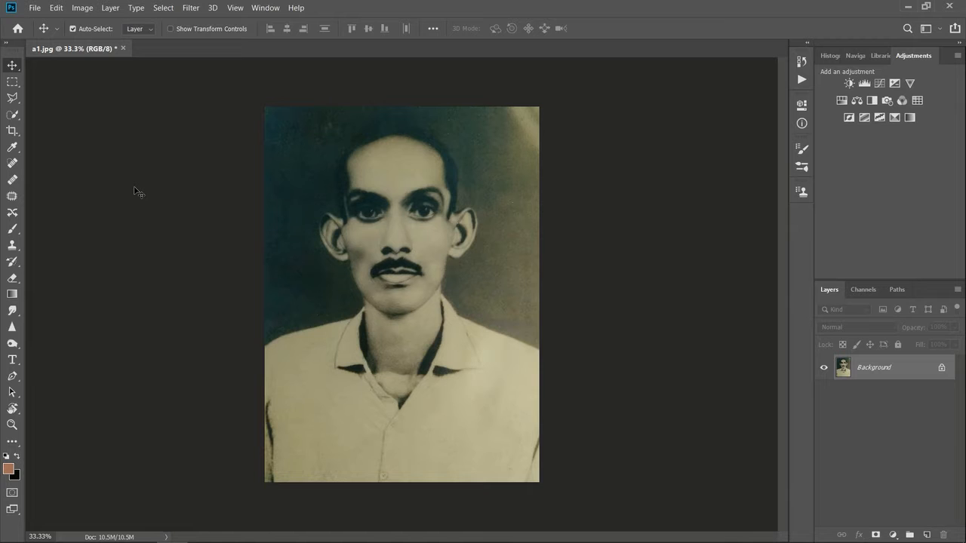
# Step: Open the Camera Raw filter on the portrait and set the luminance noise reduction to 93
pyautogui.hotkey('ctrl', '+')
pyautogui.hotkey('ctrl', '+')
pyautogui.hotkey('ctrl', '+')
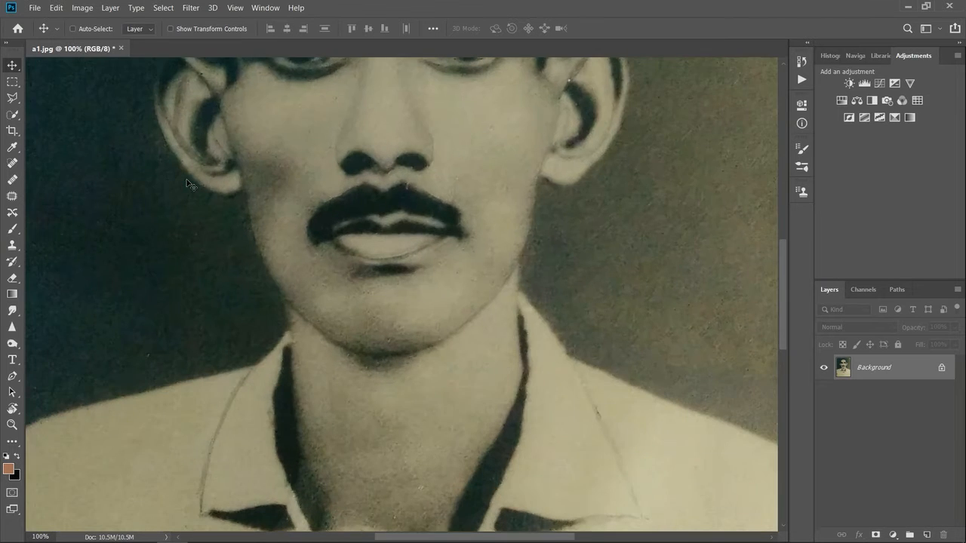
pyautogui.hotkey('ctrl', '+')
pyautogui.hotkey('ctrl', '-')
pyautogui.click(192, 7)
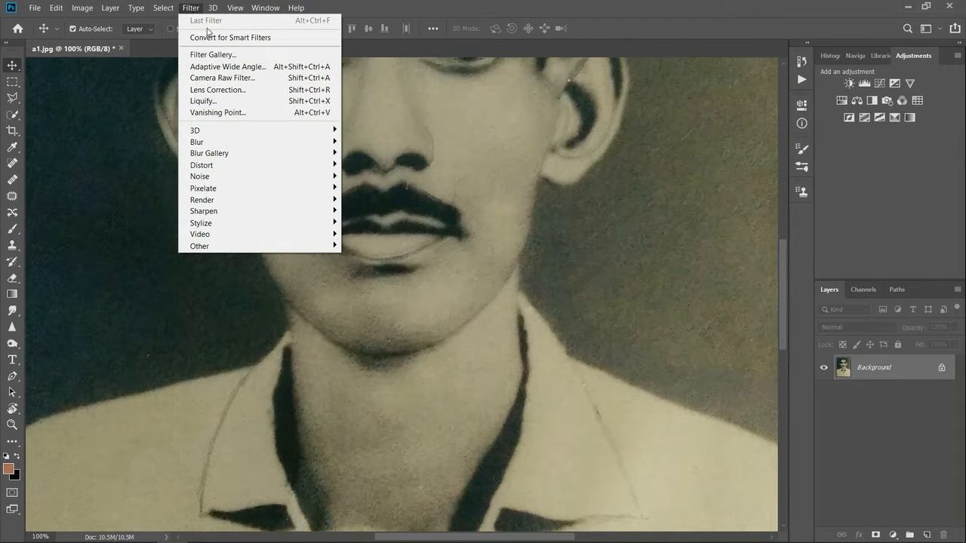
pyautogui.click(232, 78)
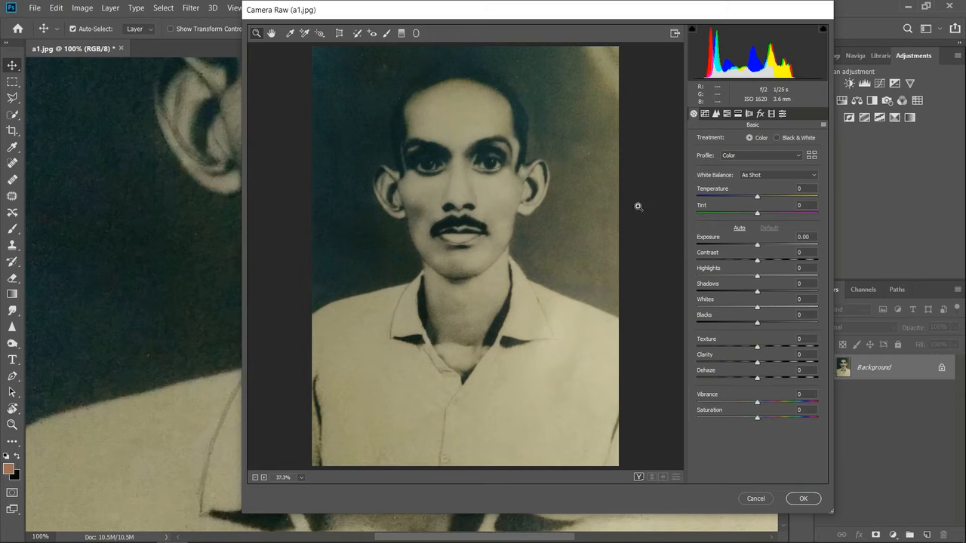
pyautogui.click(718, 113)
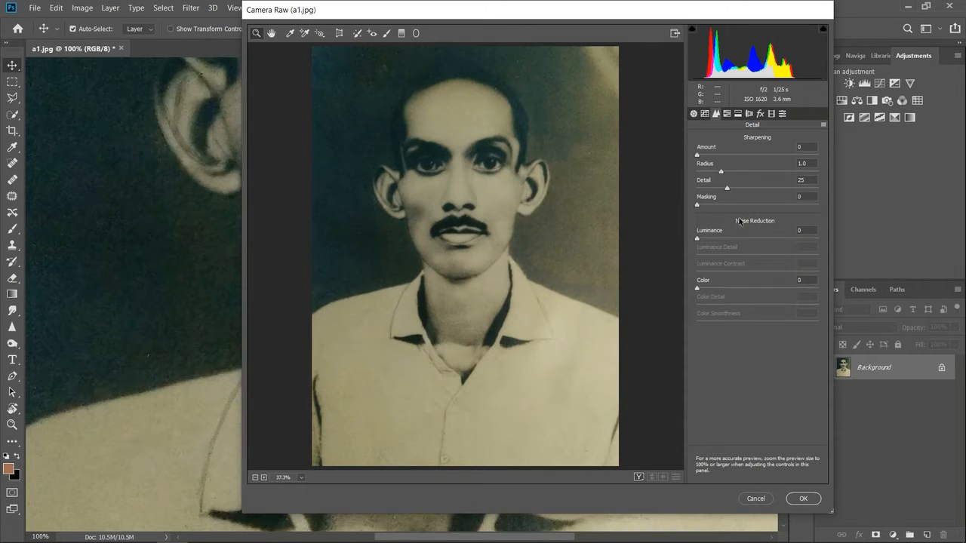
pyautogui.moveTo(697, 239); pyautogui.dragTo(809, 254)
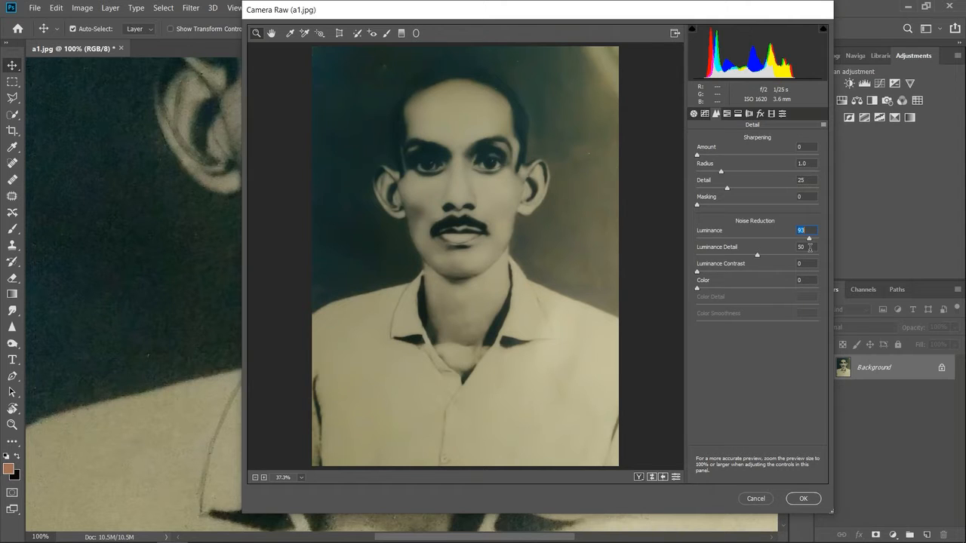
# Step: Lower the luminance noise reduction from its strong setting and apply the Camera Raw filter to the portrait
pyautogui.moveTo(811, 243); pyautogui.dragTo(779, 241)
pyautogui.click(805, 497)
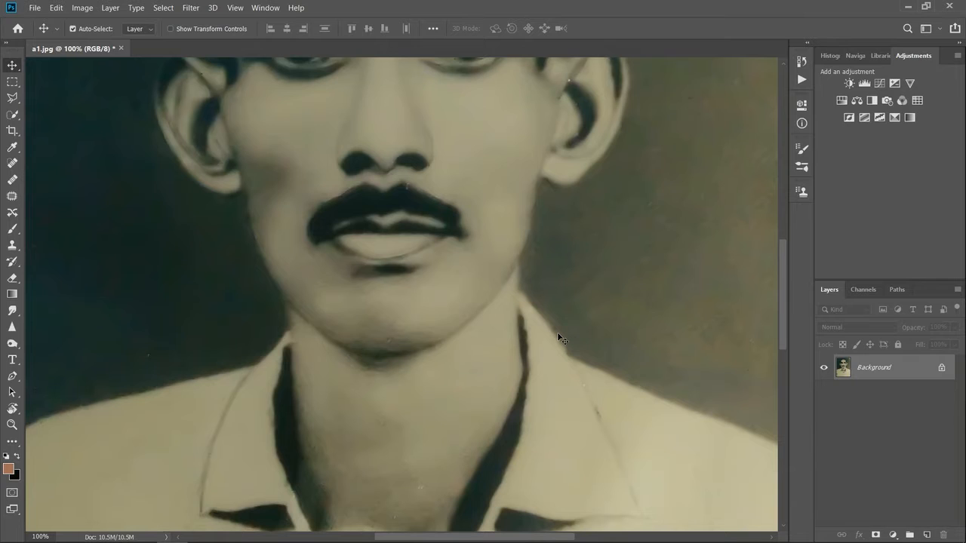
# Step: Unlock the Background layer, duplicate it, and select the duplicate as the active layer
pyautogui.press('ctrl')
pyautogui.hotkey('ctrl', '-')
pyautogui.hotkey('ctrl', '-')
pyautogui.hotkey('ctrl', '-')
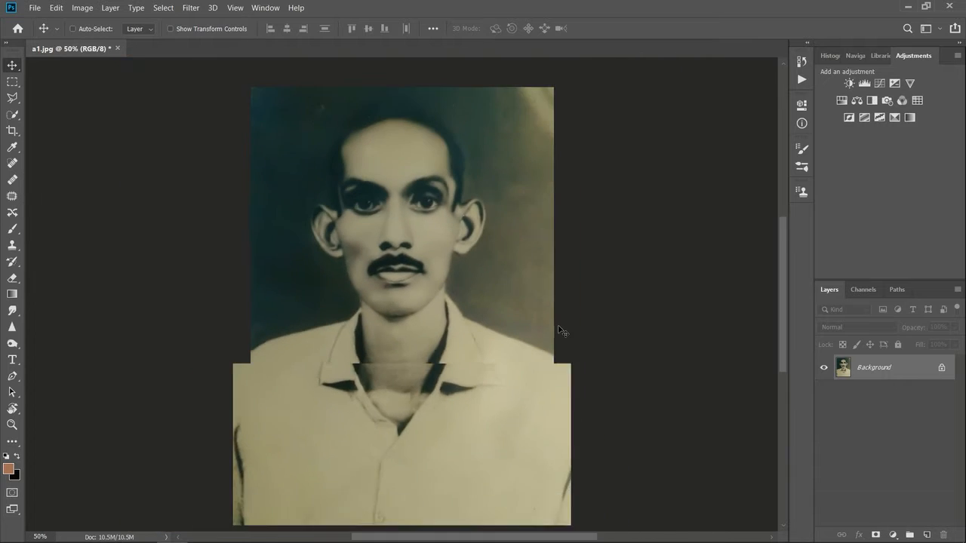
pyautogui.hotkey('ctrl', '+')
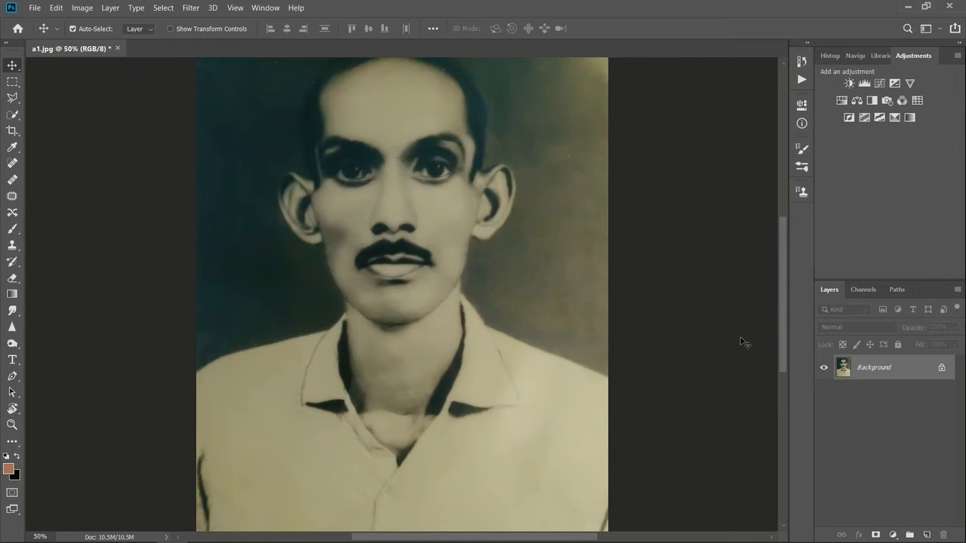
pyautogui.click(942, 367)
pyautogui.hotkey('ctrl', 'j')
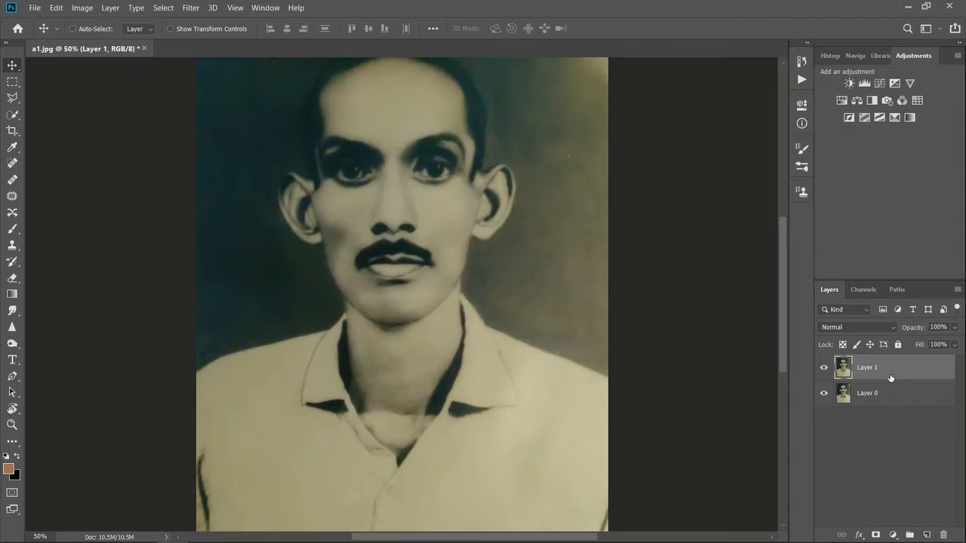
pyautogui.click(870, 448)
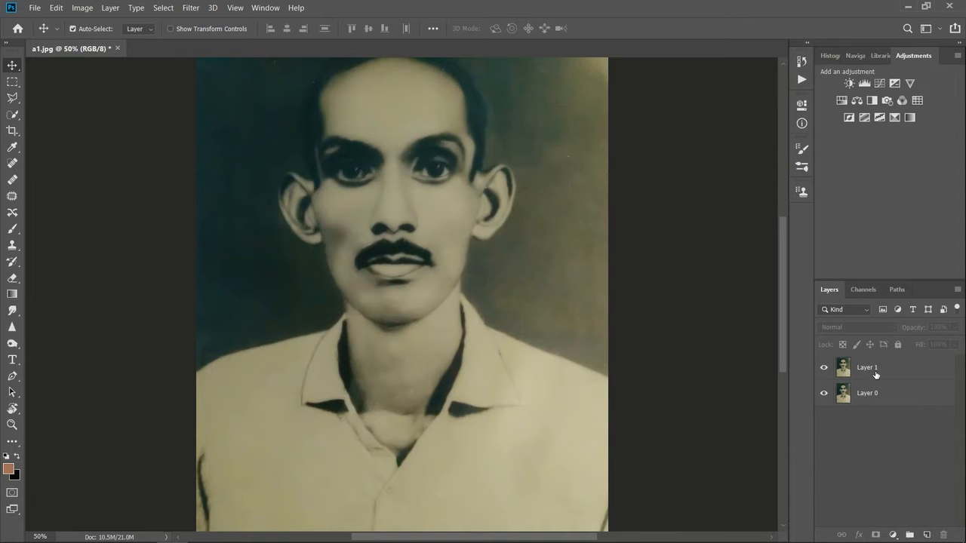
pyautogui.click(875, 375)
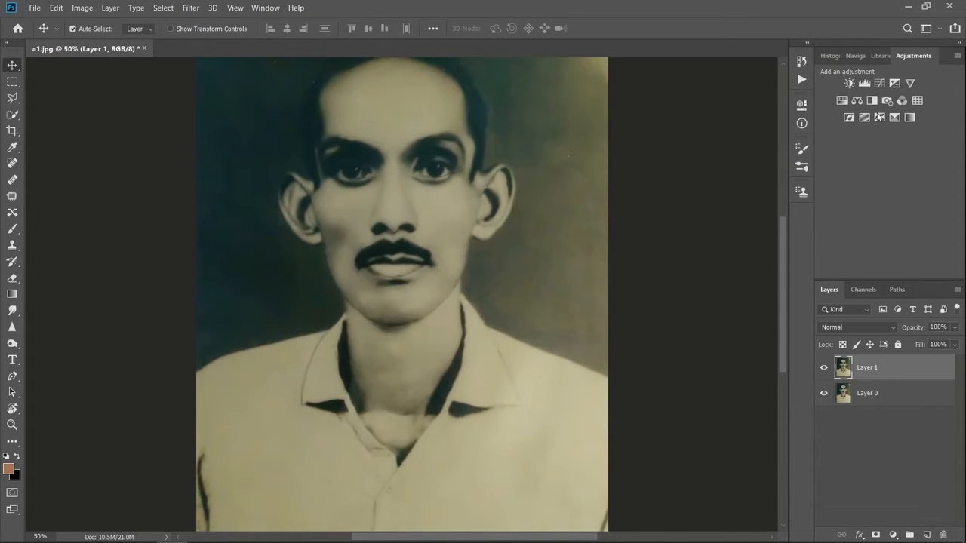
# Step: Try a Black & White adjustment layer above Layer 1, and delete it
pyautogui.click(870, 104)
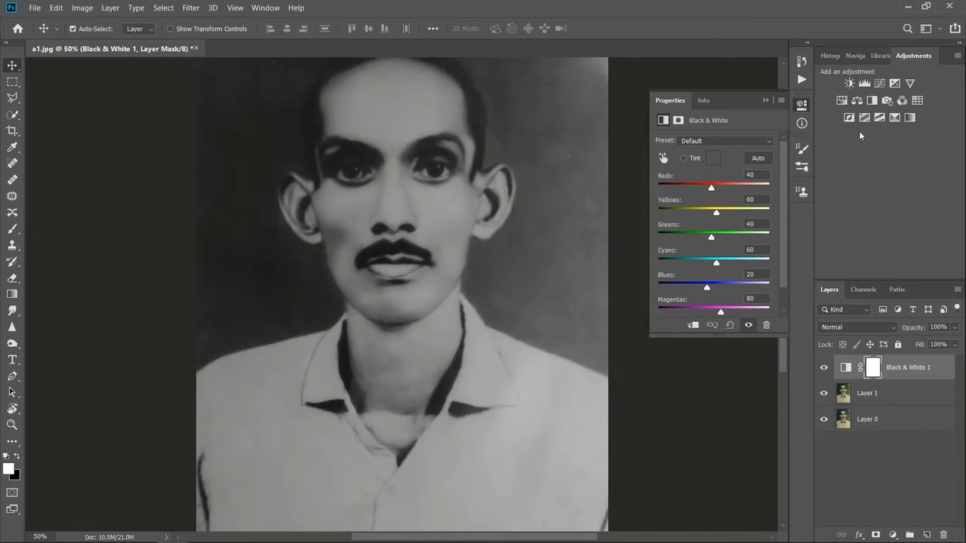
pyautogui.click(766, 101)
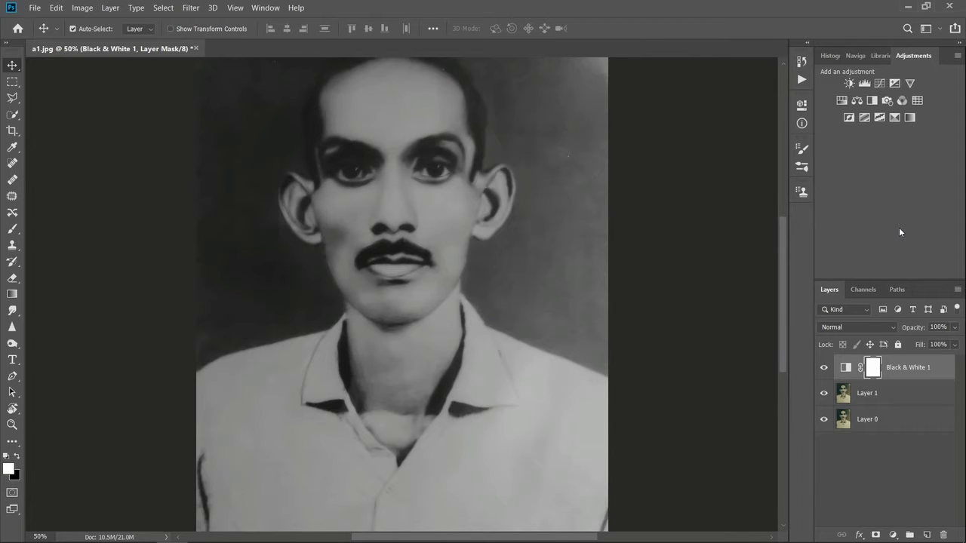
pyautogui.press('Delete')
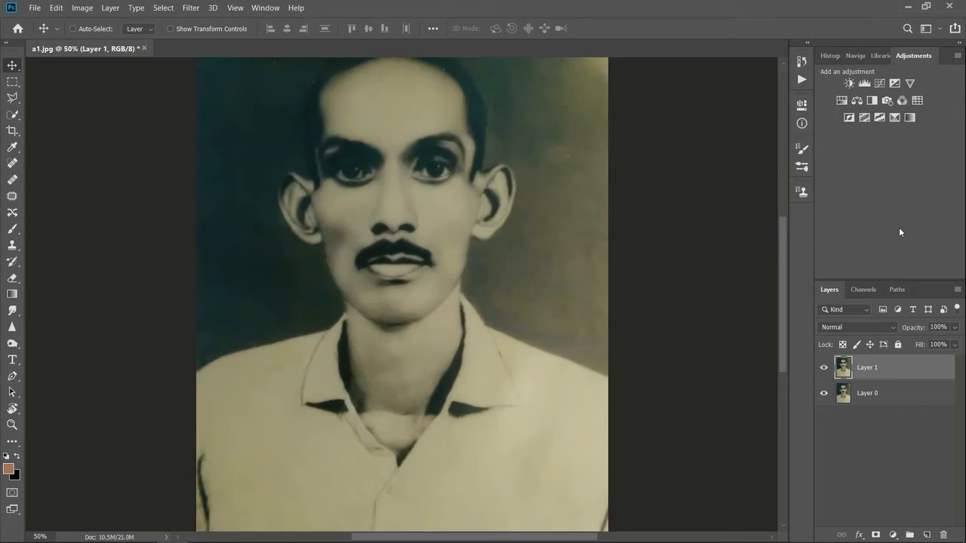
# Step: Add a Hue/Saturation adjustment layer above Layer 1 and desaturate the portrait with a saturation of -100
pyautogui.press('ctrl')
pyautogui.click(841, 100)
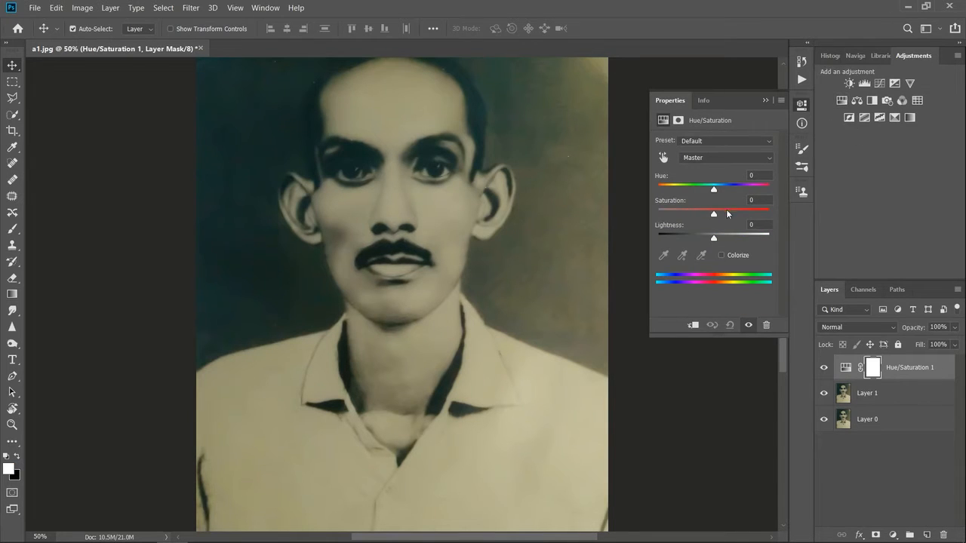
pyautogui.moveTo(714, 212); pyautogui.dragTo(658, 214)
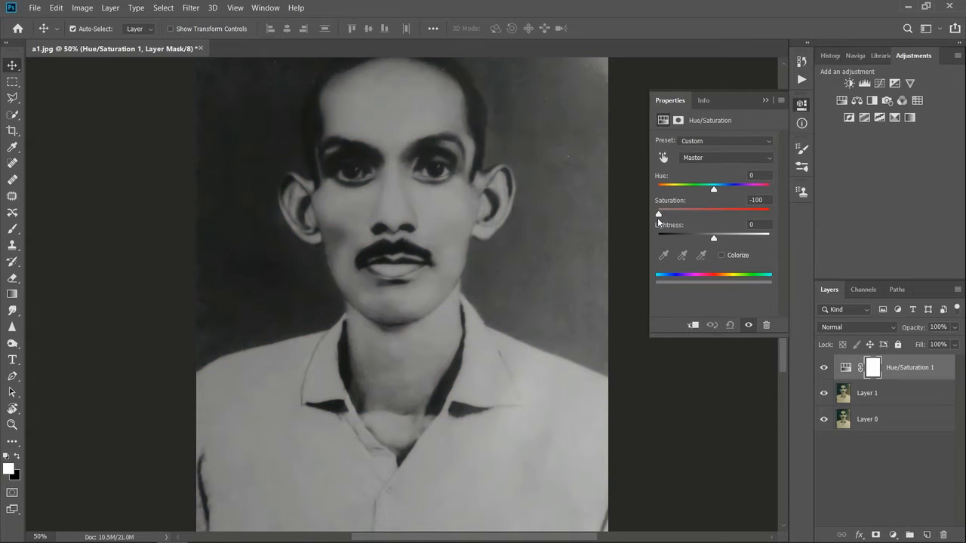
pyautogui.click(766, 101)
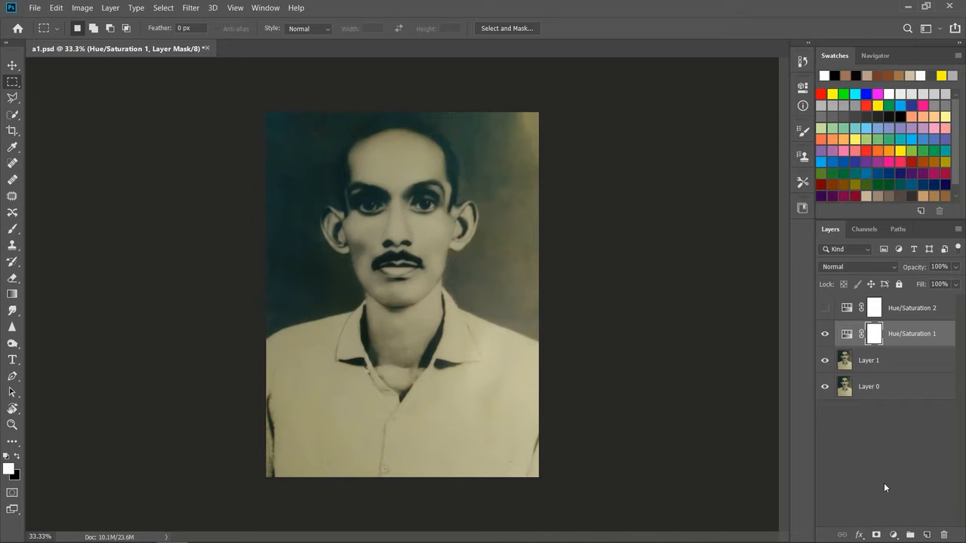
# Step: Set the saturation of the Hue/Saturation 1 adjustment layer in a1.psd to -98
pyautogui.click(894, 535)
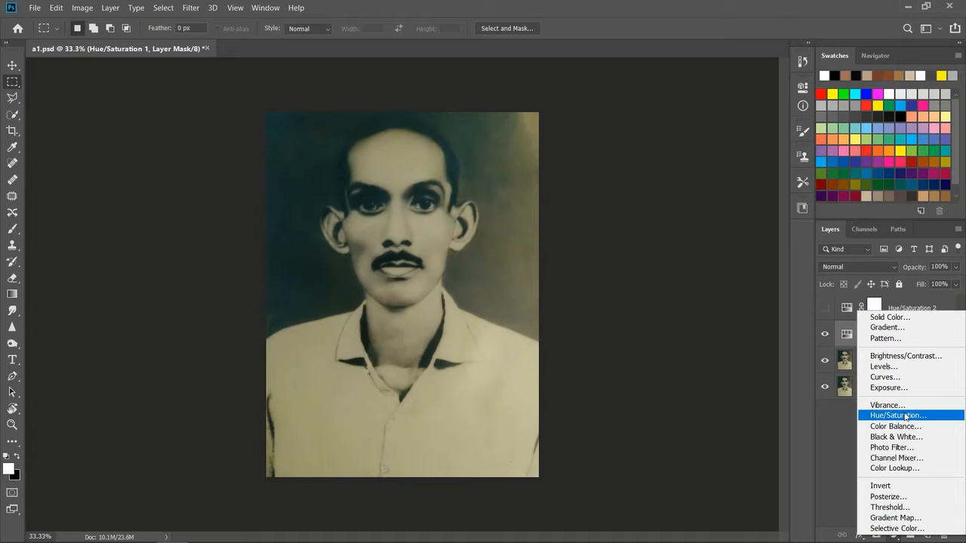
pyautogui.click(848, 415)
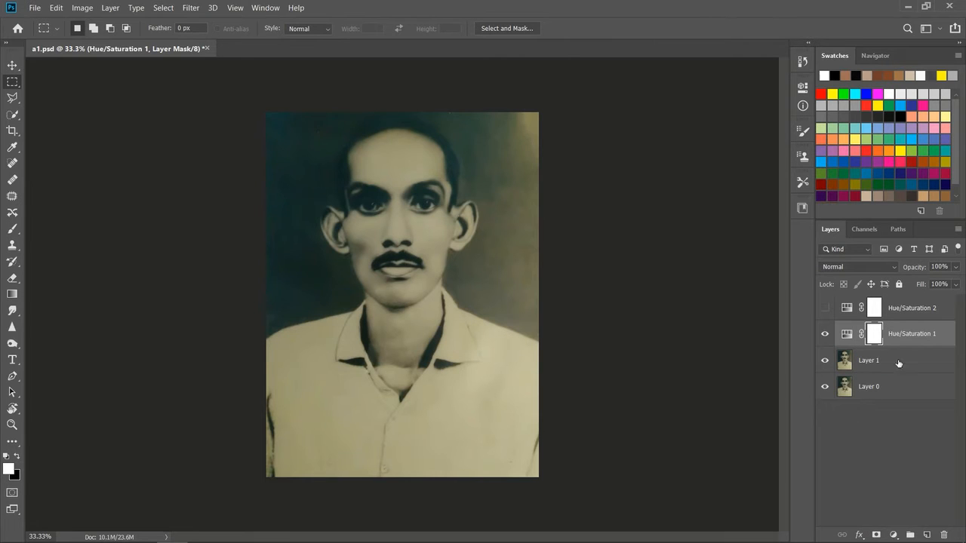
pyautogui.doubleClick(848, 336)
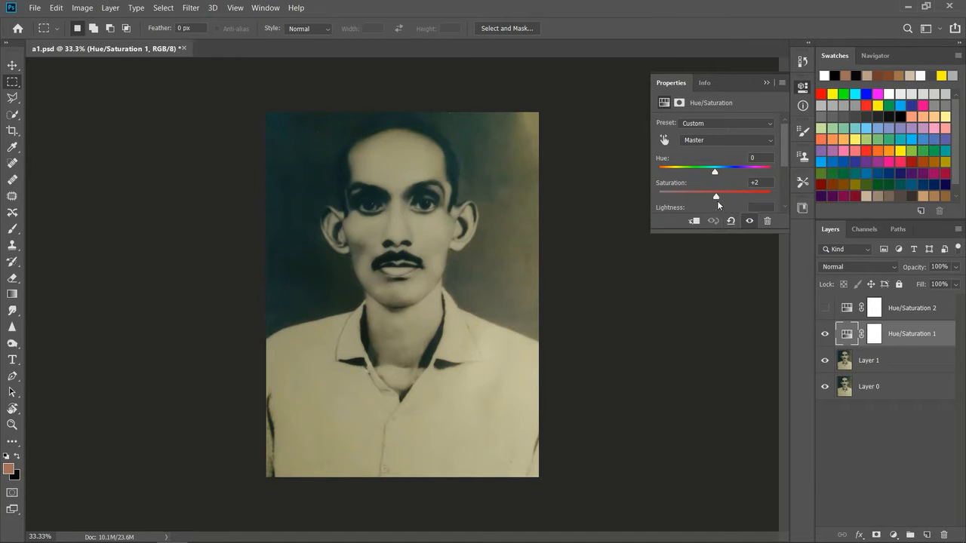
pyautogui.moveTo(716, 198); pyautogui.dragTo(661, 199)
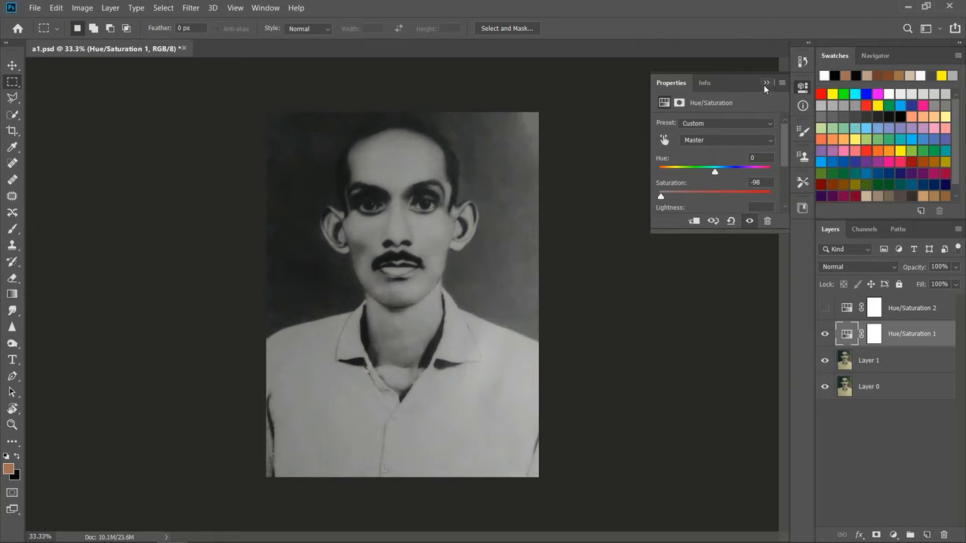
pyautogui.click(767, 83)
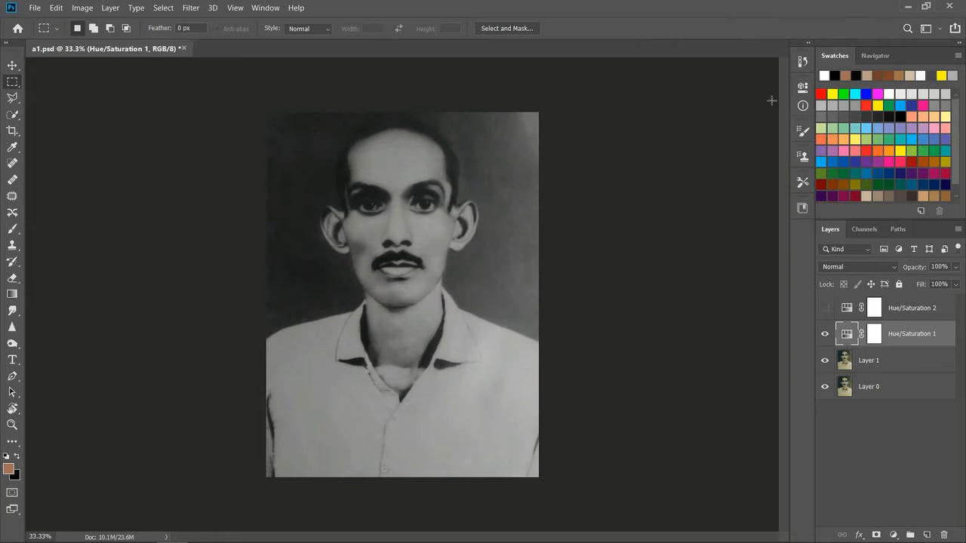
# Step: Show the Hue/Saturation 2 layer and give it a muted brown skin tint, with hue 18 and a saturation well below 50
pyautogui.click(845, 312)
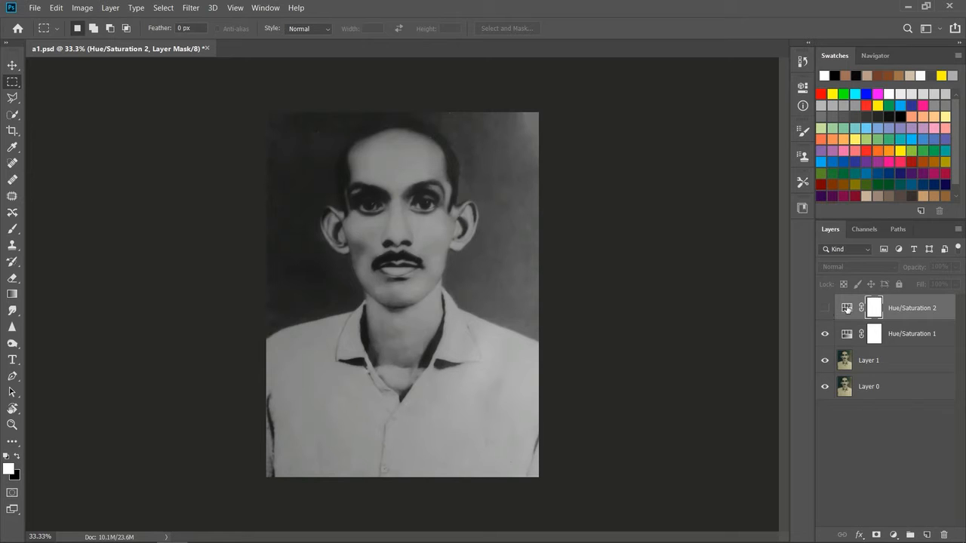
pyautogui.click(847, 308)
pyautogui.doubleClick(847, 308)
pyautogui.click(826, 311)
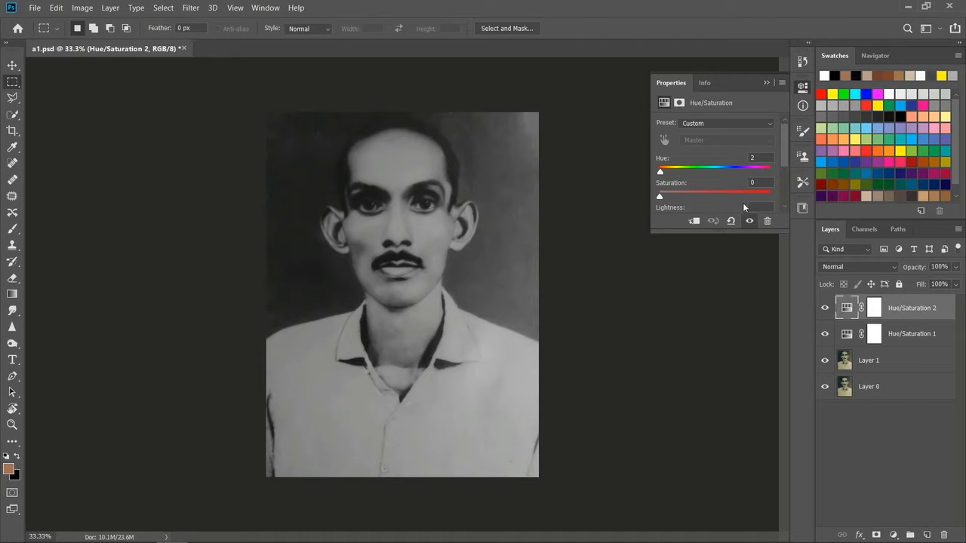
pyautogui.moveTo(662, 198); pyautogui.dragTo(715, 200)
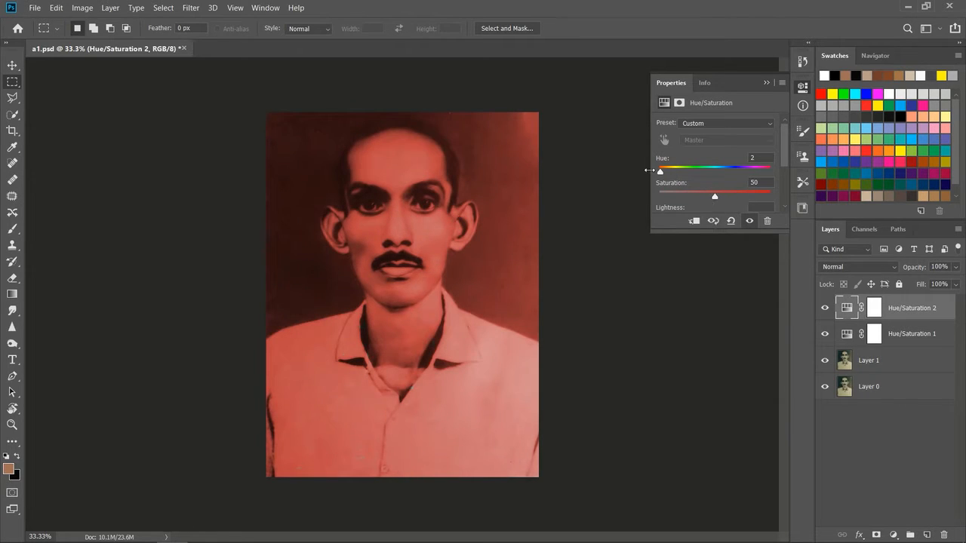
pyautogui.moveTo(660, 172); pyautogui.dragTo(666, 173)
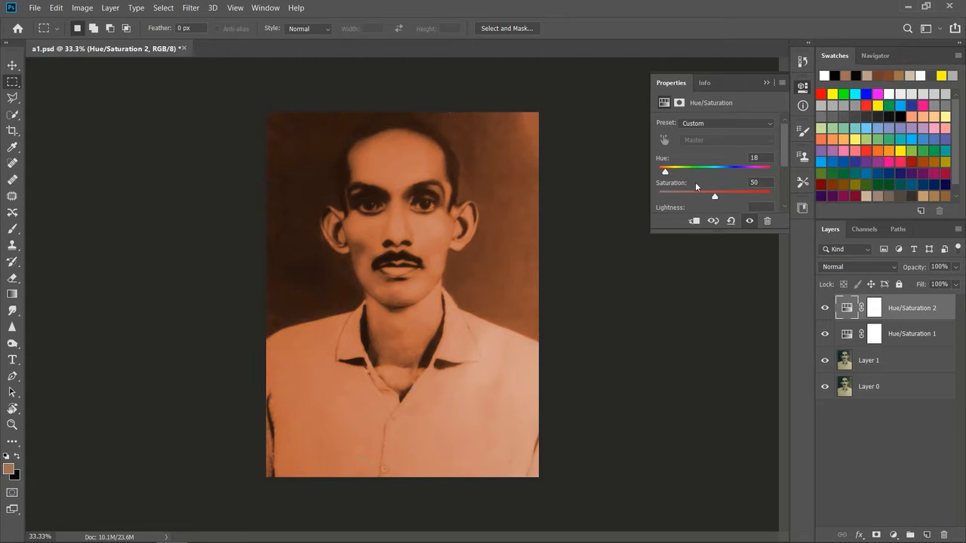
pyautogui.moveTo(714, 198); pyautogui.dragTo(701, 197)
pyautogui.moveTo(688, 197); pyautogui.dragTo(684, 198)
pyautogui.click(766, 82)
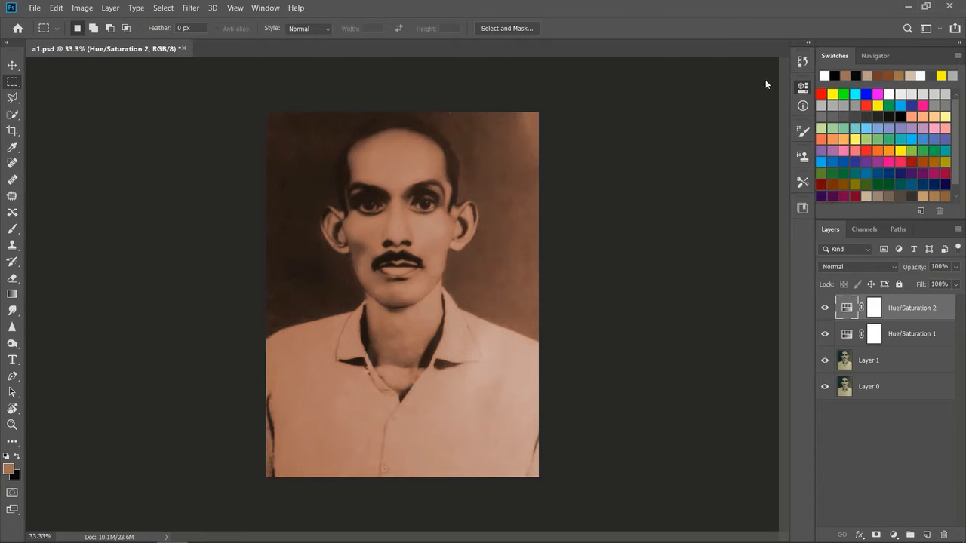
# Step: Fill the Hue/Saturation 2 layer mask with black, and restore white as the foreground colour
pyautogui.click(879, 312)
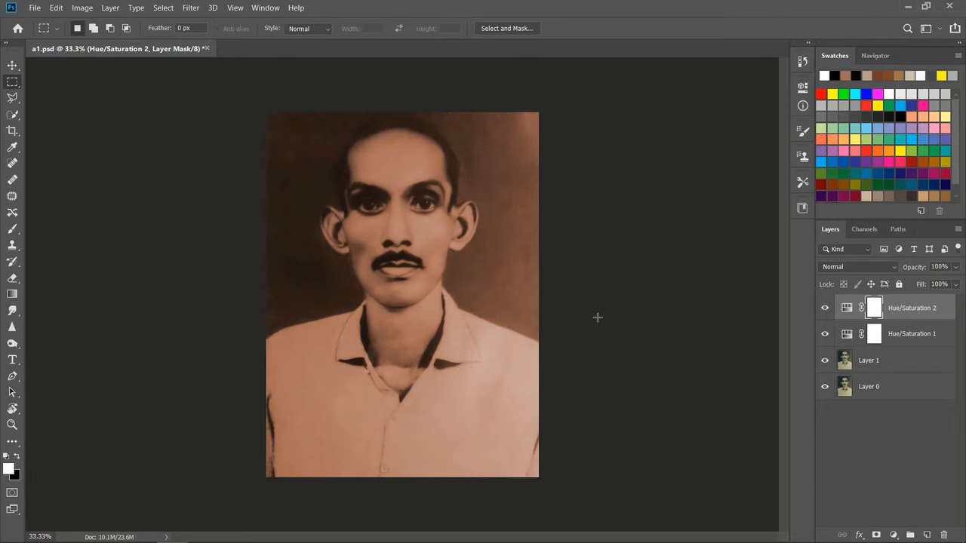
pyautogui.click(21, 458)
pyautogui.hotkey('alt', 'BackSpace')
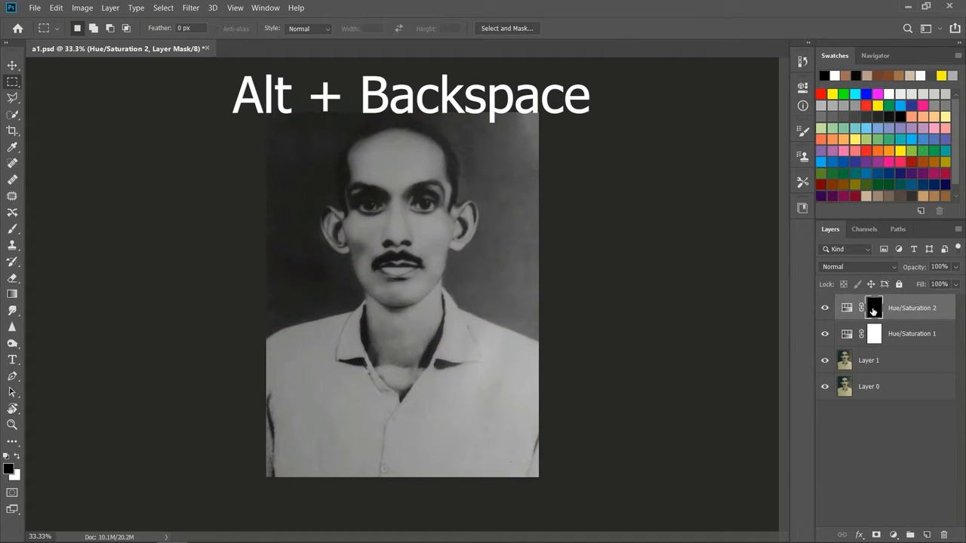
pyautogui.click(18, 458)
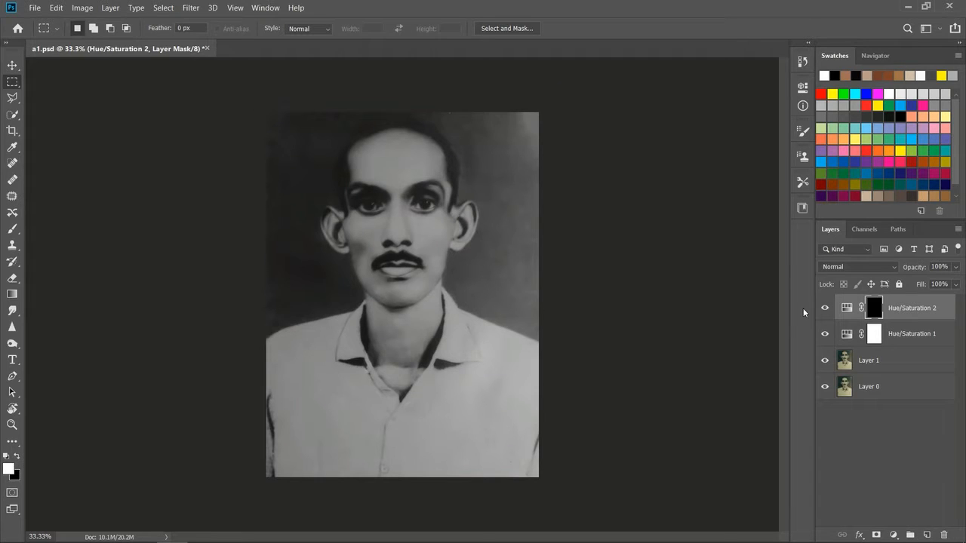
# Step: Refill the Hue/Saturation 2 mask with white and again with black, and switch to the Brush tool with white as foreground
pyautogui.hotkey('alt', 'BackSpace')
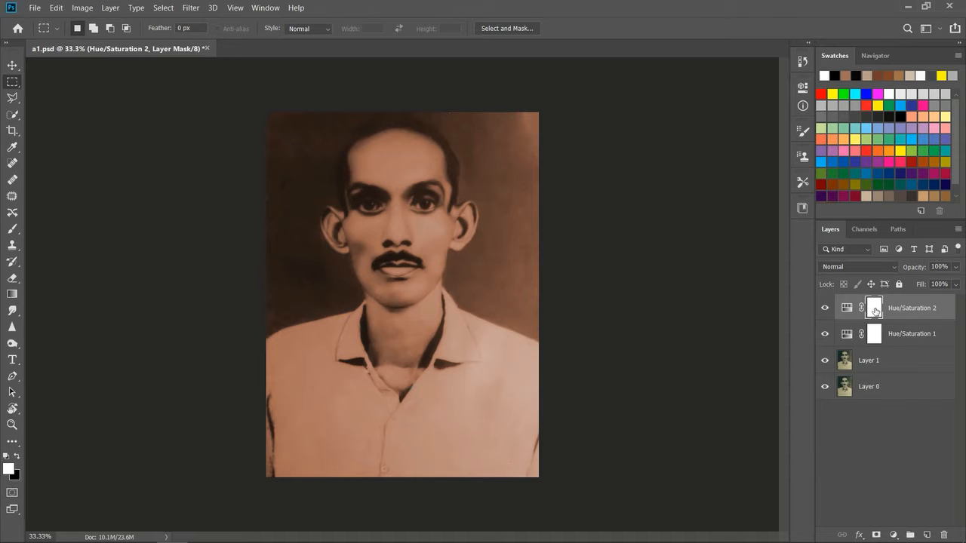
pyautogui.click(17, 458)
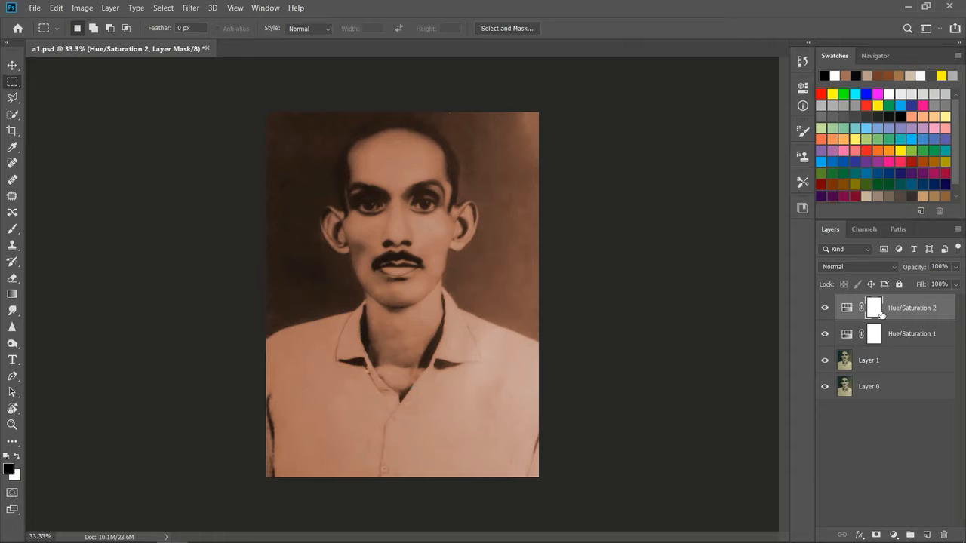
pyautogui.hotkey('alt', 'BackSpace')
pyautogui.click(17, 459)
pyautogui.click(13, 230)
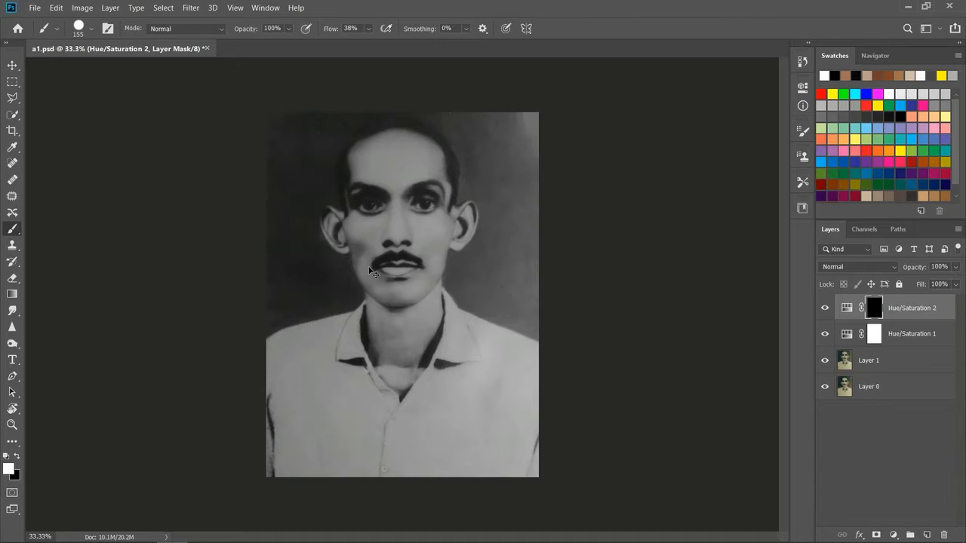
# Step: Try painting the tint over the face with white strokes on the mask, and undo the last stroke
pyautogui.hotkey('ctrl', '+')
pyautogui.moveTo(370, 189)
pyautogui.mouseDown()
pyautogui.moveTo(359, 240)
pyautogui.moveTo(396, 178)
pyautogui.moveTo(412, 240)
pyautogui.moveTo(414, 196)
pyautogui.moveTo(431, 218)
pyautogui.moveTo(428, 208)
pyautogui.moveTo(428, 259)
pyautogui.moveTo(438, 195)
pyautogui.mouseUp()
pyautogui.moveTo(400, 272)
pyautogui.mouseDown()
pyautogui.moveTo(385, 249)
pyautogui.moveTo(424, 269)
pyautogui.moveTo(385, 317)
pyautogui.moveTo(372, 385)
pyautogui.moveTo(372, 347)
pyautogui.moveTo(359, 324)
pyautogui.moveTo(367, 255)
pyautogui.moveTo(347, 239)
pyautogui.moveTo(358, 268)
pyautogui.moveTo(333, 184)
pyautogui.moveTo(310, 194)
pyautogui.moveTo(297, 184)
pyautogui.moveTo(309, 210)
pyautogui.moveTo(393, 189)
pyautogui.moveTo(438, 141)
pyautogui.moveTo(417, 112)
pyautogui.moveTo(382, 149)
pyautogui.moveTo(390, 163)
pyautogui.moveTo(403, 124)
pyautogui.moveTo(432, 185)
pyautogui.moveTo(459, 202)
pyautogui.moveTo(471, 145)
pyautogui.moveTo(459, 167)
pyautogui.moveTo(445, 92)
pyautogui.moveTo(394, 78)
pyautogui.moveTo(354, 100)
pyautogui.moveTo(349, 119)
pyautogui.moveTo(334, 109)
pyautogui.moveTo(339, 88)
pyautogui.moveTo(384, 71)
pyautogui.moveTo(420, 72)
pyautogui.moveTo(442, 86)
pyautogui.moveTo(452, 121)
pyautogui.moveTo(369, 140)
pyautogui.moveTo(332, 136)
pyautogui.moveTo(361, 173)
pyautogui.moveTo(430, 177)
pyautogui.moveTo(456, 206)
pyautogui.moveTo(456, 268)
pyautogui.moveTo(403, 328)
pyautogui.moveTo(409, 296)
pyautogui.moveTo(431, 311)
pyautogui.moveTo(396, 433)
pyautogui.moveTo(389, 425)
pyautogui.moveTo(459, 349)
pyautogui.moveTo(479, 311)
pyautogui.moveTo(461, 307)
pyautogui.moveTo(512, 174)
pyautogui.mouseUp()
pyautogui.hotkey('ctrl', 'z')
# Step: Reset the Hue/Saturation 2 mask by filling it with white and inverting it to black, undoing a test stroke on the cheek
pyautogui.hotkey('alt', 'BackSpace')
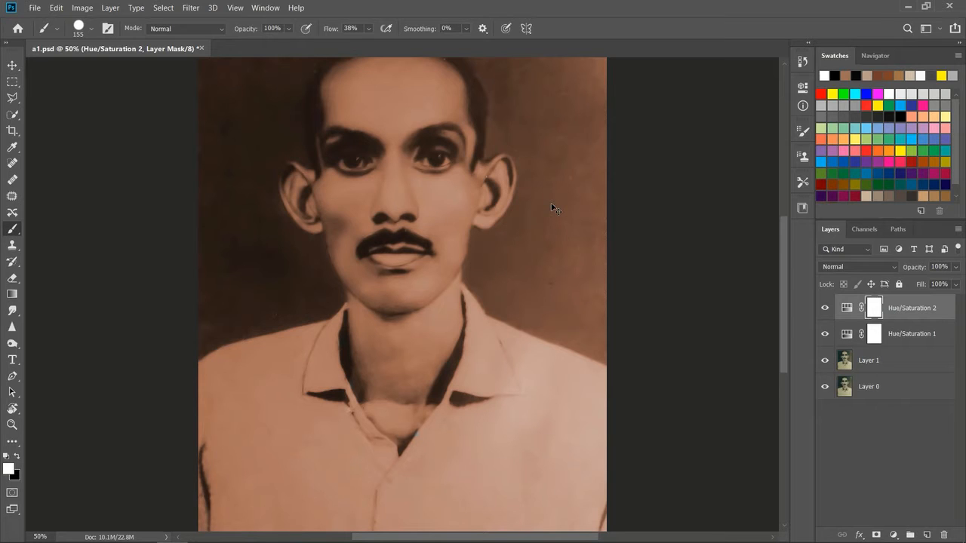
pyautogui.hotkey('ctrl', 'i')
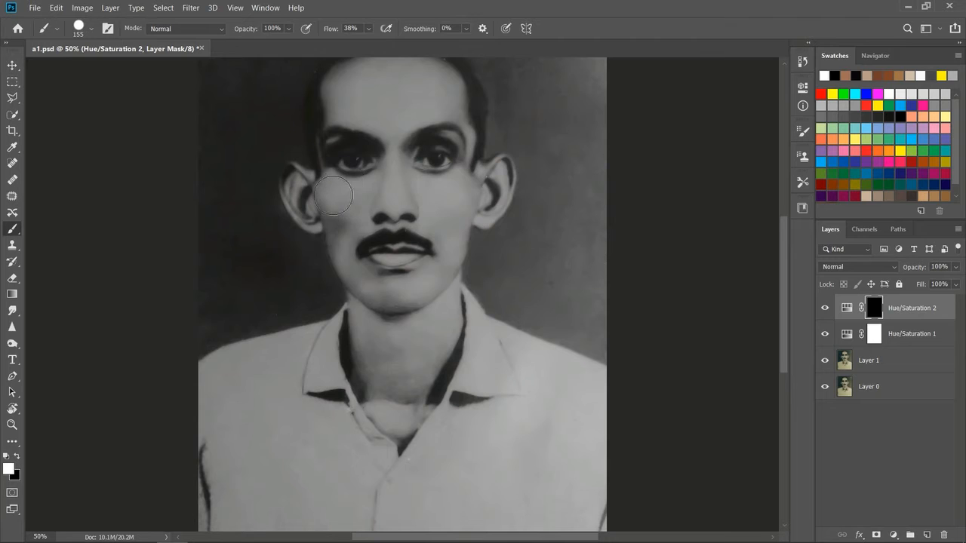
pyautogui.moveTo(351, 195)
pyautogui.mouseDown()
pyautogui.moveTo(323, 187)
pyautogui.moveTo(336, 193)
pyautogui.mouseUp()
pyautogui.hotkey('ctrl', 'z')
# Step: Paint white on the Hue/Saturation 2 mask over the forehead, nose, cheeks and chin, leaving out the lips
pyautogui.scroll(3, 438, 249)
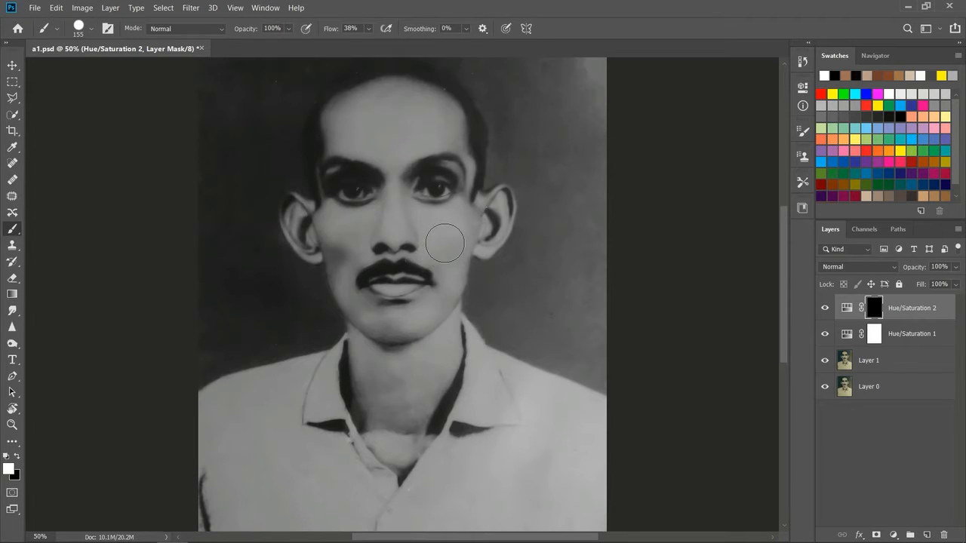
pyautogui.moveTo(408, 129)
pyautogui.mouseDown()
pyautogui.moveTo(339, 135)
pyautogui.moveTo(405, 115)
pyautogui.moveTo(449, 137)
pyautogui.moveTo(454, 156)
pyautogui.moveTo(362, 164)
pyautogui.moveTo(342, 149)
pyautogui.moveTo(337, 191)
pyautogui.moveTo(435, 142)
pyautogui.moveTo(414, 133)
pyautogui.moveTo(385, 151)
pyautogui.moveTo(381, 180)
pyautogui.moveTo(402, 177)
pyautogui.moveTo(398, 242)
pyautogui.moveTo(334, 237)
pyautogui.moveTo(327, 253)
pyautogui.moveTo(346, 285)
pyautogui.mouseUp()
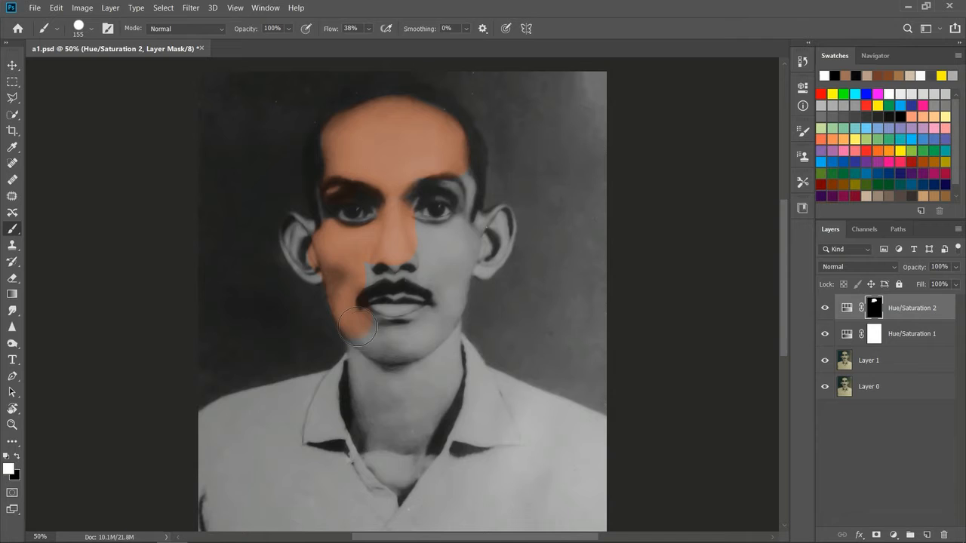
pyautogui.moveTo(378, 342)
pyautogui.mouseDown()
pyautogui.moveTo(436, 321)
pyautogui.moveTo(411, 342)
pyautogui.moveTo(433, 332)
pyautogui.moveTo(450, 306)
pyautogui.moveTo(453, 260)
pyautogui.moveTo(448, 242)
pyautogui.moveTo(440, 280)
pyautogui.moveTo(429, 258)
pyautogui.moveTo(371, 264)
pyautogui.moveTo(386, 263)
pyautogui.moveTo(364, 274)
pyautogui.moveTo(403, 262)
pyautogui.moveTo(420, 271)
pyautogui.moveTo(415, 232)
pyautogui.moveTo(453, 236)
pyautogui.moveTo(428, 268)
pyautogui.mouseUp()
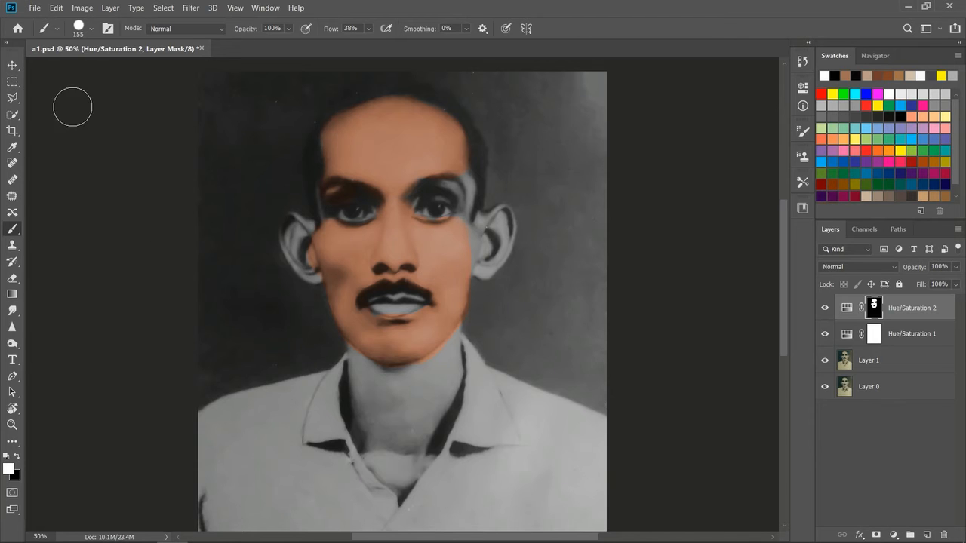
# Step: Reduce the brush to 86 px and paint the skin tint over both ears and the areas around the eyes
pyautogui.click(89, 31)
pyautogui.moveTo(121, 69); pyautogui.dragTo(104, 70)
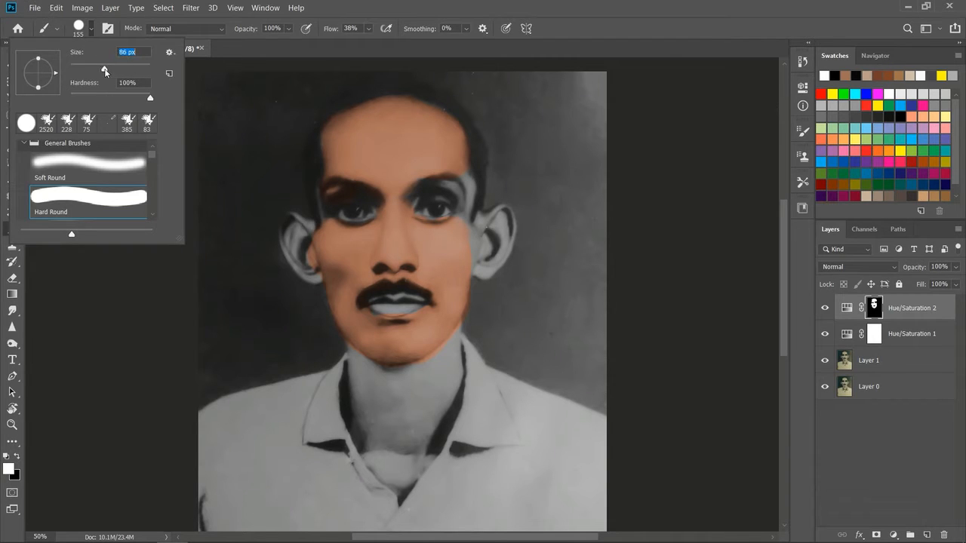
pyautogui.moveTo(308, 246)
pyautogui.mouseDown()
pyautogui.moveTo(292, 225)
pyautogui.moveTo(296, 259)
pyautogui.moveTo(315, 273)
pyautogui.moveTo(311, 231)
pyautogui.moveTo(320, 234)
pyautogui.mouseUp()
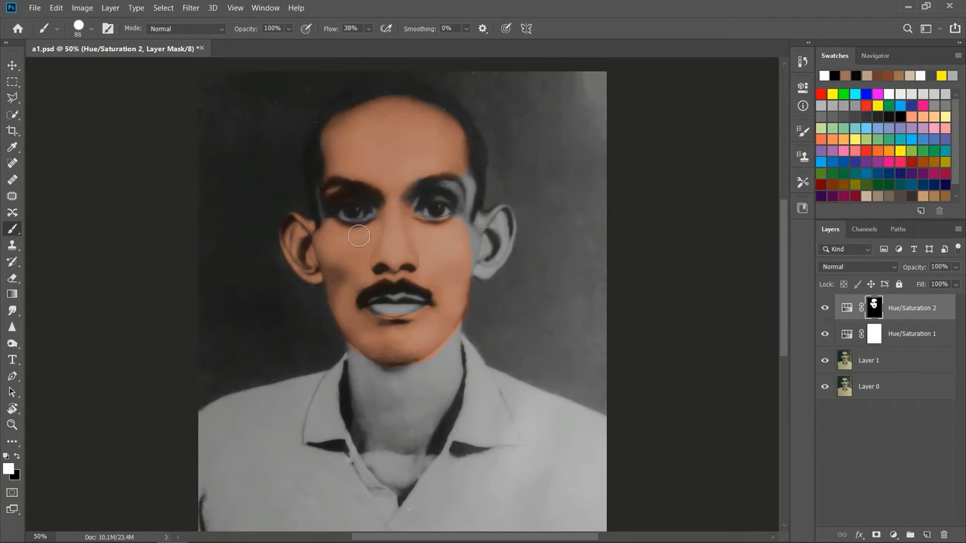
pyautogui.moveTo(473, 239)
pyautogui.mouseDown()
pyautogui.moveTo(489, 268)
pyautogui.moveTo(495, 240)
pyautogui.mouseUp()
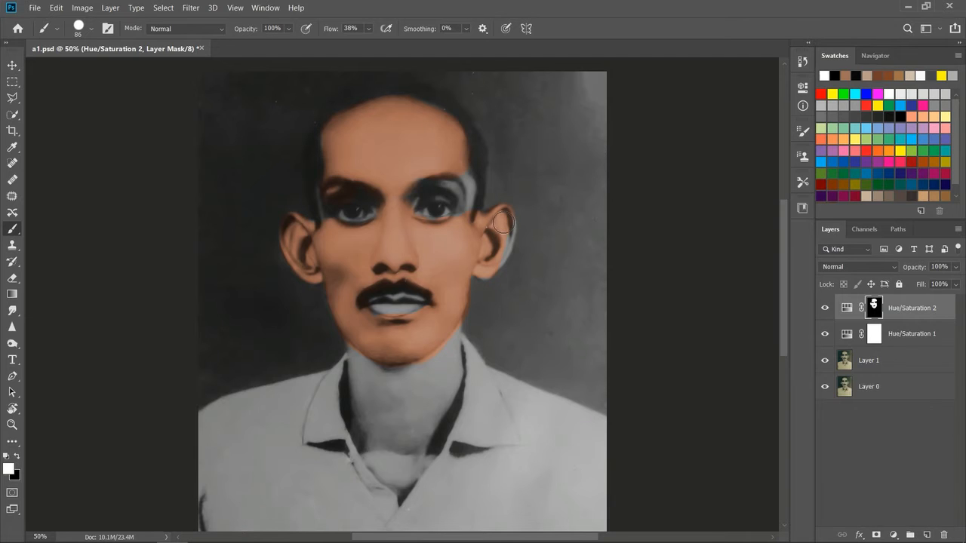
pyautogui.moveTo(500, 257); pyautogui.dragTo(495, 250)
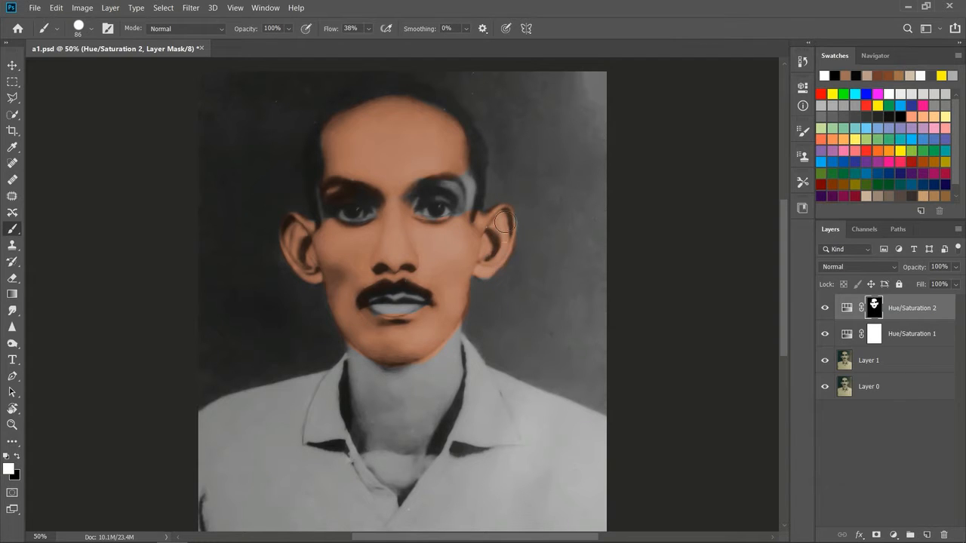
pyautogui.moveTo(468, 203)
pyautogui.mouseDown()
pyautogui.moveTo(468, 178)
pyautogui.moveTo(467, 192)
pyautogui.moveTo(419, 179)
pyautogui.moveTo(408, 201)
pyautogui.moveTo(449, 192)
pyautogui.moveTo(463, 200)
pyautogui.moveTo(459, 219)
pyautogui.moveTo(440, 232)
pyautogui.moveTo(408, 218)
pyautogui.moveTo(394, 249)
pyautogui.moveTo(366, 225)
pyautogui.moveTo(391, 209)
pyautogui.moveTo(381, 206)
pyautogui.moveTo(383, 218)
pyautogui.moveTo(364, 231)
pyautogui.moveTo(314, 235)
pyautogui.mouseUp()
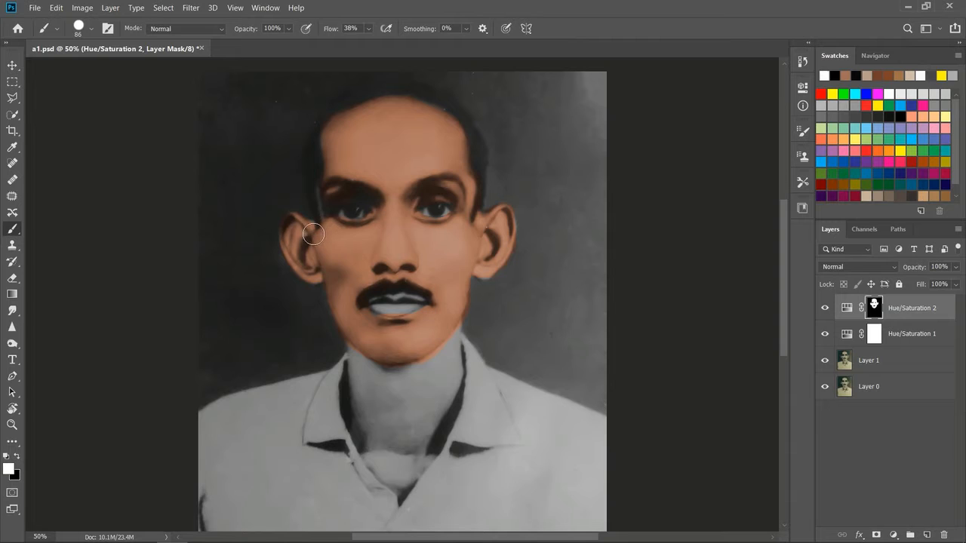
# Step: Reduce the brush to 50 px and paint the skin tint along the left temple, the neck and the open collar area
pyautogui.click(85, 31)
pyautogui.moveTo(98, 66); pyautogui.dragTo(92, 69)
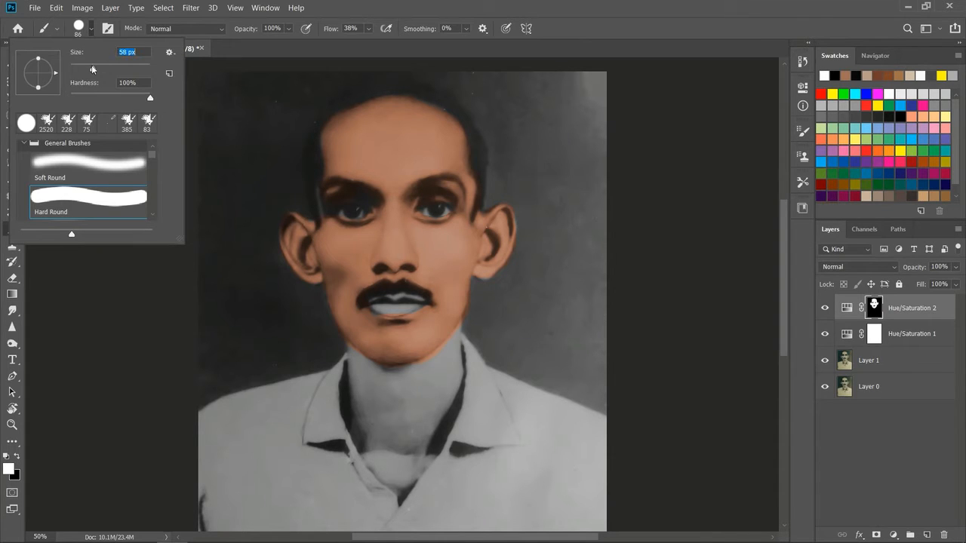
pyautogui.moveTo(320, 184); pyautogui.dragTo(320, 226)
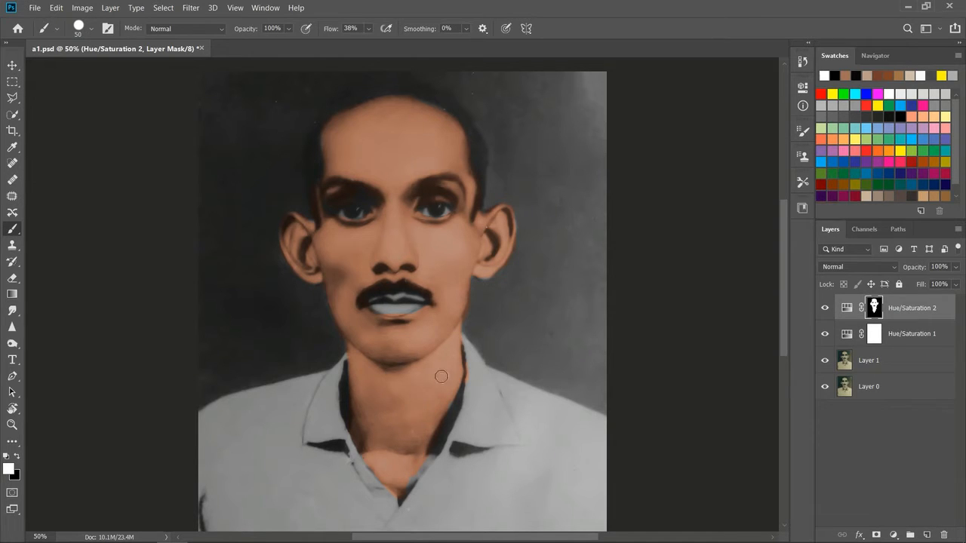
# Step: Paint white on the Hue/Saturation 2 mask over the ear at the photo's right and just below the lower lip
pyautogui.click(17, 455)
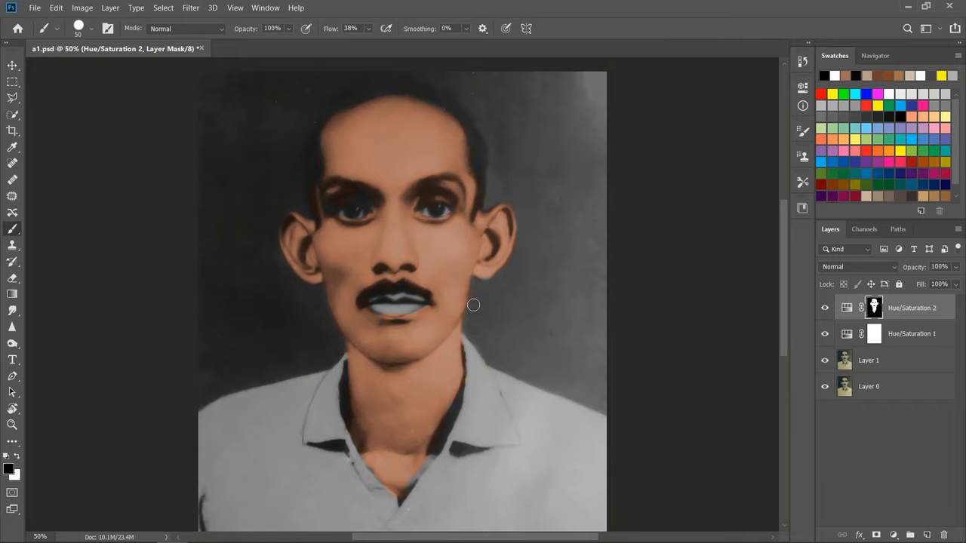
pyautogui.hotkey('ctrl', '+')
pyautogui.hotkey('ctrl', '+')
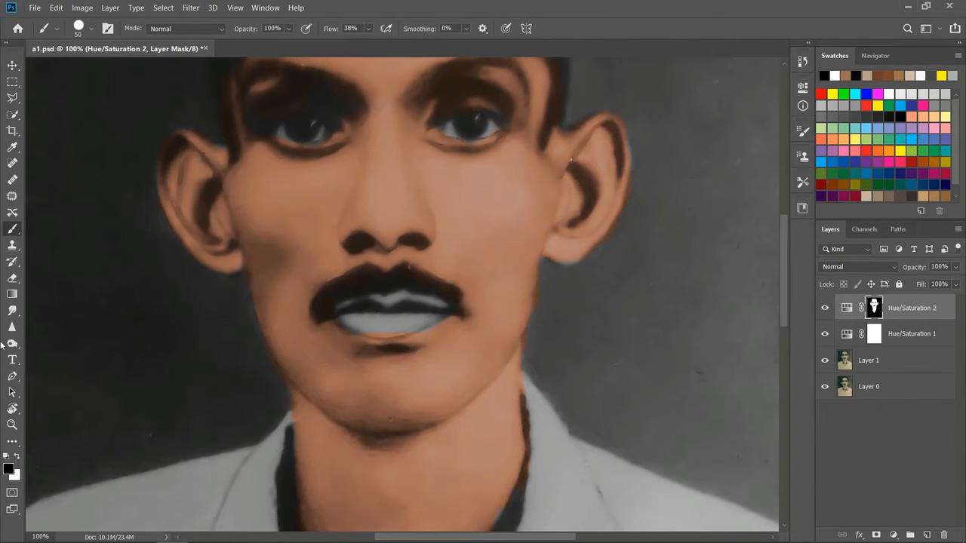
pyautogui.click(18, 456)
pyautogui.moveTo(556, 251)
pyautogui.mouseDown()
pyautogui.moveTo(569, 255)
pyautogui.moveTo(623, 158)
pyautogui.moveTo(609, 165)
pyautogui.mouseUp()
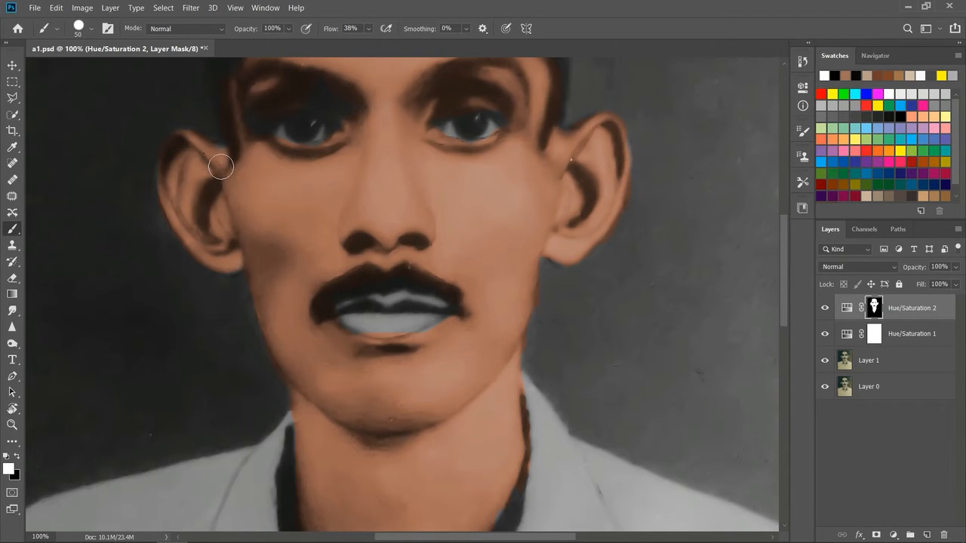
pyautogui.moveTo(355, 347)
pyautogui.mouseDown()
pyautogui.moveTo(334, 340)
pyautogui.moveTo(346, 344)
pyautogui.mouseUp()
# Step: Paint the skin tint along the edges of the open shirt collar on the Hue/Saturation 2 mask
pyautogui.moveTo(787, 277); pyautogui.dragTo(785, 323)
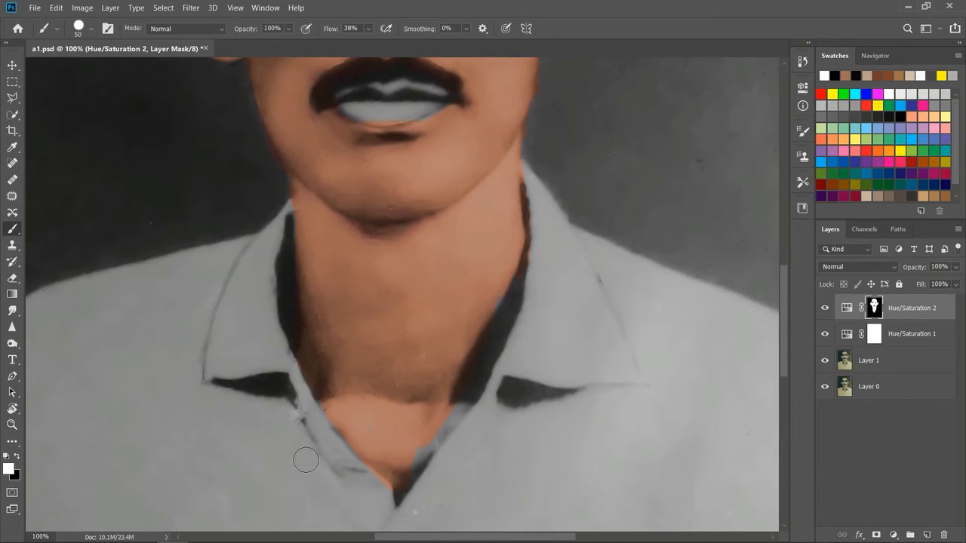
pyautogui.moveTo(413, 440)
pyautogui.mouseDown()
pyautogui.moveTo(459, 403)
pyautogui.moveTo(426, 445)
pyautogui.mouseUp()
pyautogui.moveTo(485, 303); pyautogui.dragTo(510, 280)
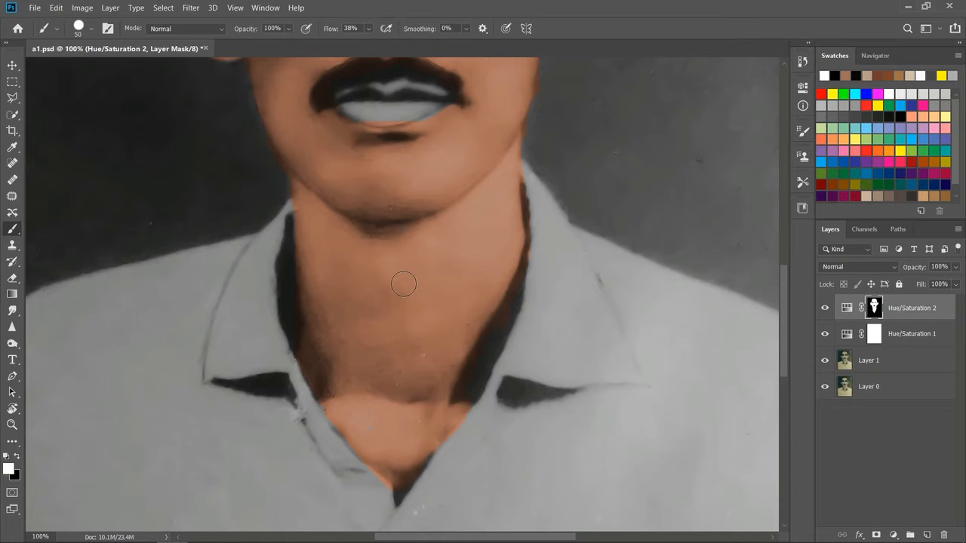
pyautogui.moveTo(782, 323); pyautogui.dragTo(778, 253)
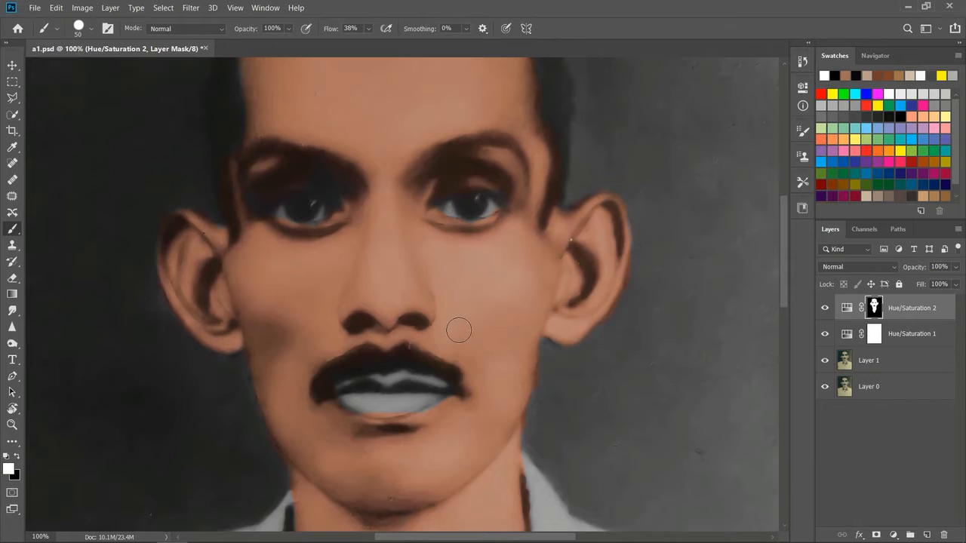
pyautogui.click(18, 459)
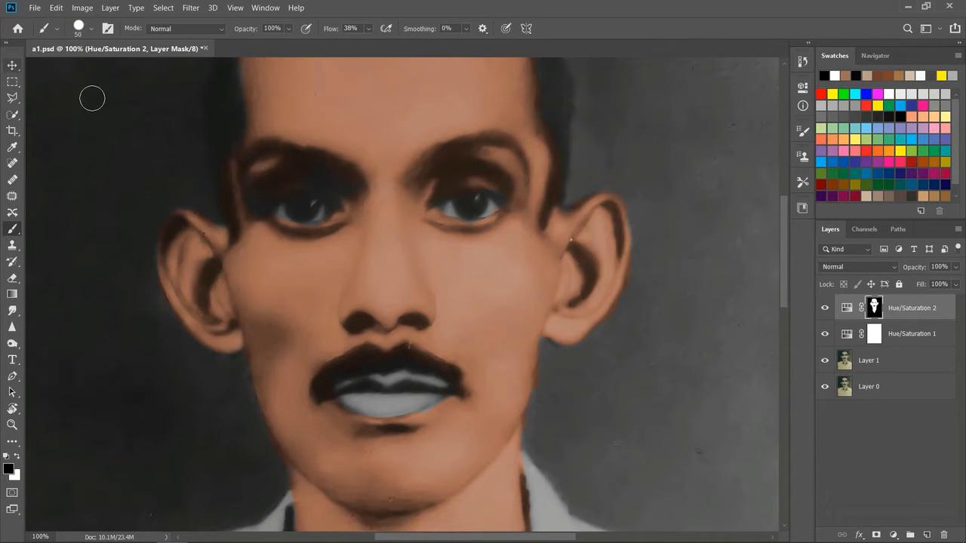
# Step: Try duplicating the Hue/Saturation 2 layer and inverting the copy's mask, and undo both changes
pyautogui.click(12, 81)
pyautogui.click(885, 438)
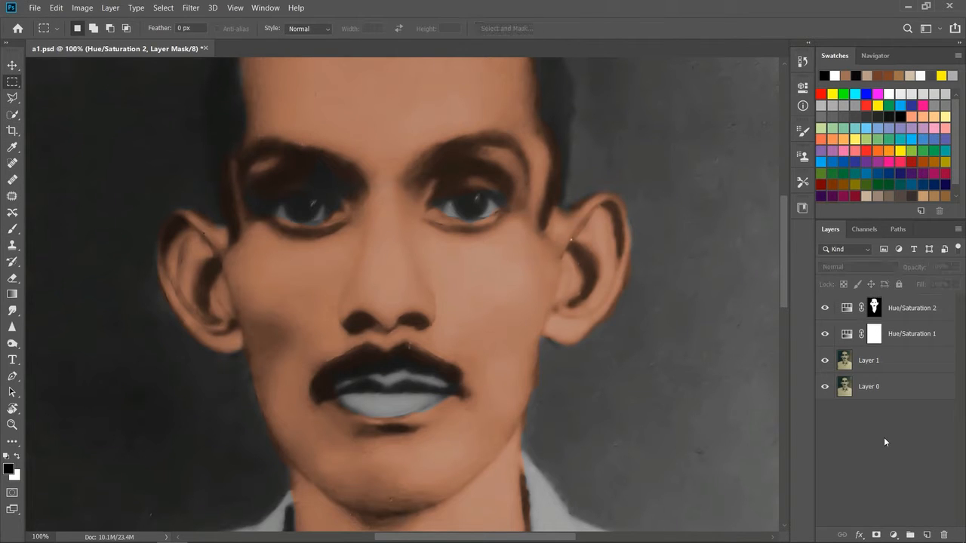
pyautogui.click(849, 307)
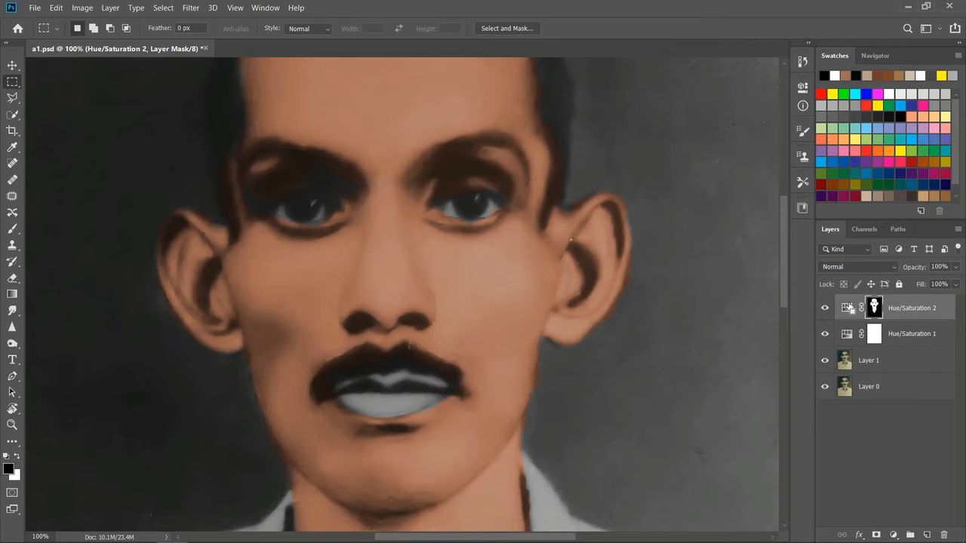
pyautogui.hotkey('ctrl', 'j')
pyautogui.hotkey('ctrl', 'i')
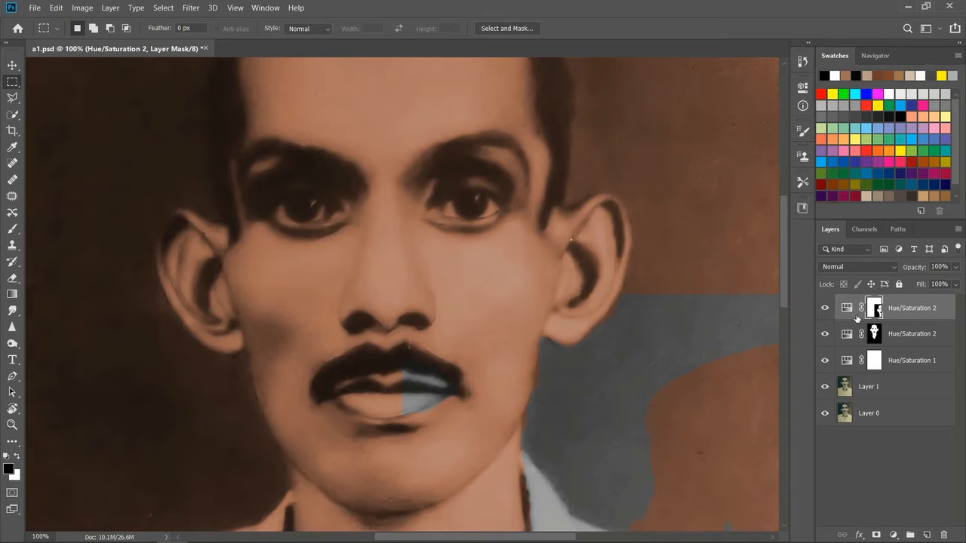
pyautogui.hotkey('ctrl', 'z')
pyautogui.hotkey('ctrl', 'z')
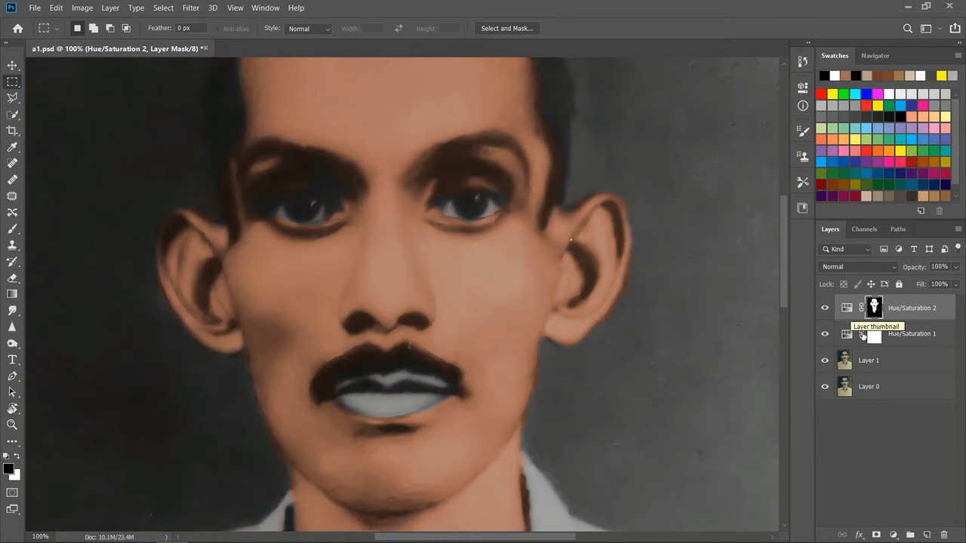
# Step: Add a new Hue/Saturation adjustment layer above the others with Hue -20 and Saturation -23
pyautogui.click(900, 453)
pyautogui.click(894, 535)
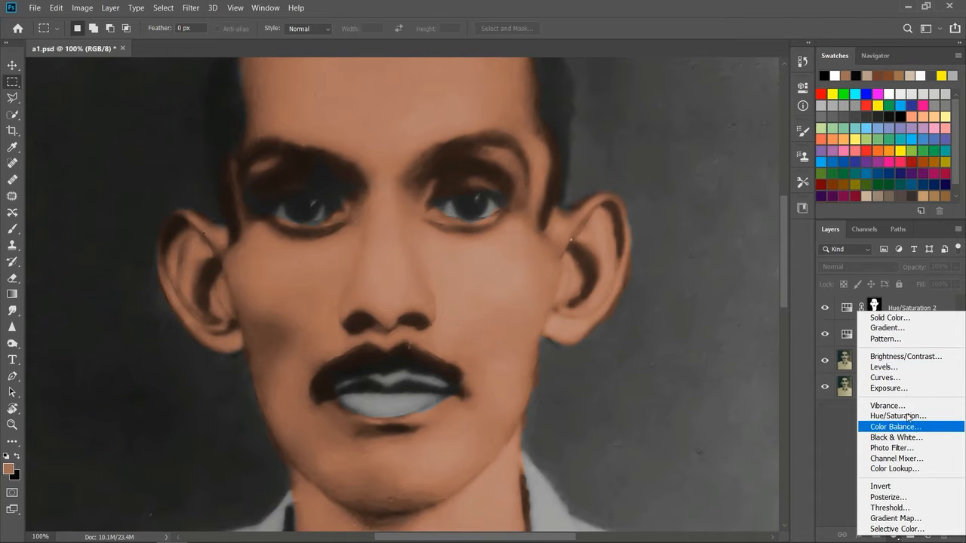
pyautogui.click(902, 416)
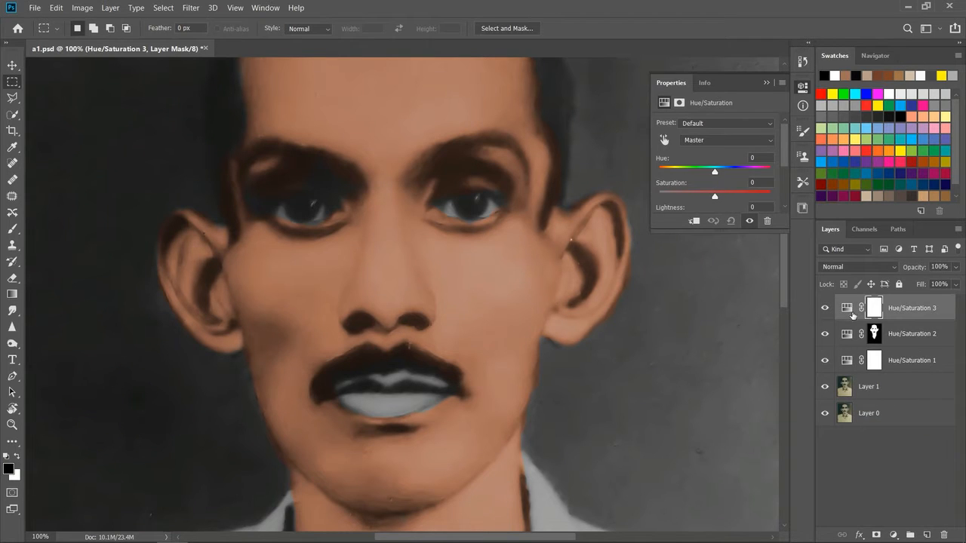
pyautogui.click(847, 309)
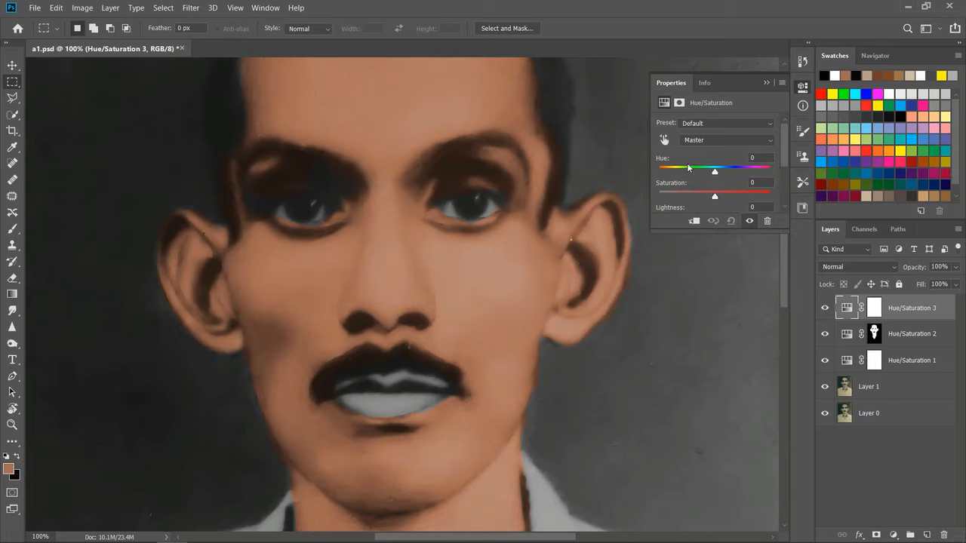
pyautogui.moveTo(715, 173); pyautogui.dragTo(708, 198)
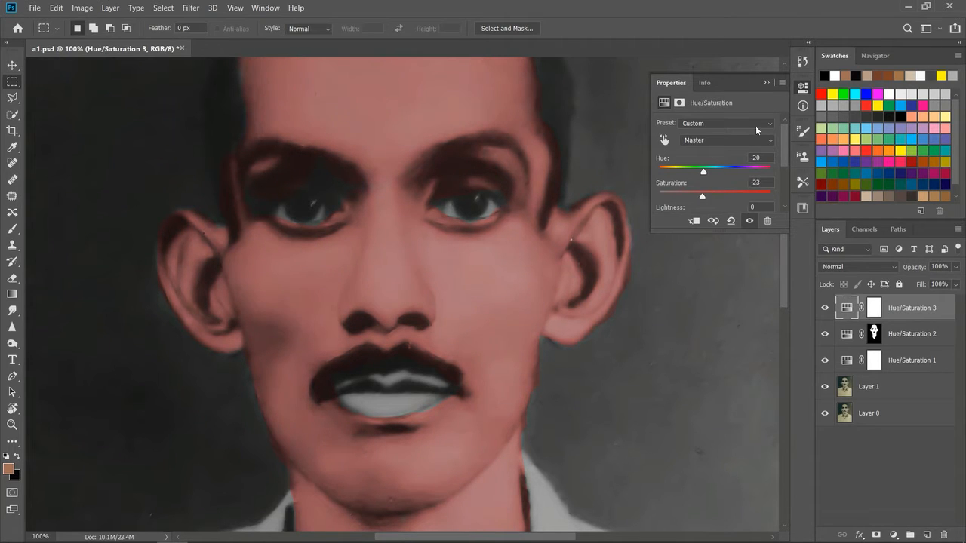
pyautogui.click(768, 83)
# Step: Invert the Hue/Saturation 3 mask to black and try a white brush stroke on the jaw, undoing the stroke
pyautogui.click(875, 308)
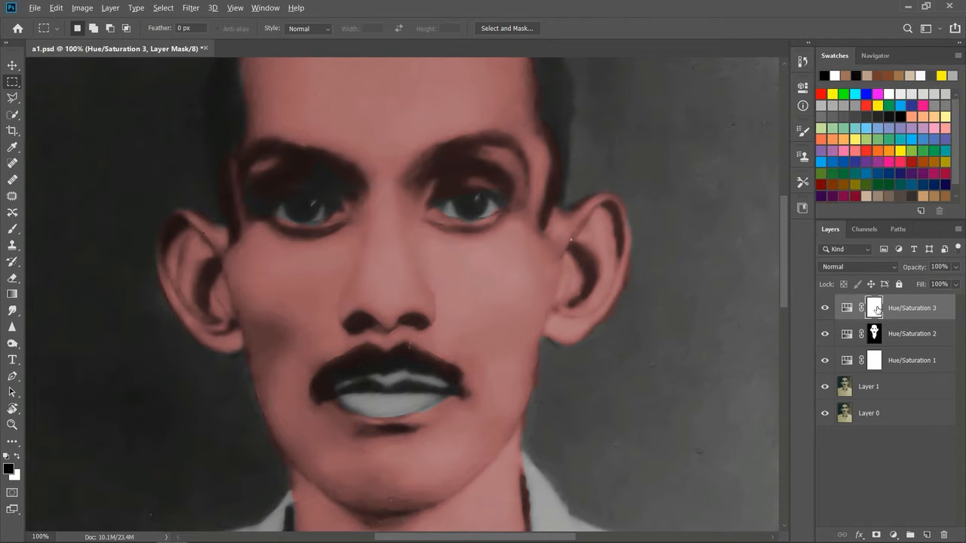
pyautogui.hotkey('ctrl', 'i')
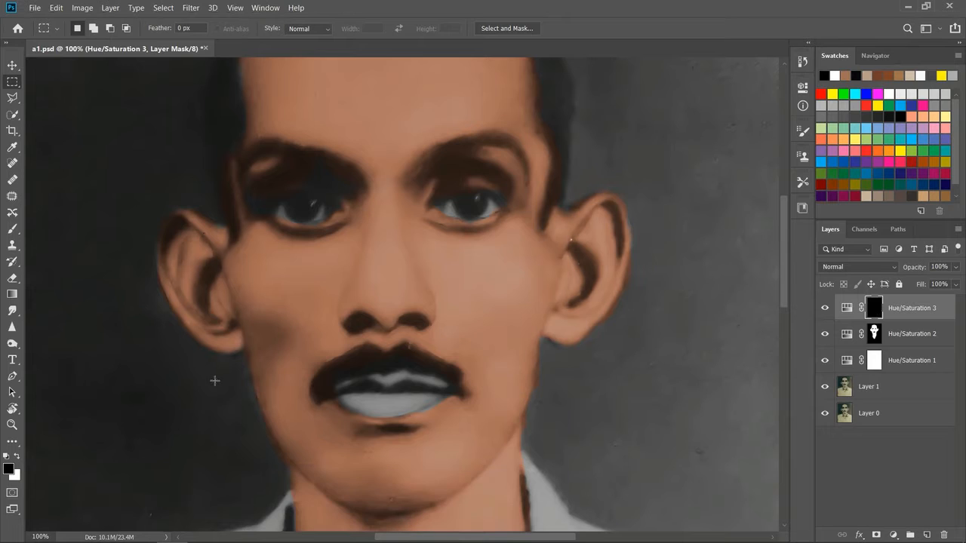
pyautogui.click(12, 228)
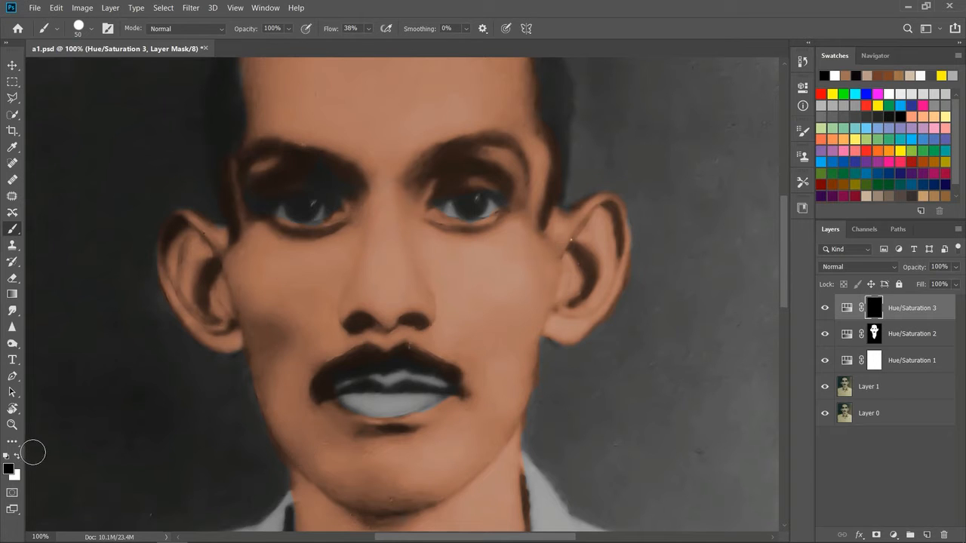
pyautogui.click(16, 457)
pyautogui.moveTo(299, 427); pyautogui.dragTo(360, 451)
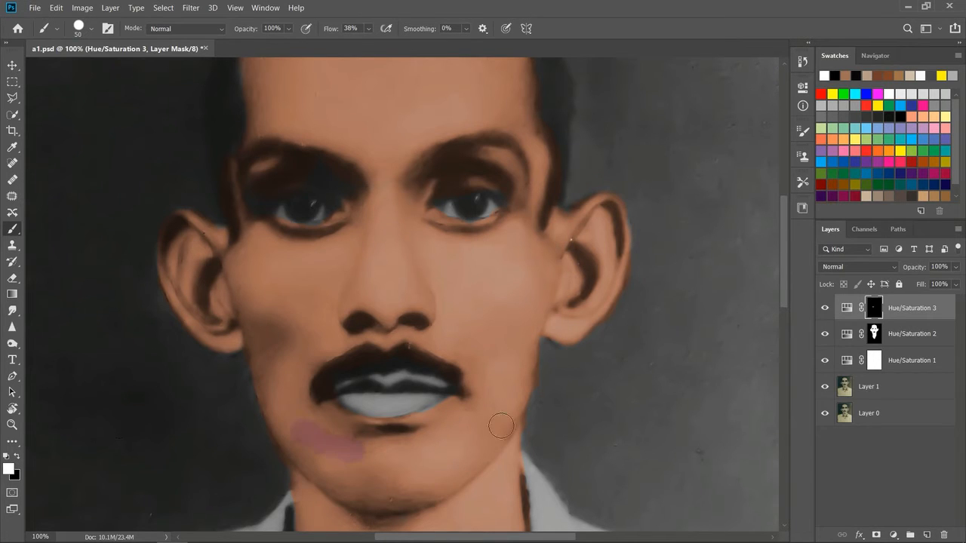
pyautogui.hotkey('ctrl', 'z')
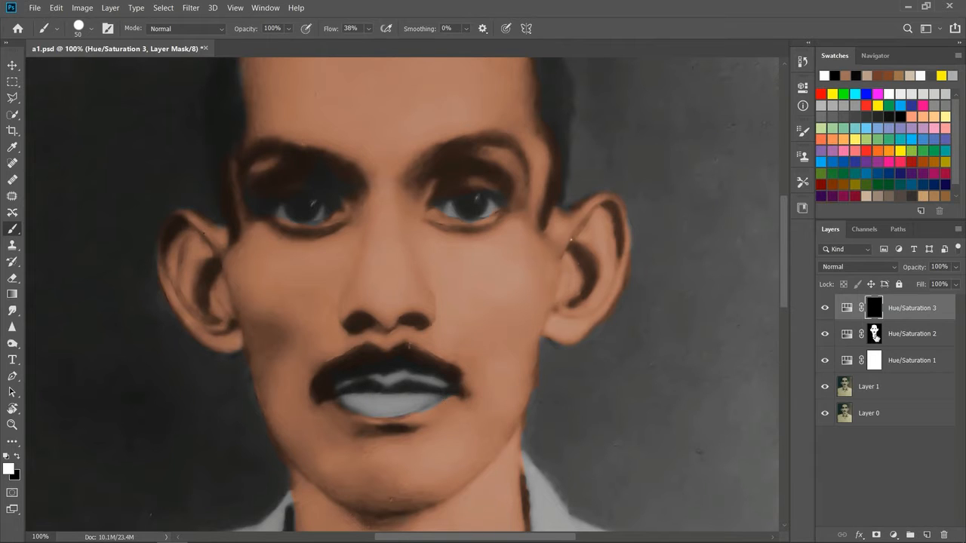
# Step: Fill the Hue/Saturation 2 mask with white so the skin tint covers the whole photo
pyautogui.click(874, 335)
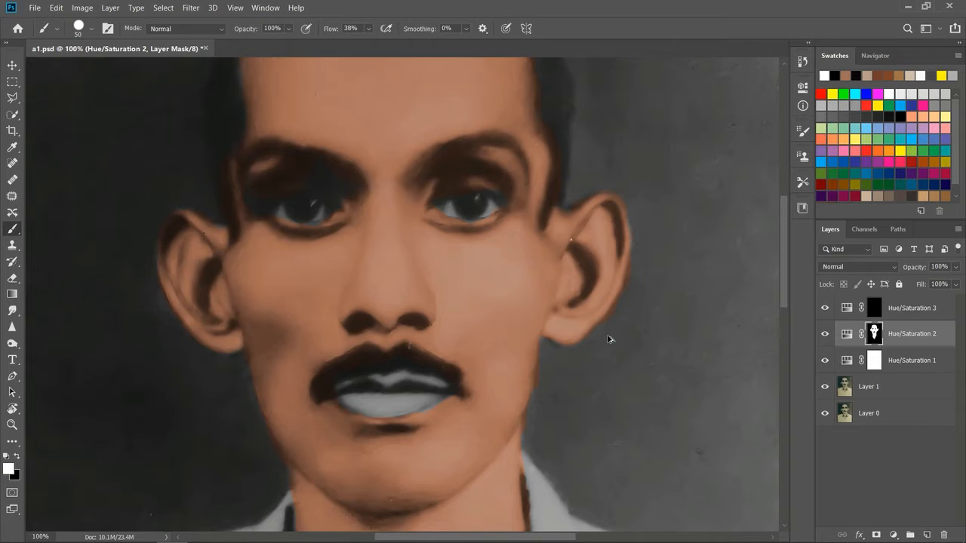
pyautogui.click(12, 81)
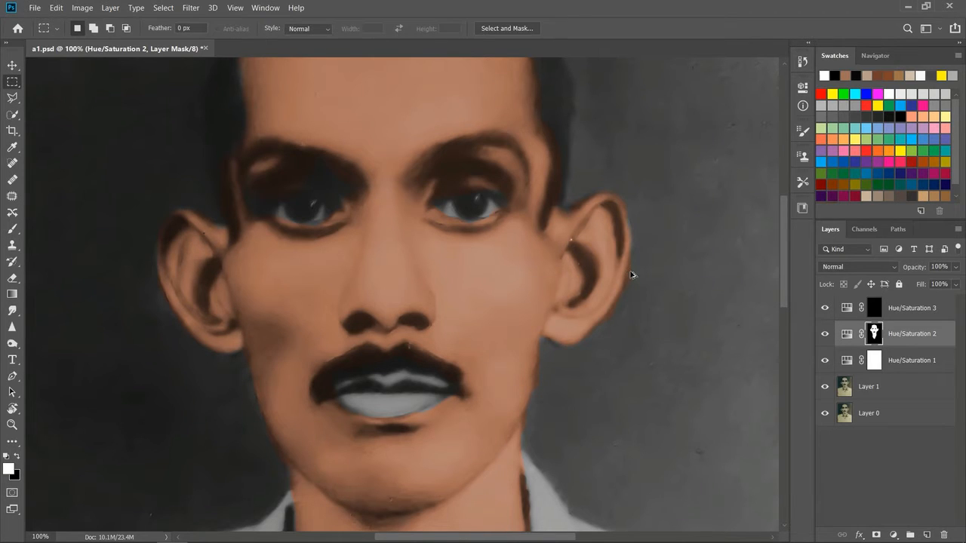
pyautogui.click(862, 336)
pyautogui.hotkey('alt', 'BackSpace')
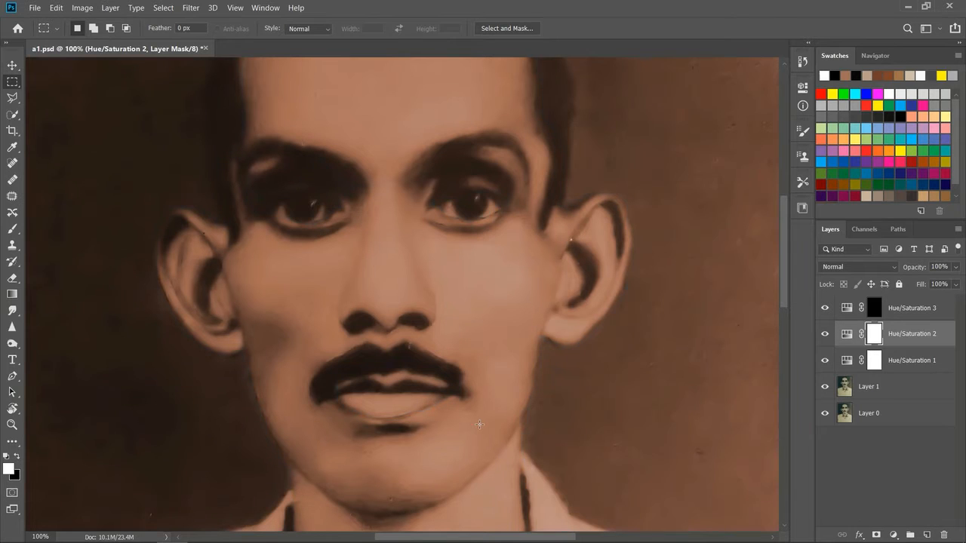
# Step: Paint white on the Hue/Saturation 3 mask over the upper and lower lips
pyautogui.click(874, 308)
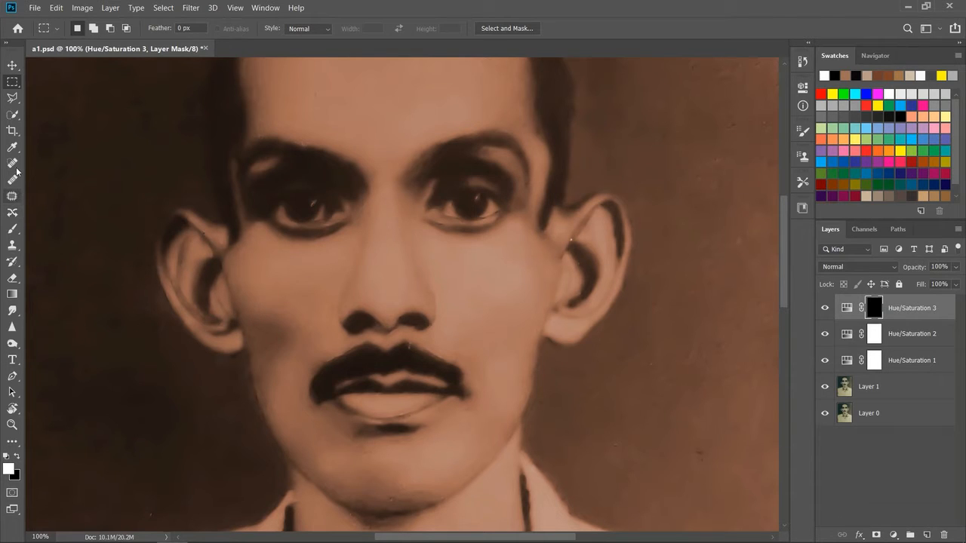
pyautogui.click(12, 229)
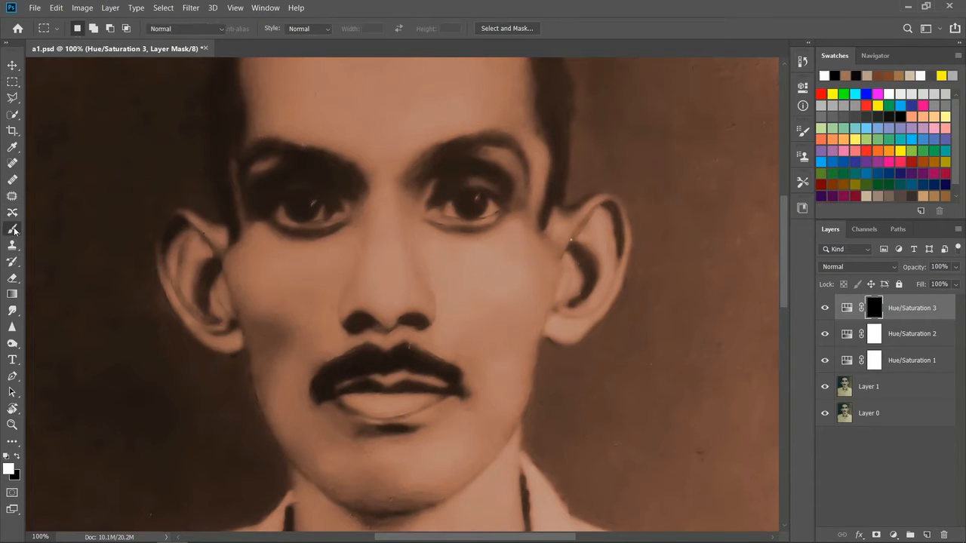
pyautogui.moveTo(378, 396)
pyautogui.mouseDown()
pyautogui.moveTo(354, 393)
pyautogui.moveTo(367, 405)
pyautogui.moveTo(402, 401)
pyautogui.moveTo(376, 389)
pyautogui.moveTo(349, 398)
pyautogui.moveTo(425, 397)
pyautogui.moveTo(379, 403)
pyautogui.moveTo(352, 420)
pyautogui.mouseUp()
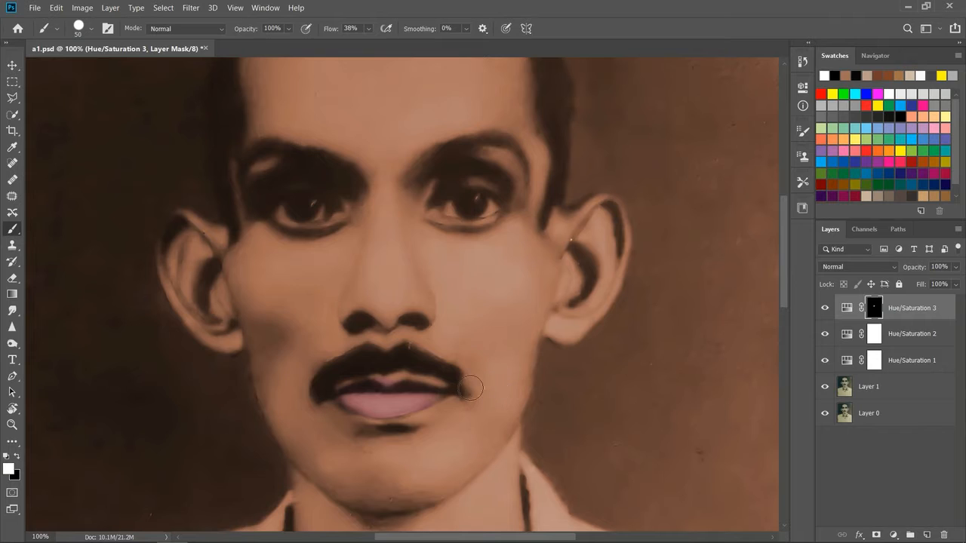
pyautogui.moveTo(392, 388)
pyautogui.mouseDown()
pyautogui.moveTo(434, 389)
pyautogui.moveTo(371, 384)
pyautogui.moveTo(345, 394)
pyautogui.moveTo(421, 397)
pyautogui.moveTo(360, 406)
pyautogui.moveTo(373, 408)
pyautogui.moveTo(425, 400)
pyautogui.mouseUp()
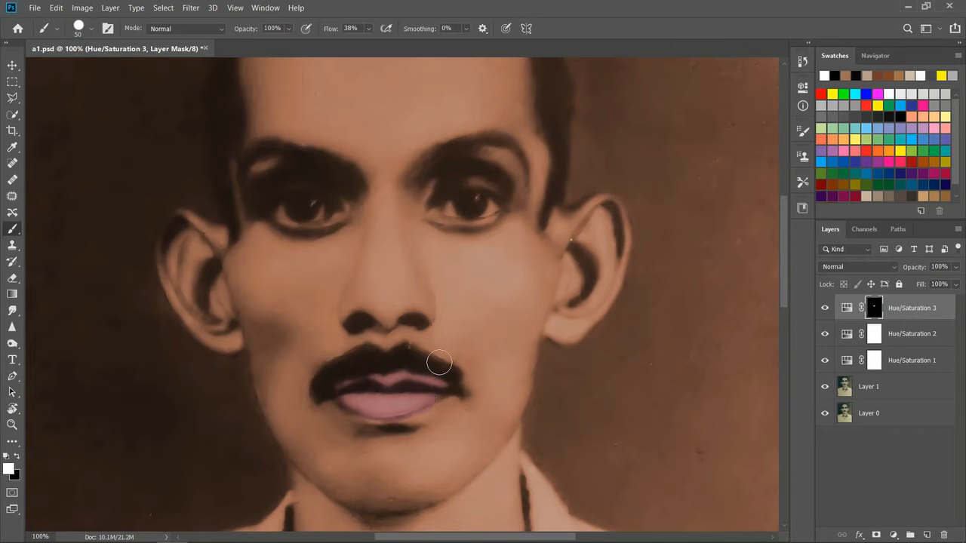
# Step: Readjust the saturation of the Hue/Saturation 3 layer to refine the lip colour
pyautogui.doubleClick(846, 310)
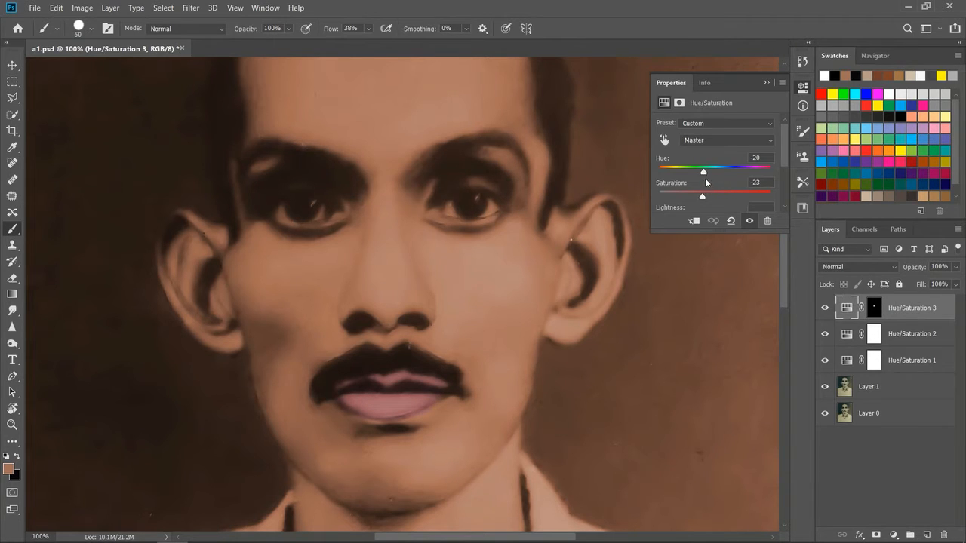
pyautogui.moveTo(703, 195); pyautogui.dragTo(730, 203)
pyautogui.moveTo(716, 201)
pyautogui.mouseDown()
pyautogui.moveTo(683, 200)
pyautogui.moveTo(705, 202)
pyautogui.mouseUp()
pyautogui.click(766, 84)
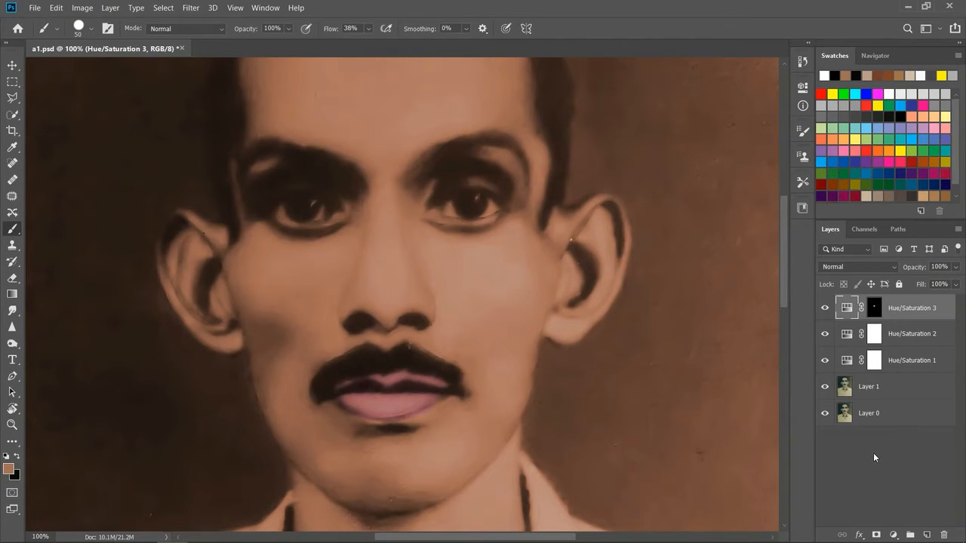
# Step: Add another Hue/Saturation adjustment layer on top with Hue -177 and Saturation -97
pyautogui.click(894, 535)
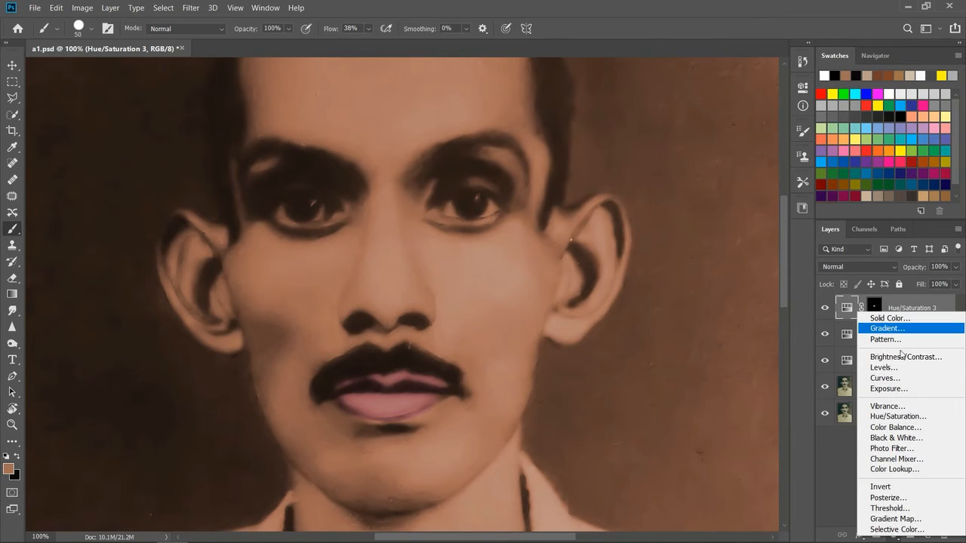
pyautogui.click(912, 419)
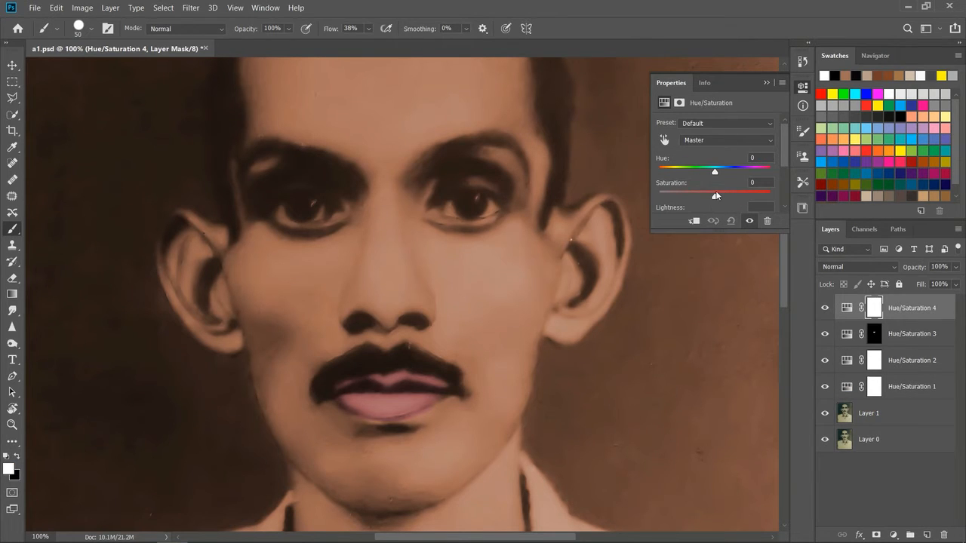
pyautogui.moveTo(713, 169); pyautogui.dragTo(661, 172)
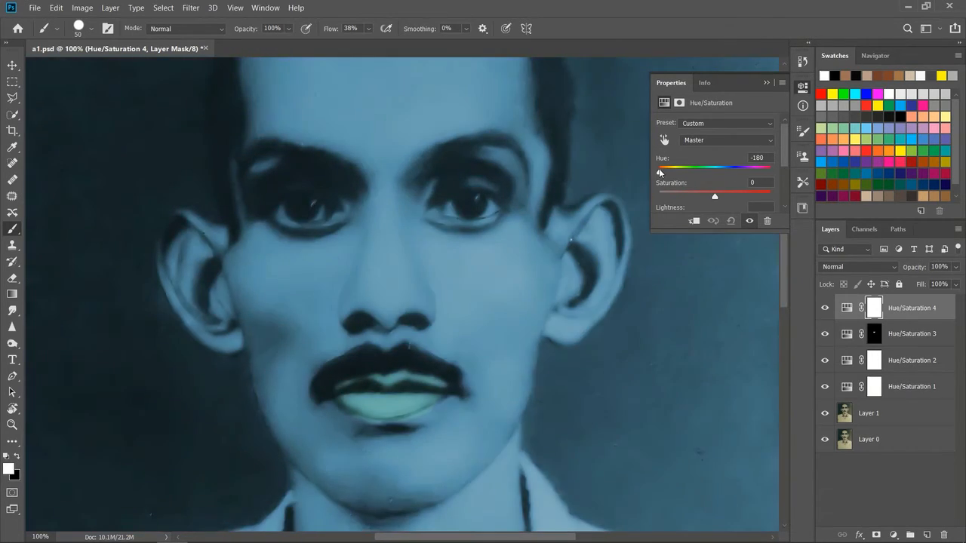
pyautogui.moveTo(714, 198); pyautogui.dragTo(660, 195)
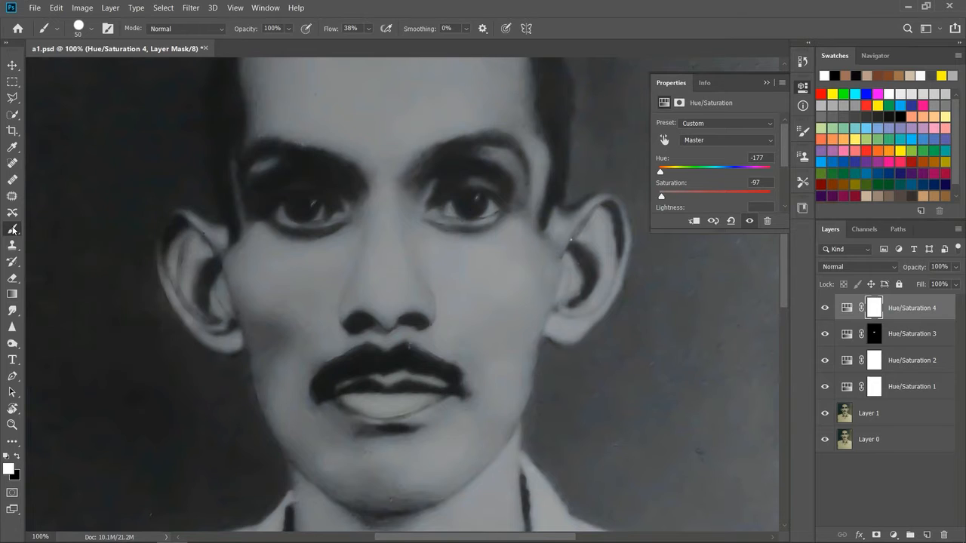
# Step: Reduce the brush size to 29 px and fill the Hue/Saturation 4 mask with black
pyautogui.click(91, 29)
pyautogui.moveTo(92, 72); pyautogui.dragTo(83, 72)
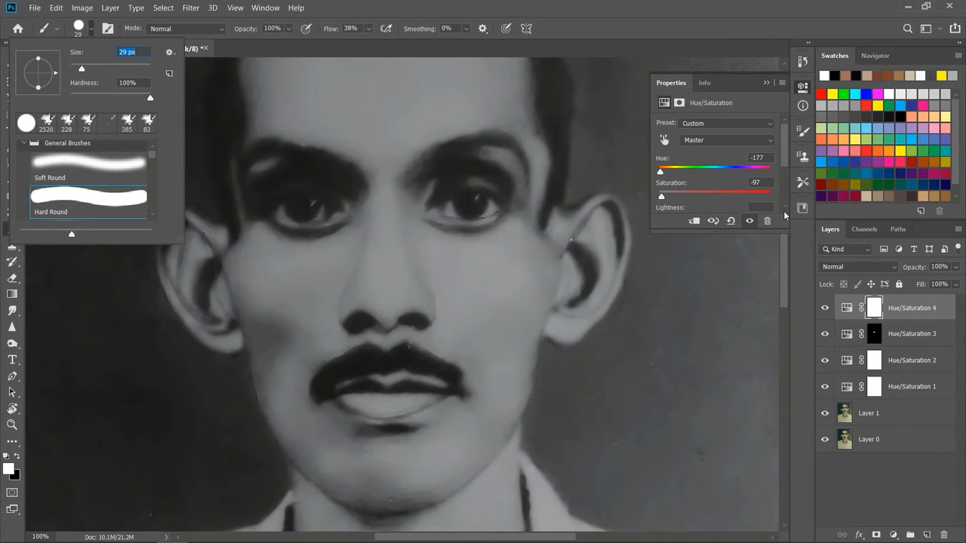
pyautogui.click(877, 306)
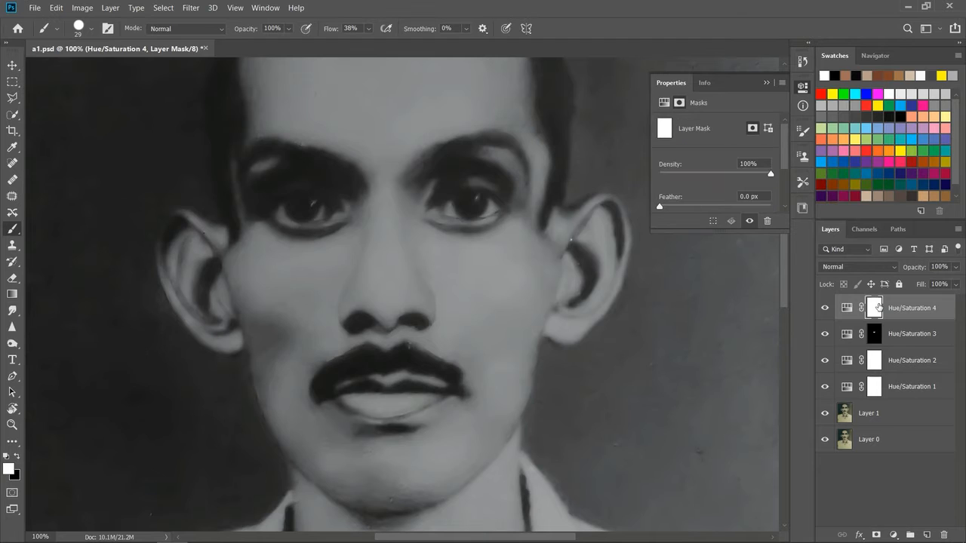
pyautogui.click(16, 456)
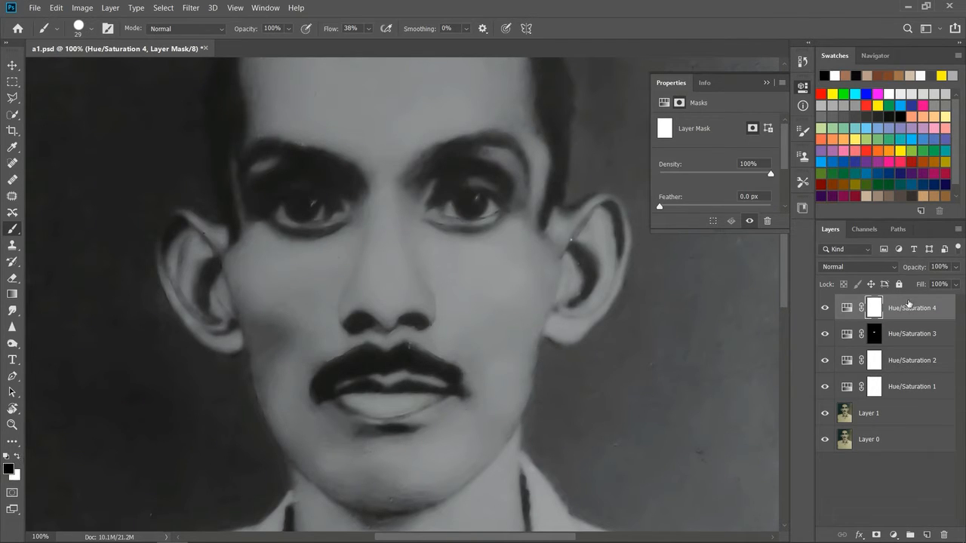
pyautogui.hotkey('alt', 'BackSpace')
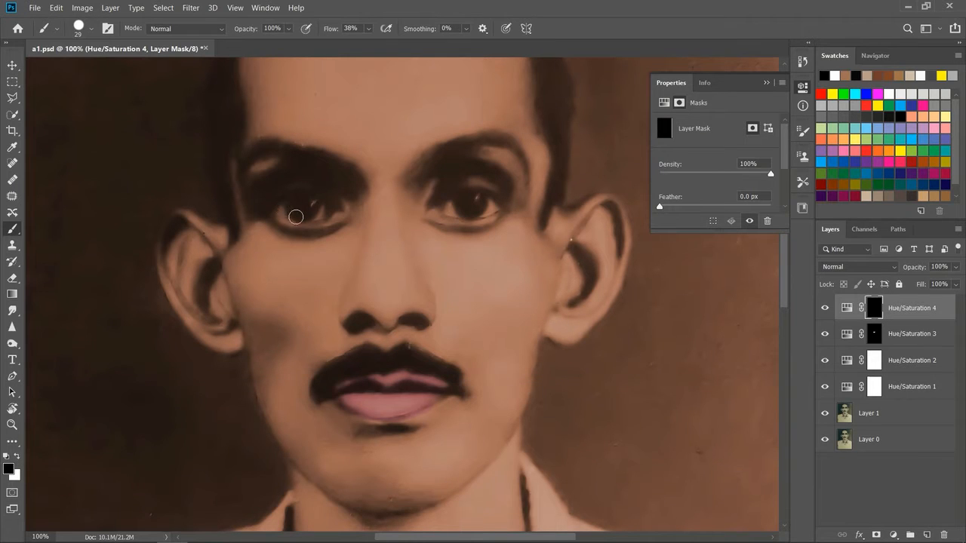
# Step: Paint white on the Hue/Saturation 4 mask over both eyes to remove their skin tint
pyautogui.click(17, 456)
pyautogui.moveTo(280, 205); pyautogui.dragTo(322, 209)
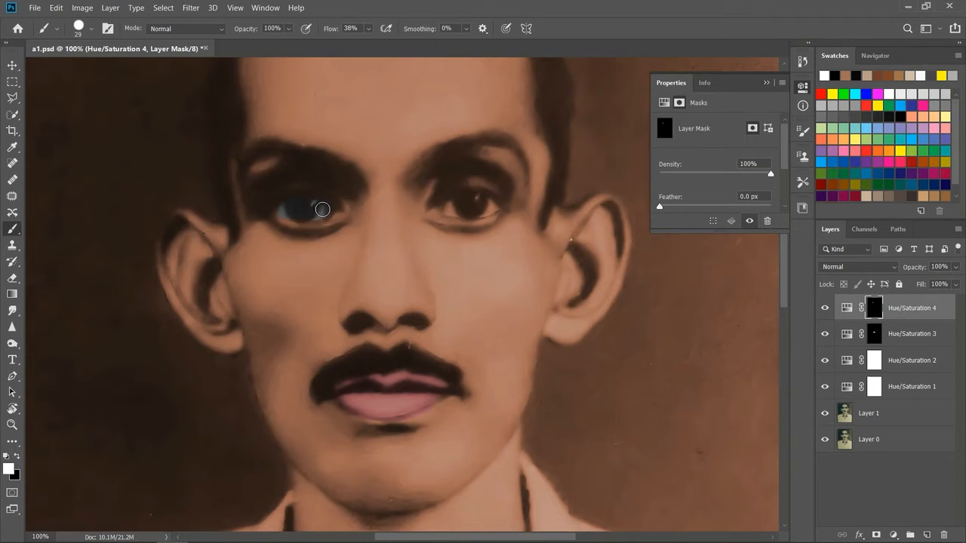
pyautogui.moveTo(446, 201)
pyautogui.mouseDown()
pyautogui.moveTo(483, 211)
pyautogui.moveTo(492, 207)
pyautogui.moveTo(457, 202)
pyautogui.moveTo(483, 199)
pyautogui.mouseUp()
pyautogui.moveTo(298, 210)
pyautogui.mouseDown()
pyautogui.moveTo(281, 211)
pyautogui.moveTo(328, 209)
pyautogui.mouseUp()
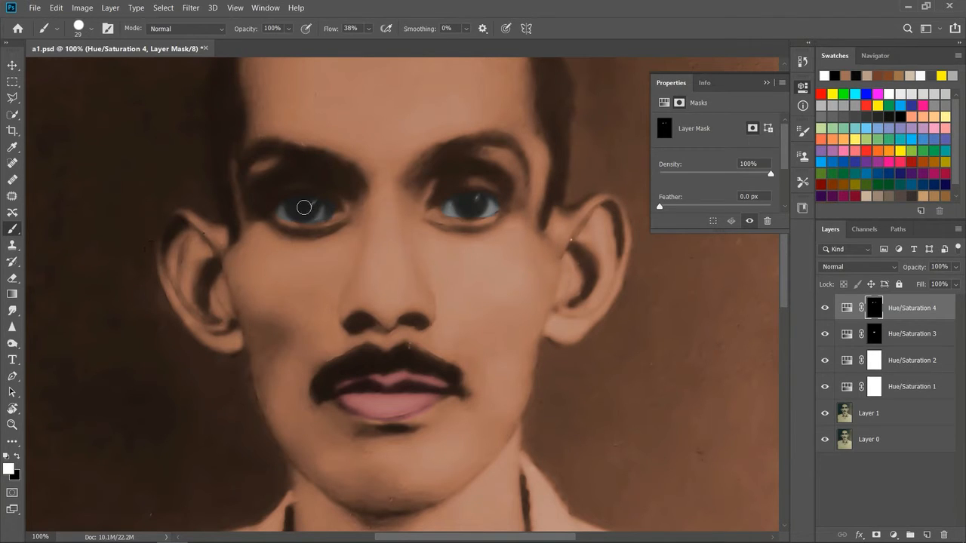
pyautogui.moveTo(327, 212); pyautogui.dragTo(334, 209)
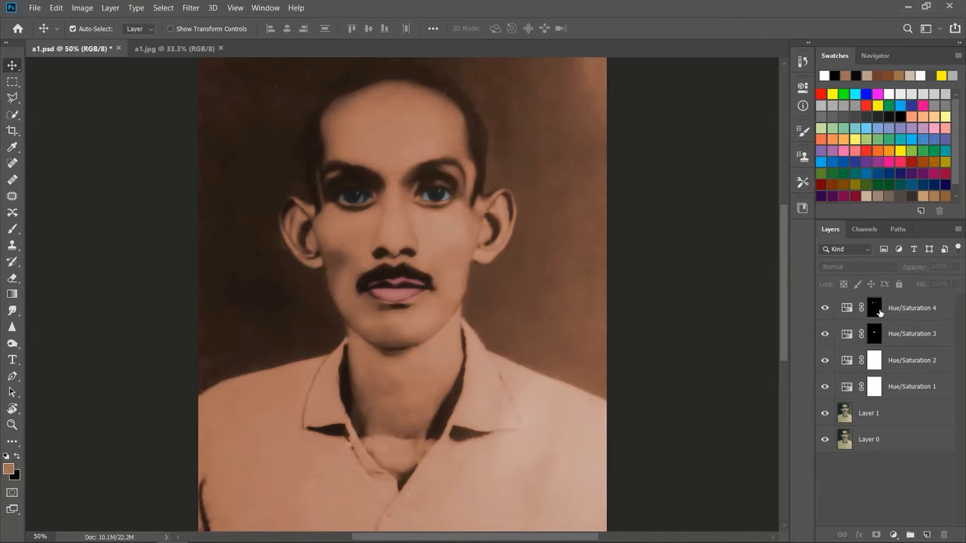
# Step: Set the foreground colour to the near-white fdfaf9
pyautogui.click(9, 469)
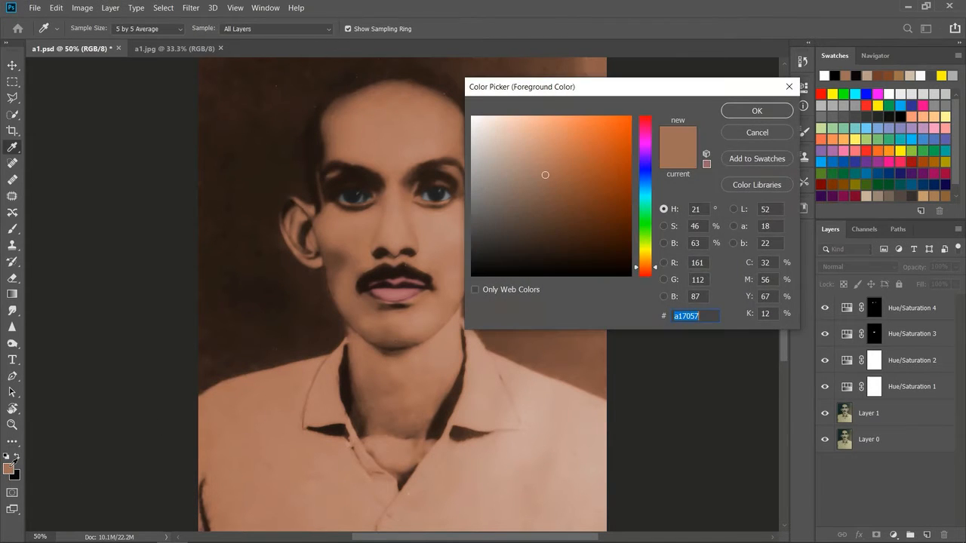
pyautogui.click(474, 117)
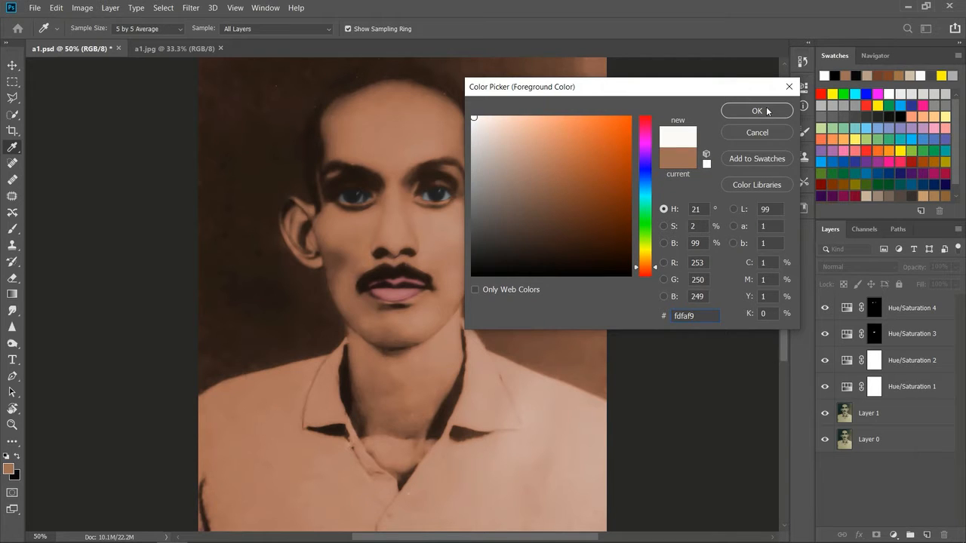
pyautogui.click(757, 111)
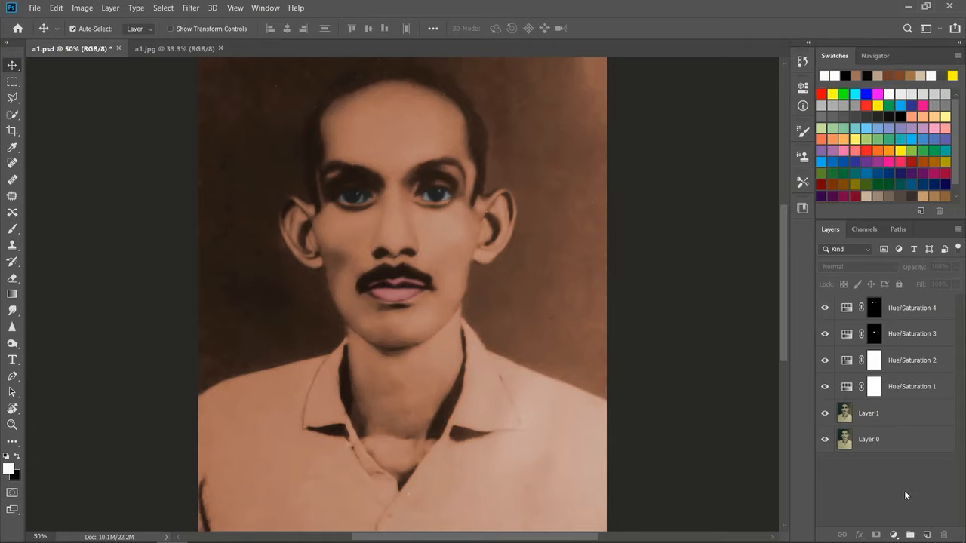
# Step: Add a Hue/Saturation adjustment layer on top of the stack with Hue -147
pyautogui.click(893, 534)
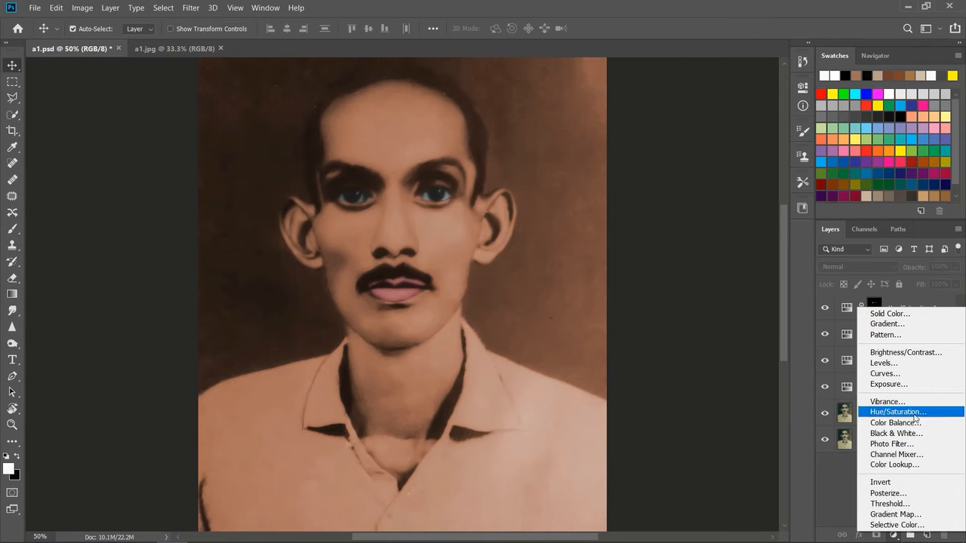
pyautogui.click(895, 414)
pyautogui.moveTo(716, 173); pyautogui.dragTo(668, 178)
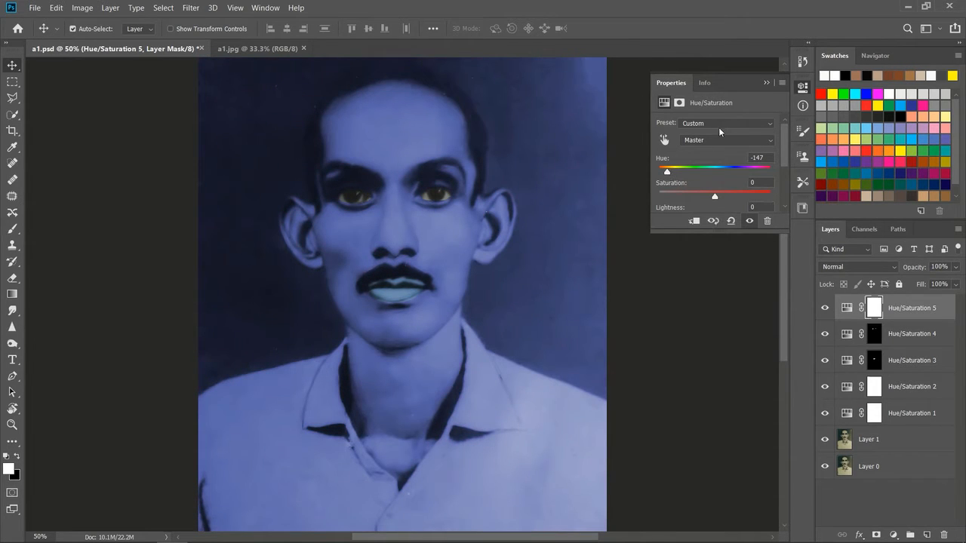
pyautogui.click(766, 84)
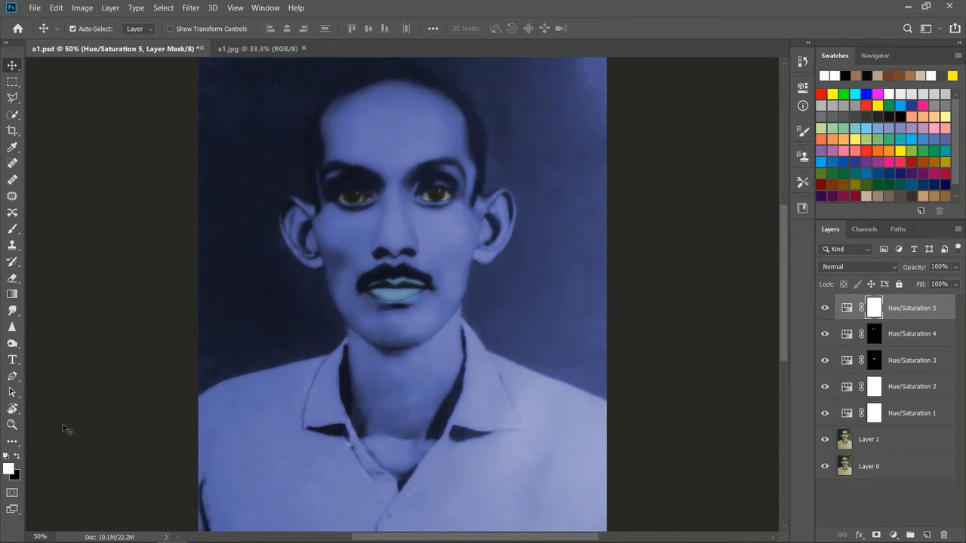
# Step: Fill the Hue/Saturation 5 mask with black and ready the Brush tool with white as its colour
pyautogui.click(16, 457)
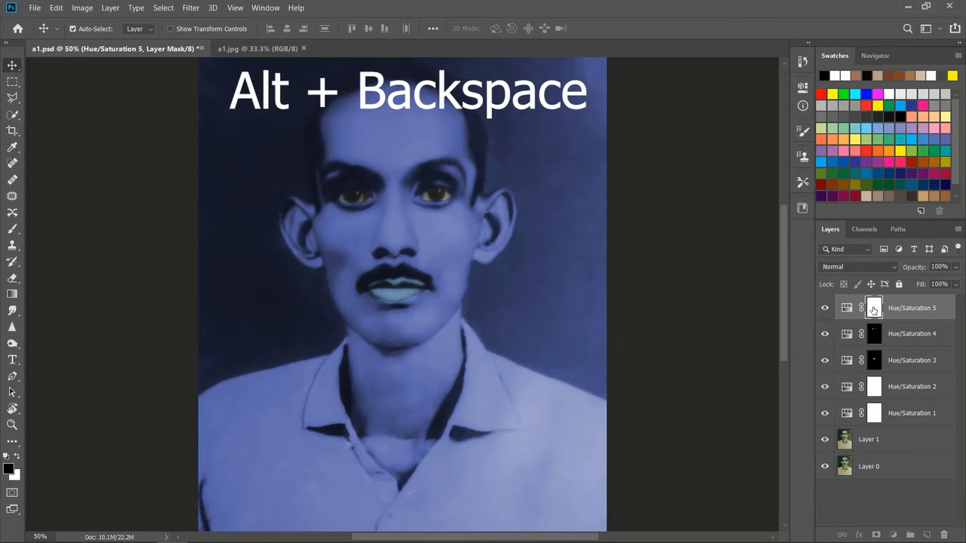
pyautogui.hotkey('alt', 'BackSpace')
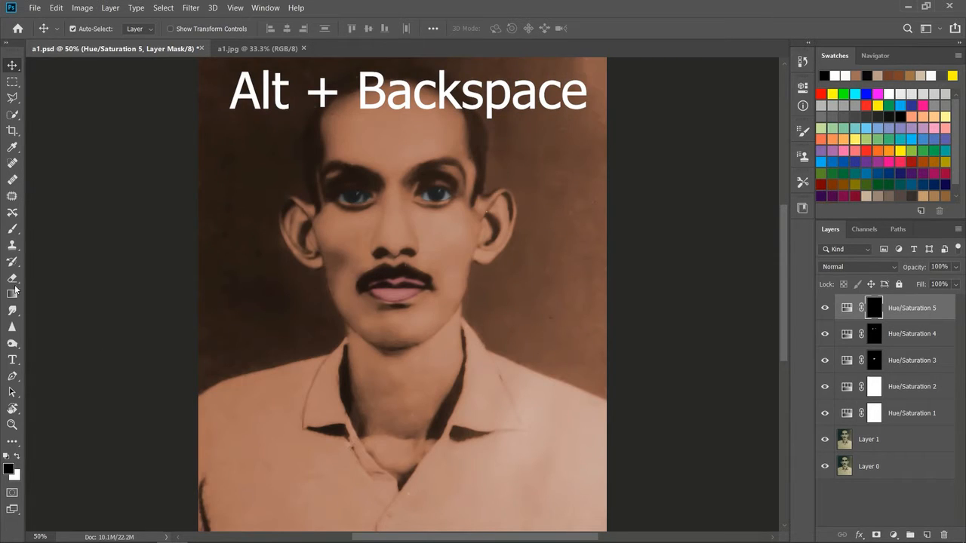
pyautogui.click(11, 230)
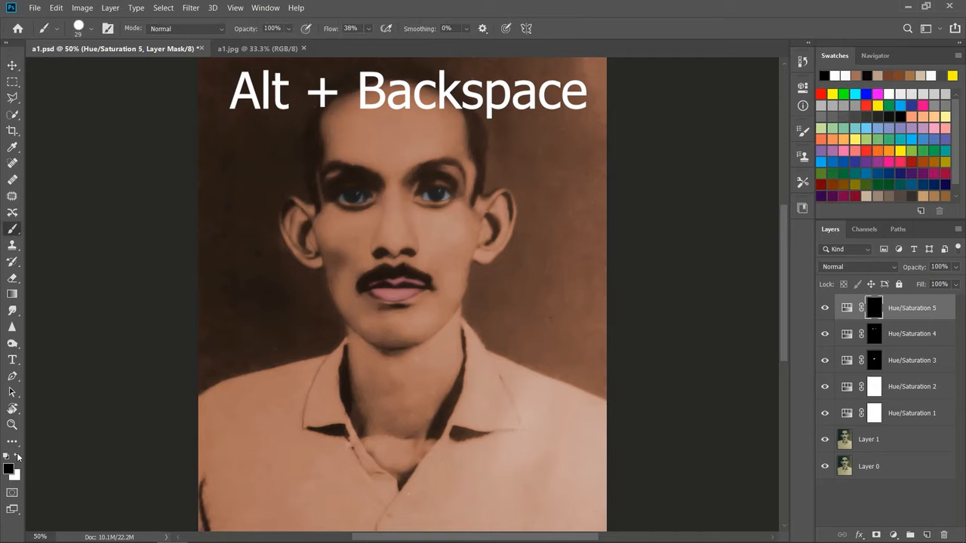
pyautogui.click(18, 457)
# Step: Enlarge the brush to 180 px and paint white on the Hue/Saturation 5 mask over the main body of the shirt
pyautogui.moveTo(285, 432); pyautogui.dragTo(237, 466)
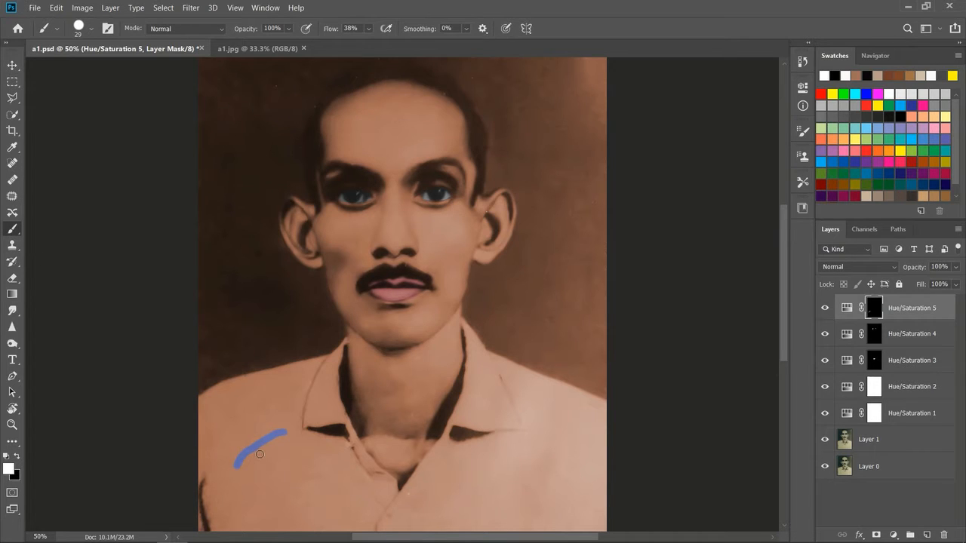
pyautogui.click(90, 30)
pyautogui.moveTo(87, 68); pyautogui.dragTo(104, 71)
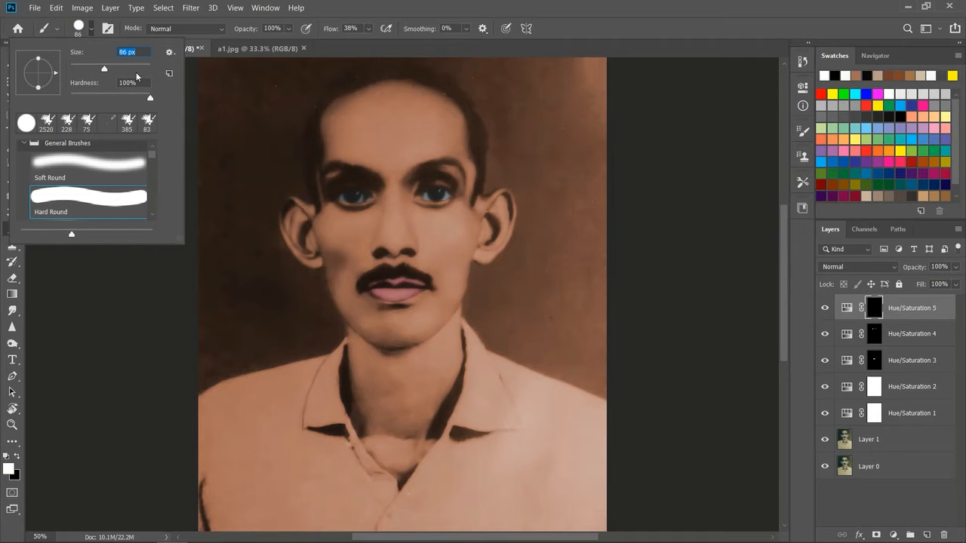
pyautogui.click(125, 71)
pyautogui.moveTo(280, 425)
pyautogui.mouseDown()
pyautogui.moveTo(221, 456)
pyautogui.moveTo(261, 424)
pyautogui.moveTo(209, 427)
pyautogui.moveTo(222, 410)
pyautogui.moveTo(212, 411)
pyautogui.moveTo(277, 391)
pyautogui.moveTo(241, 396)
pyautogui.moveTo(269, 393)
pyautogui.moveTo(294, 409)
pyautogui.moveTo(239, 510)
pyautogui.moveTo(209, 470)
pyautogui.moveTo(213, 512)
pyautogui.moveTo(598, 522)
pyautogui.moveTo(592, 434)
pyautogui.moveTo(522, 507)
pyautogui.moveTo(552, 485)
pyautogui.moveTo(422, 497)
pyautogui.moveTo(481, 439)
pyautogui.moveTo(569, 455)
pyautogui.moveTo(503, 425)
pyautogui.mouseUp()
pyautogui.moveTo(299, 461)
pyautogui.mouseDown()
pyautogui.moveTo(283, 490)
pyautogui.moveTo(303, 447)
pyautogui.moveTo(334, 491)
pyautogui.moveTo(385, 507)
pyautogui.moveTo(472, 491)
pyautogui.mouseUp()
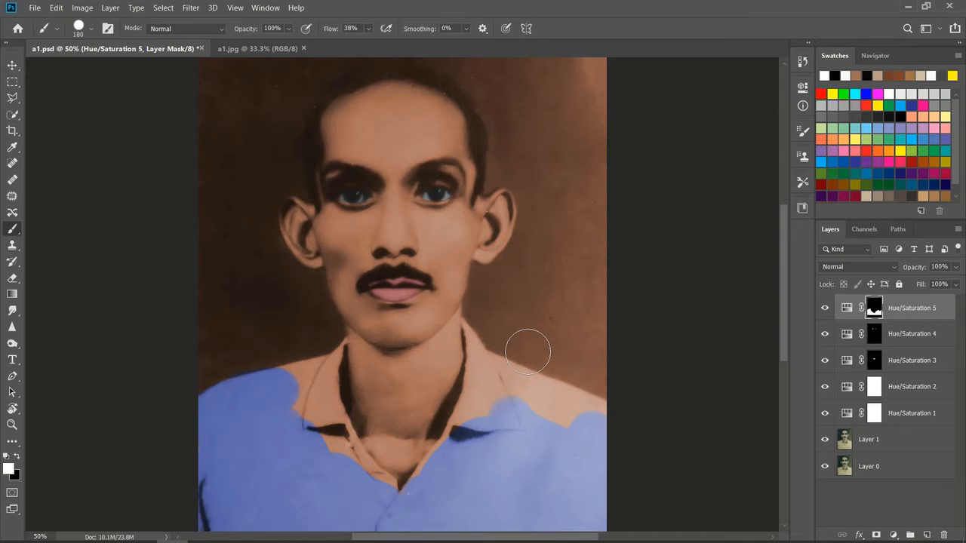
pyautogui.hotkey('ctrl', '+')
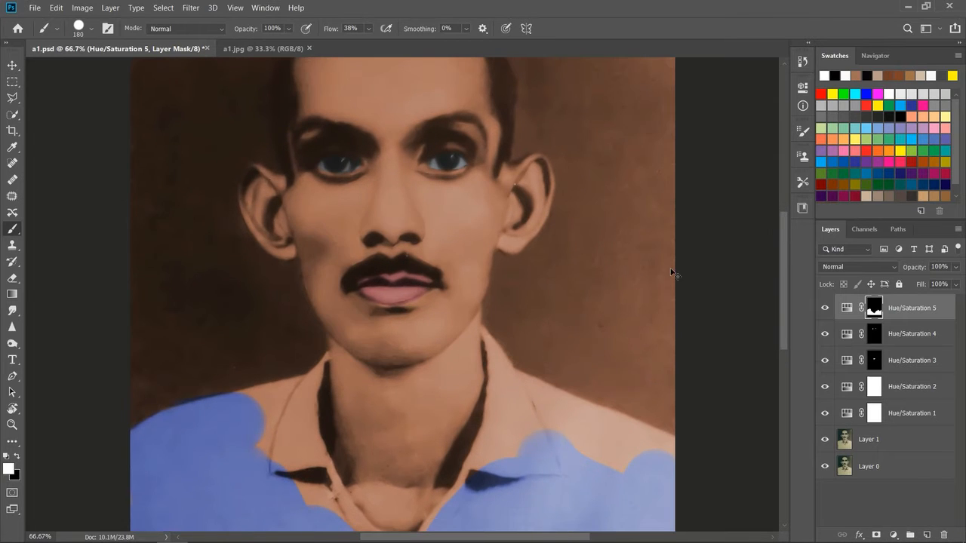
pyautogui.moveTo(785, 255); pyautogui.dragTo(786, 312)
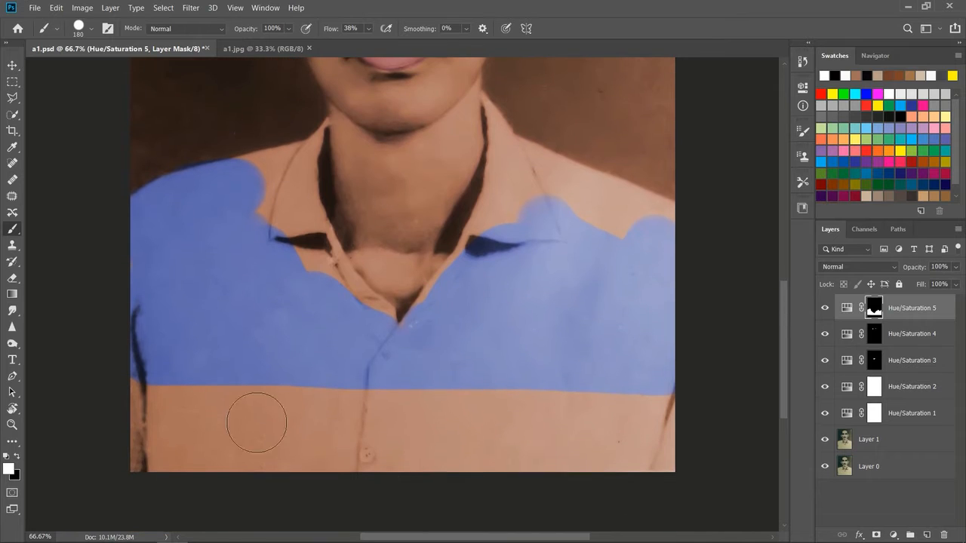
pyautogui.moveTo(151, 388)
pyautogui.mouseDown()
pyautogui.moveTo(143, 453)
pyautogui.moveTo(152, 460)
pyautogui.moveTo(212, 417)
pyautogui.moveTo(190, 410)
pyautogui.moveTo(186, 444)
pyautogui.moveTo(326, 433)
pyautogui.moveTo(158, 410)
pyautogui.moveTo(393, 413)
pyautogui.moveTo(265, 464)
pyautogui.moveTo(641, 418)
pyautogui.moveTo(428, 403)
pyautogui.moveTo(559, 408)
pyautogui.moveTo(571, 447)
pyautogui.moveTo(683, 456)
pyautogui.mouseUp()
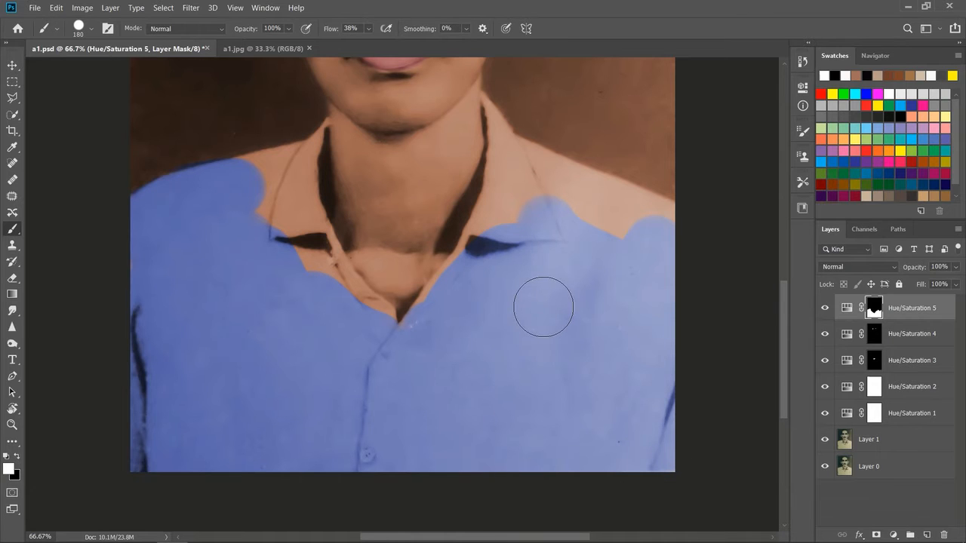
# Step: Reduce the brush to 88 px and paint the mask white along the shirt's open neckline and the lower collar tip
pyautogui.hotkey('ctrl', '+')
pyautogui.hotkey('ctrl', '-')
pyautogui.click(84, 31)
pyautogui.moveTo(126, 70); pyautogui.dragTo(106, 70)
pyautogui.click(304, 238)
pyautogui.moveTo(309, 258)
pyautogui.mouseDown()
pyautogui.moveTo(400, 332)
pyautogui.moveTo(438, 303)
pyautogui.moveTo(414, 306)
pyautogui.moveTo(448, 281)
pyautogui.moveTo(421, 314)
pyautogui.moveTo(451, 276)
pyautogui.mouseUp()
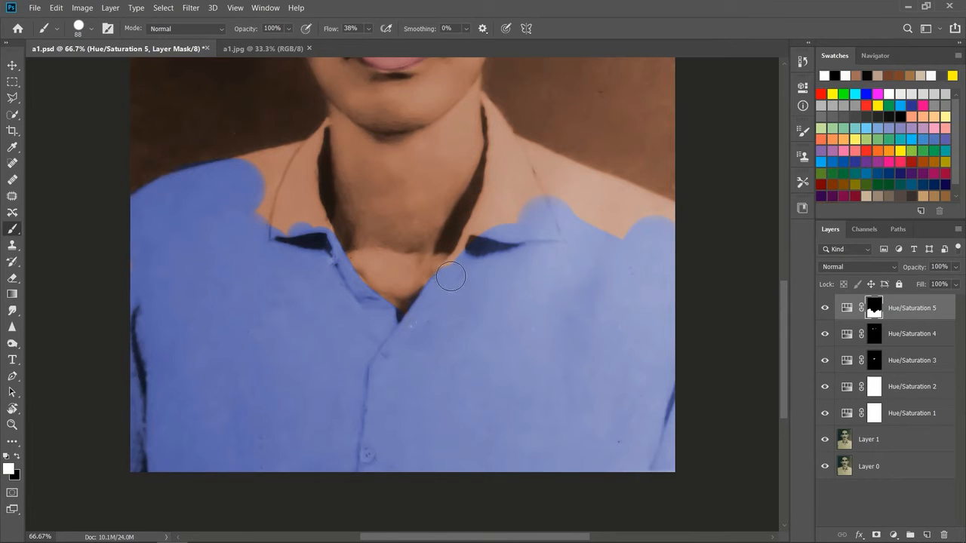
# Step: Paint the mask white over both shoulders and most of both collar flaps, undoing strokes that spill into the background
pyautogui.moveTo(489, 221); pyautogui.dragTo(492, 205)
pyautogui.moveTo(526, 162)
pyautogui.mouseDown()
pyautogui.moveTo(510, 219)
pyautogui.moveTo(542, 175)
pyautogui.moveTo(524, 154)
pyautogui.moveTo(683, 211)
pyautogui.mouseUp()
pyautogui.hotkey('ctrl', 'z')
pyautogui.moveTo(558, 169)
pyautogui.mouseDown()
pyautogui.moveTo(721, 237)
pyautogui.moveTo(574, 217)
pyautogui.moveTo(623, 235)
pyautogui.moveTo(528, 201)
pyautogui.mouseUp()
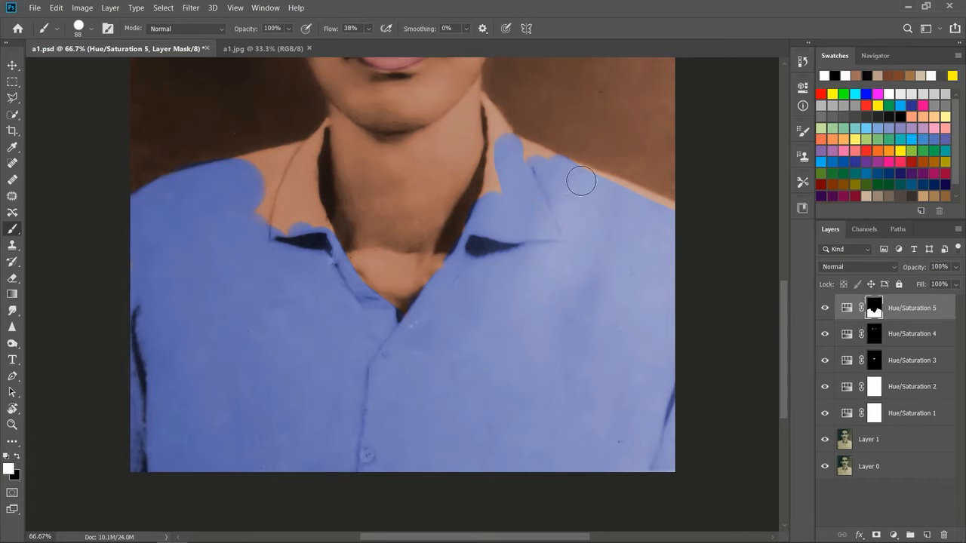
pyautogui.moveTo(571, 174); pyautogui.dragTo(712, 214)
pyautogui.hotkey('ctrl', 'z')
pyautogui.moveTo(596, 187); pyautogui.dragTo(686, 219)
pyautogui.moveTo(257, 210)
pyautogui.mouseDown()
pyautogui.moveTo(287, 246)
pyautogui.moveTo(300, 196)
pyautogui.moveTo(316, 234)
pyautogui.moveTo(298, 176)
pyautogui.moveTo(246, 169)
pyautogui.moveTo(293, 166)
pyautogui.mouseUp()
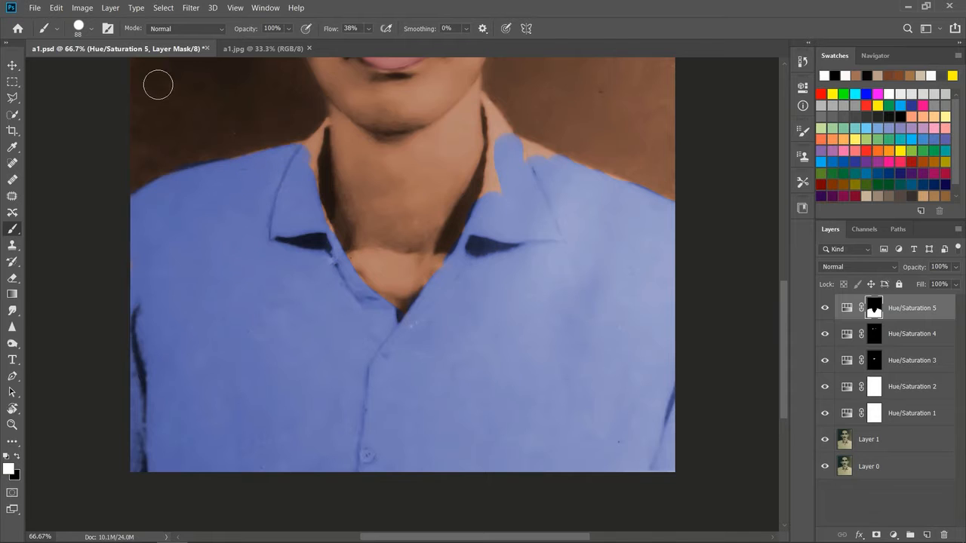
# Step: Reduce the brush to 55 px and paint the mask white along the inner edges of both collar flaps
pyautogui.click(91, 29)
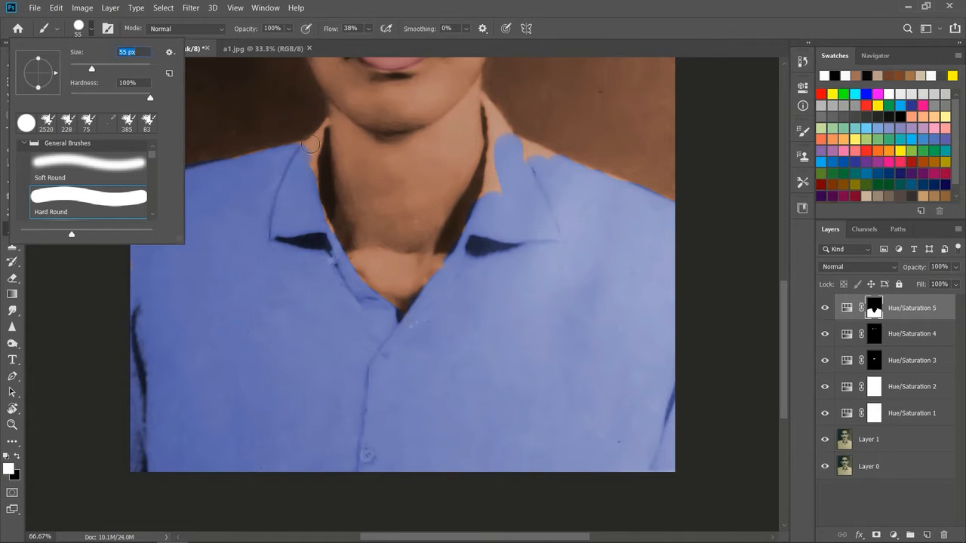
pyautogui.moveTo(313, 149)
pyautogui.mouseDown()
pyautogui.moveTo(306, 193)
pyautogui.moveTo(323, 222)
pyautogui.mouseUp()
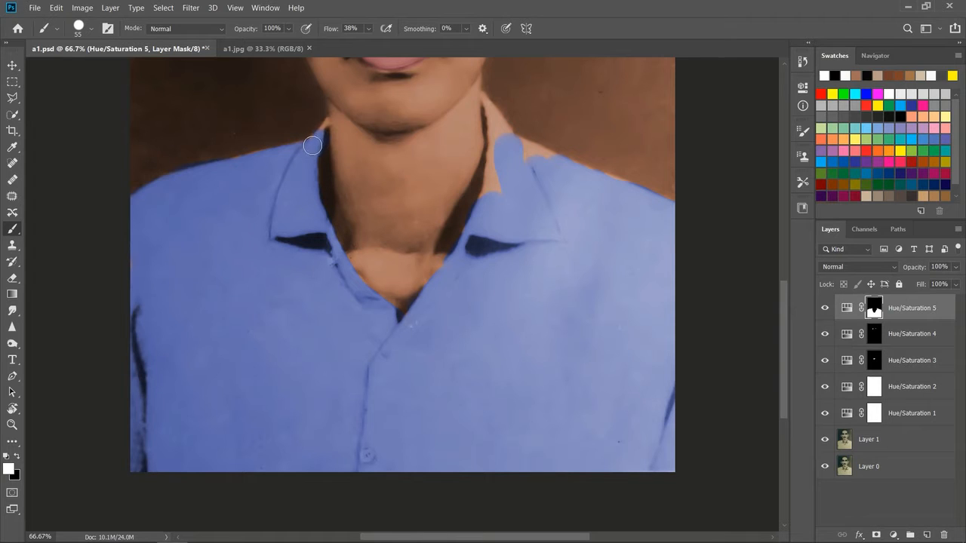
pyautogui.moveTo(495, 148)
pyautogui.mouseDown()
pyautogui.moveTo(490, 196)
pyautogui.moveTo(483, 205)
pyautogui.mouseUp()
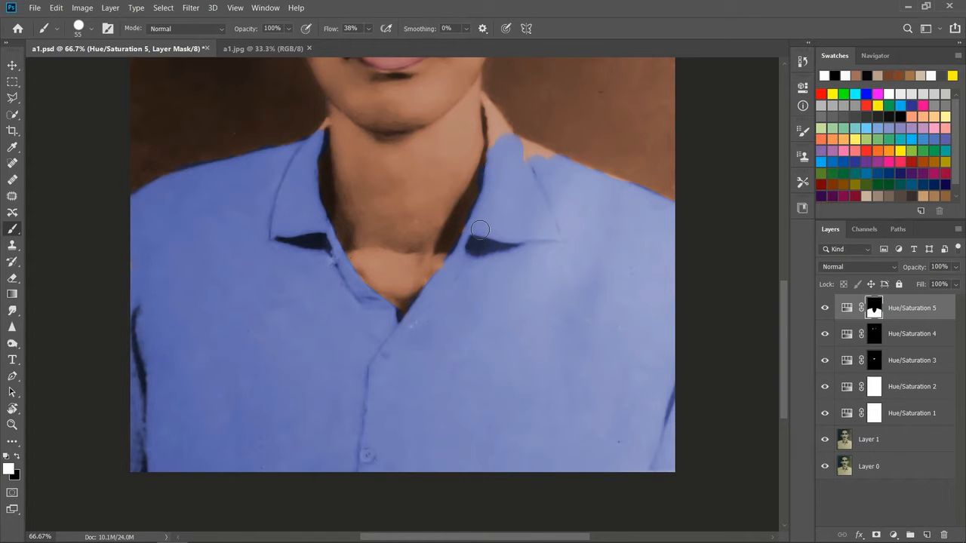
# Step: Reduce the brush to 21 px and paint the mask white on the remaining collar peak and adjoining shoulder edge, undoing the last stroke
pyautogui.click(90, 30)
pyautogui.moveTo(79, 67); pyautogui.dragTo(78, 67)
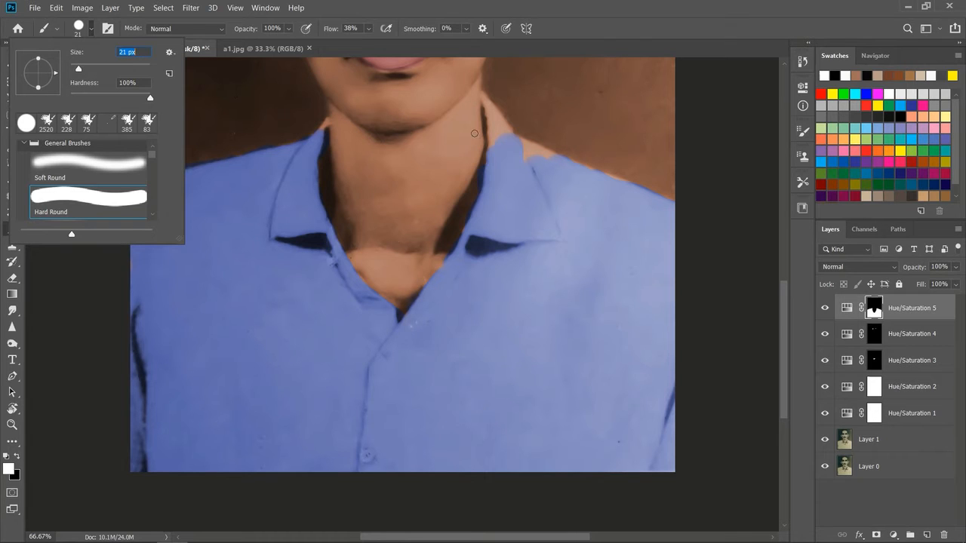
pyautogui.click(486, 98)
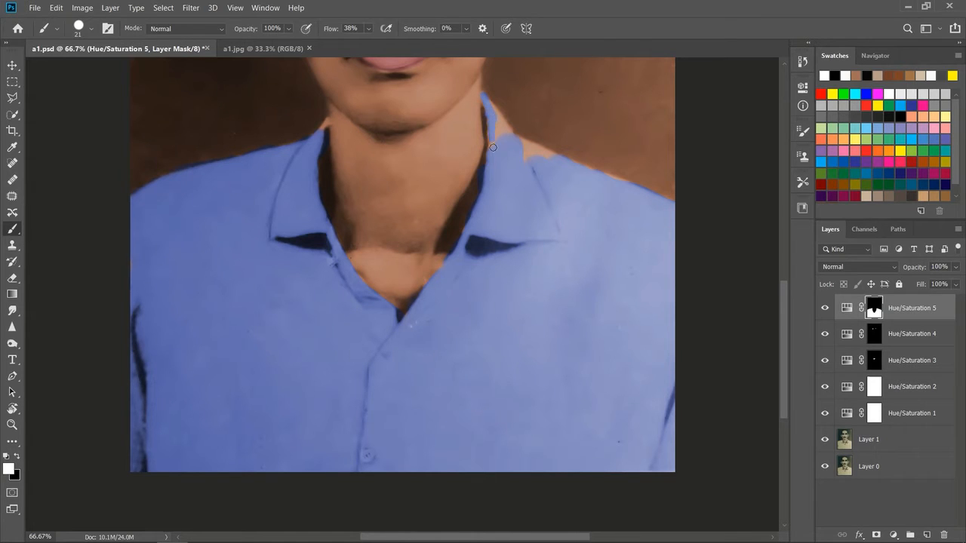
pyautogui.moveTo(491, 120)
pyautogui.mouseDown()
pyautogui.moveTo(513, 133)
pyautogui.moveTo(496, 141)
pyautogui.moveTo(546, 161)
pyautogui.moveTo(520, 158)
pyautogui.moveTo(518, 142)
pyautogui.moveTo(553, 155)
pyautogui.mouseUp()
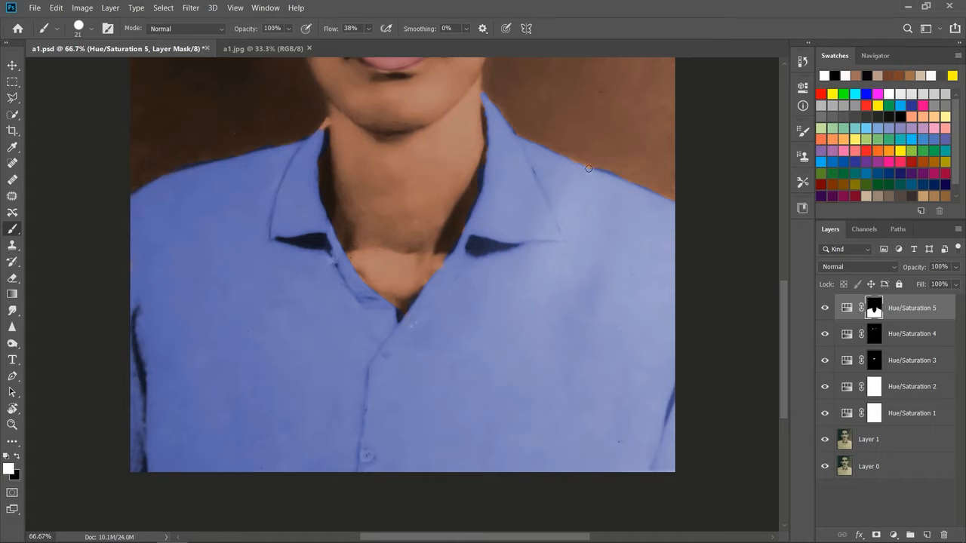
pyautogui.hotkey('ctrl', 'z')
pyautogui.hotkey('ctrl', '-')
pyautogui.hotkey('ctrl', '-')
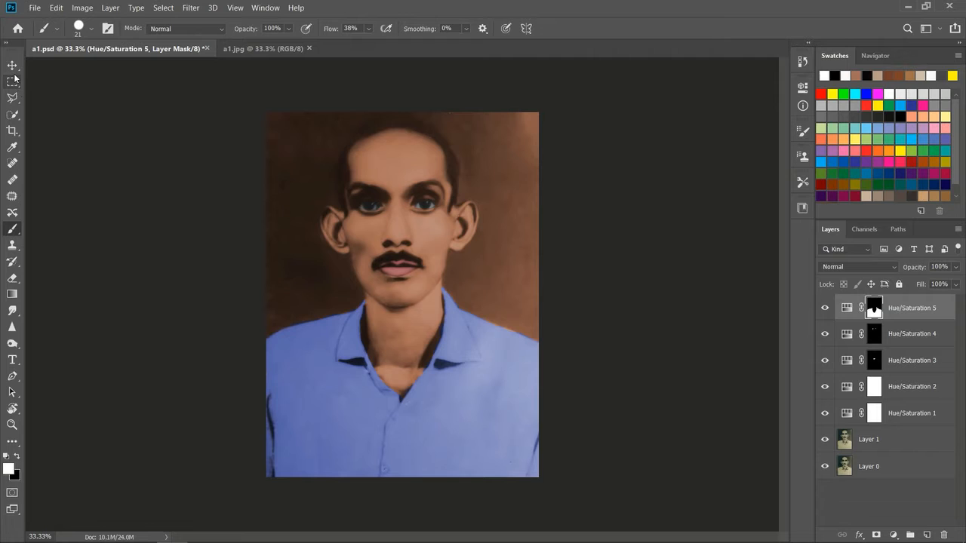
# Step: Lower the saturation of the Hue/Saturation 5 layer past -55 to give the shirt a muted grey-blue colour
pyautogui.doubleClick(848, 309)
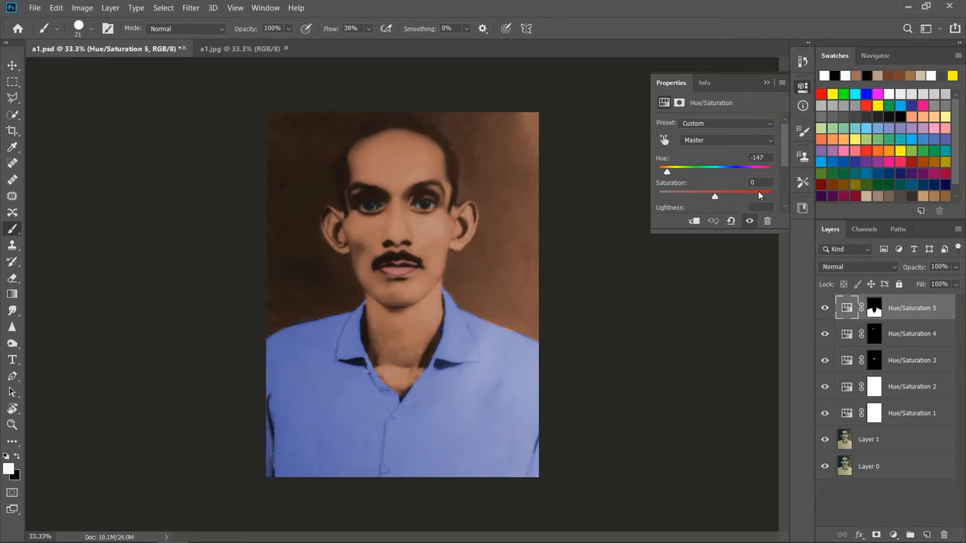
pyautogui.moveTo(717, 201); pyautogui.dragTo(691, 198)
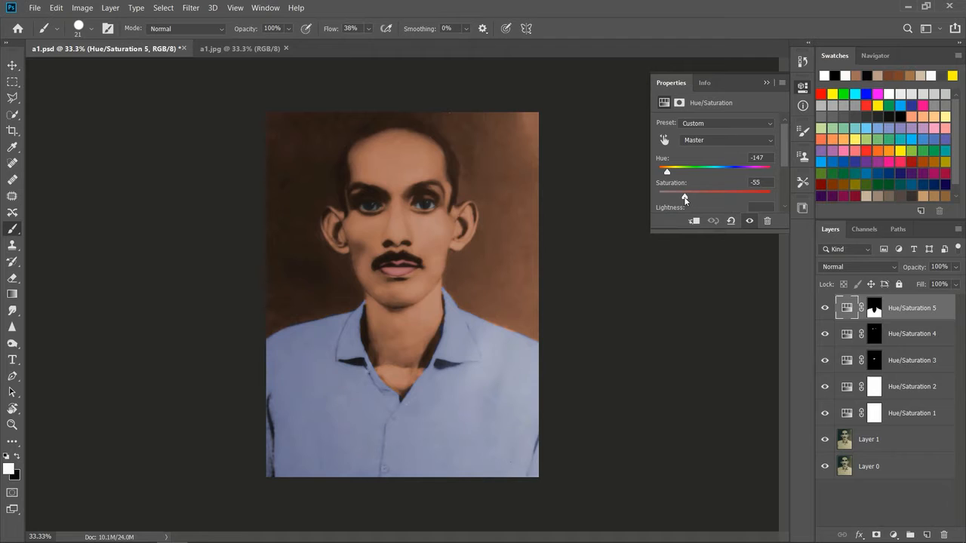
pyautogui.moveTo(684, 199); pyautogui.dragTo(676, 199)
pyautogui.click(766, 84)
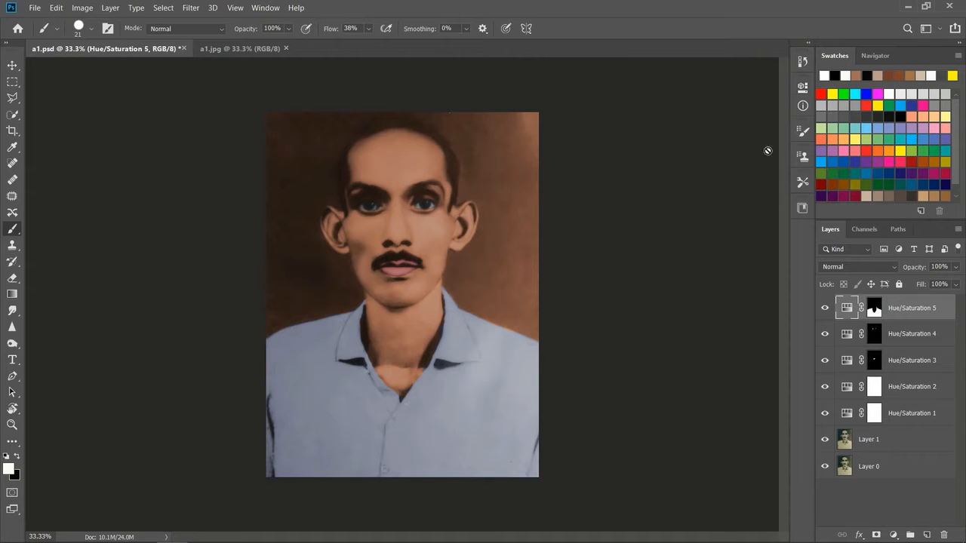
# Step: Add another Hue/Saturation adjustment layer on top with Hue +124, giving the background a green tint
pyautogui.click(889, 509)
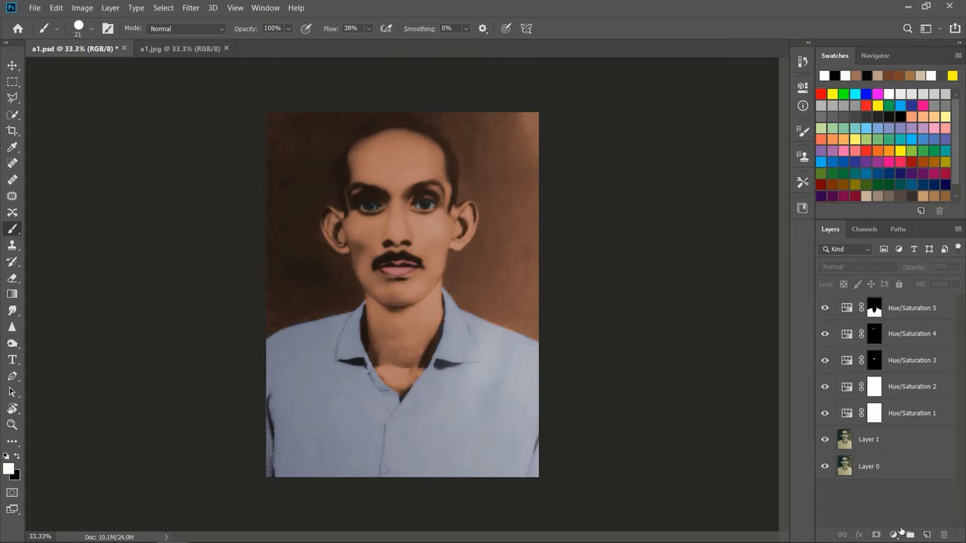
pyautogui.click(895, 534)
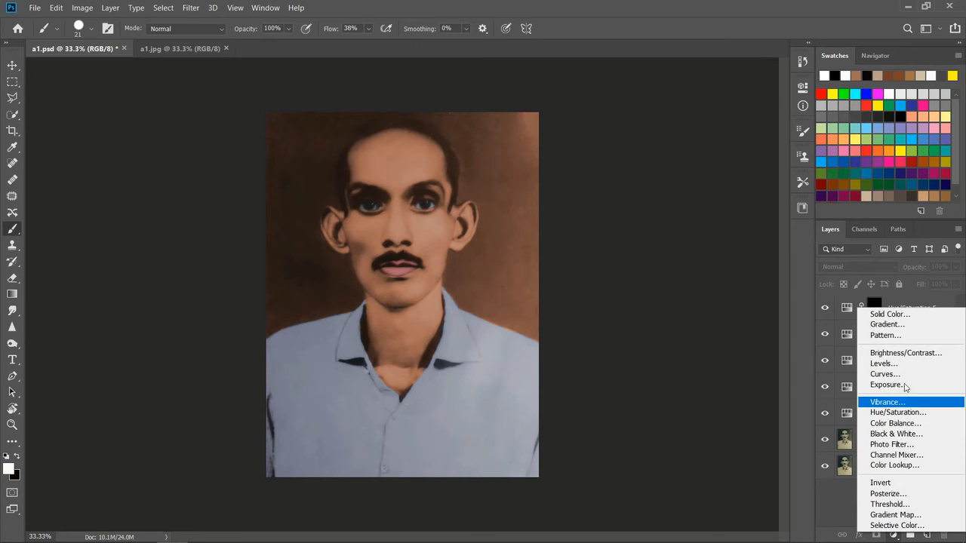
pyautogui.click(913, 413)
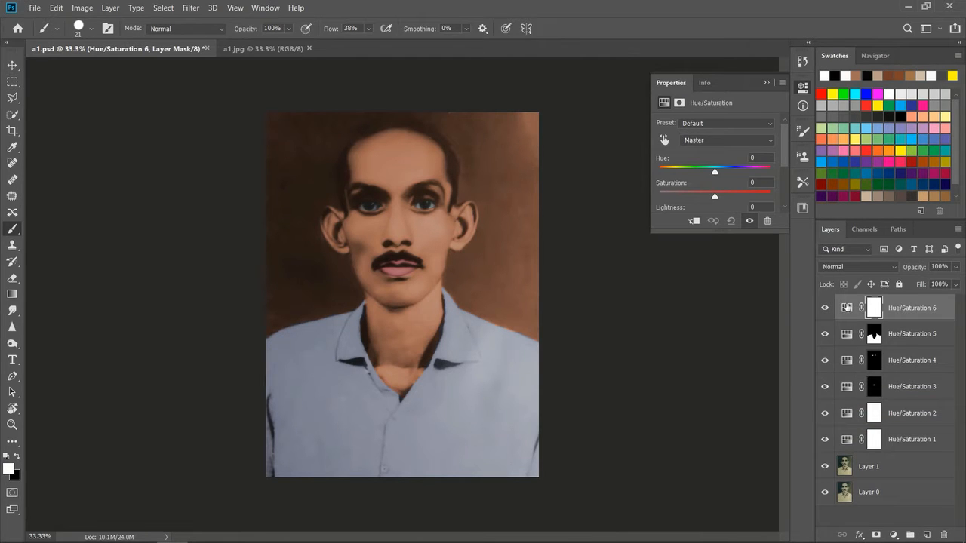
pyautogui.moveTo(715, 173)
pyautogui.mouseDown()
pyautogui.moveTo(744, 175)
pyautogui.moveTo(709, 174)
pyautogui.mouseUp()
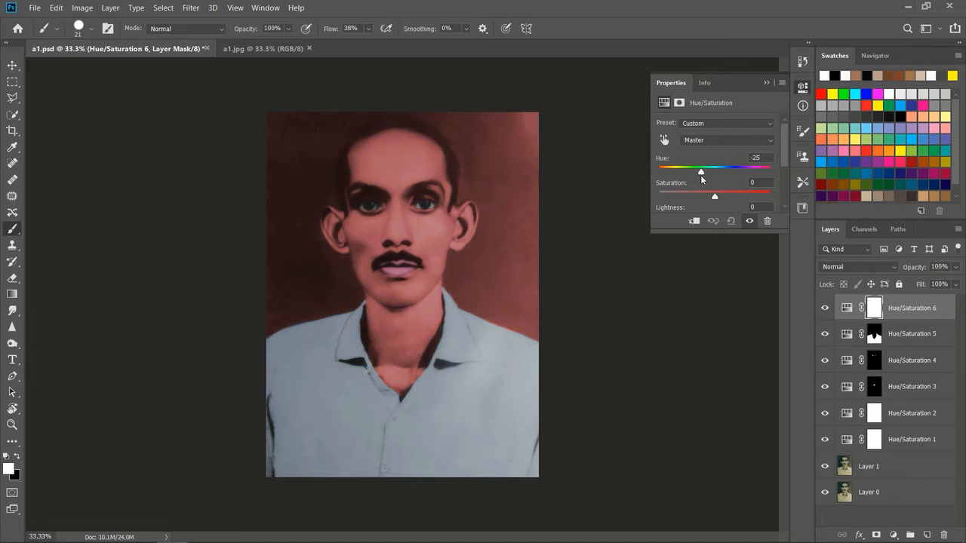
pyautogui.moveTo(700, 175); pyautogui.dragTo(671, 172)
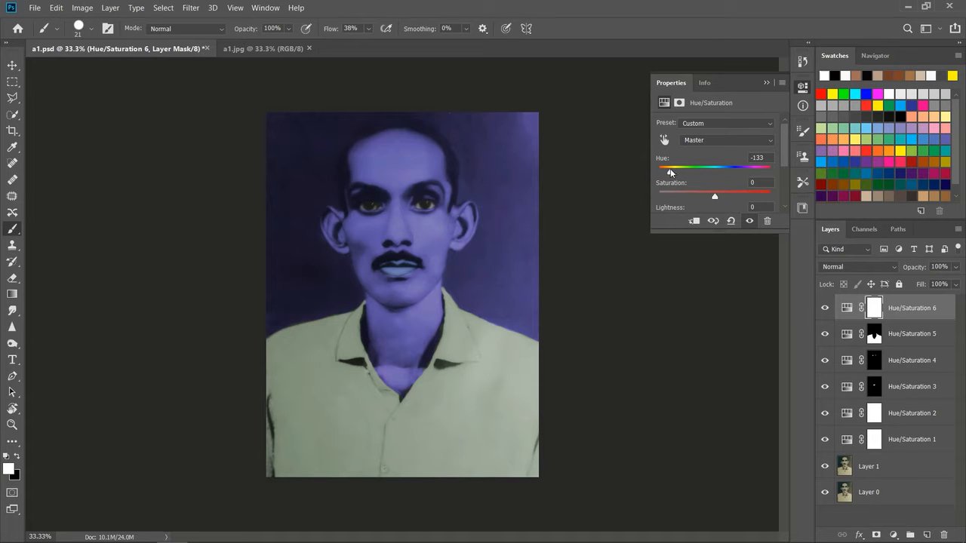
pyautogui.moveTo(669, 170); pyautogui.dragTo(754, 181)
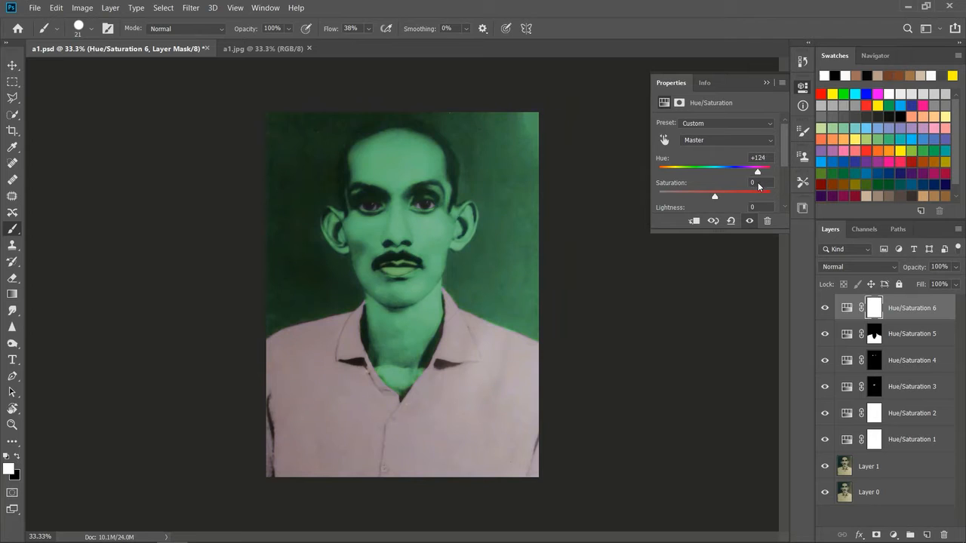
pyautogui.click(767, 83)
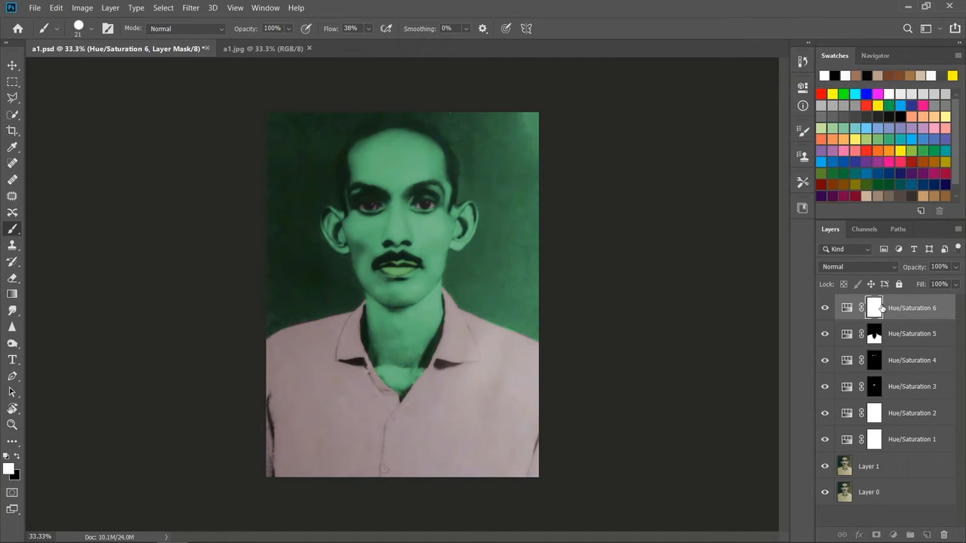
# Step: Invert the Hue/Saturation 6 mask to black, enlarge the brush to 111 px and paint it white over the outer background
pyautogui.click(16, 456)
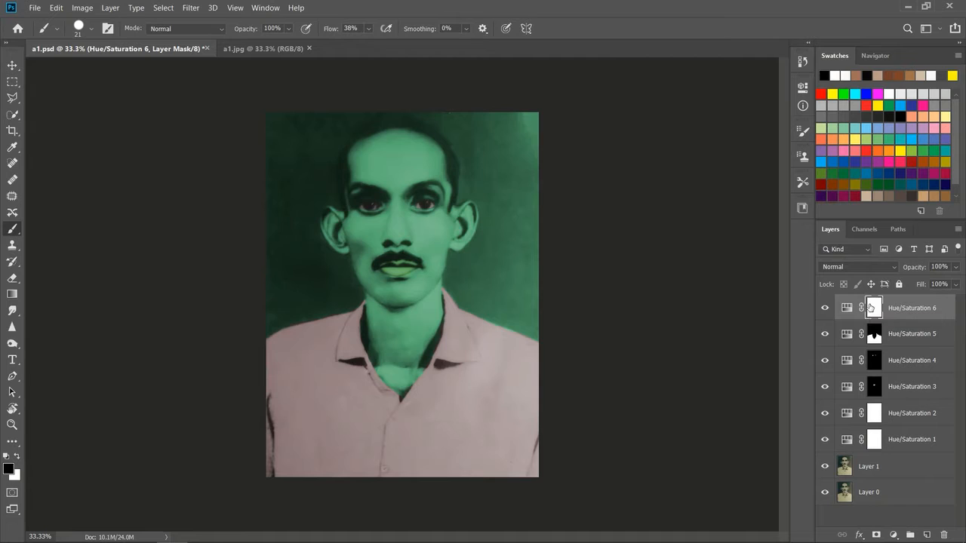
pyautogui.hotkey('ctrl', 'i')
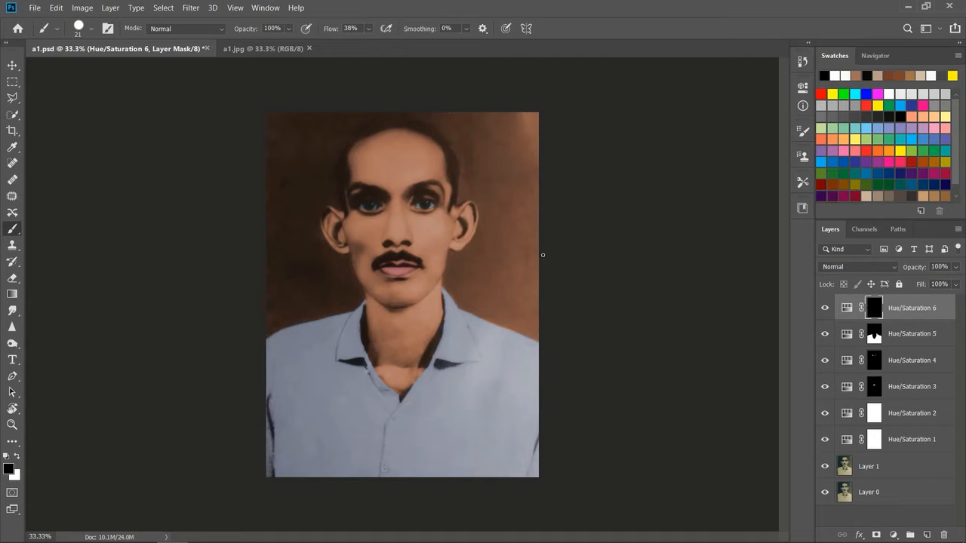
pyautogui.click(90, 29)
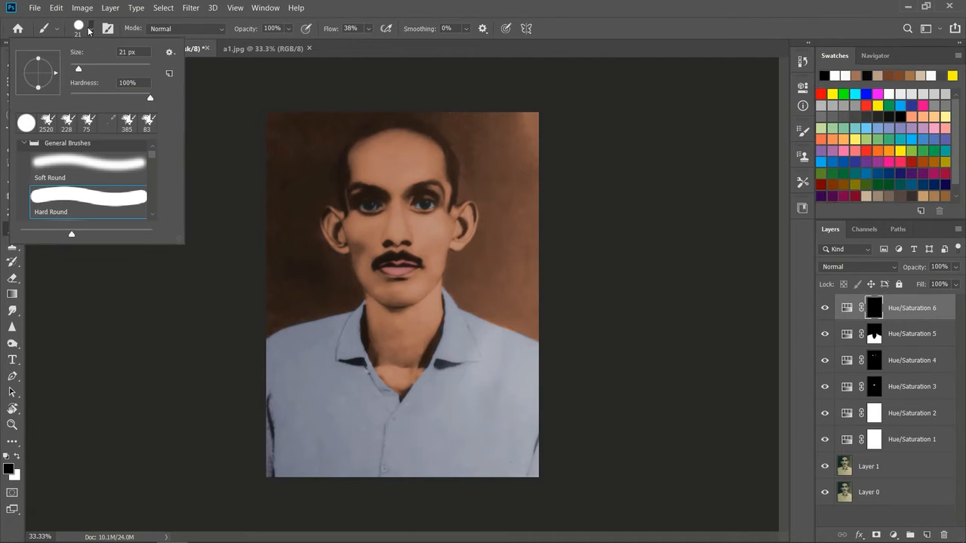
pyautogui.moveTo(100, 72); pyautogui.dragTo(120, 71)
pyautogui.click(17, 457)
pyautogui.moveTo(506, 136)
pyautogui.mouseDown()
pyautogui.moveTo(511, 198)
pyautogui.moveTo(533, 106)
pyautogui.moveTo(532, 302)
pyautogui.moveTo(542, 330)
pyautogui.mouseUp()
pyautogui.moveTo(509, 110)
pyautogui.mouseDown()
pyautogui.moveTo(285, 121)
pyautogui.moveTo(318, 111)
pyautogui.moveTo(265, 131)
pyautogui.moveTo(277, 234)
pyautogui.moveTo(280, 124)
pyautogui.moveTo(274, 197)
pyautogui.moveTo(309, 130)
pyautogui.moveTo(286, 193)
pyautogui.mouseUp()
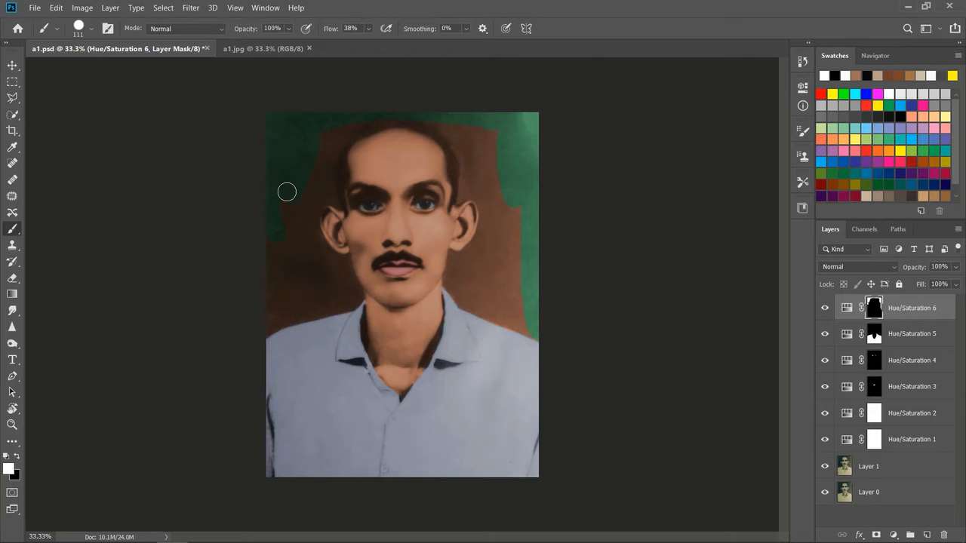
# Step: Paint the mask white over the background above both shoulders and beside the neck, cheeks and ears
pyautogui.hotkey('ctrl', '+')
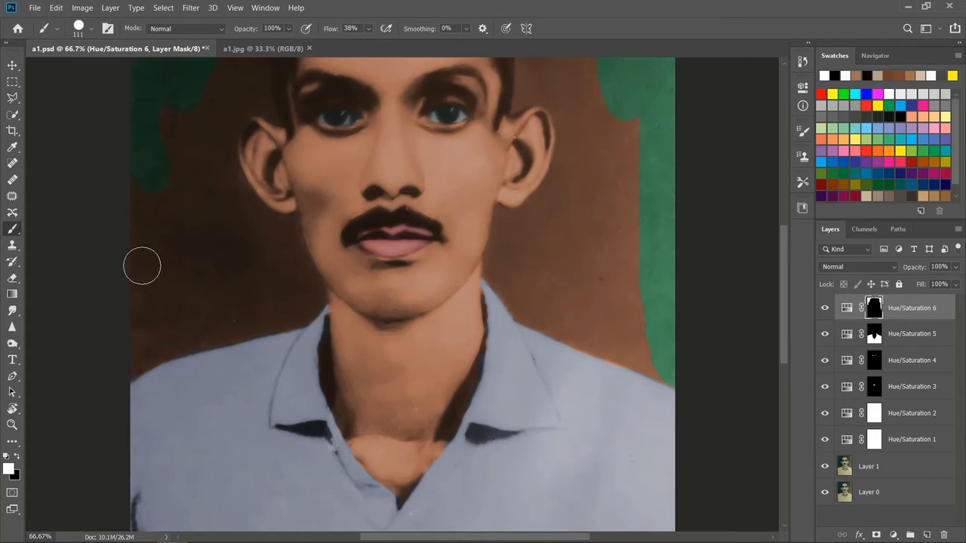
pyautogui.moveTo(125, 358)
pyautogui.mouseDown()
pyautogui.moveTo(298, 305)
pyautogui.moveTo(284, 286)
pyautogui.moveTo(182, 296)
pyautogui.moveTo(249, 290)
pyautogui.moveTo(139, 309)
pyautogui.moveTo(146, 324)
pyautogui.moveTo(154, 155)
pyautogui.moveTo(129, 266)
pyautogui.moveTo(166, 232)
pyautogui.moveTo(184, 111)
pyautogui.moveTo(159, 93)
pyautogui.moveTo(165, 184)
pyautogui.moveTo(182, 229)
pyautogui.moveTo(205, 212)
pyautogui.moveTo(224, 267)
pyautogui.moveTo(238, 228)
pyautogui.moveTo(226, 205)
pyautogui.moveTo(246, 232)
pyautogui.moveTo(236, 232)
pyautogui.moveTo(259, 231)
pyautogui.moveTo(244, 206)
pyautogui.moveTo(276, 236)
pyautogui.moveTo(241, 204)
pyautogui.moveTo(271, 236)
pyautogui.moveTo(236, 267)
pyautogui.moveTo(268, 253)
pyautogui.moveTo(285, 263)
pyautogui.moveTo(305, 308)
pyautogui.moveTo(307, 289)
pyautogui.moveTo(292, 310)
pyautogui.mouseUp()
pyautogui.moveTo(259, 255)
pyautogui.mouseDown()
pyautogui.moveTo(279, 229)
pyautogui.moveTo(290, 258)
pyautogui.moveTo(282, 253)
pyautogui.moveTo(281, 233)
pyautogui.moveTo(297, 266)
pyautogui.moveTo(282, 238)
pyautogui.mouseUp()
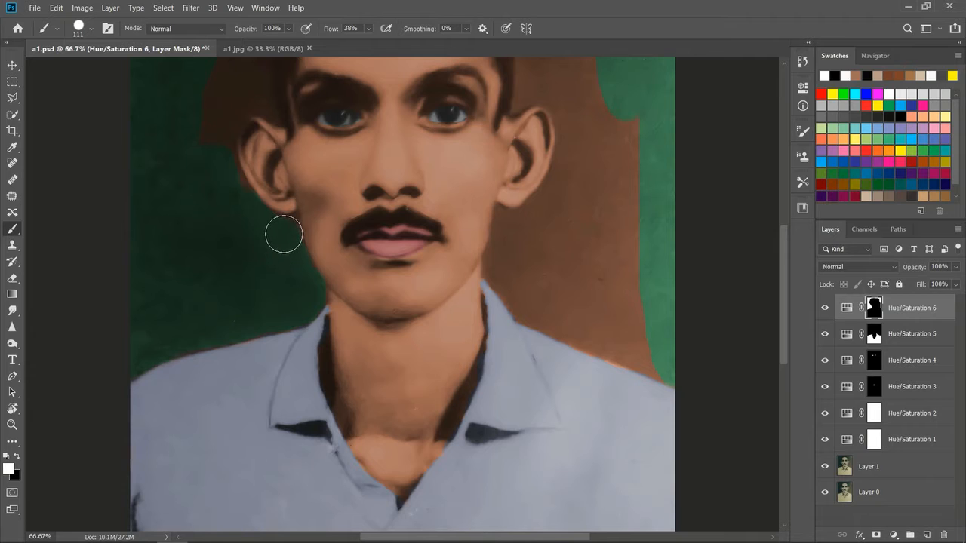
pyautogui.moveTo(192, 158)
pyautogui.mouseDown()
pyautogui.moveTo(191, 93)
pyautogui.moveTo(202, 154)
pyautogui.moveTo(212, 112)
pyautogui.moveTo(227, 197)
pyautogui.mouseUp()
pyautogui.moveTo(615, 145)
pyautogui.mouseDown()
pyautogui.moveTo(569, 171)
pyautogui.moveTo(596, 95)
pyautogui.moveTo(607, 193)
pyautogui.moveTo(627, 205)
pyautogui.moveTo(612, 304)
pyautogui.moveTo(604, 226)
pyautogui.moveTo(625, 235)
pyautogui.moveTo(654, 355)
pyautogui.moveTo(530, 248)
pyautogui.moveTo(524, 266)
pyautogui.moveTo(512, 255)
pyautogui.moveTo(500, 266)
pyautogui.moveTo(509, 225)
pyautogui.moveTo(533, 229)
pyautogui.moveTo(564, 186)
pyautogui.moveTo(572, 246)
pyautogui.moveTo(576, 212)
pyautogui.moveTo(578, 277)
pyautogui.moveTo(506, 274)
pyautogui.moveTo(532, 310)
pyautogui.moveTo(662, 373)
pyautogui.moveTo(627, 306)
pyautogui.moveTo(559, 298)
pyautogui.moveTo(565, 277)
pyautogui.moveTo(554, 252)
pyautogui.moveTo(556, 285)
pyautogui.mouseUp()
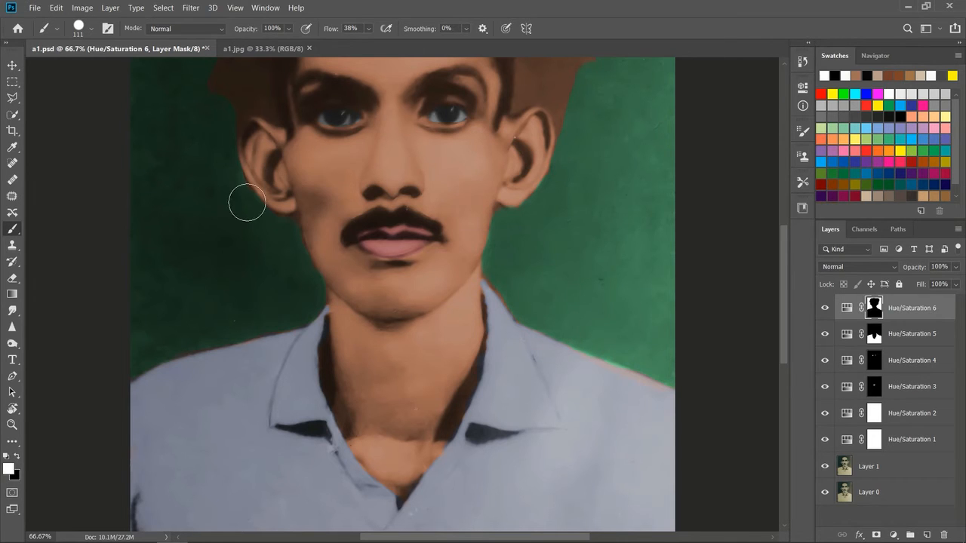
# Step: Paint the mask white over the background around the top and sides of the head, undoing strokes that stray onto the hair
pyautogui.moveTo(786, 278); pyautogui.dragTo(787, 217)
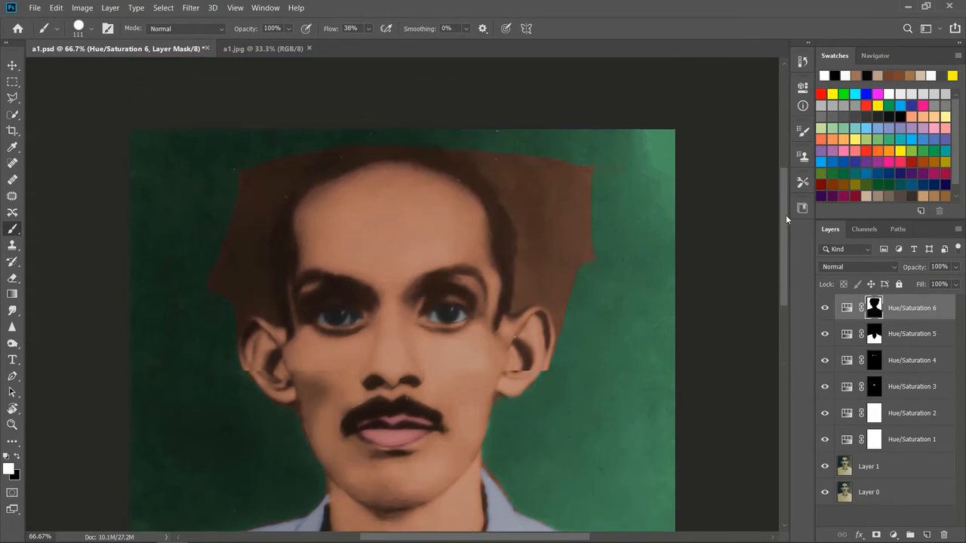
pyautogui.moveTo(572, 195)
pyautogui.mouseDown()
pyautogui.moveTo(575, 269)
pyautogui.moveTo(553, 310)
pyautogui.moveTo(560, 291)
pyautogui.moveTo(589, 284)
pyautogui.mouseUp()
pyautogui.hotkey('ctrl', 'z')
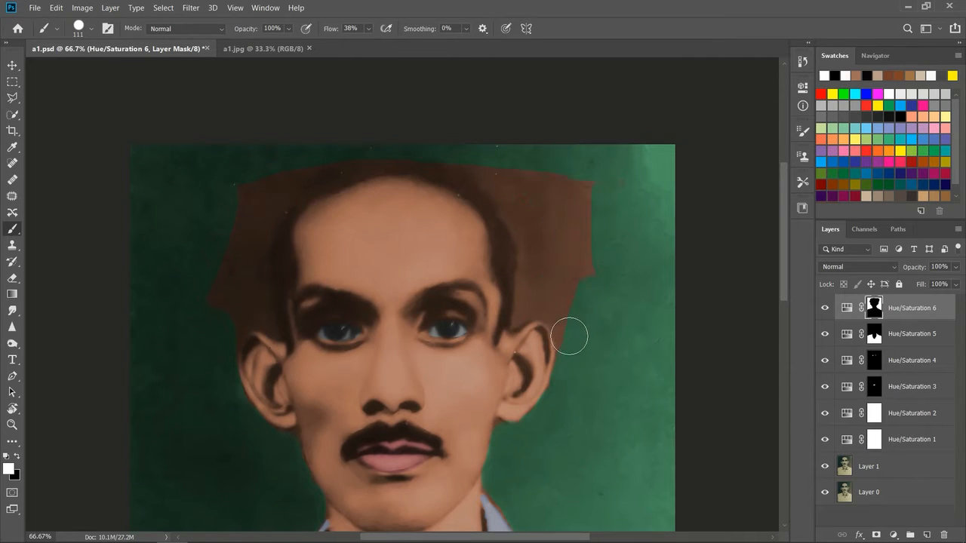
pyautogui.moveTo(565, 302); pyautogui.dragTo(519, 211)
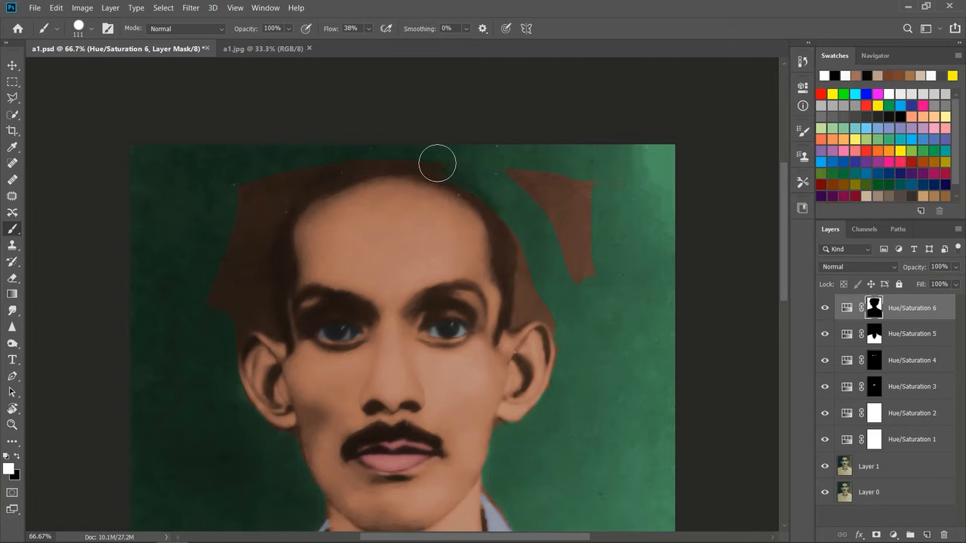
pyautogui.click(457, 206)
pyautogui.hotkey('ctrl', 'z')
pyautogui.hotkey('ctrl', 'z')
pyautogui.moveTo(527, 196)
pyautogui.mouseDown()
pyautogui.moveTo(453, 158)
pyautogui.moveTo(498, 177)
pyautogui.moveTo(509, 203)
pyautogui.moveTo(577, 194)
pyautogui.mouseUp()
pyautogui.hotkey('ctrl', 'z')
pyautogui.moveTo(514, 192)
pyautogui.mouseDown()
pyautogui.moveTo(478, 160)
pyautogui.moveTo(530, 206)
pyautogui.moveTo(498, 180)
pyautogui.moveTo(621, 183)
pyautogui.moveTo(548, 191)
pyautogui.moveTo(535, 238)
pyautogui.moveTo(515, 210)
pyautogui.moveTo(536, 272)
pyautogui.moveTo(539, 250)
pyautogui.moveTo(510, 183)
pyautogui.moveTo(557, 205)
pyautogui.moveTo(578, 170)
pyautogui.moveTo(553, 201)
pyautogui.moveTo(542, 248)
pyautogui.moveTo(578, 280)
pyautogui.mouseUp()
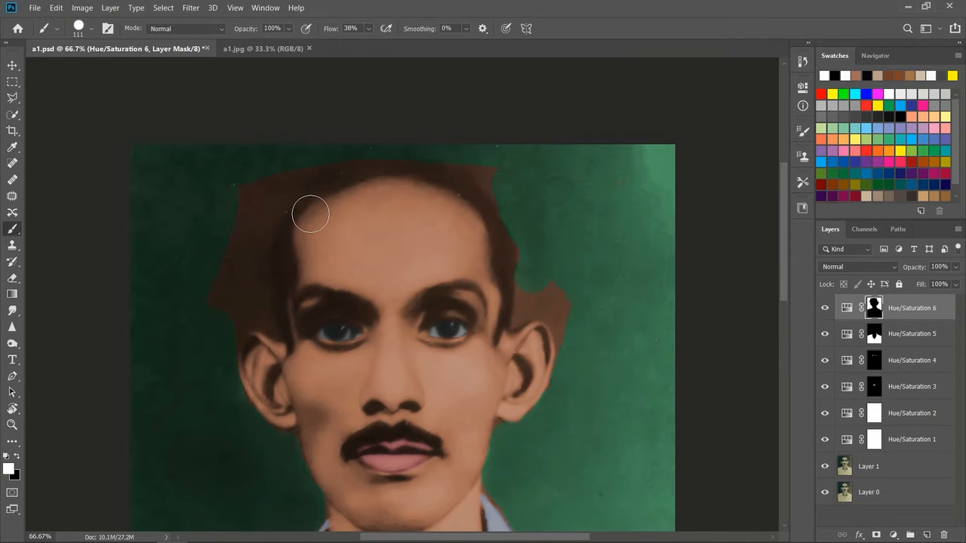
pyautogui.moveTo(221, 318)
pyautogui.mouseDown()
pyautogui.moveTo(249, 192)
pyautogui.moveTo(251, 305)
pyautogui.moveTo(243, 320)
pyautogui.moveTo(227, 318)
pyautogui.moveTo(226, 334)
pyautogui.moveTo(254, 296)
pyautogui.moveTo(261, 194)
pyautogui.moveTo(364, 154)
pyautogui.mouseUp()
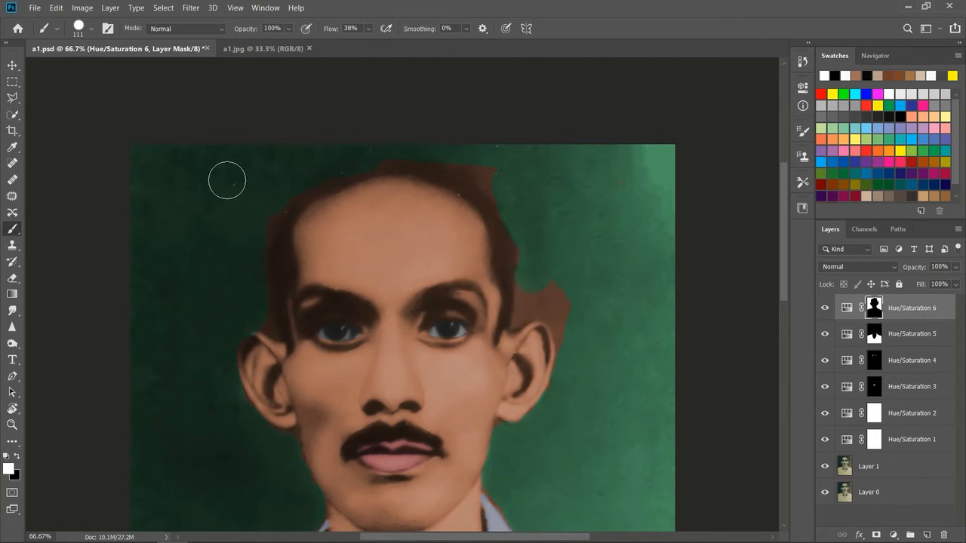
# Step: Reduce the brush to 37 px and paint the mask white along the hair outline and around both ears
pyautogui.click(92, 28)
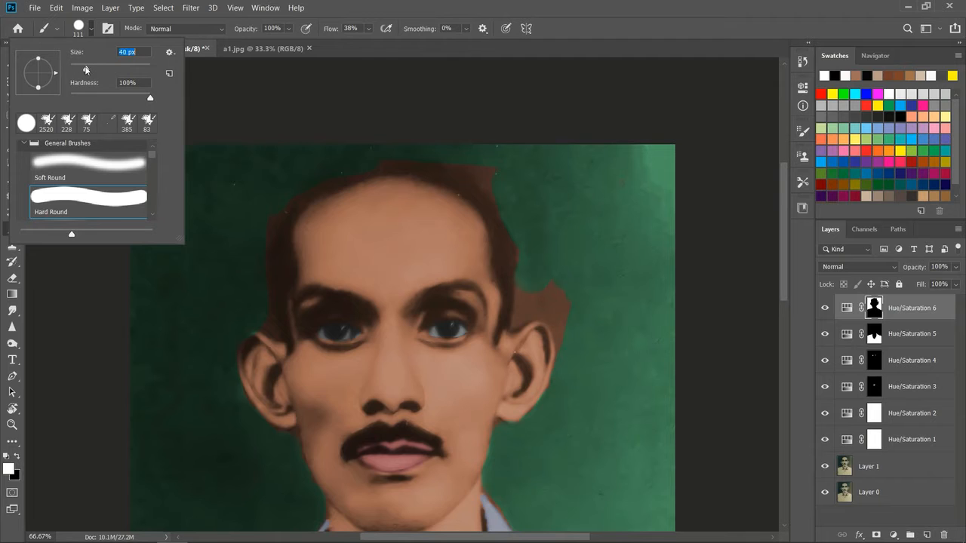
pyautogui.press('Return')
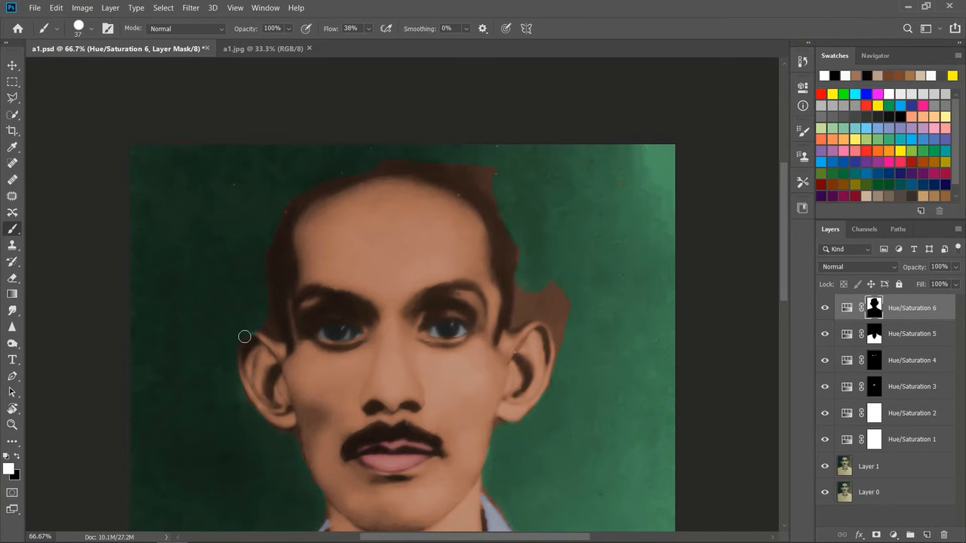
pyautogui.hotkey('ctrl', '+')
pyautogui.hotkey('ctrl', '+')
pyautogui.hotkey('ctrl', '-')
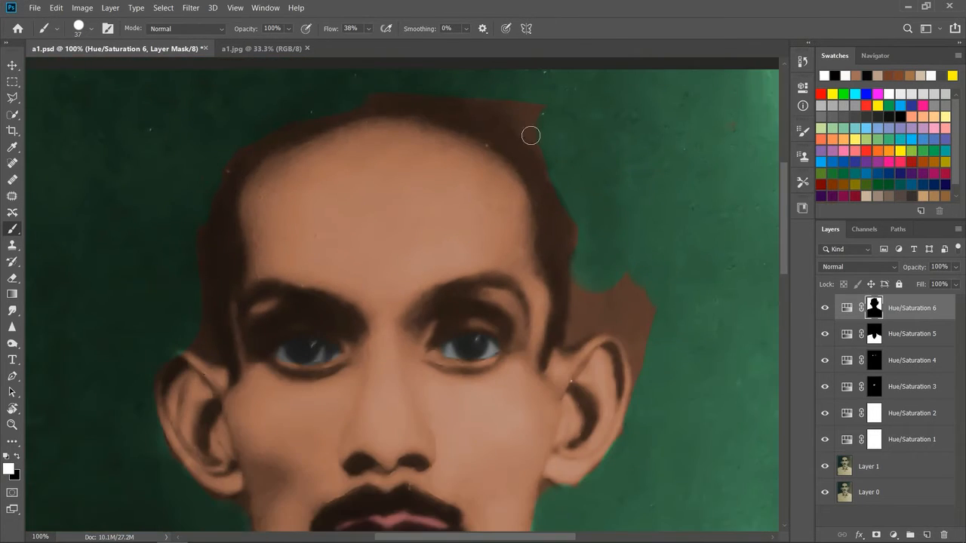
pyautogui.moveTo(378, 88)
pyautogui.mouseDown()
pyautogui.moveTo(479, 93)
pyautogui.moveTo(539, 119)
pyautogui.moveTo(527, 121)
pyautogui.mouseUp()
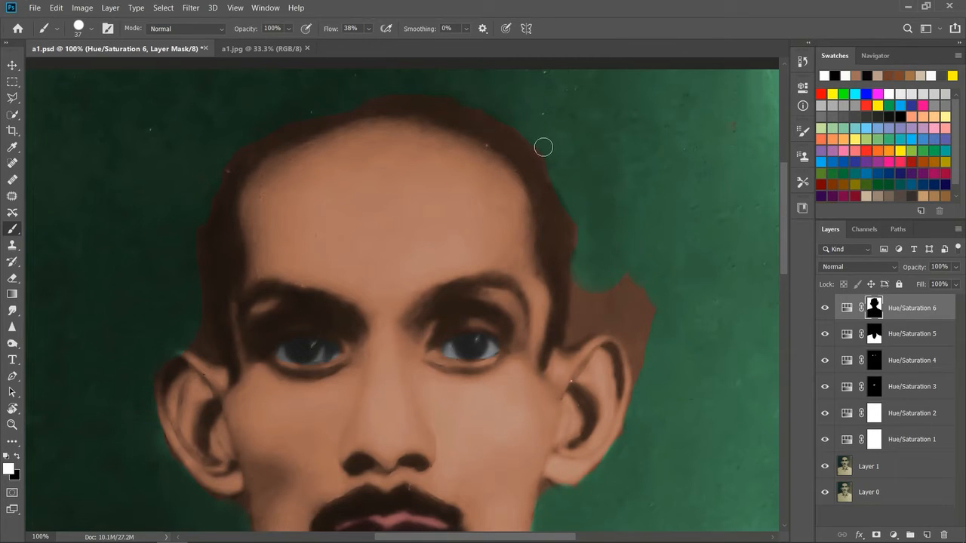
pyautogui.moveTo(578, 259)
pyautogui.mouseDown()
pyautogui.moveTo(573, 341)
pyautogui.moveTo(597, 291)
pyautogui.moveTo(644, 279)
pyautogui.moveTo(586, 331)
pyautogui.moveTo(615, 327)
pyautogui.moveTo(631, 340)
pyautogui.moveTo(643, 379)
pyautogui.moveTo(633, 289)
pyautogui.moveTo(626, 322)
pyautogui.moveTo(656, 312)
pyautogui.moveTo(643, 386)
pyautogui.mouseUp()
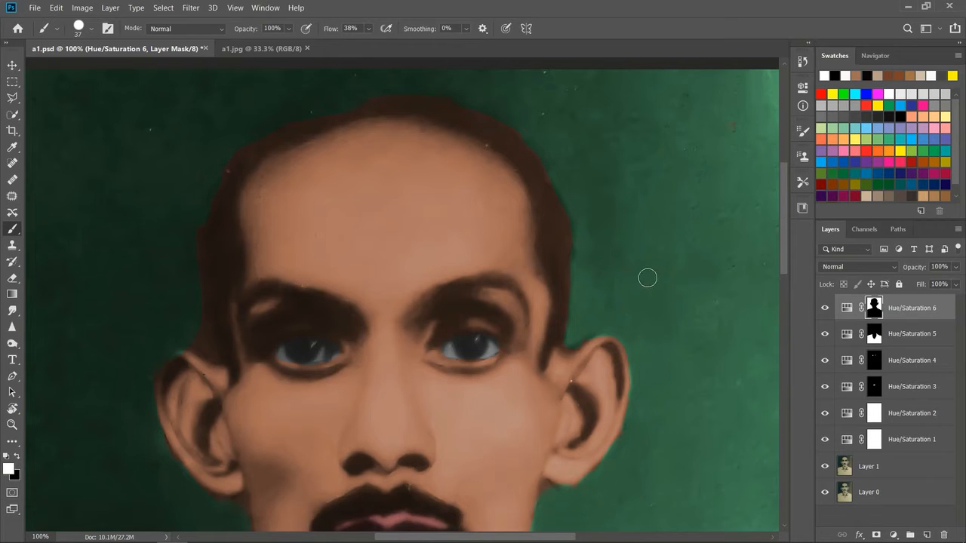
pyautogui.moveTo(187, 326)
pyautogui.mouseDown()
pyautogui.moveTo(201, 350)
pyautogui.moveTo(191, 343)
pyautogui.moveTo(215, 354)
pyautogui.moveTo(206, 338)
pyautogui.moveTo(203, 205)
pyautogui.moveTo(212, 340)
pyautogui.moveTo(214, 167)
pyautogui.moveTo(212, 177)
pyautogui.moveTo(233, 149)
pyautogui.moveTo(317, 110)
pyautogui.moveTo(368, 101)
pyautogui.moveTo(531, 99)
pyautogui.mouseUp()
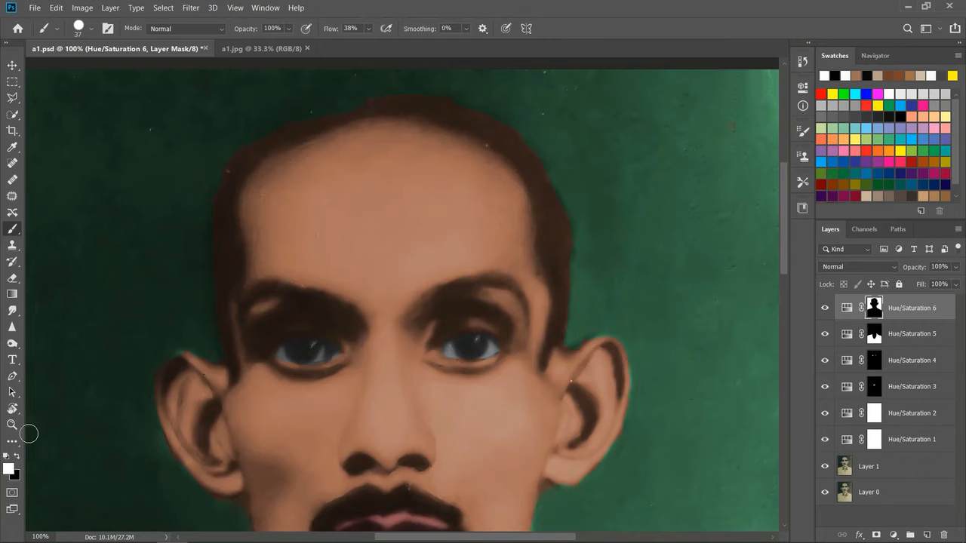
# Step: Paint the mask black along the hair and ear edges to remove the green spill, and deselect the layer
pyautogui.click(16, 458)
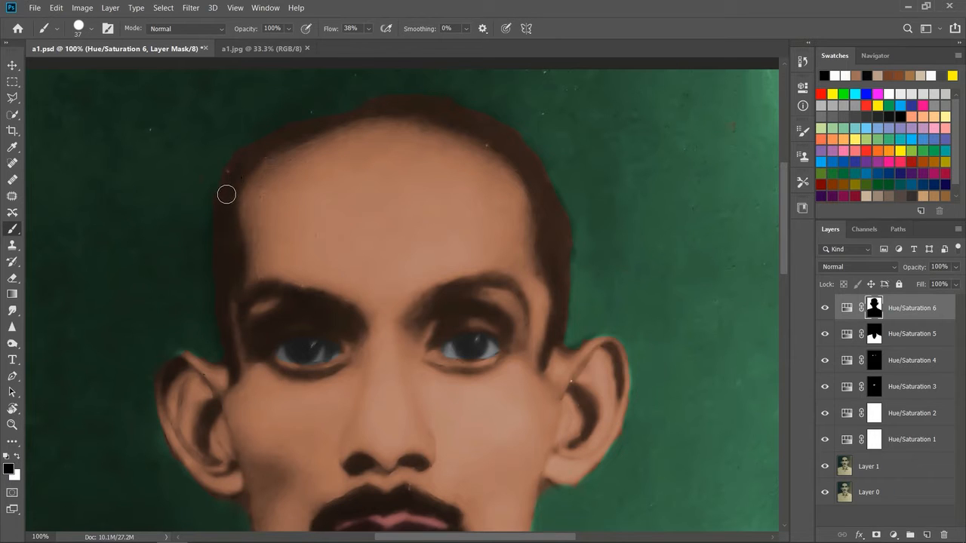
pyautogui.moveTo(238, 169)
pyautogui.mouseDown()
pyautogui.moveTo(366, 106)
pyautogui.moveTo(307, 120)
pyautogui.moveTo(246, 159)
pyautogui.moveTo(290, 134)
pyautogui.moveTo(451, 103)
pyautogui.moveTo(432, 110)
pyautogui.moveTo(523, 150)
pyautogui.mouseUp()
pyautogui.moveTo(182, 360)
pyautogui.mouseDown()
pyautogui.moveTo(167, 369)
pyautogui.moveTo(176, 360)
pyautogui.mouseUp()
pyautogui.moveTo(612, 340); pyautogui.dragTo(620, 398)
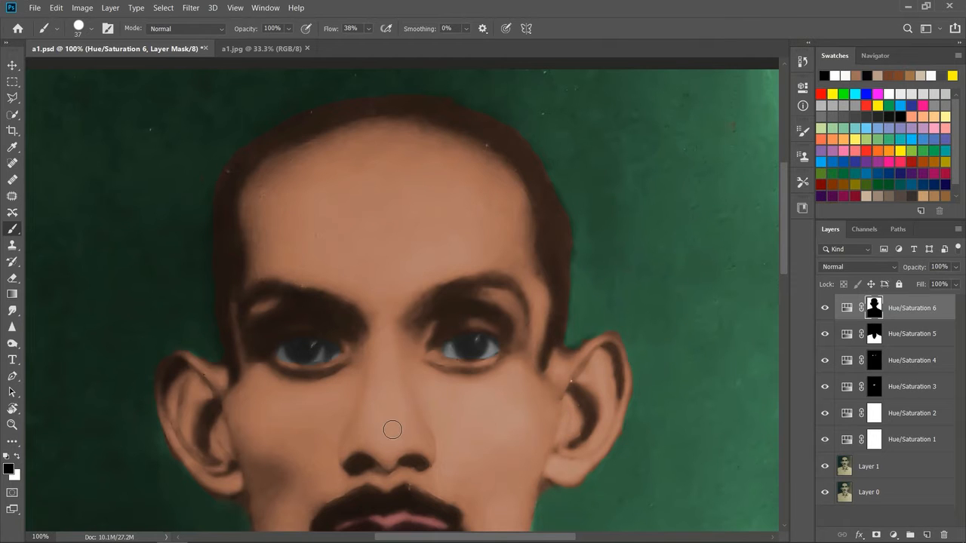
pyautogui.hotkey('ctrl', '-')
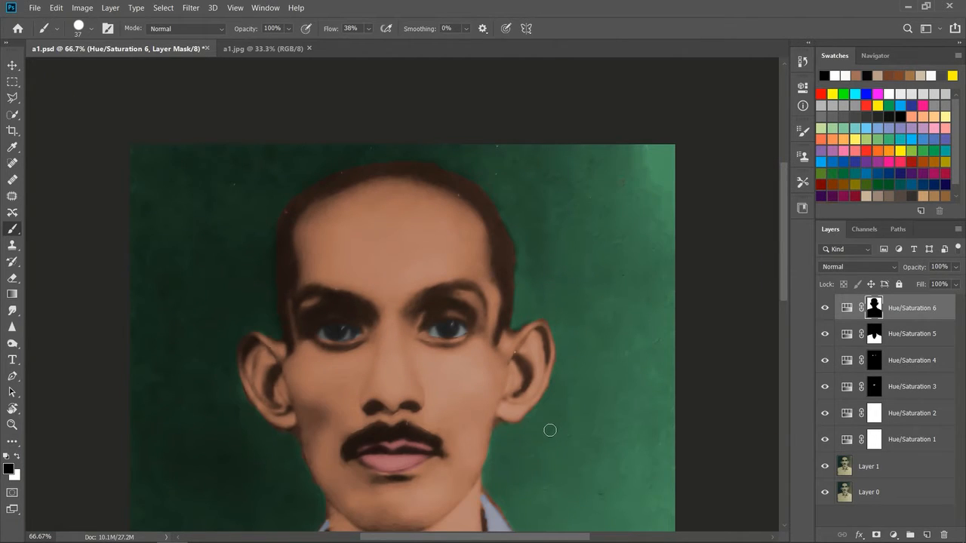
pyautogui.hotkey('ctrl', '-')
pyautogui.moveTo(785, 278); pyautogui.dragTo(784, 322)
pyautogui.hotkey('ctrl', '-')
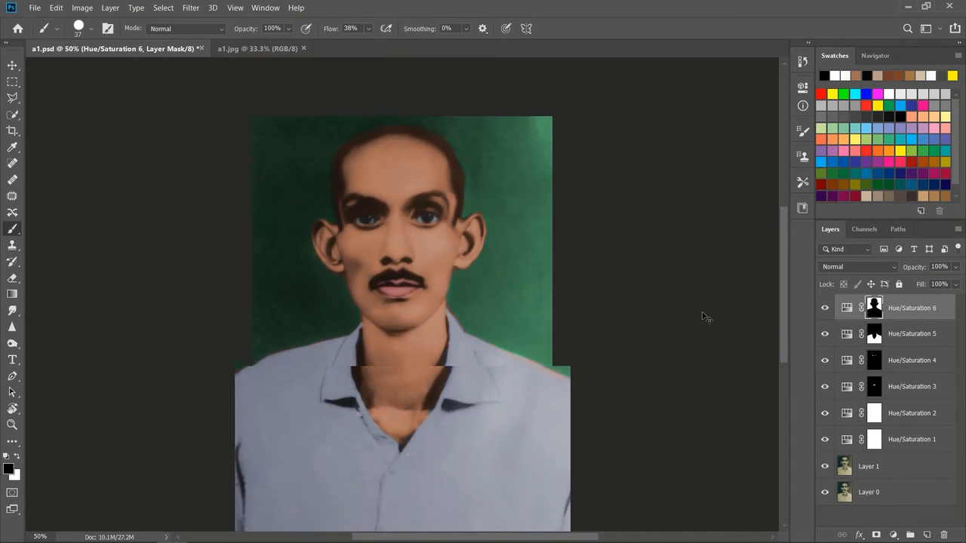
pyautogui.click(14, 65)
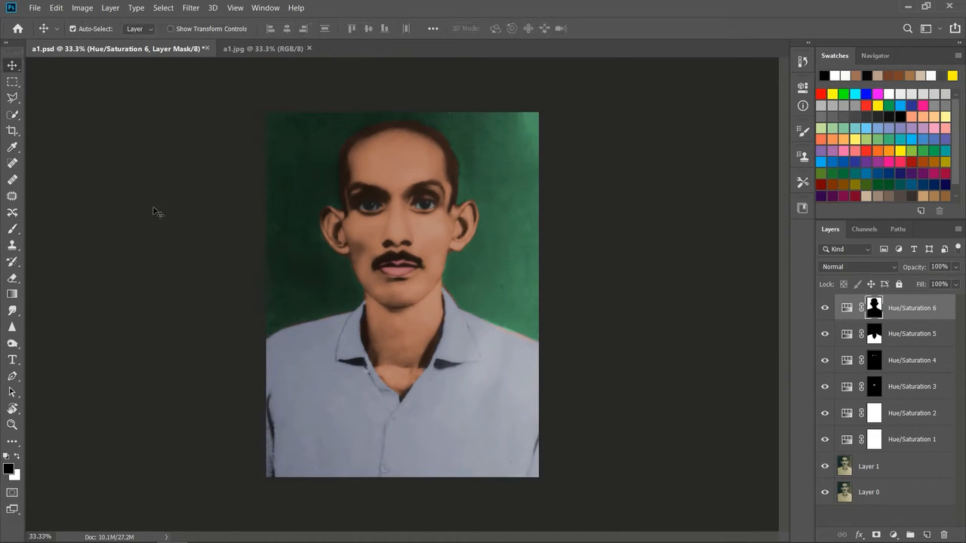
pyautogui.click(154, 212)
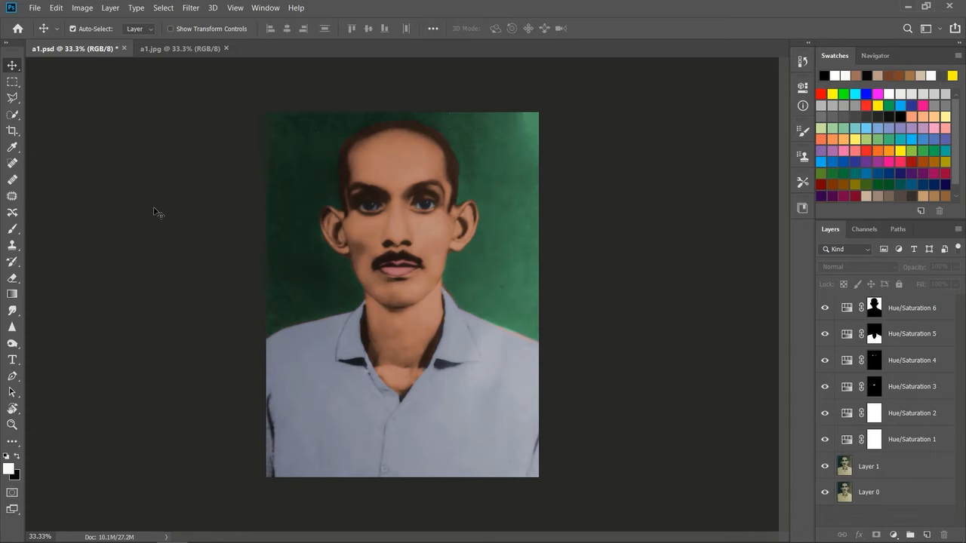
# Step: Shift the hue of the Hue/Saturation 6 layer to a negative value, trying blue before settling on a maroon background
pyautogui.click(872, 310)
pyautogui.doubleClick(847, 308)
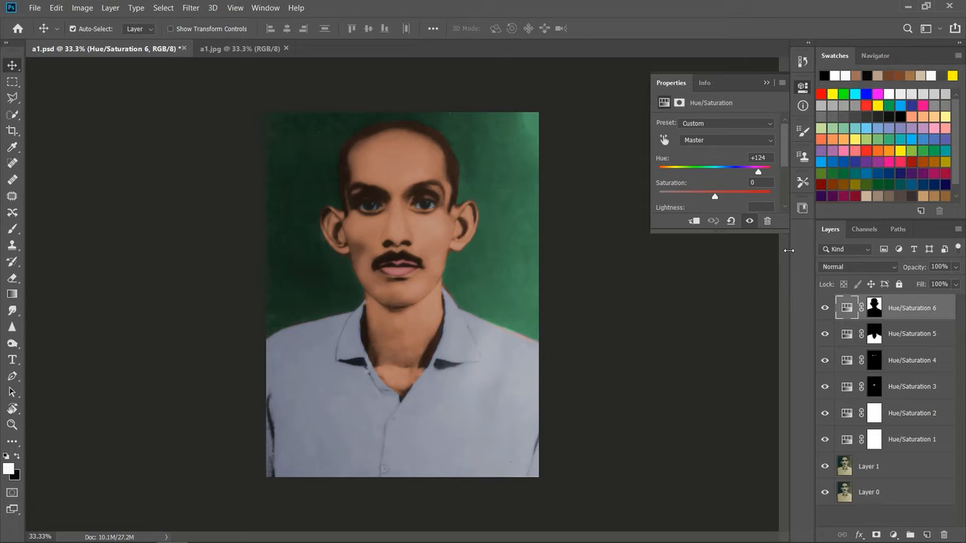
pyautogui.moveTo(749, 174); pyautogui.dragTo(706, 175)
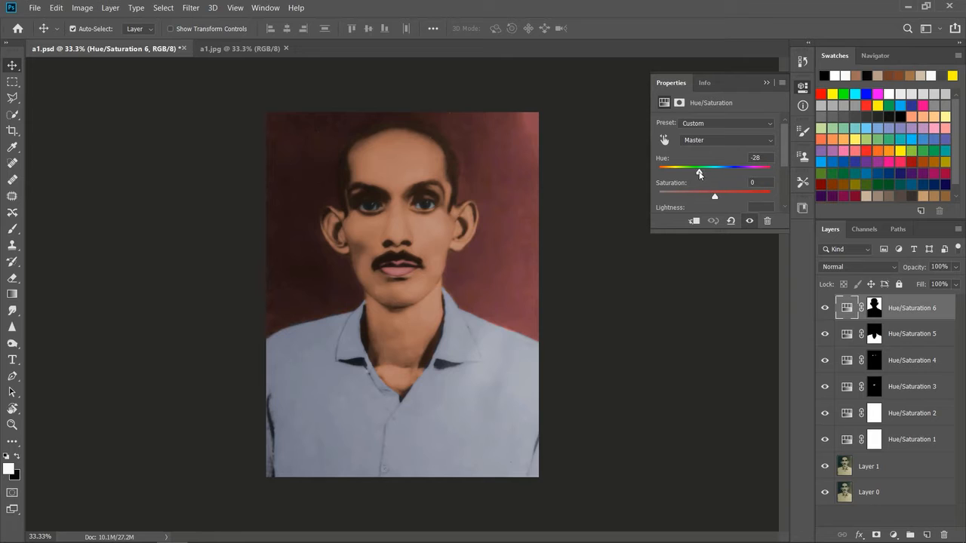
pyautogui.moveTo(688, 176); pyautogui.dragTo(671, 177)
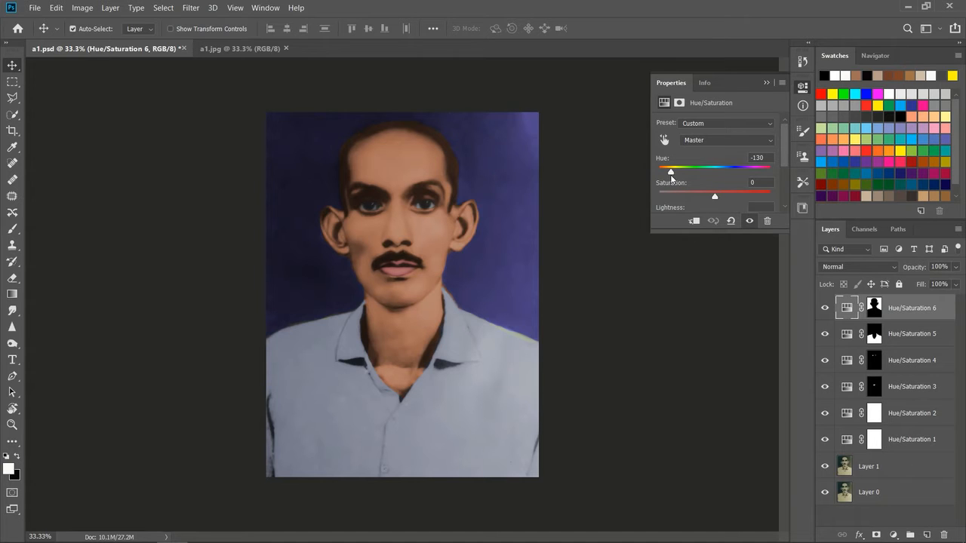
pyautogui.moveTo(670, 175); pyautogui.dragTo(694, 182)
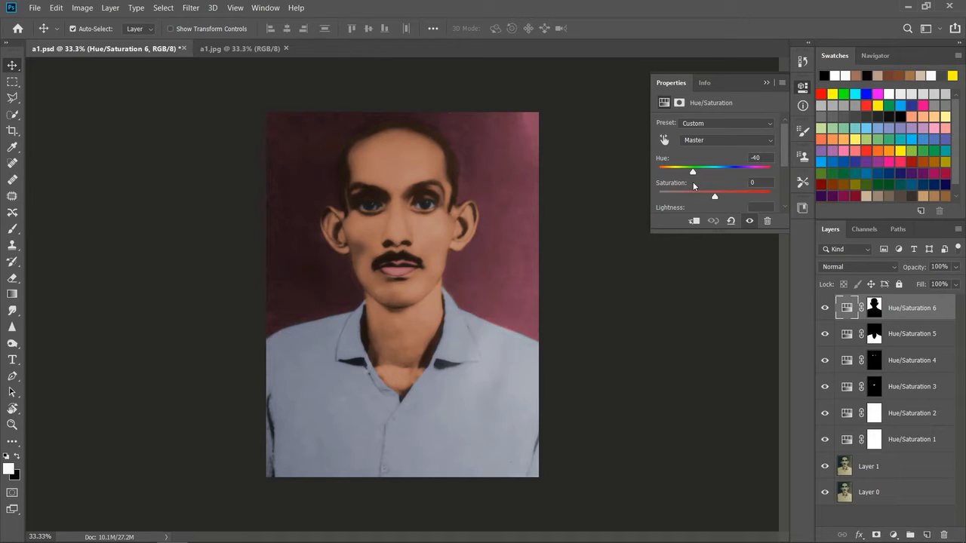
pyautogui.moveTo(692, 182); pyautogui.dragTo(670, 187)
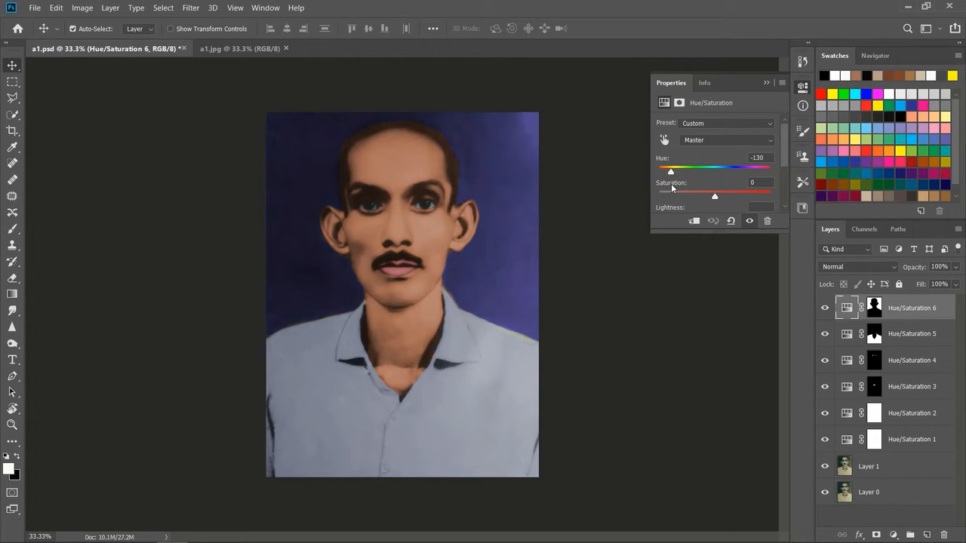
pyautogui.moveTo(672, 185); pyautogui.dragTo(668, 187)
pyautogui.moveTo(668, 189); pyautogui.dragTo(684, 190)
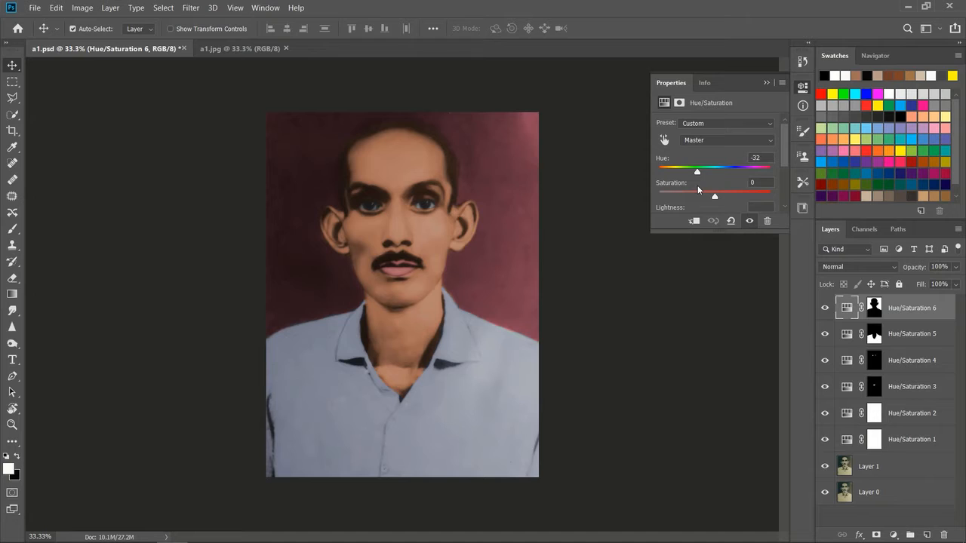
pyautogui.moveTo(695, 188); pyautogui.dragTo(693, 187)
pyautogui.click(767, 83)
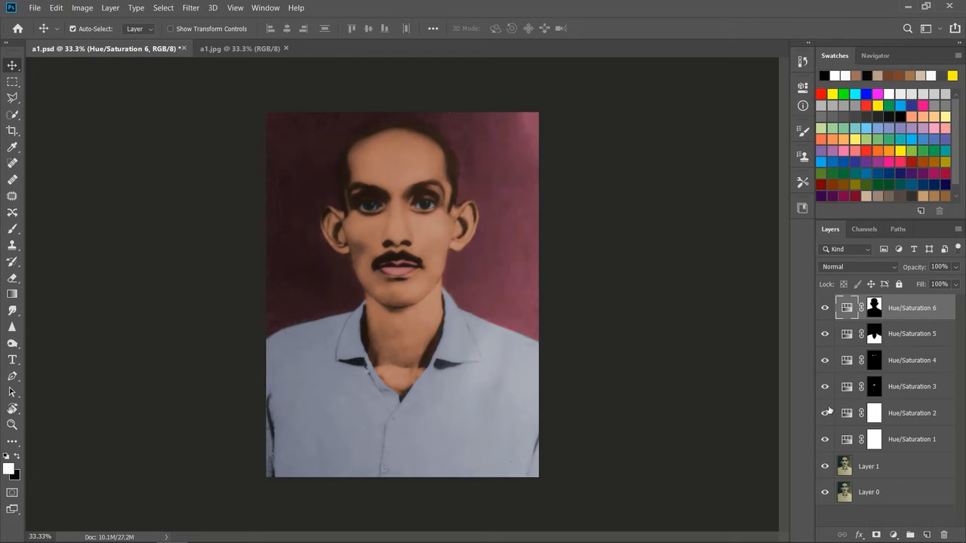
# Step: Compare the colourised a1.psd portrait with the original a1.jpg
pyautogui.click(234, 51)
pyautogui.click(151, 49)
pyautogui.click(244, 52)
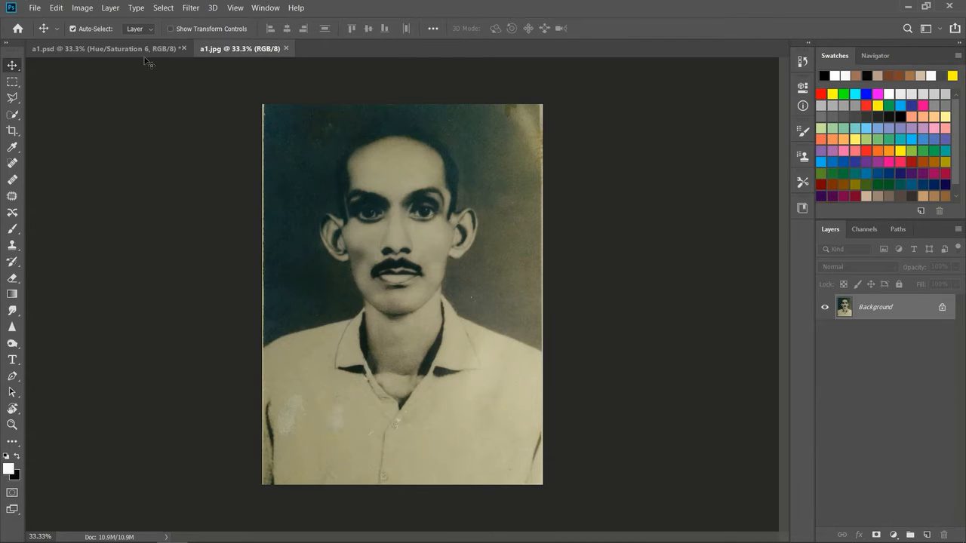
pyautogui.click(114, 50)
pyautogui.click(267, 8)
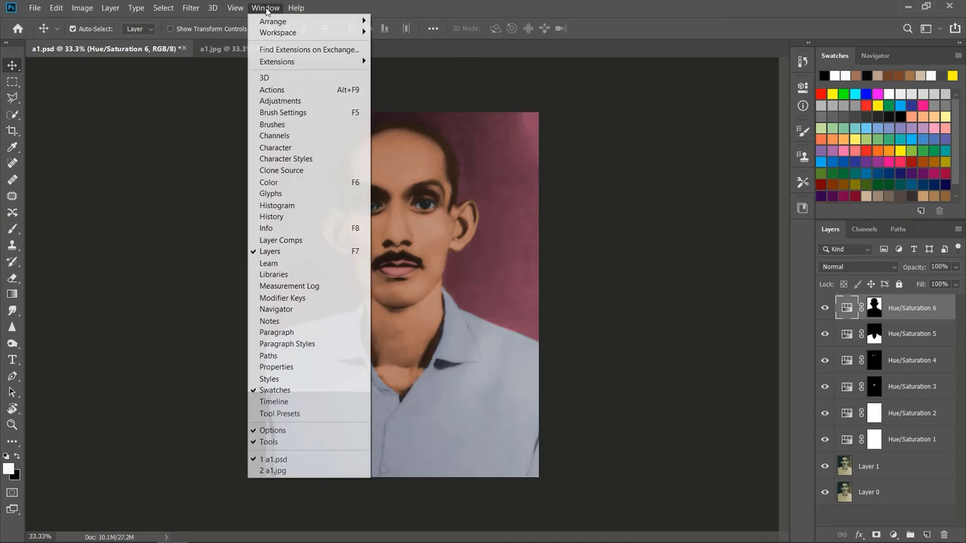
pyautogui.moveTo(278, 33)
pyautogui.click(405, 55)
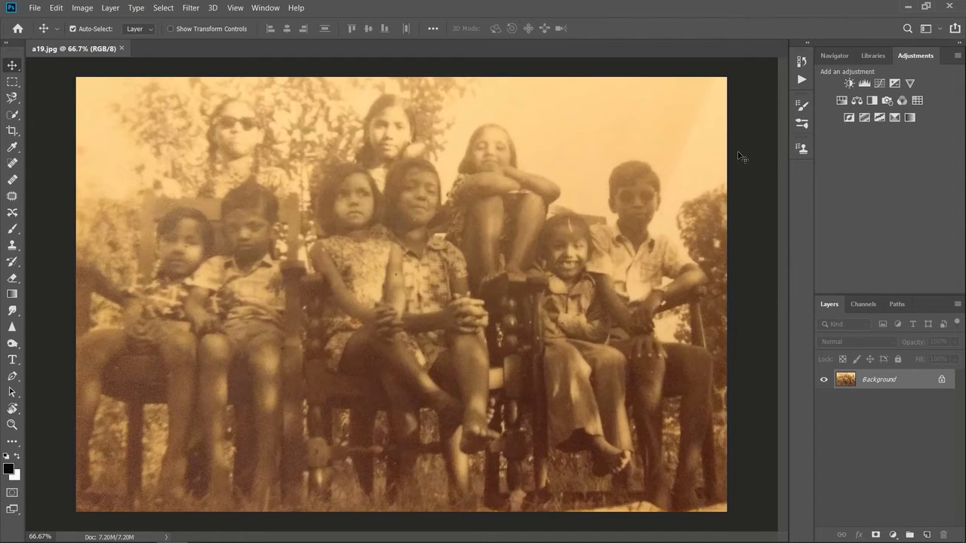
# Step: Unlock the Background layer of a19.jpg and convert it to a smart object
pyautogui.click(943, 380)
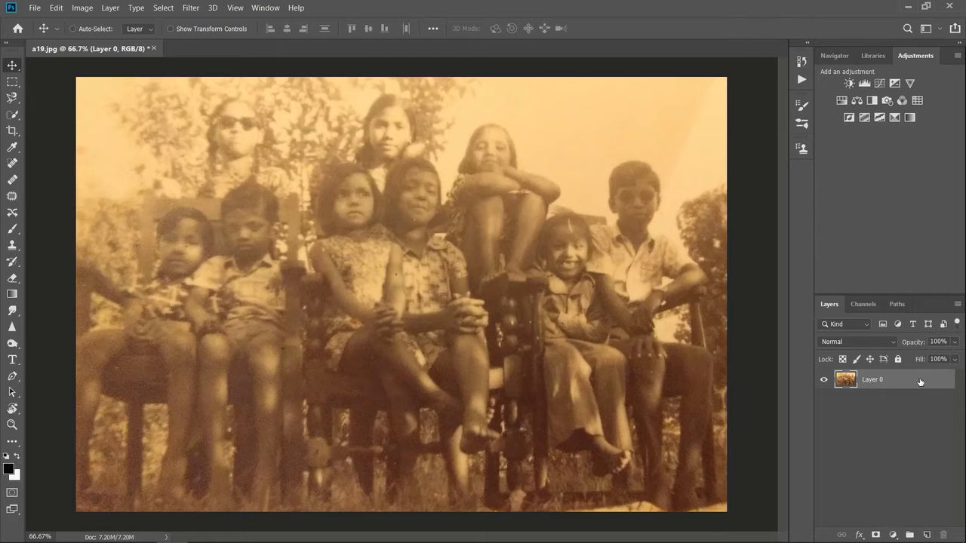
pyautogui.rightClick(919, 382)
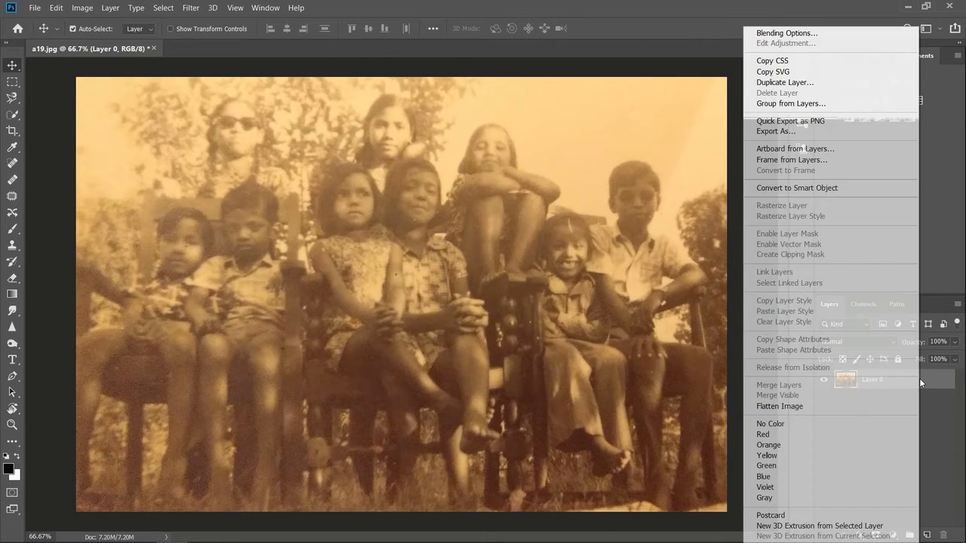
pyautogui.click(839, 188)
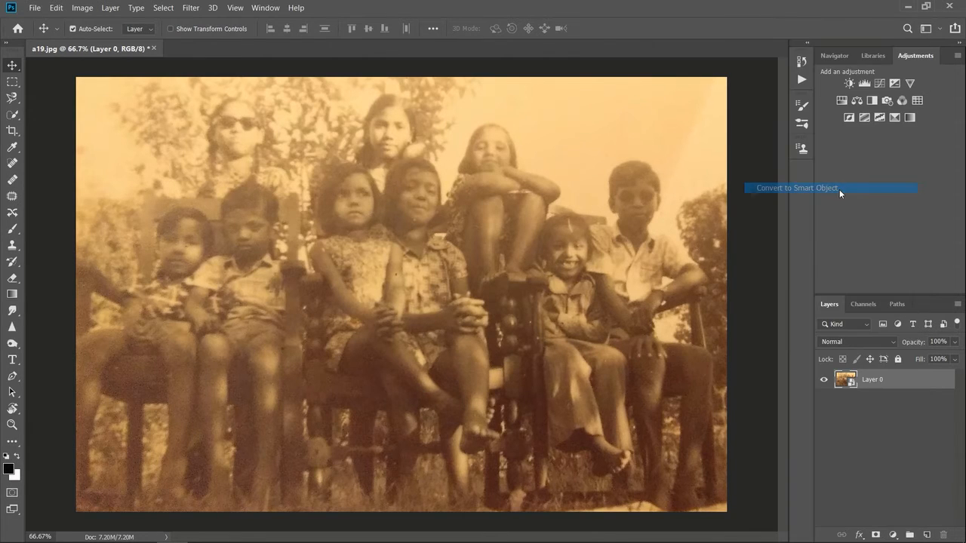
pyautogui.click(877, 417)
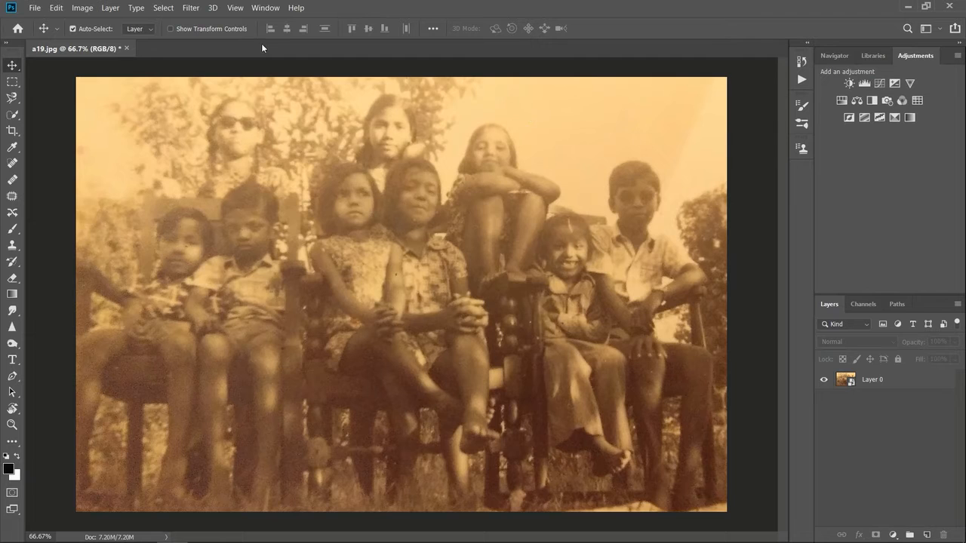
# Step: Show the histogram and examine the photo's Red, Green, Blue and Luminosity distributions
pyautogui.click(268, 9)
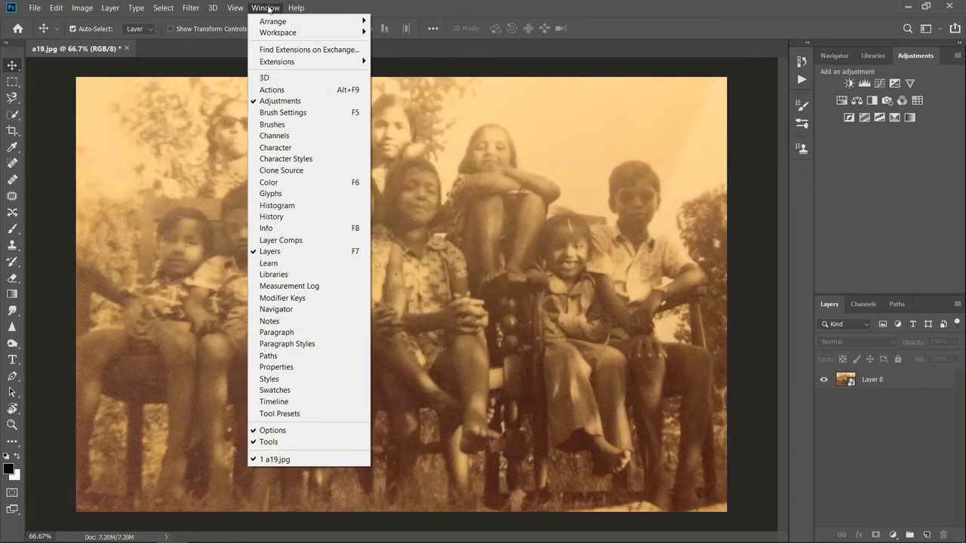
pyautogui.click(308, 210)
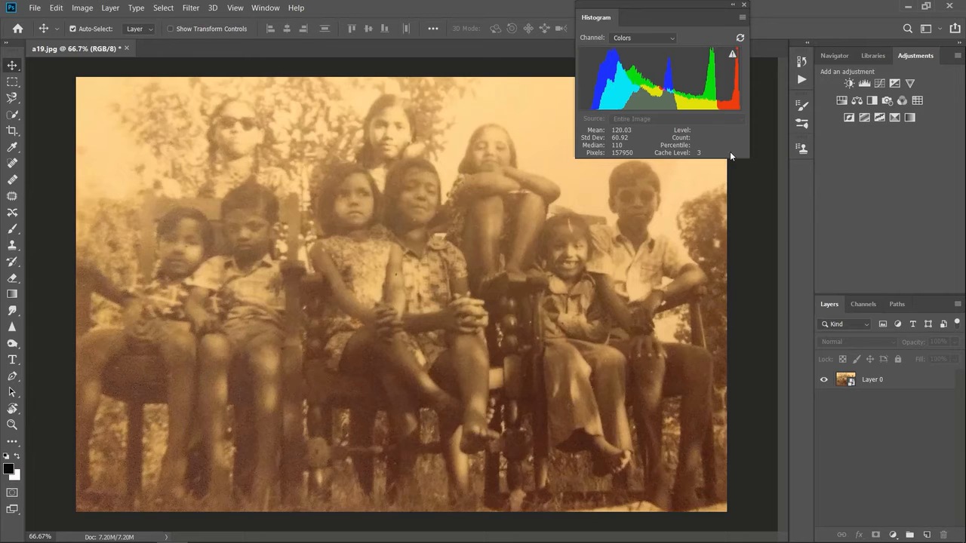
pyautogui.click(659, 38)
pyautogui.click(646, 55)
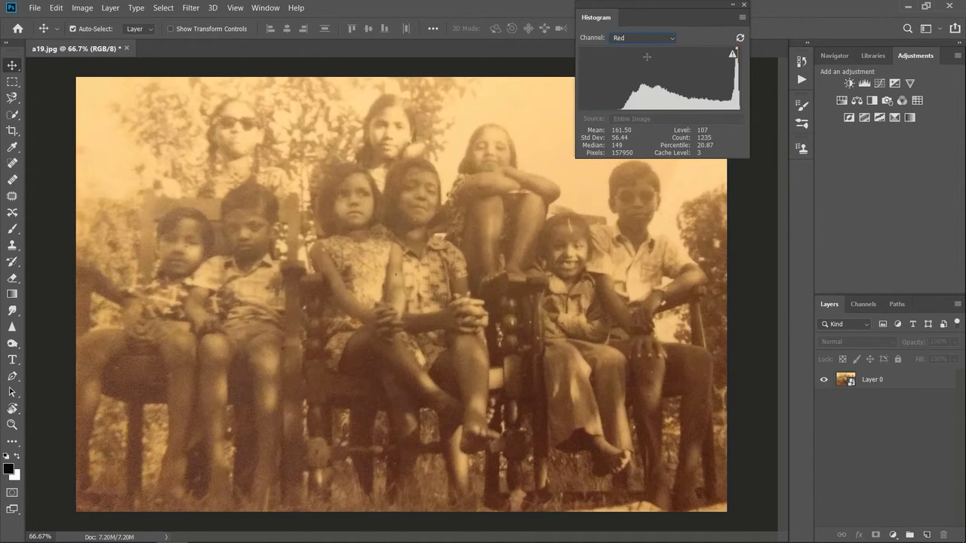
pyautogui.click(647, 34)
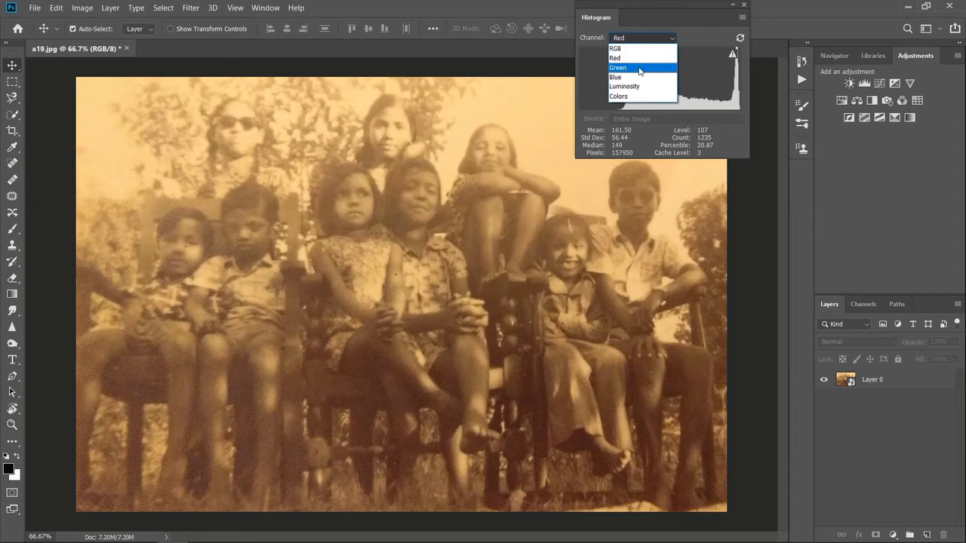
pyautogui.click(649, 67)
pyautogui.click(648, 34)
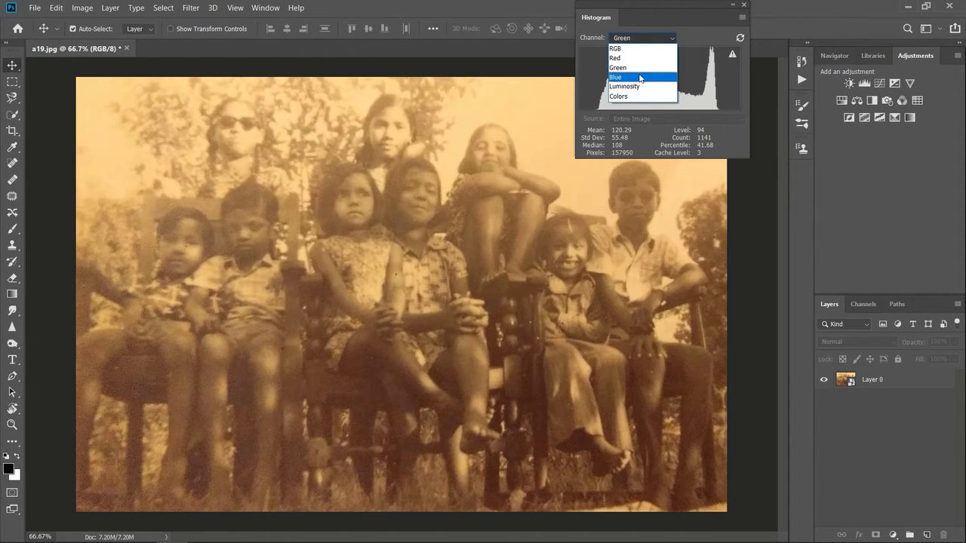
pyautogui.click(648, 75)
pyautogui.click(649, 35)
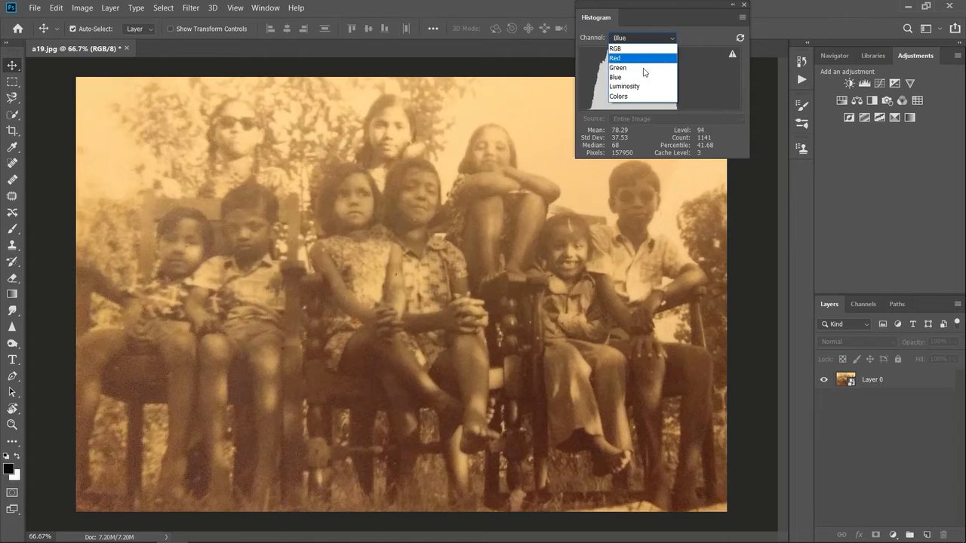
pyautogui.click(641, 88)
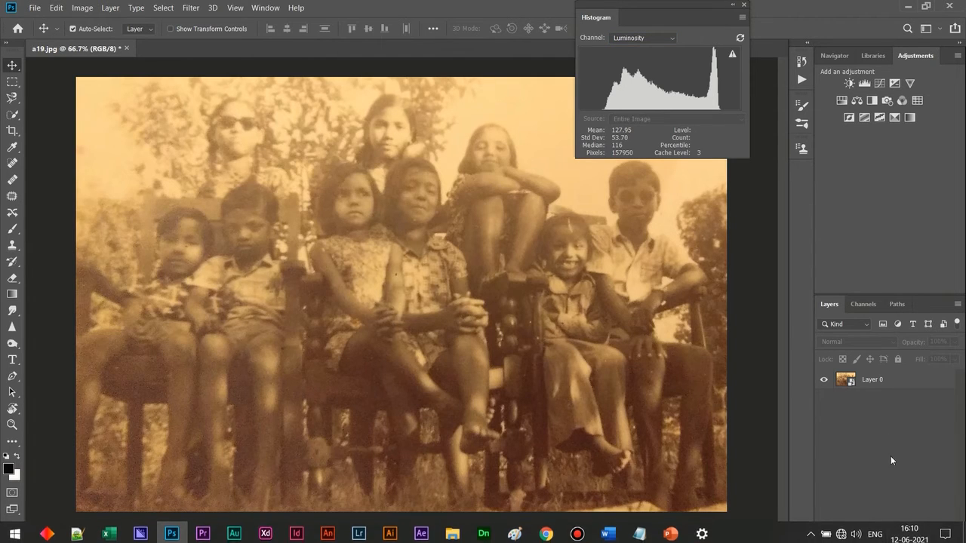
# Step: Add a Curves adjustment layer above the photo and move its black and white points inward to the ends of the histogram
pyautogui.click(894, 536)
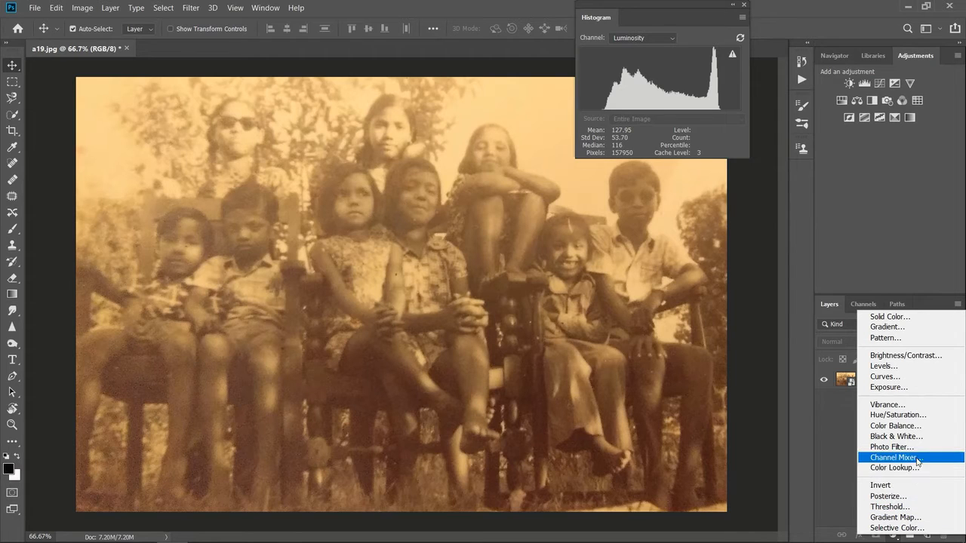
pyautogui.click(911, 377)
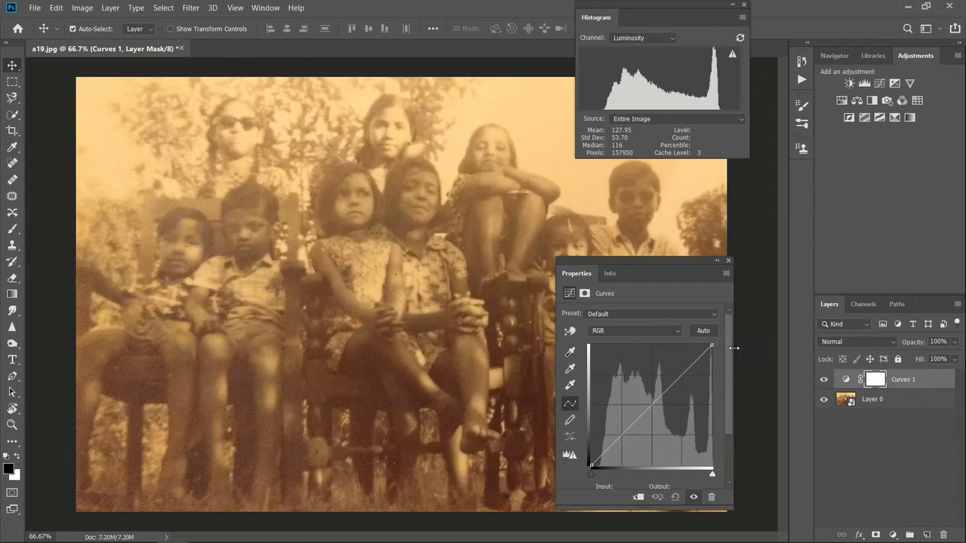
pyautogui.moveTo(733, 348)
pyautogui.mouseDown()
pyautogui.moveTo(766, 354)
pyautogui.moveTo(737, 358)
pyautogui.mouseUp()
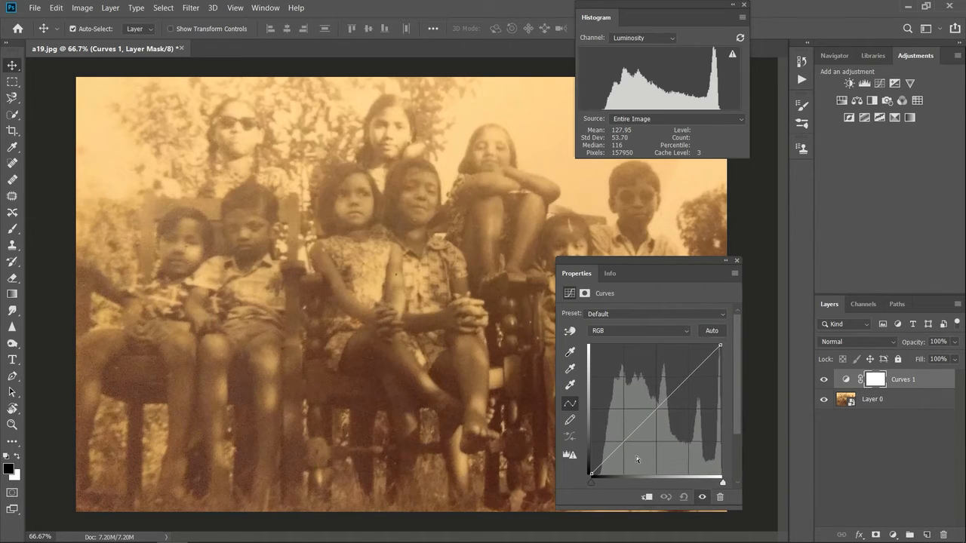
pyautogui.moveTo(591, 484); pyautogui.dragTo(598, 484)
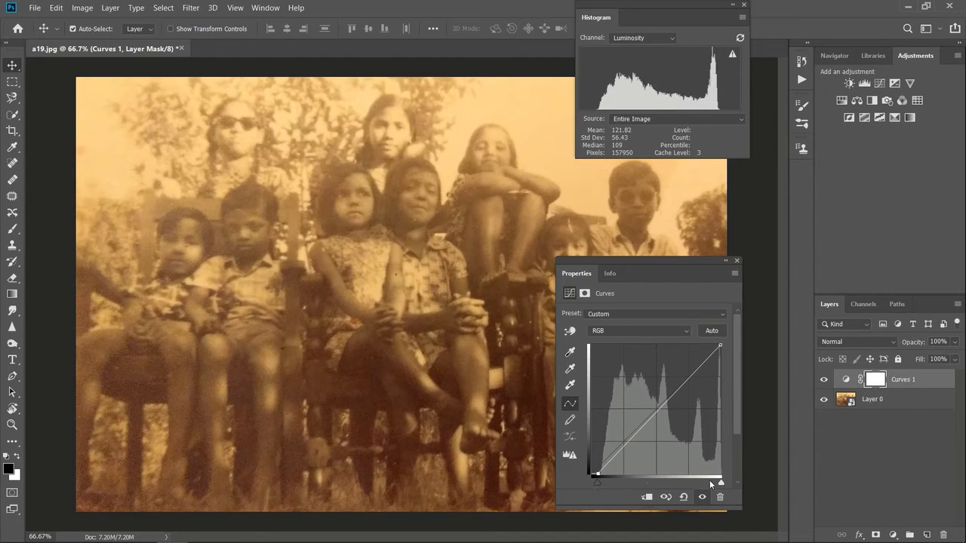
pyautogui.moveTo(721, 483); pyautogui.dragTo(717, 483)
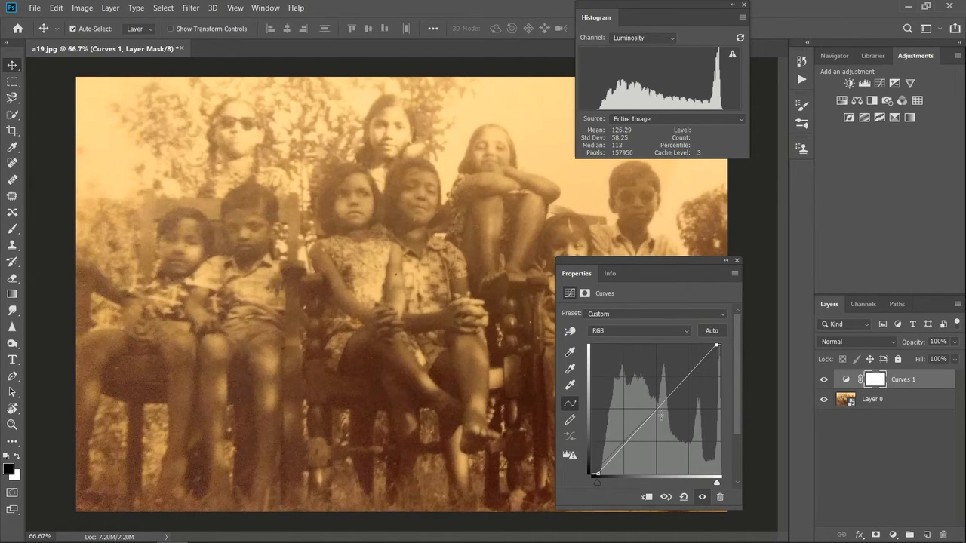
# Step: Shape the Curves 1 RGB curve into an S, lowering shadows and midtones, raising highlights and pulling the white point in slightly further
pyautogui.click(625, 443)
pyautogui.moveTo(625, 443)
pyautogui.mouseDown()
pyautogui.moveTo(623, 432)
pyautogui.moveTo(631, 450)
pyautogui.mouseUp()
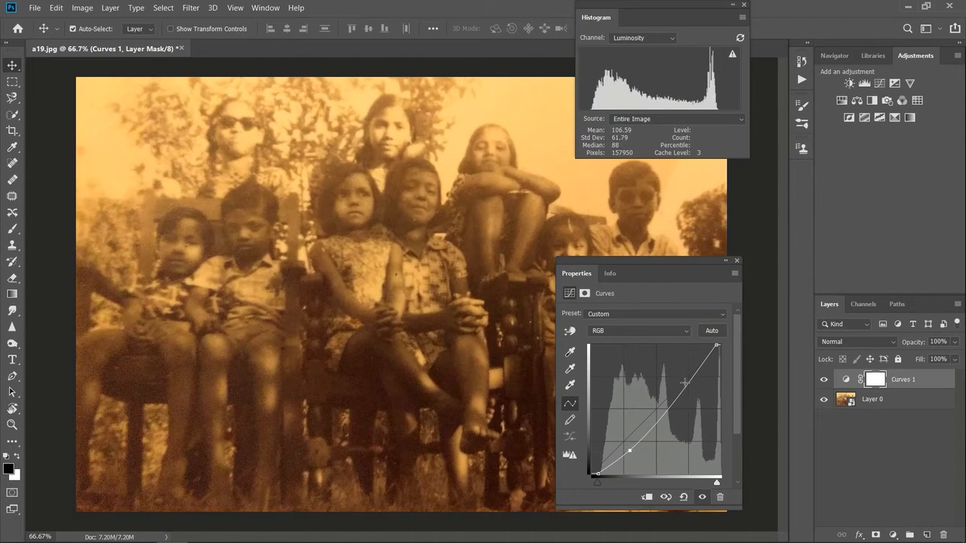
pyautogui.moveTo(684, 383)
pyautogui.mouseDown()
pyautogui.moveTo(696, 395)
pyautogui.moveTo(684, 383)
pyautogui.mouseUp()
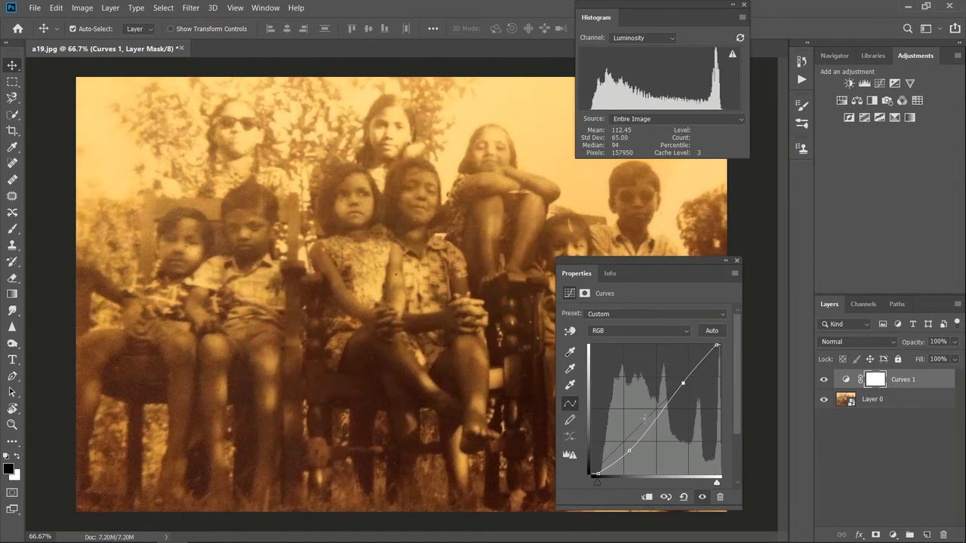
pyautogui.moveTo(654, 421); pyautogui.dragTo(657, 423)
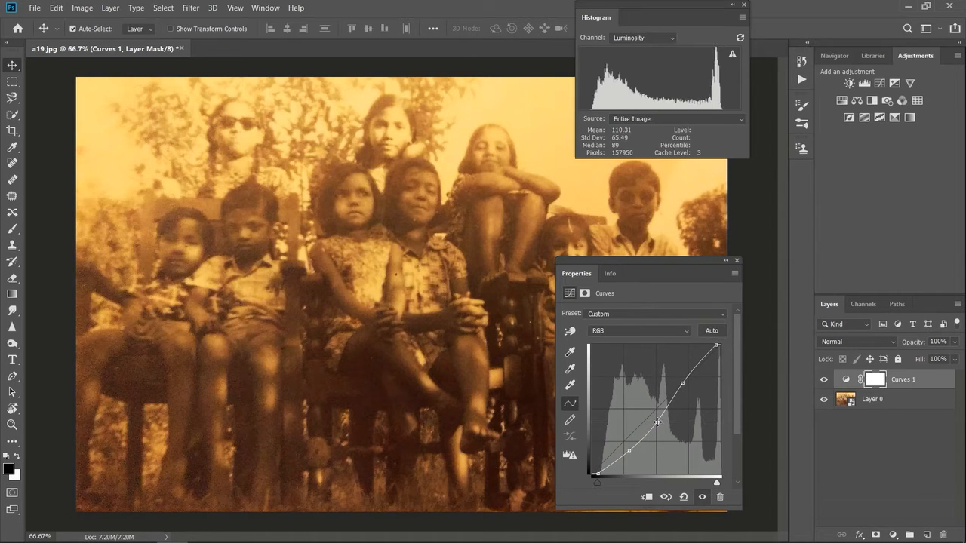
pyautogui.moveTo(701, 362); pyautogui.dragTo(714, 345)
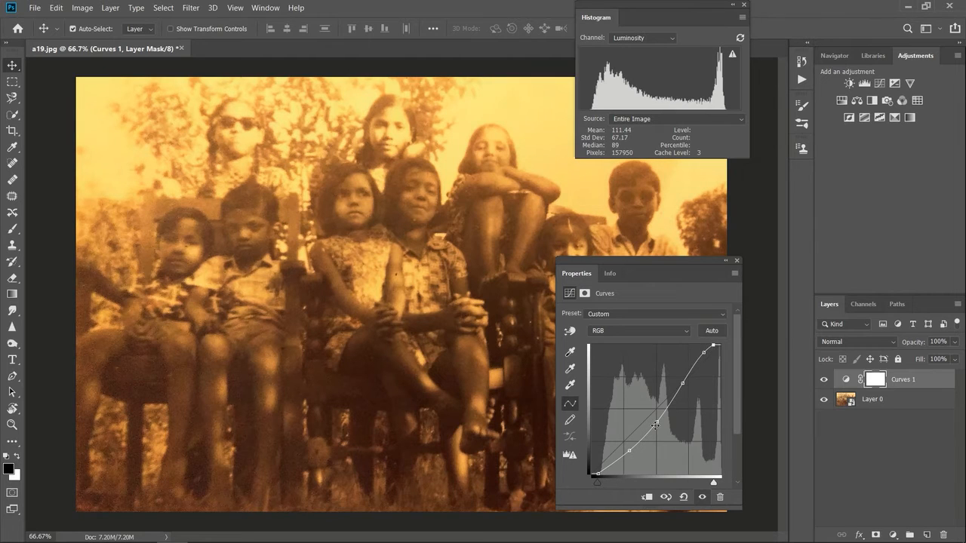
pyautogui.click(615, 461)
# Step: Compare the group photo with and without the Curves 1 layer
pyautogui.moveTo(679, 264); pyautogui.dragTo(734, 385)
pyautogui.click(824, 379)
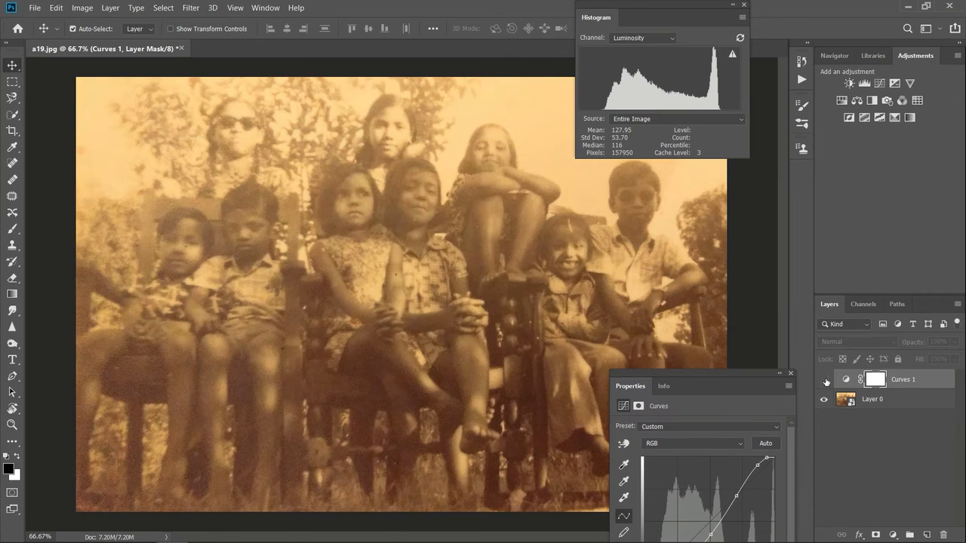
pyautogui.click(825, 381)
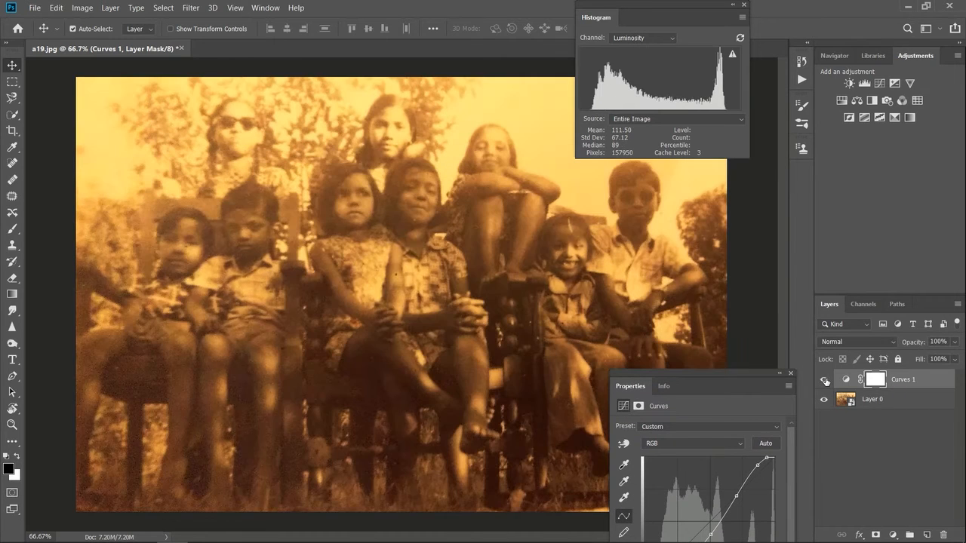
pyautogui.click(825, 380)
pyautogui.click(825, 380)
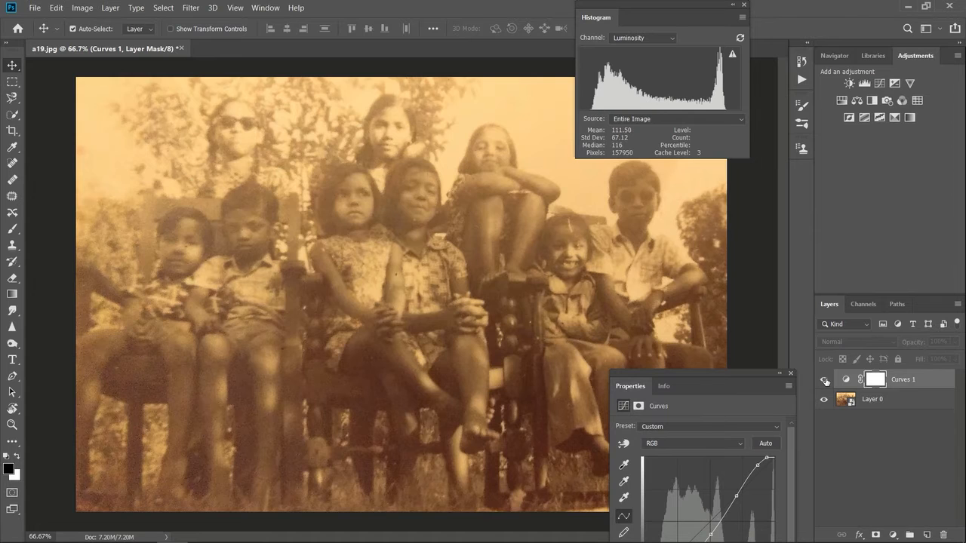
pyautogui.moveTo(717, 384); pyautogui.dragTo(712, 232)
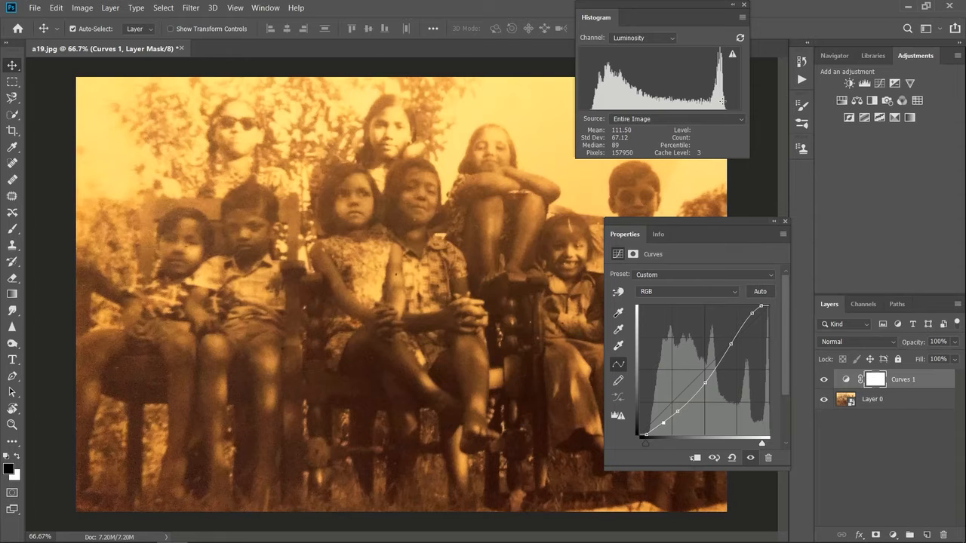
# Step: Set the Curves 1 layer's blend mode to Luminosity and compare the photo with and without it
pyautogui.click(852, 340)
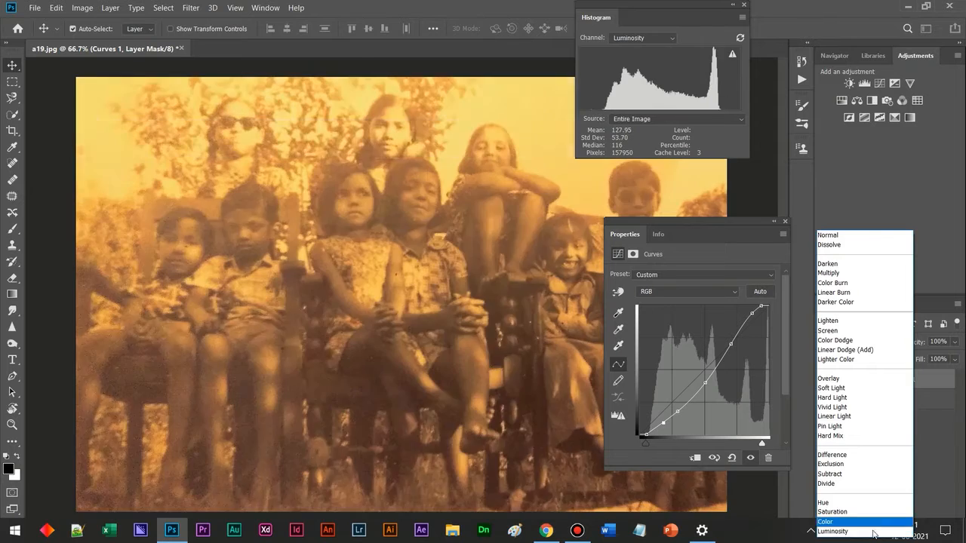
pyautogui.click(874, 532)
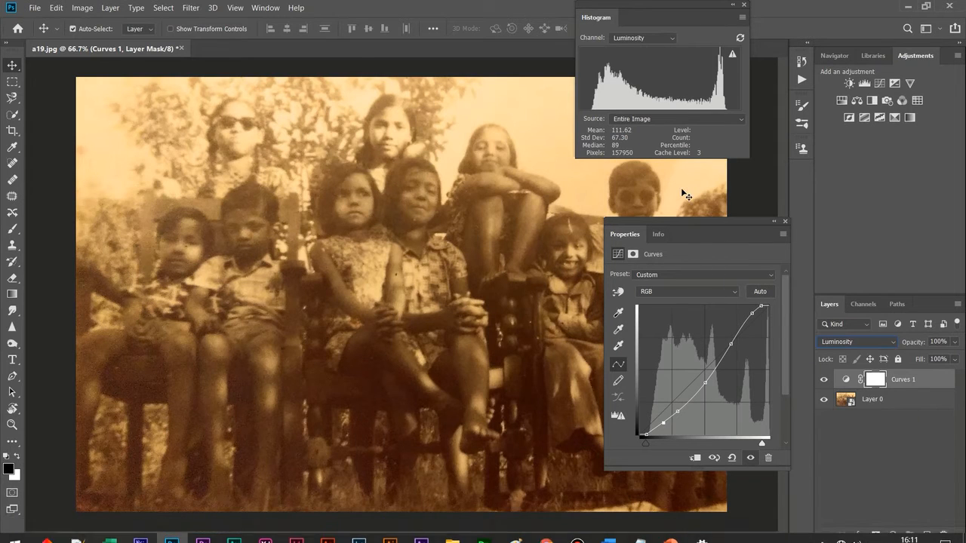
pyautogui.click(825, 384)
pyautogui.click(825, 384)
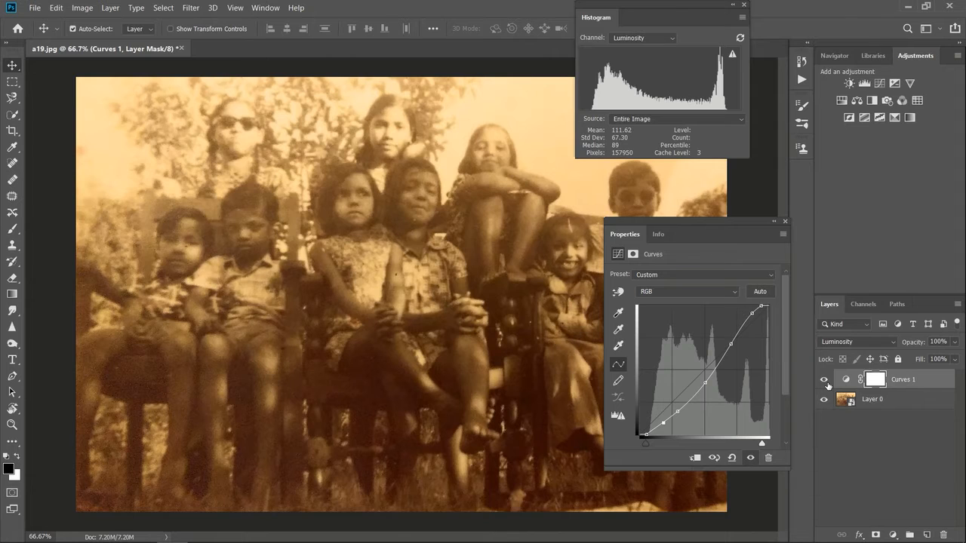
pyautogui.click(786, 221)
pyautogui.click(863, 442)
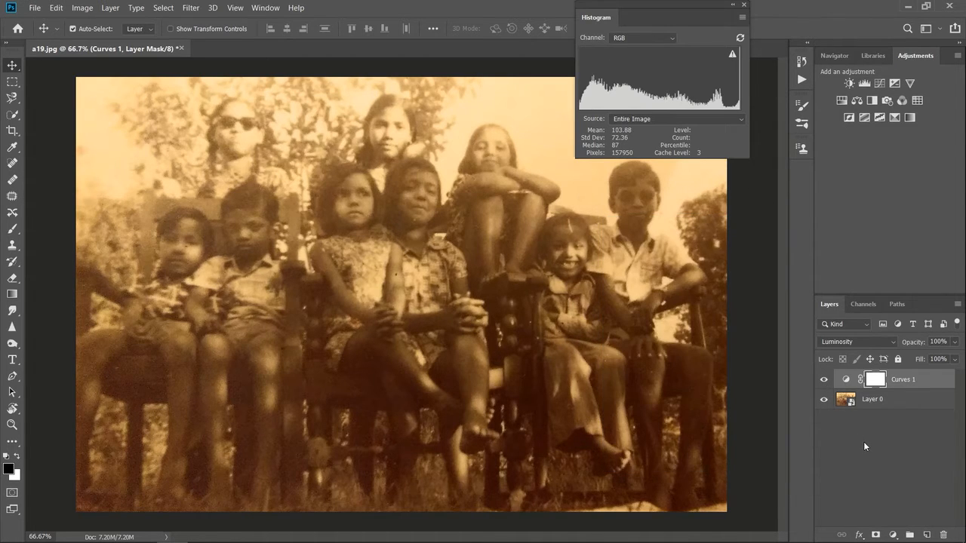
# Step: Add a second Curves adjustment layer in Luminosity blend mode and hide the Curves 1 layer
pyautogui.click(894, 533)
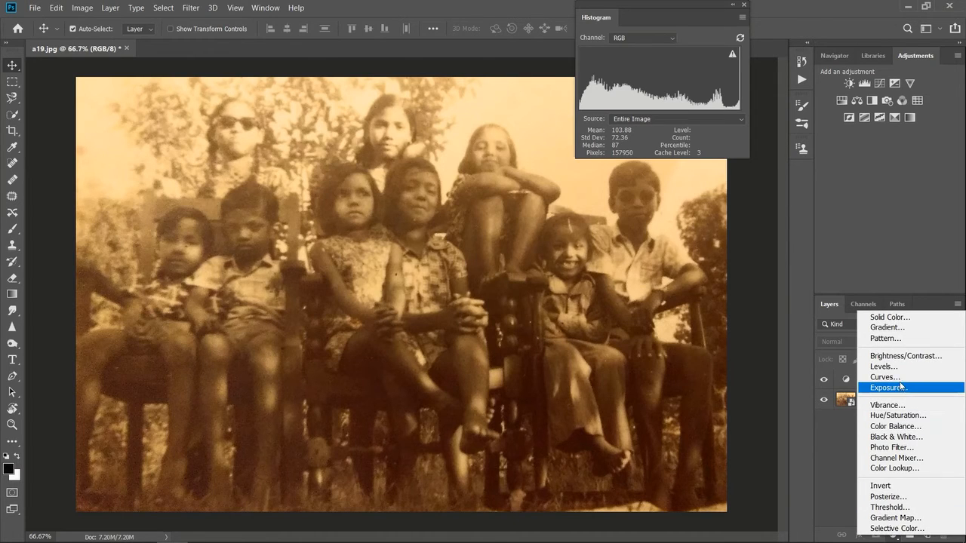
pyautogui.click(886, 377)
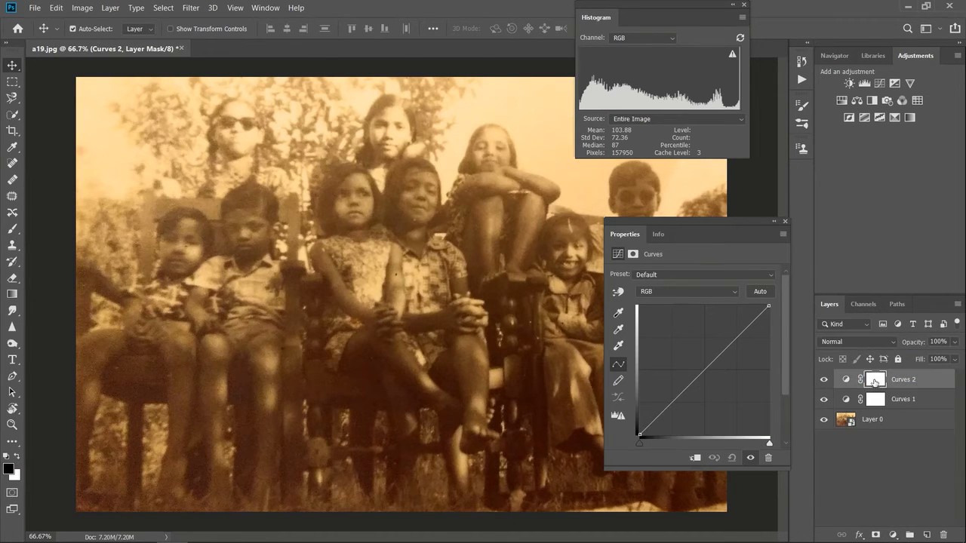
pyautogui.click(824, 399)
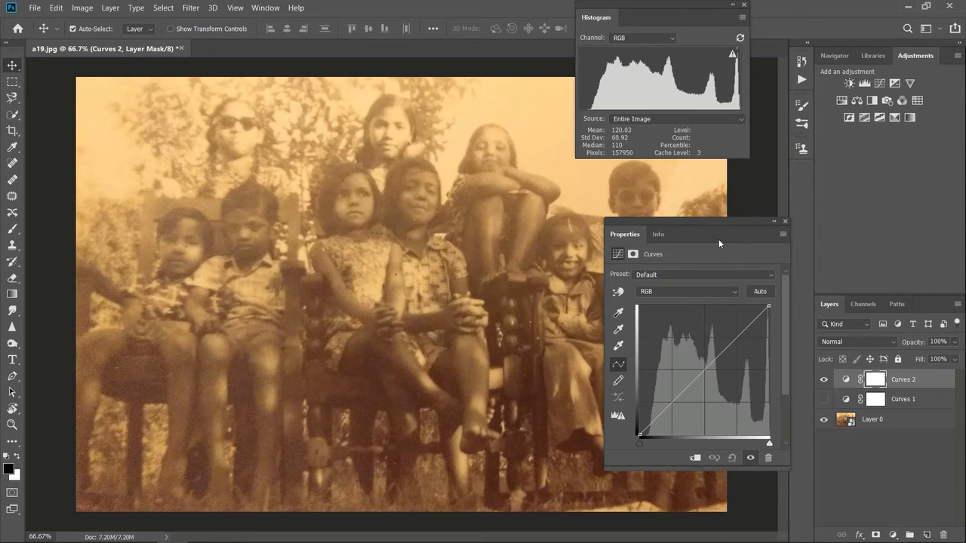
pyautogui.moveTo(727, 236); pyautogui.dragTo(761, 238)
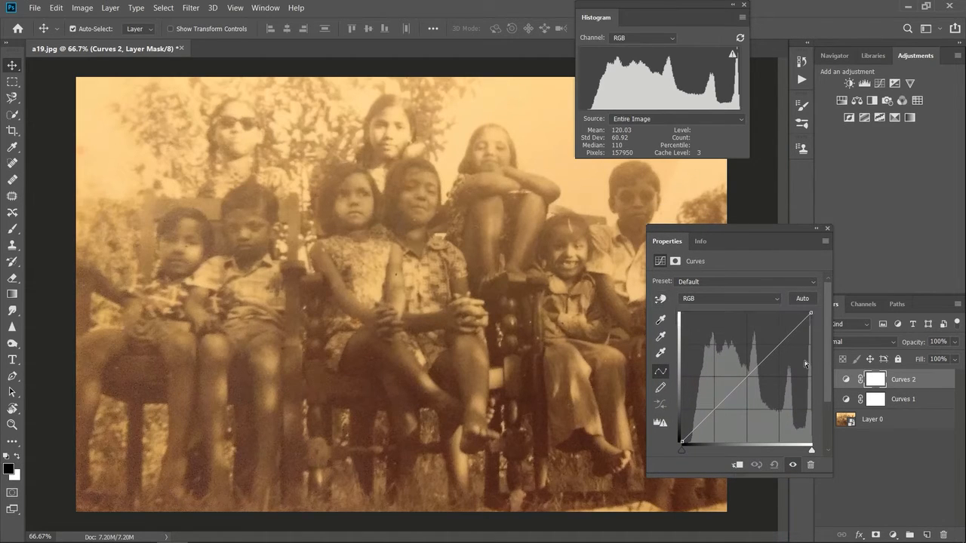
pyautogui.click(861, 341)
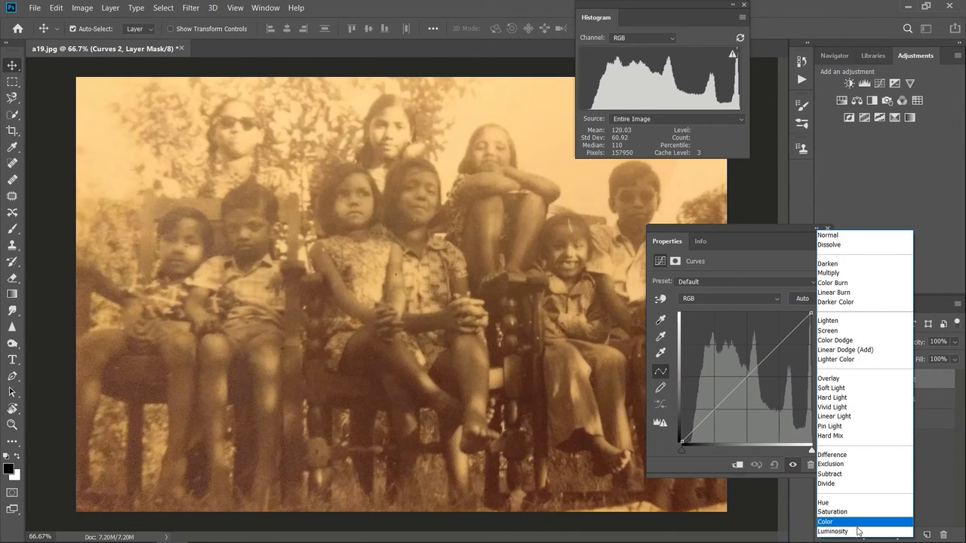
pyautogui.click(859, 532)
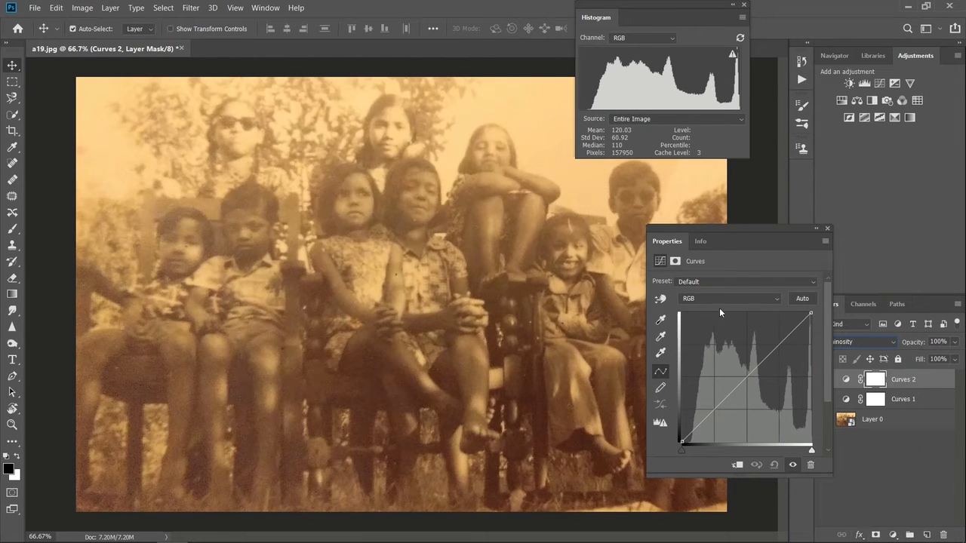
# Step: Darken the bright sky tones and the dark chair seat tones of Curves 2 with the on-image adjustment tool
pyautogui.click(660, 299)
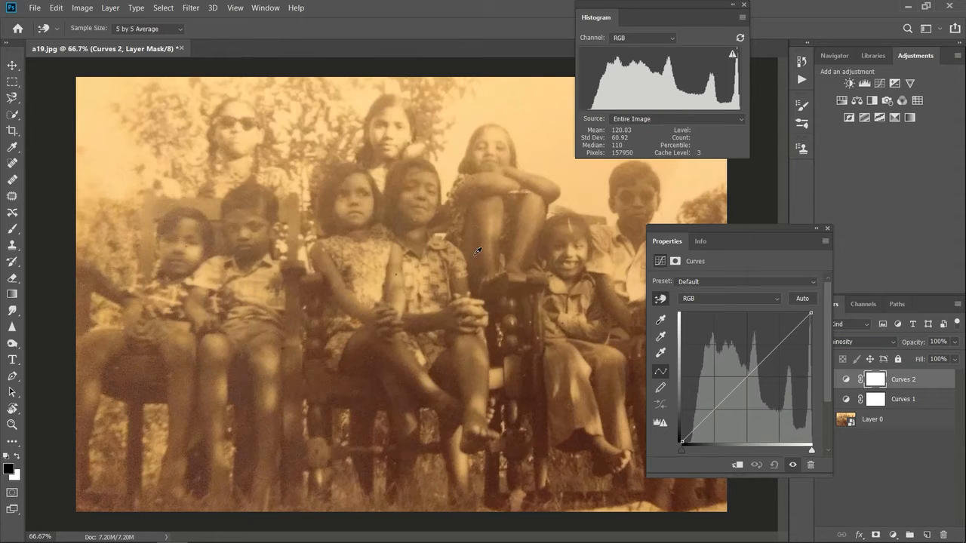
pyautogui.click(116, 155)
pyautogui.moveTo(116, 155); pyautogui.dragTo(116, 167)
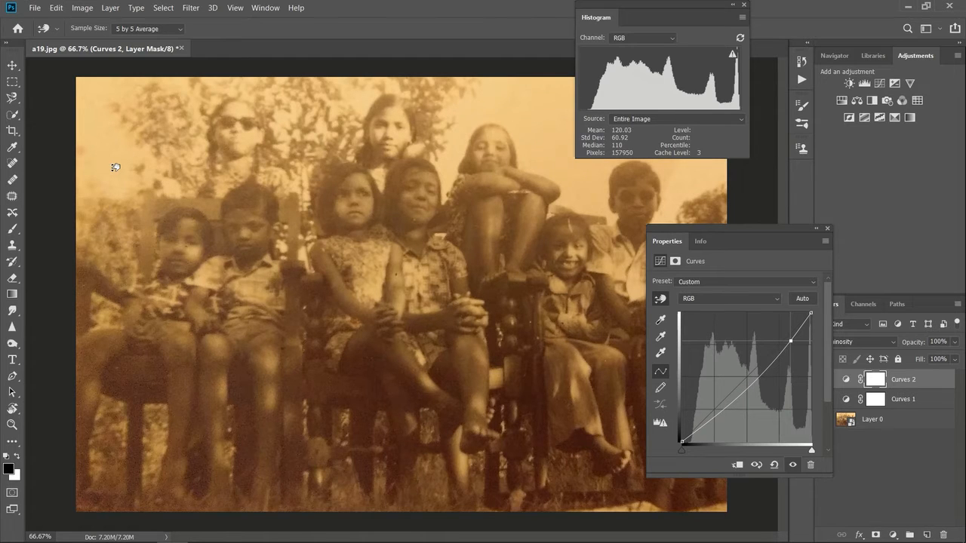
pyautogui.click(136, 385)
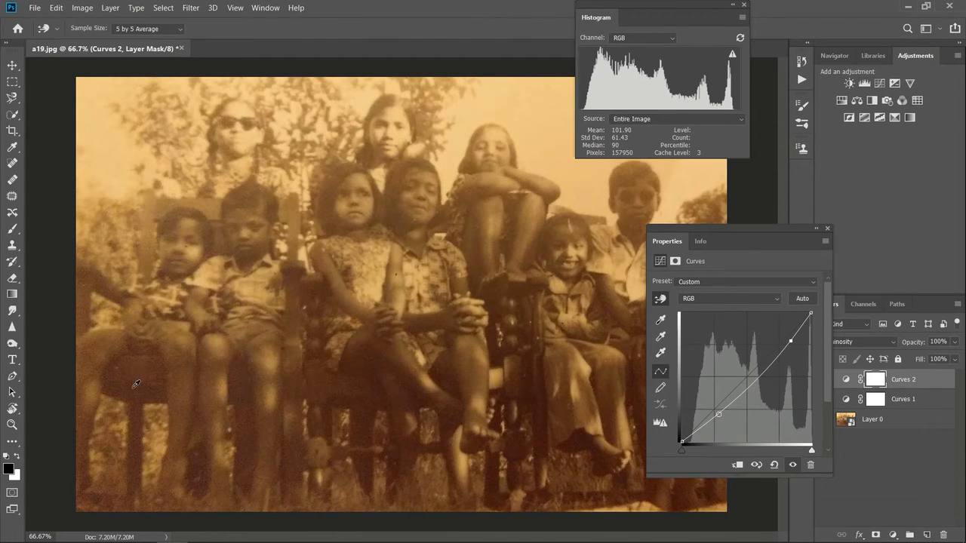
pyautogui.moveTo(137, 385)
pyautogui.mouseDown()
pyautogui.moveTo(130, 371)
pyautogui.moveTo(137, 395)
pyautogui.mouseUp()
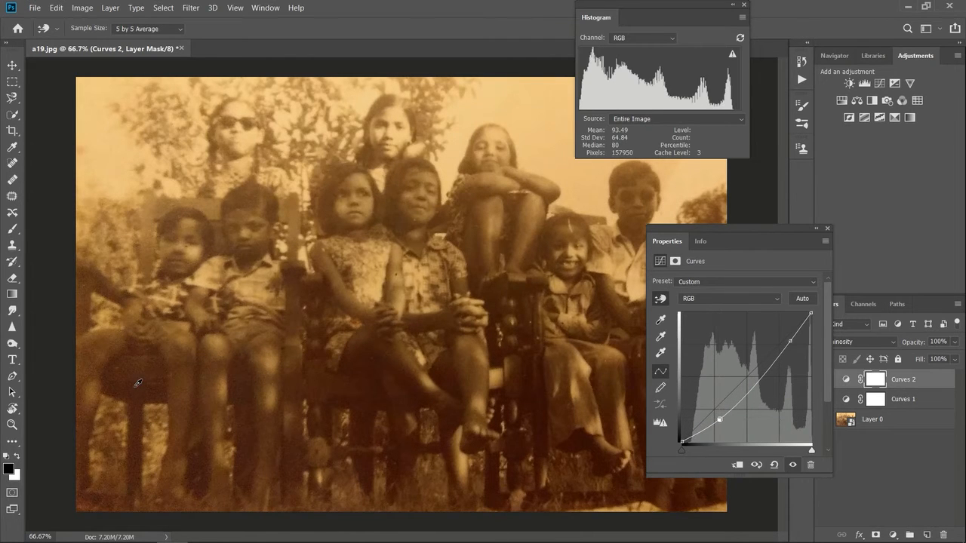
# Step: Fine-tune the Curves 2 midtones and lighter tones on the image, sampling the seated boy, the chair back and the upper girl's legs
pyautogui.click(239, 213)
pyautogui.moveTo(242, 213); pyautogui.dragTo(238, 203)
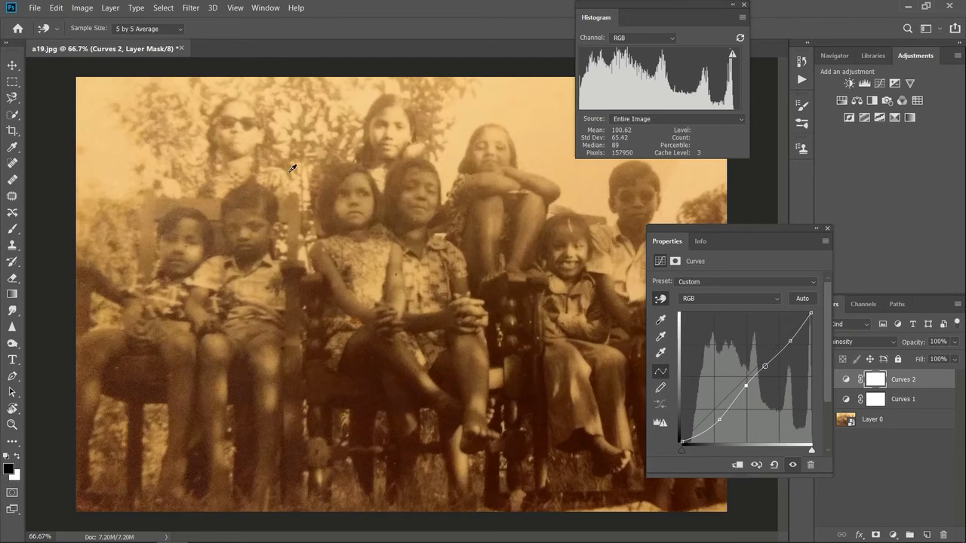
pyautogui.moveTo(286, 177); pyautogui.dragTo(282, 195)
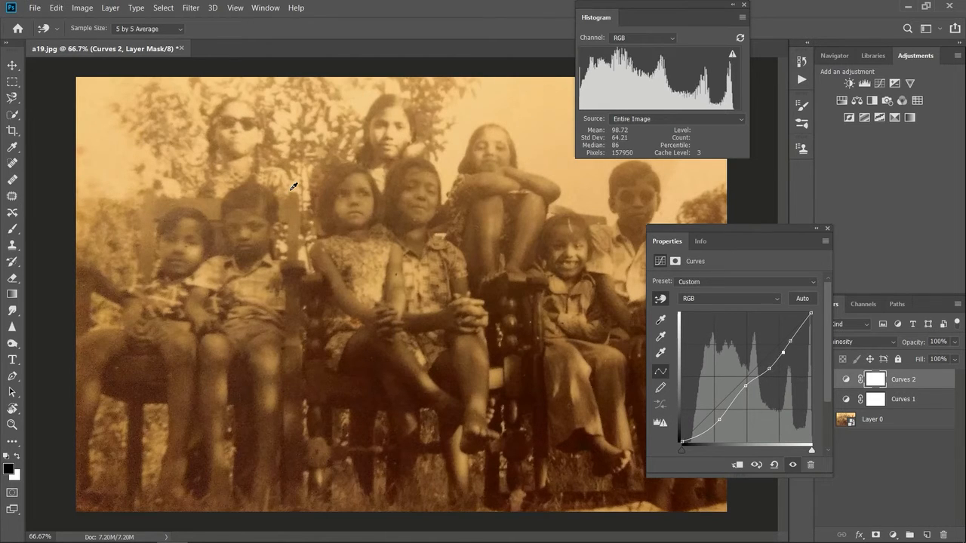
pyautogui.moveTo(294, 187)
pyautogui.mouseDown()
pyautogui.moveTo(297, 197)
pyautogui.moveTo(291, 186)
pyautogui.mouseUp()
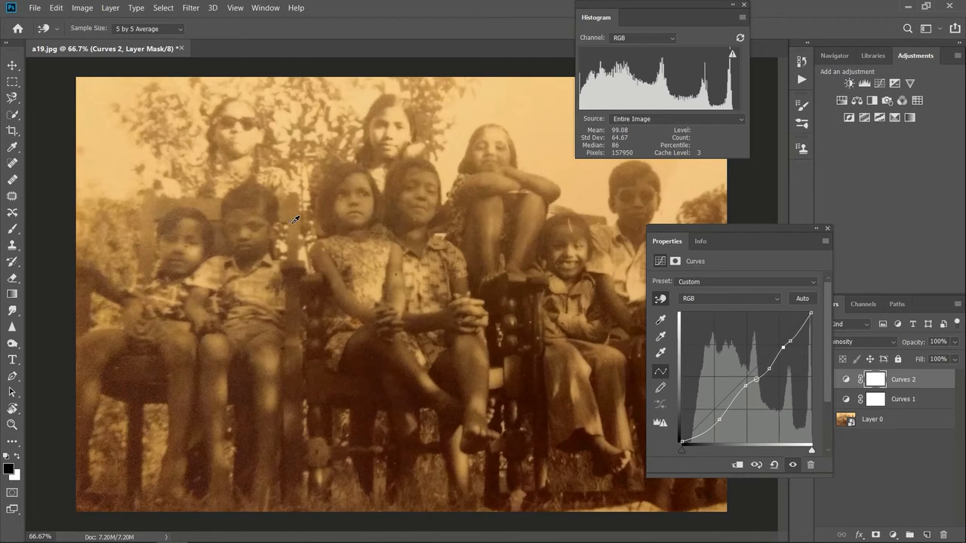
pyautogui.moveTo(296, 220)
pyautogui.mouseDown()
pyautogui.moveTo(299, 230)
pyautogui.moveTo(293, 202)
pyautogui.moveTo(291, 217)
pyautogui.mouseUp()
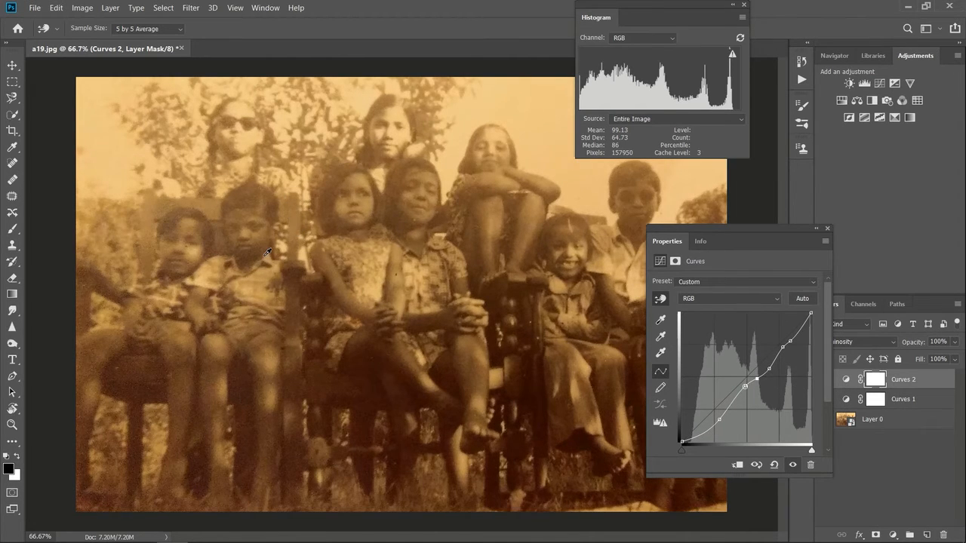
pyautogui.moveTo(251, 262); pyautogui.dragTo(248, 266)
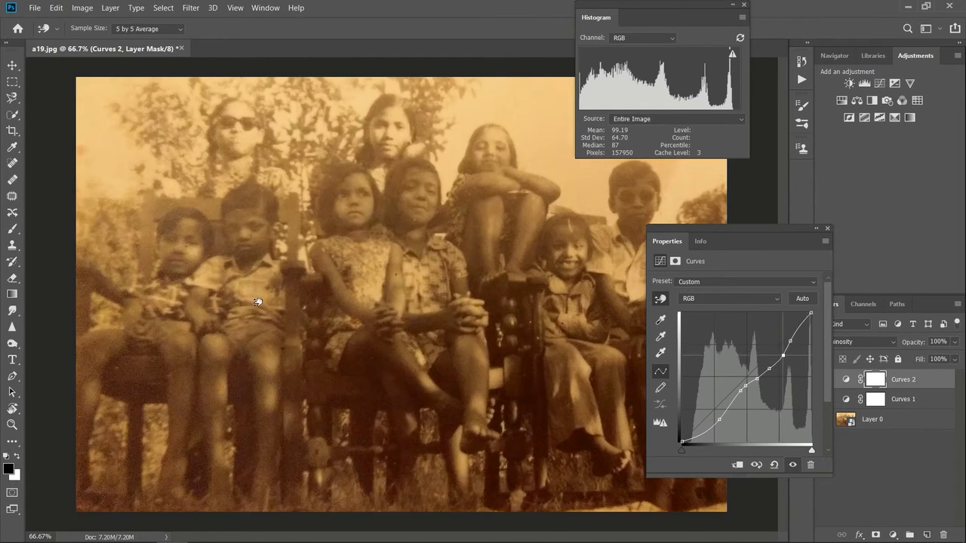
pyautogui.moveTo(258, 295); pyautogui.dragTo(259, 293)
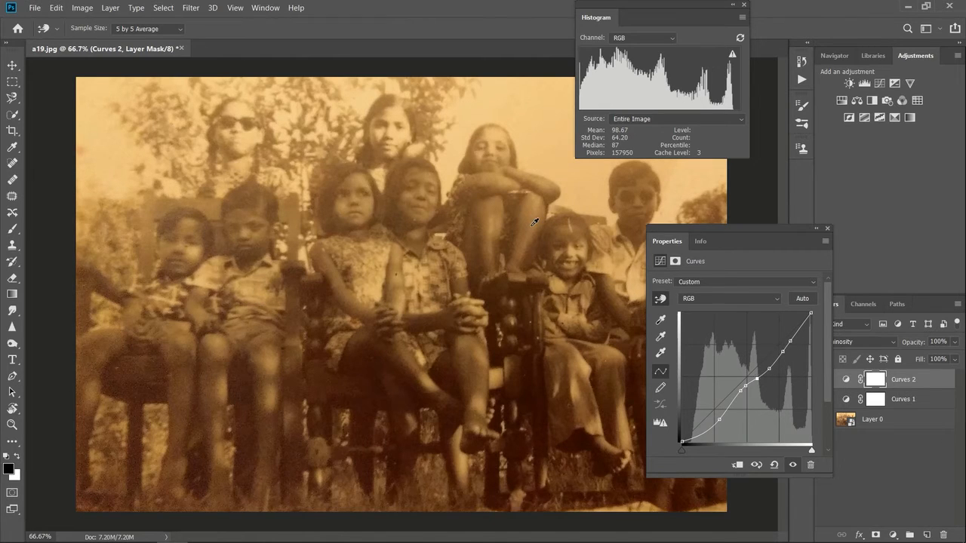
pyautogui.moveTo(531, 222); pyautogui.dragTo(532, 231)
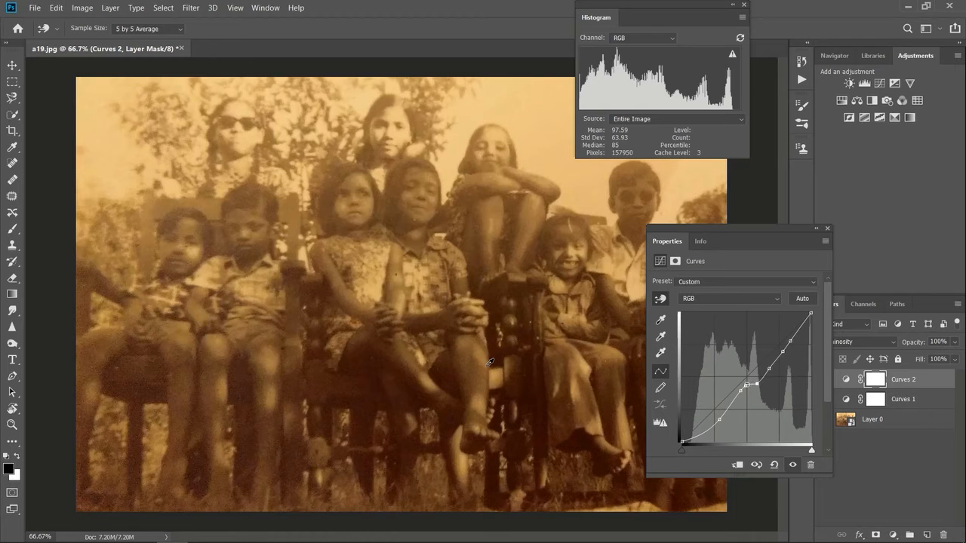
# Step: Try raising a darker point on the Curves 2 curve, and undo and redo the curve edits to compare
pyautogui.moveTo(733, 403)
pyautogui.mouseDown()
pyautogui.moveTo(722, 394)
pyautogui.moveTo(736, 409)
pyautogui.moveTo(731, 393)
pyautogui.mouseUp()
pyautogui.hotkey('ctrl', 'z')
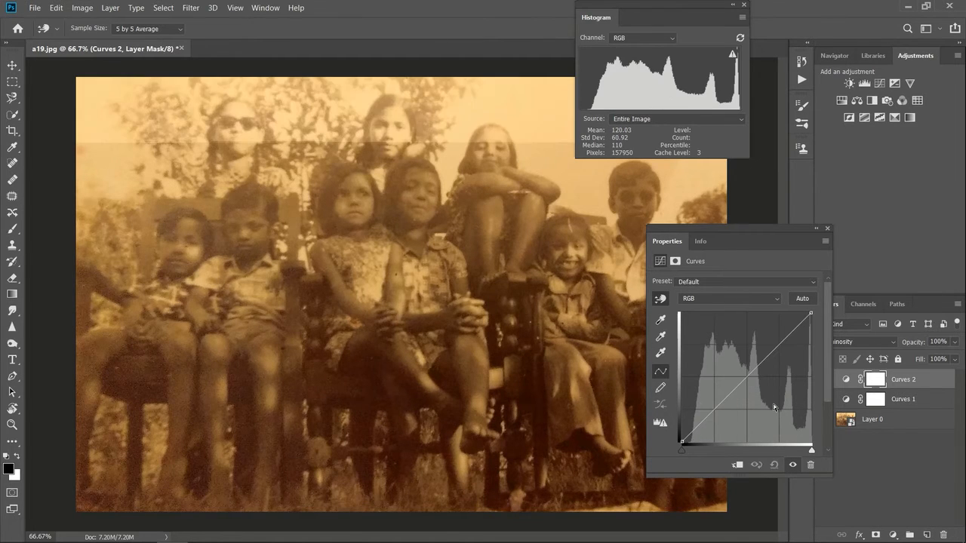
pyautogui.hotkey('ctrl', 'shift', 'z')
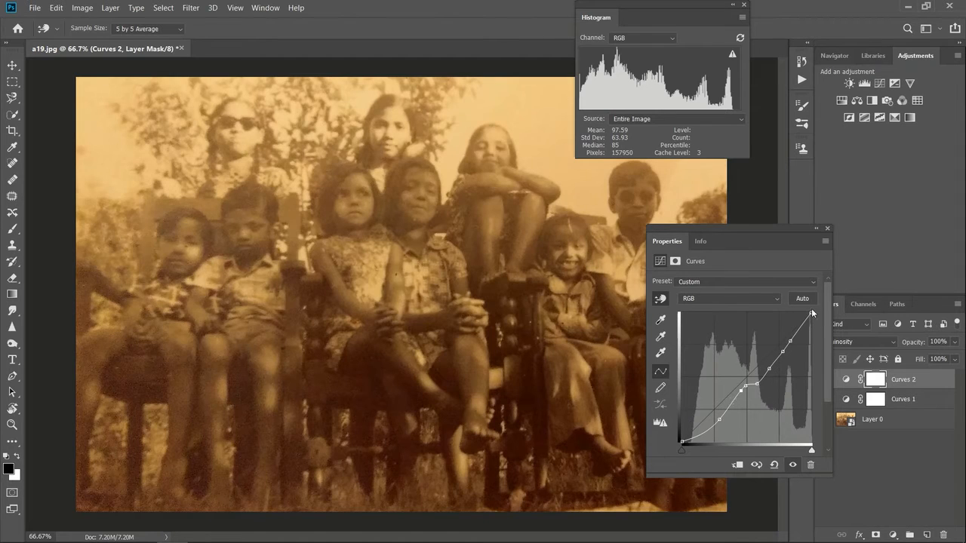
# Step: Put away the curve settings and toggle the visibility of Curves 2 to compare the photo before and after its correction
pyautogui.click(825, 228)
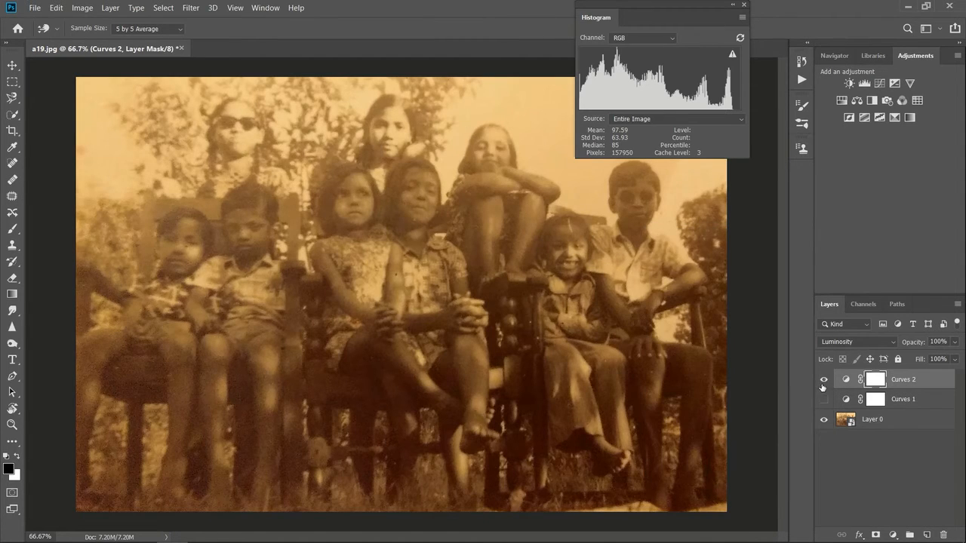
pyautogui.click(824, 380)
pyautogui.click(824, 380)
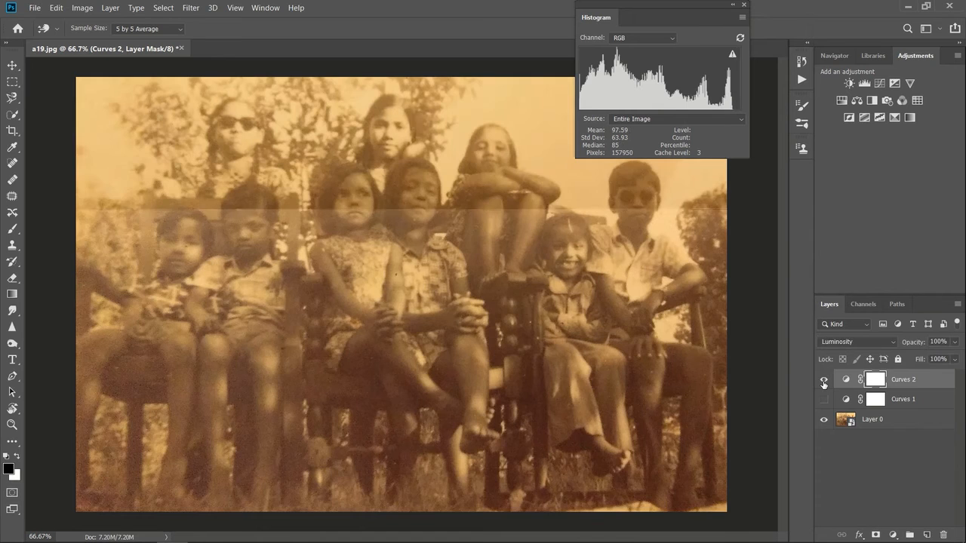
pyautogui.click(824, 380)
pyautogui.click(824, 380)
pyautogui.click(824, 380)
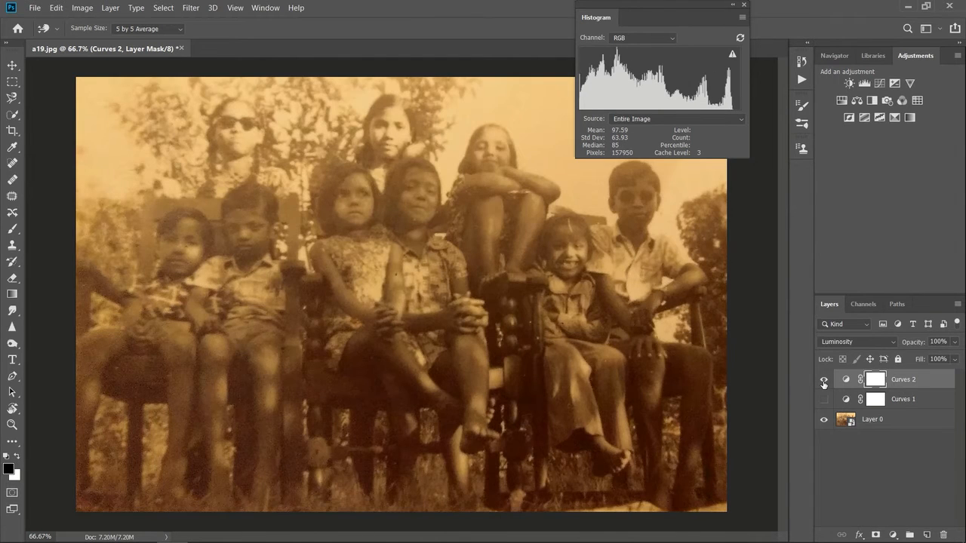
# Step: Hide Curves 2, show Curves 1 instead, and compare the photo with and without the Curves 1 correction
pyautogui.click(824, 380)
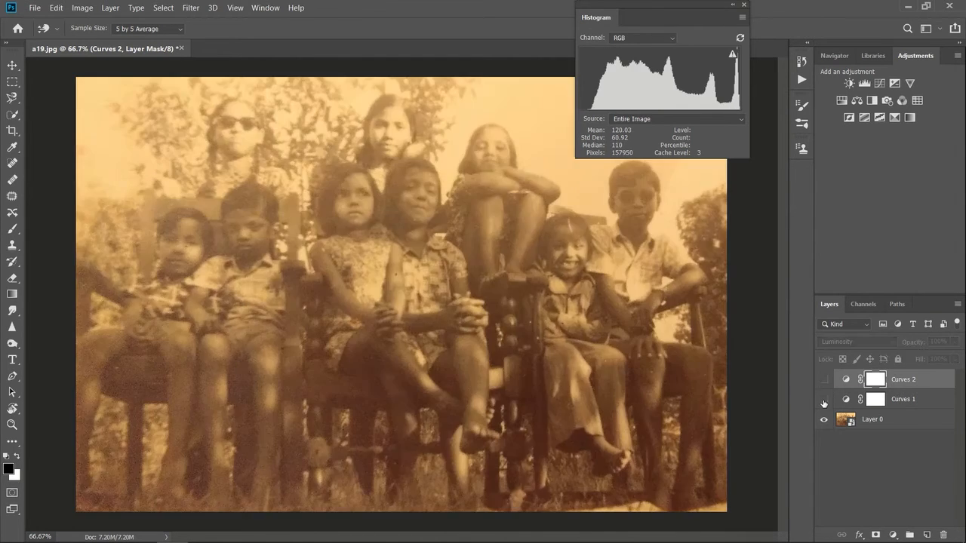
pyautogui.click(824, 400)
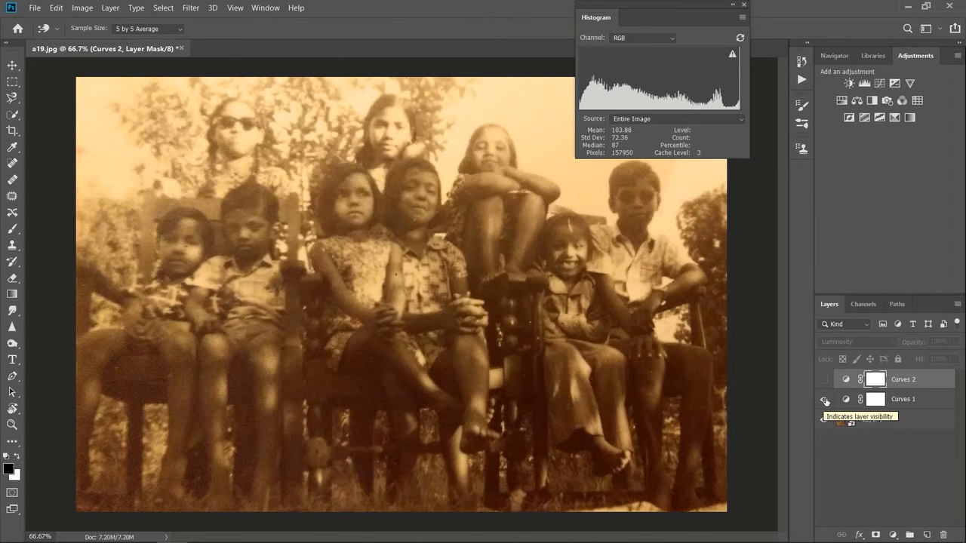
pyautogui.click(825, 401)
pyautogui.click(824, 400)
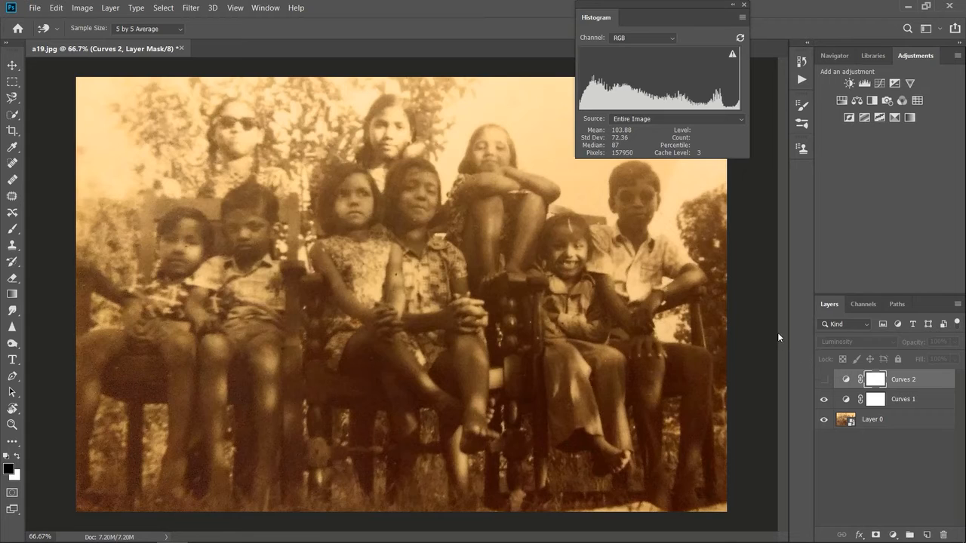
# Step: Deselect all layers and alternate the visibility of Curves 1 and Curves 2 to compare the two tonal corrections
pyautogui.click(892, 462)
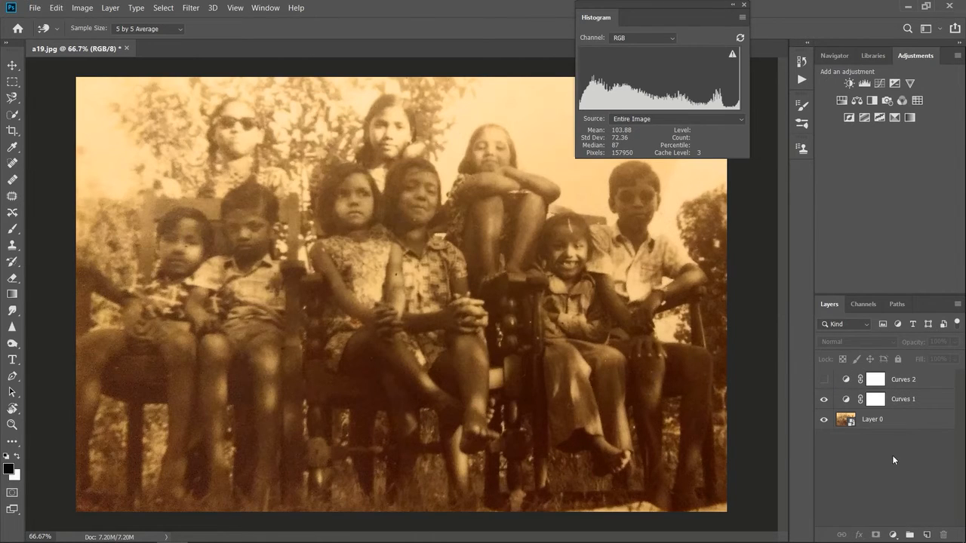
pyautogui.click(824, 399)
pyautogui.click(824, 382)
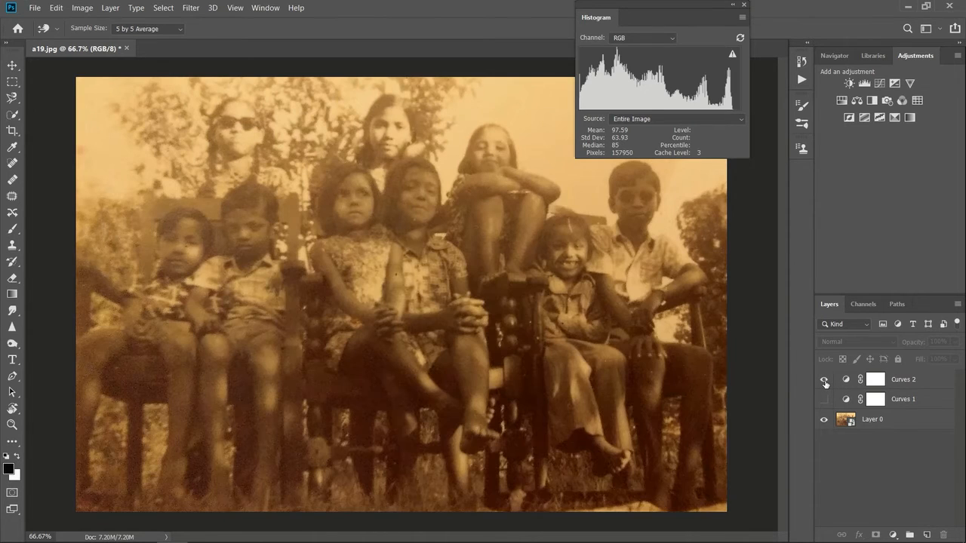
pyautogui.click(824, 382)
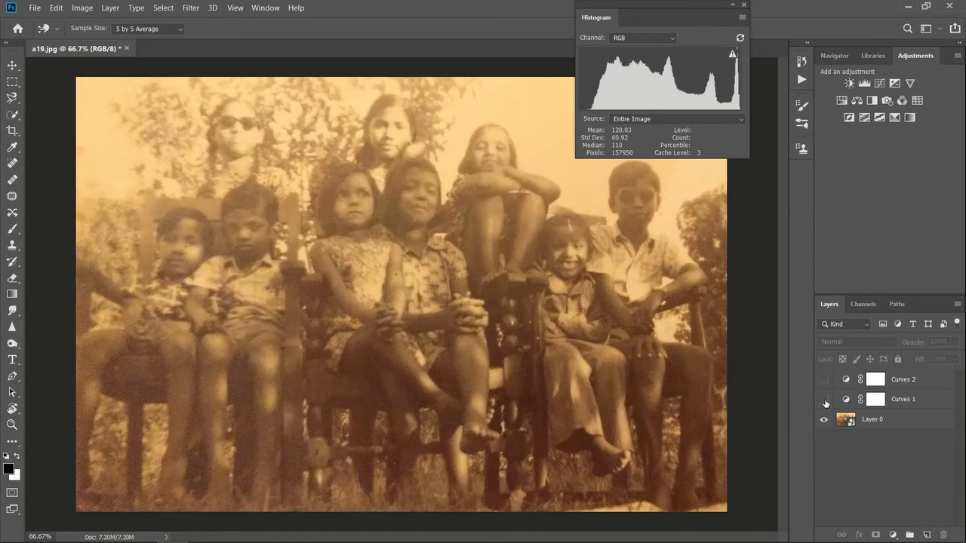
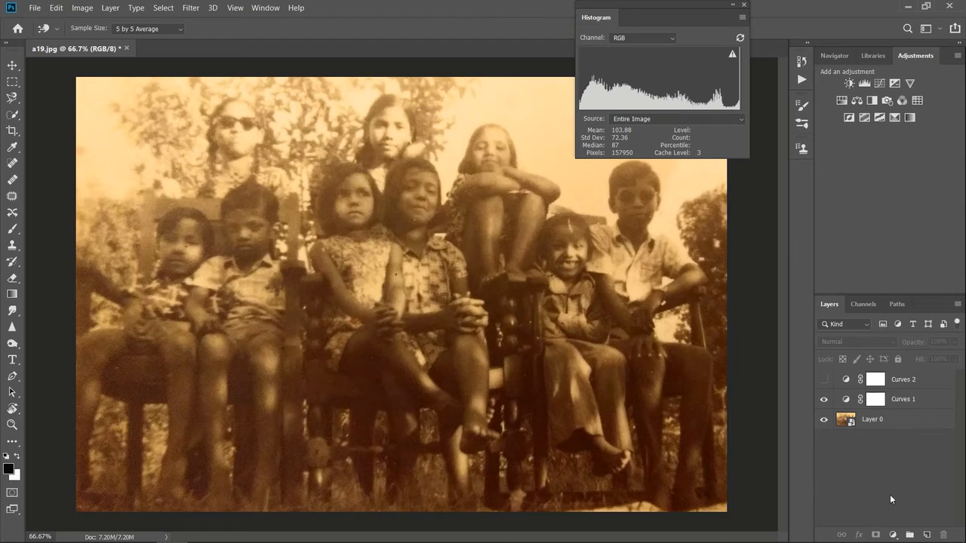
# Step: Add a third Curves adjustment layer and correct its Red channel by moving the black point inward, lowering the white end and darkening the midtones
pyautogui.click(893, 535)
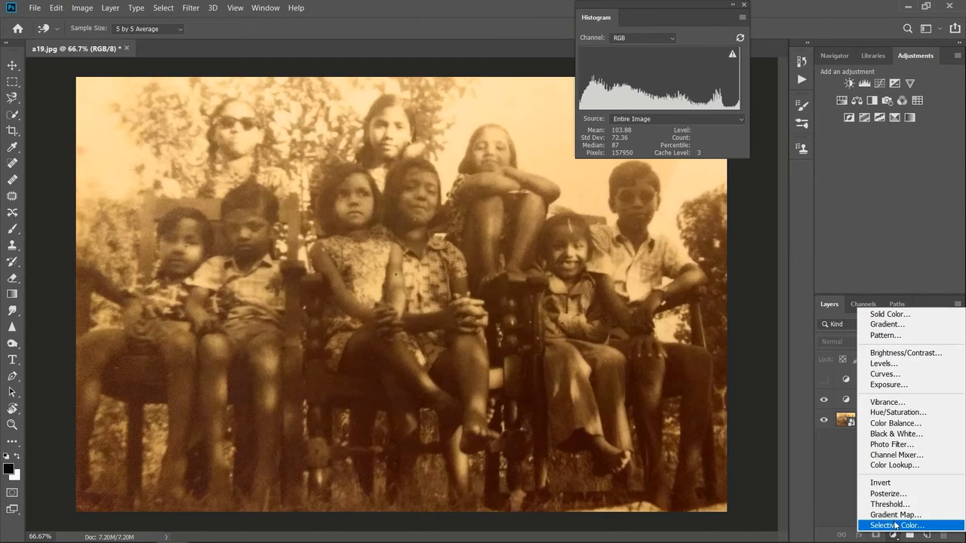
pyautogui.click(896, 368)
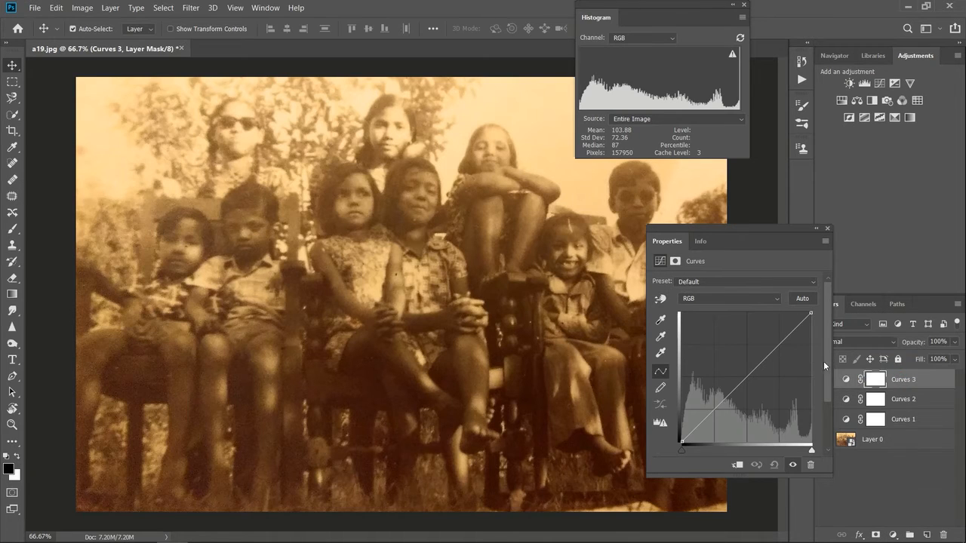
pyautogui.click(712, 299)
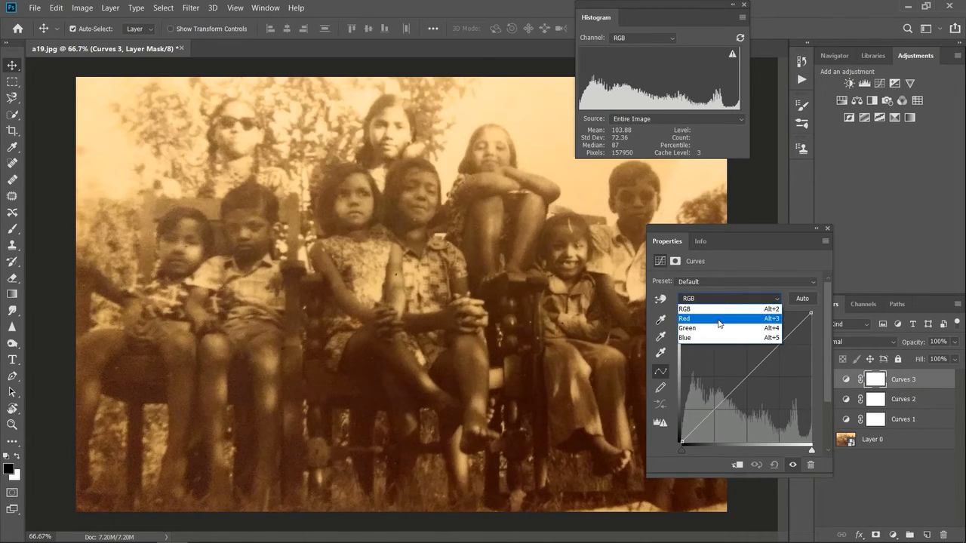
pyautogui.click(718, 319)
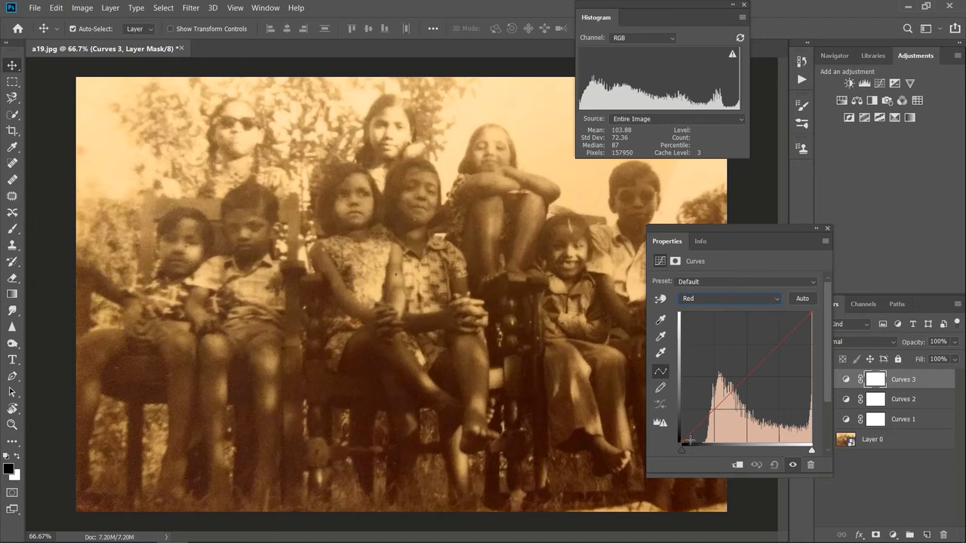
pyautogui.moveTo(683, 450); pyautogui.dragTo(700, 462)
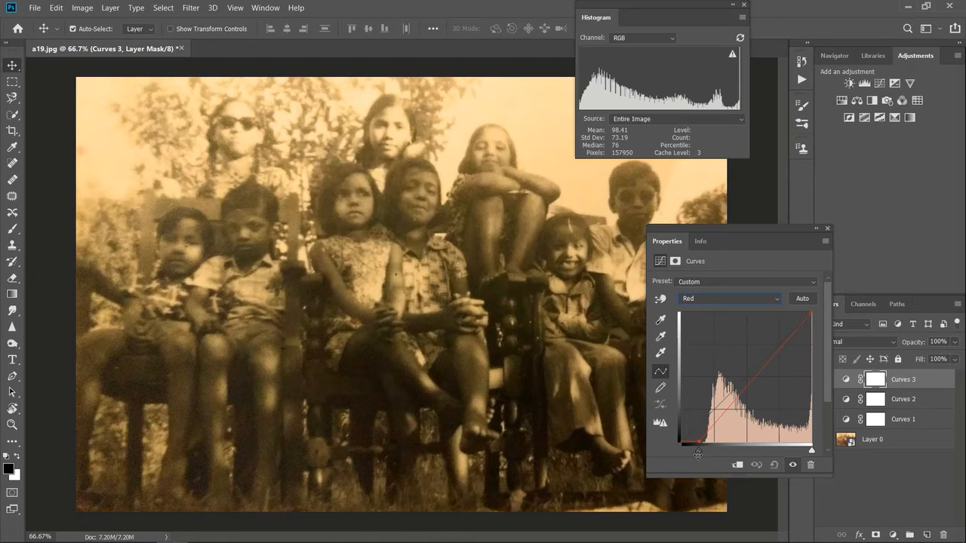
pyautogui.moveTo(812, 312); pyautogui.dragTo(839, 319)
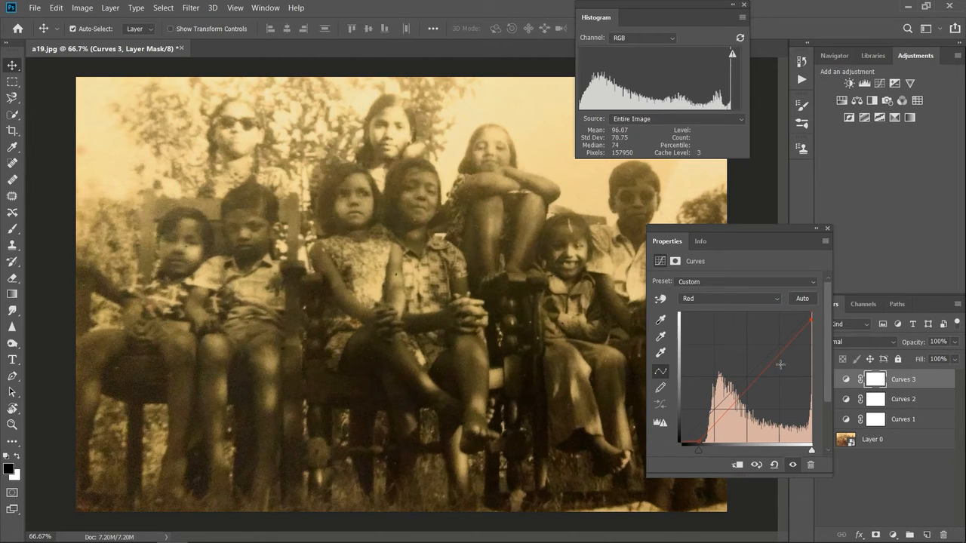
pyautogui.moveTo(758, 375)
pyautogui.mouseDown()
pyautogui.moveTo(767, 393)
pyautogui.moveTo(759, 381)
pyautogui.mouseUp()
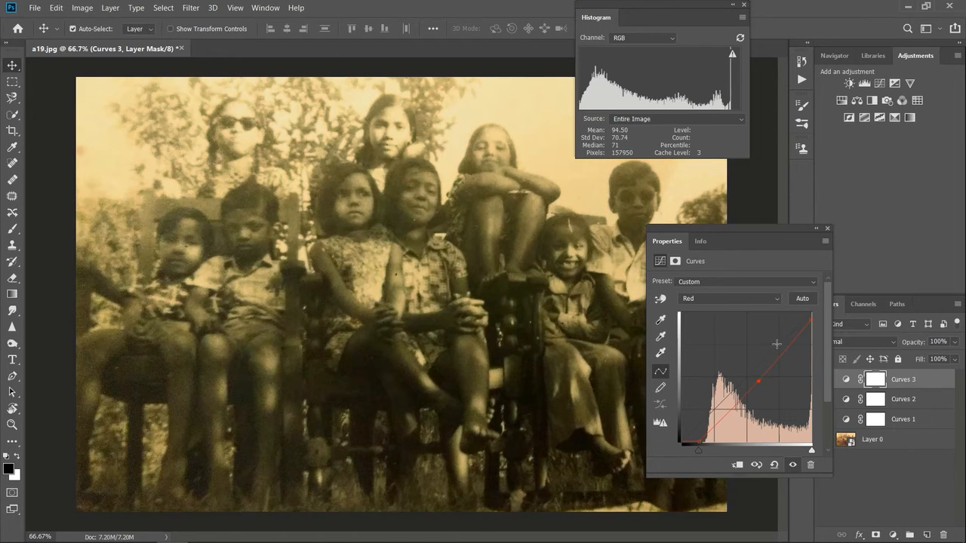
# Step: In the Green channel of Curves 3, move the black point slightly inward and pull the midtones down a little
pyautogui.click(751, 299)
pyautogui.click(736, 329)
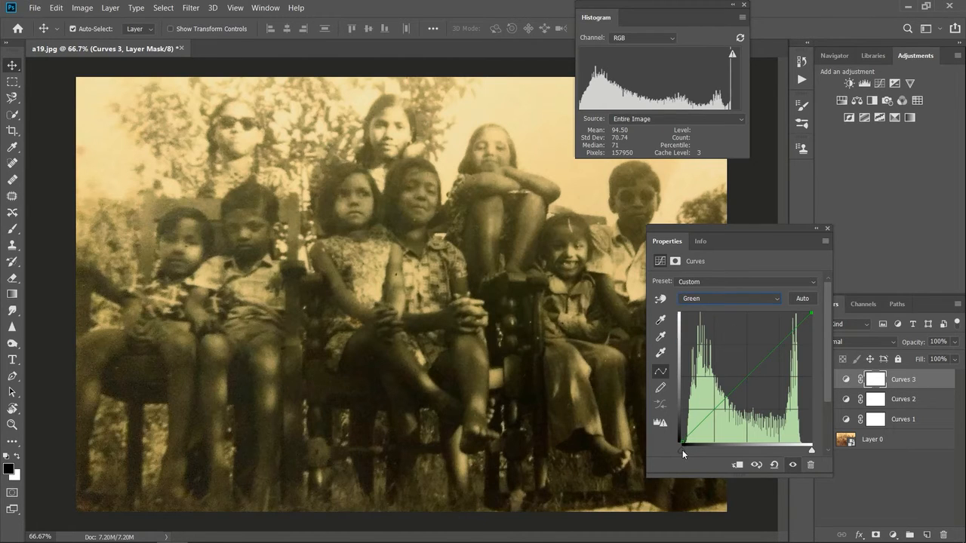
pyautogui.moveTo(685, 452); pyautogui.dragTo(685, 452)
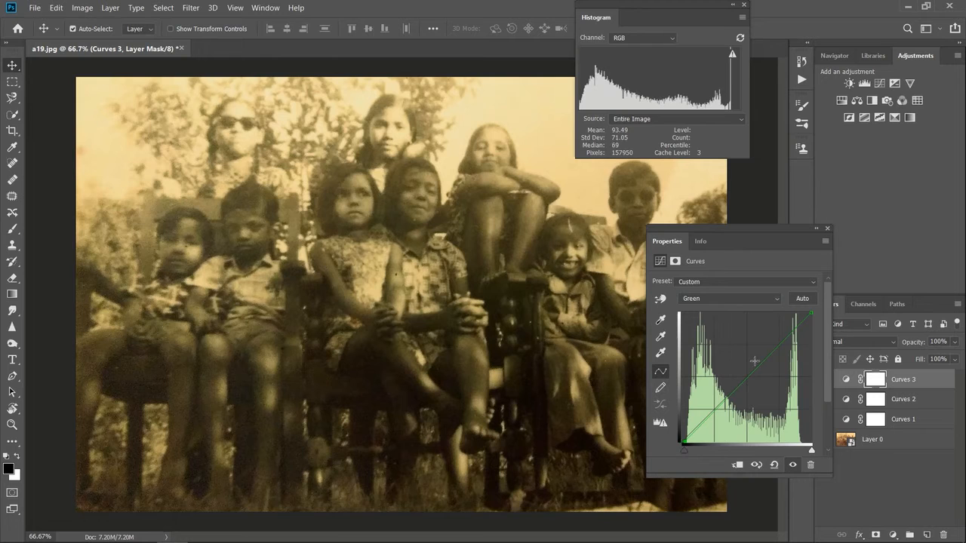
pyautogui.moveTo(811, 451)
pyautogui.mouseDown()
pyautogui.moveTo(803, 451)
pyautogui.moveTo(829, 452)
pyautogui.mouseUp()
pyautogui.moveTo(745, 377); pyautogui.dragTo(745, 385)
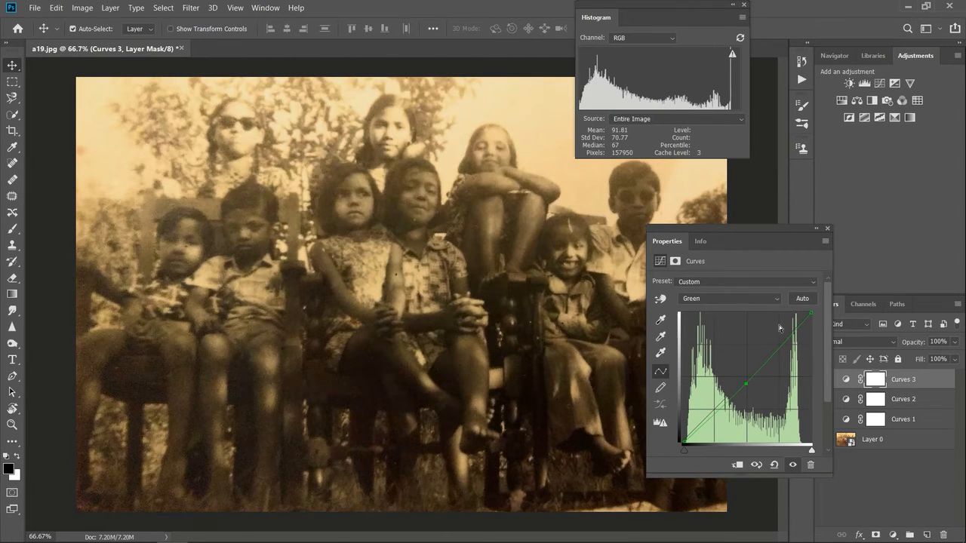
# Step: In the Blue channel of Curves 3, raise a point in the shadows to neutralise the yellow cast
pyautogui.click(773, 301)
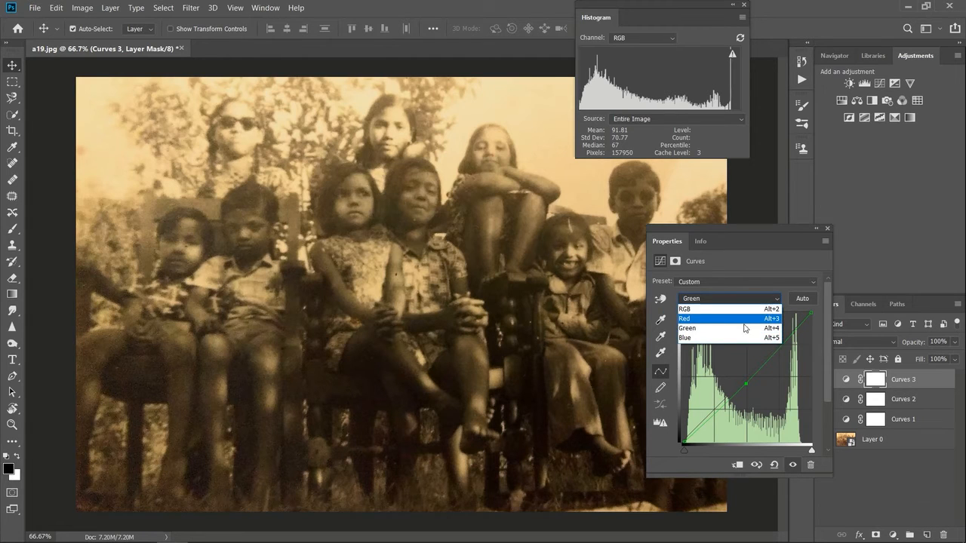
pyautogui.click(739, 338)
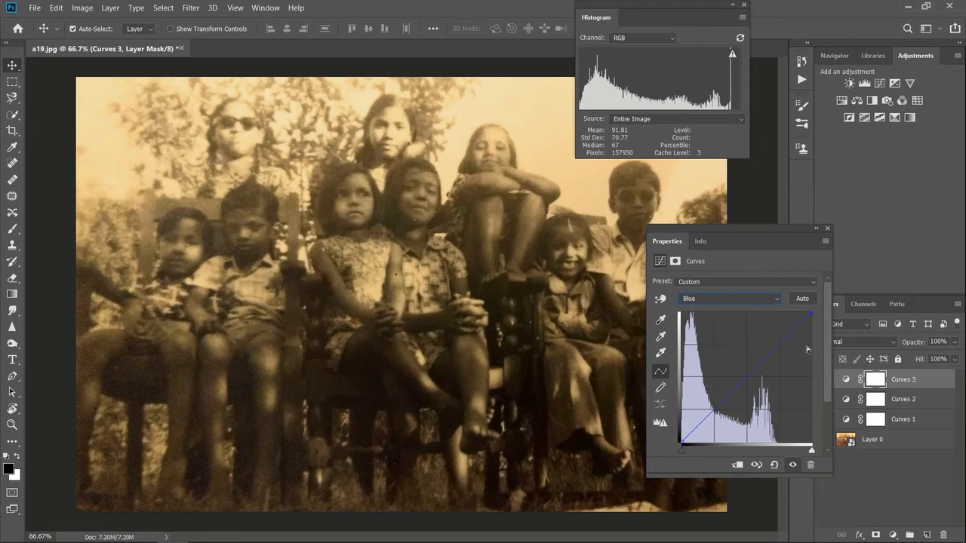
pyautogui.moveTo(811, 450); pyautogui.dragTo(842, 470)
pyautogui.moveTo(680, 448)
pyautogui.mouseDown()
pyautogui.moveTo(757, 462)
pyautogui.moveTo(668, 456)
pyautogui.mouseUp()
pyautogui.moveTo(700, 422); pyautogui.dragTo(696, 414)
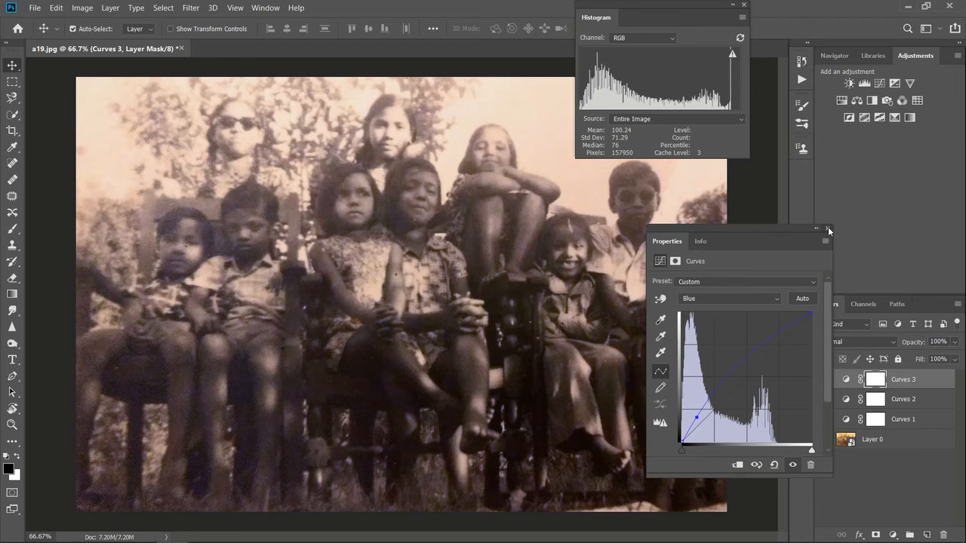
# Step: Put away the curve settings and toggle the visibility of Curves 3 and Curves 1 to compare the photo with and without each correction
pyautogui.click(828, 228)
pyautogui.click(823, 380)
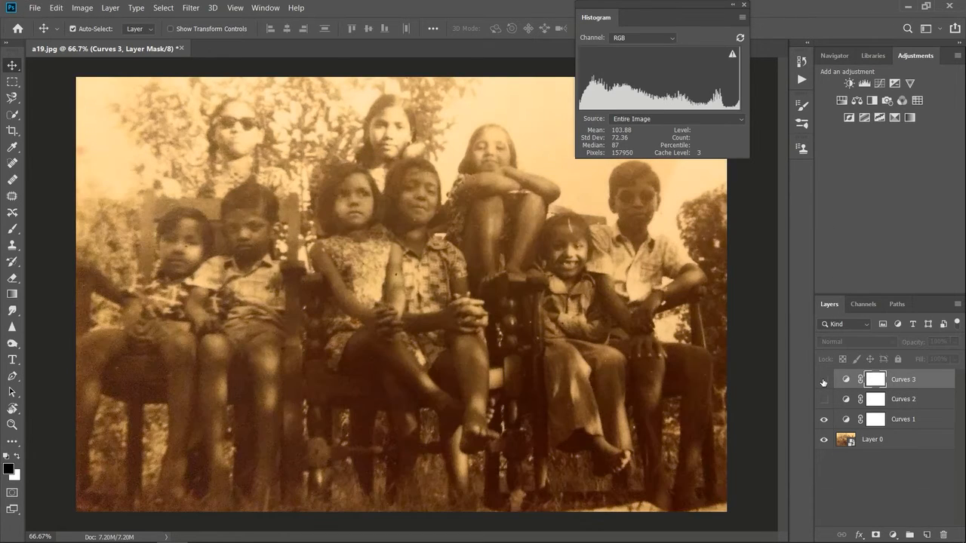
pyautogui.click(823, 381)
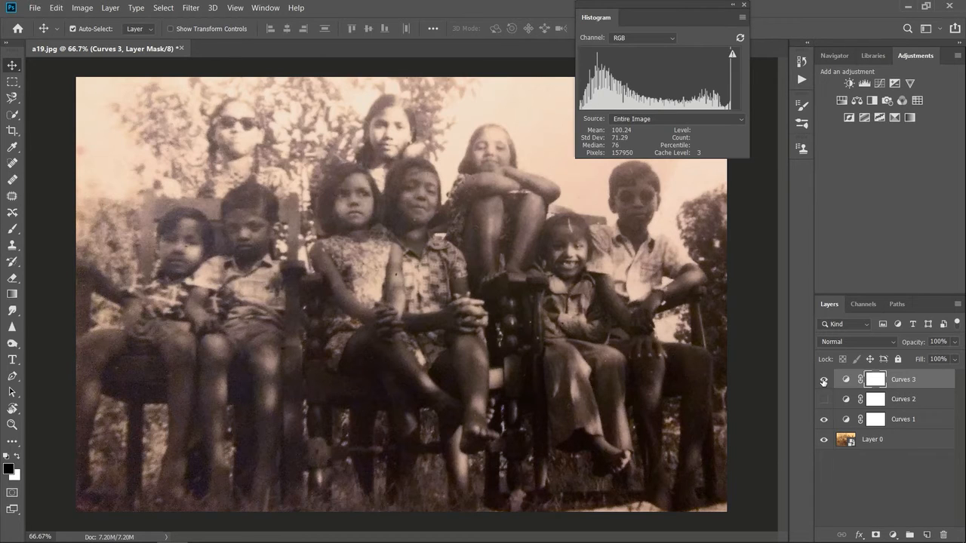
pyautogui.click(823, 420)
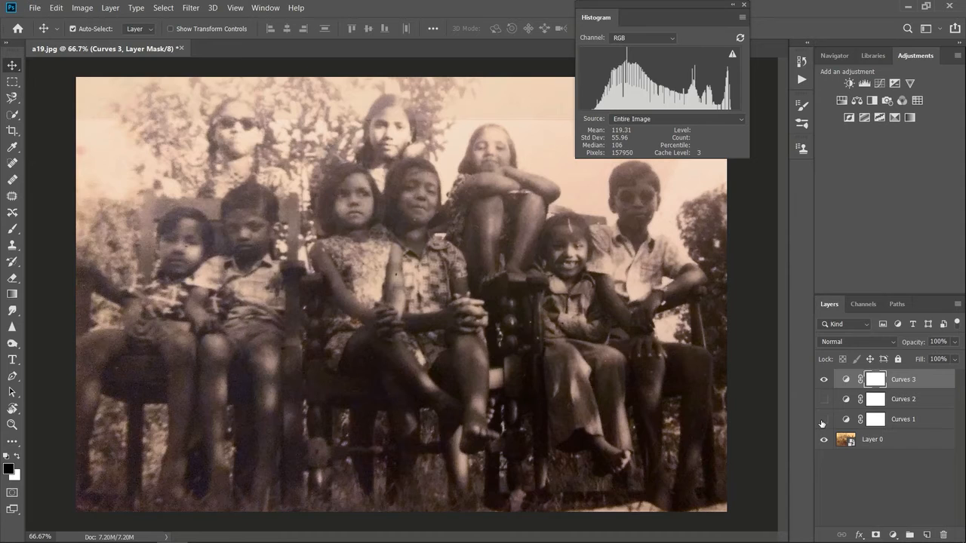
pyautogui.click(824, 419)
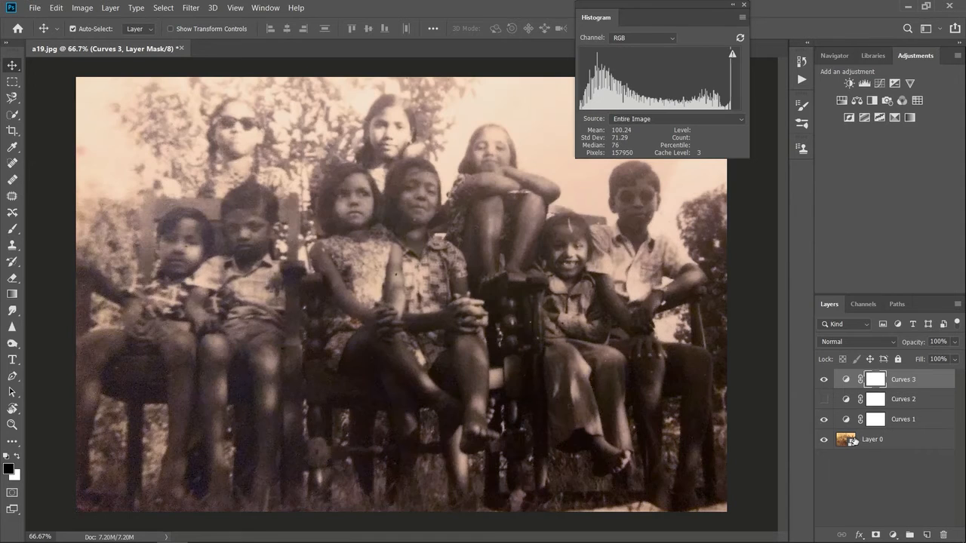
pyautogui.click(825, 380)
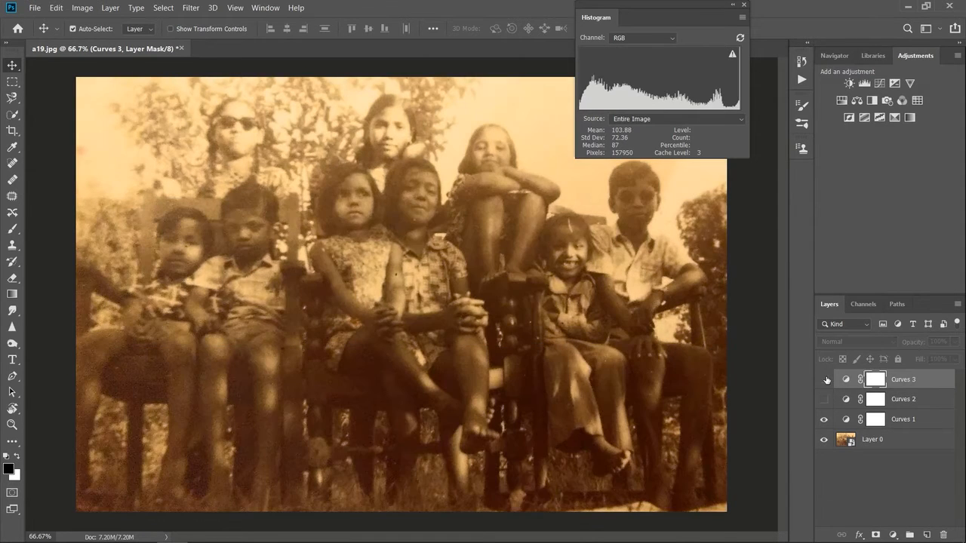
pyautogui.click(825, 380)
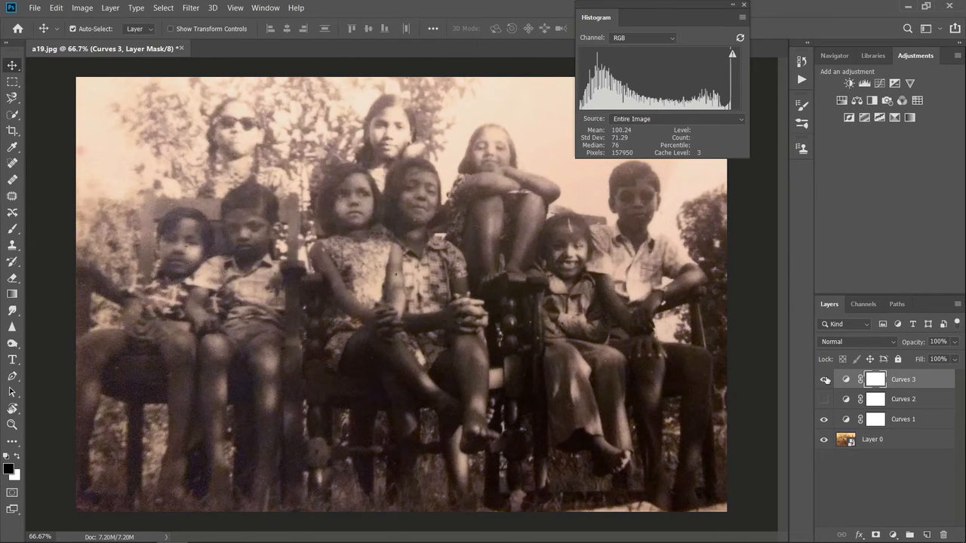
# Step: Close the histogram and hide Curves 3 and Curves 1 to view the uncorrected photo
pyautogui.click(745, 7)
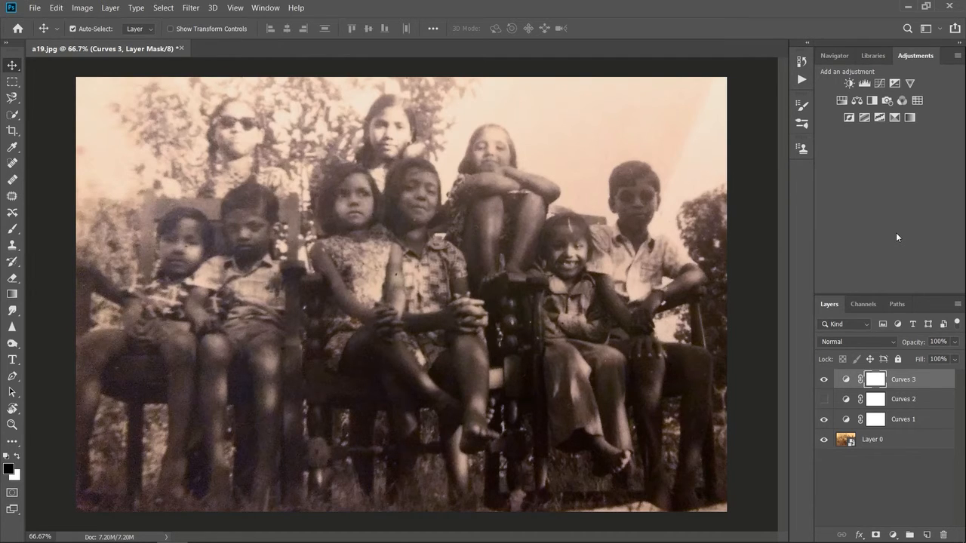
pyautogui.click(824, 381)
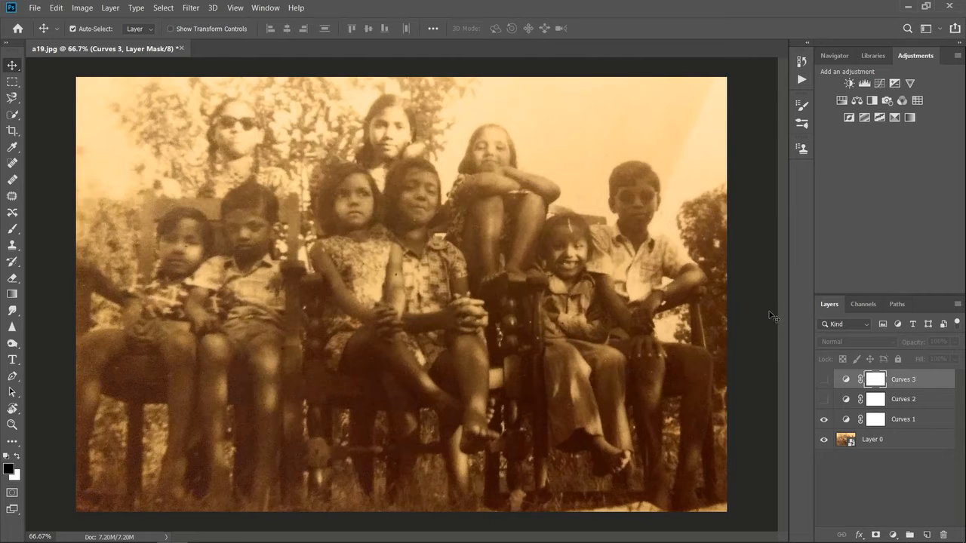
pyautogui.click(822, 421)
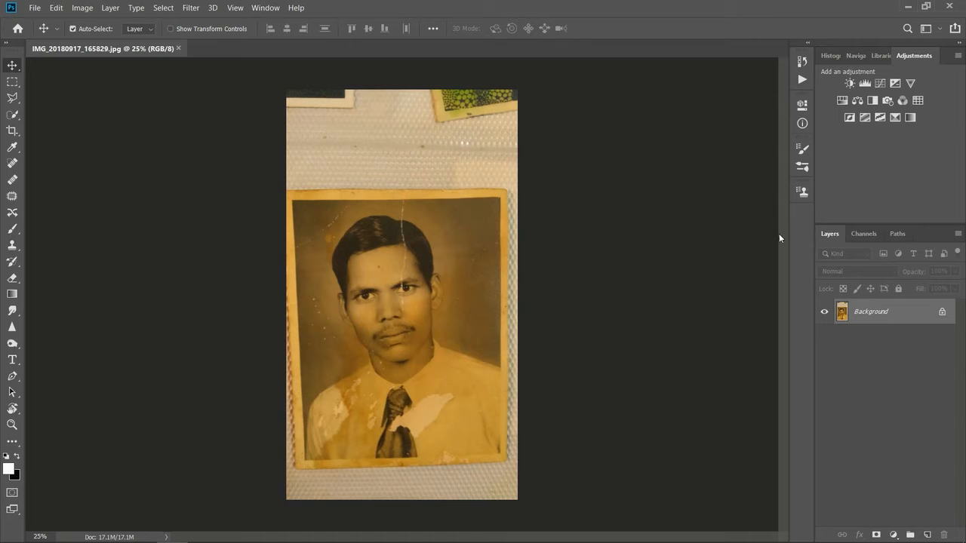
# Step: Unlock the background of IMG_20180917_165829.jpg as a normal layer, duplicate it and delete the duplicate
pyautogui.click(943, 312)
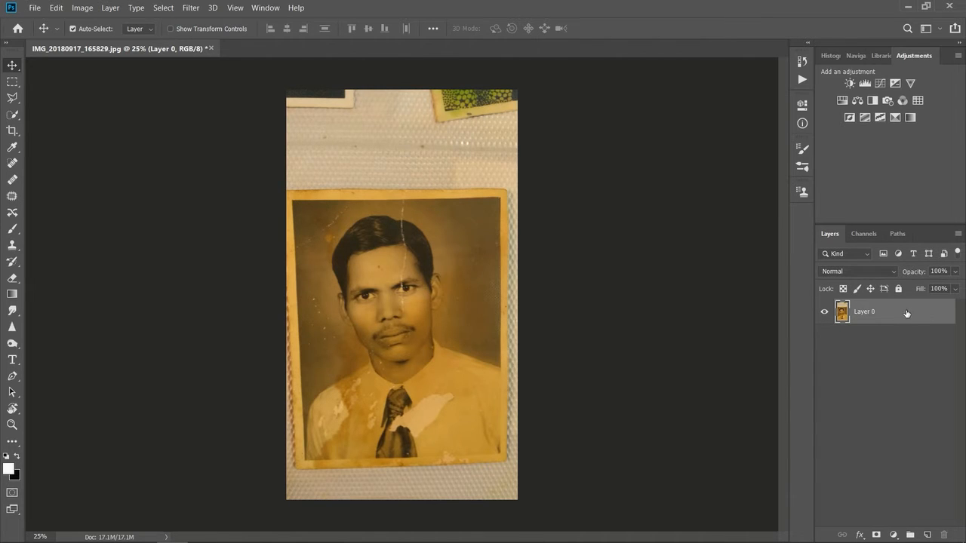
pyautogui.hotkey('ctrl', 'j')
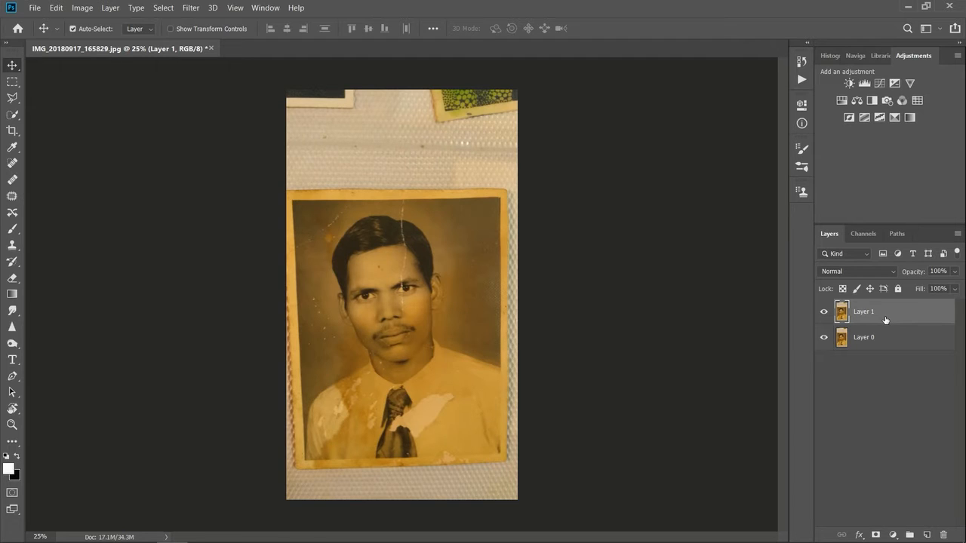
pyautogui.press('Delete')
# Step: Crop the image to a rectangular selection around the portrait print and clear the selection
pyautogui.click(12, 81)
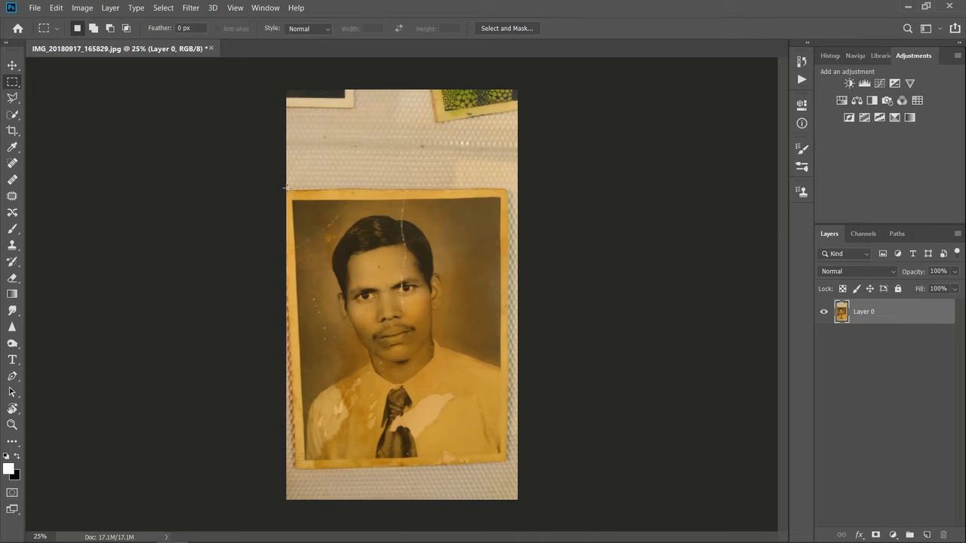
pyautogui.moveTo(286, 190); pyautogui.dragTo(507, 466)
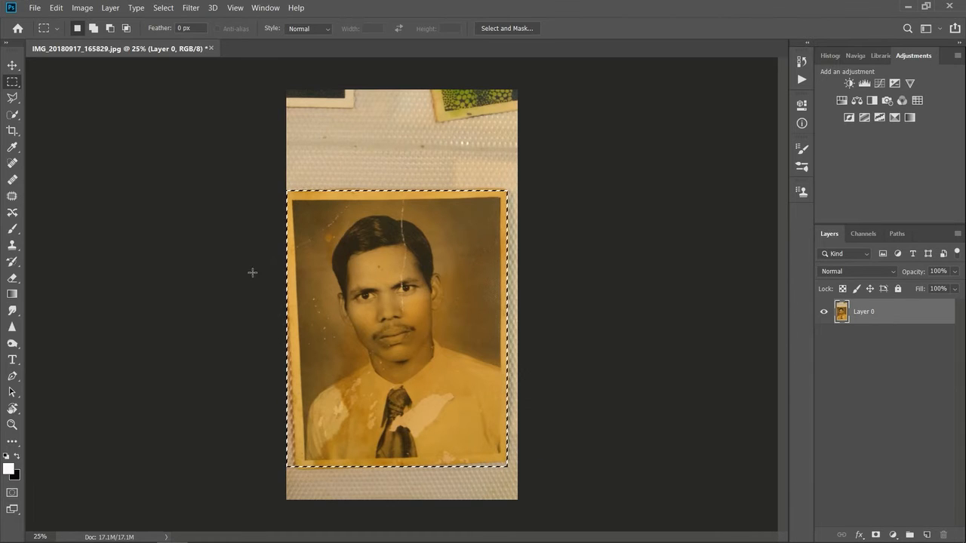
pyautogui.click(71, 9)
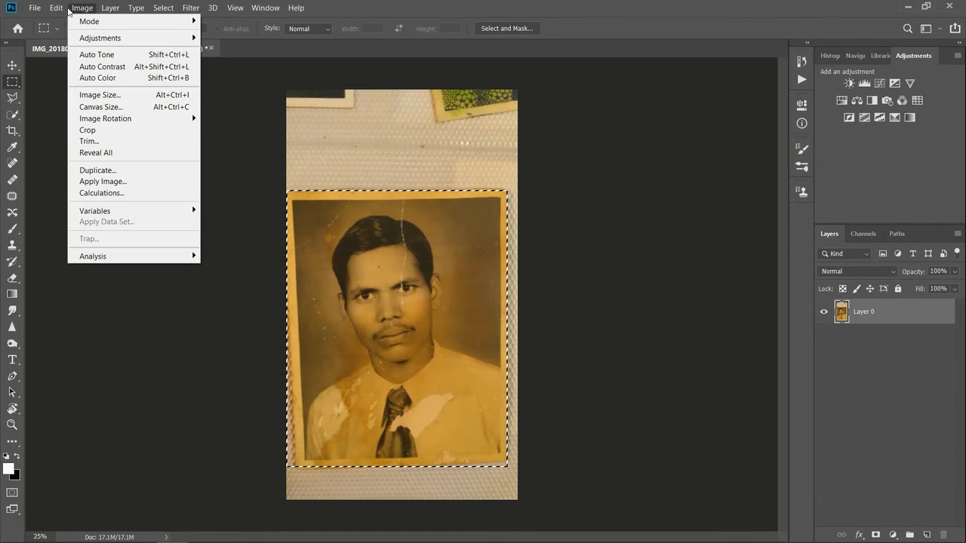
pyautogui.click(116, 131)
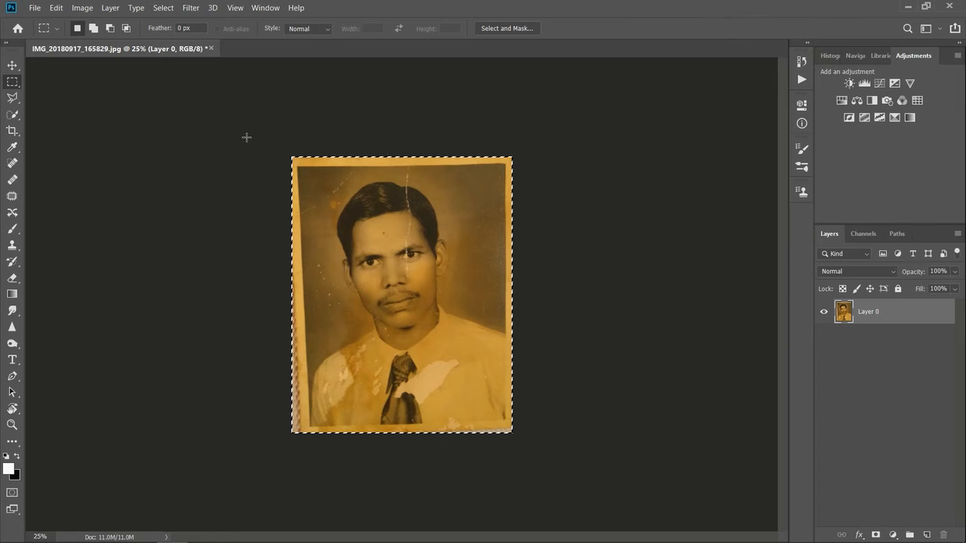
pyautogui.click(12, 66)
pyautogui.click(140, 167)
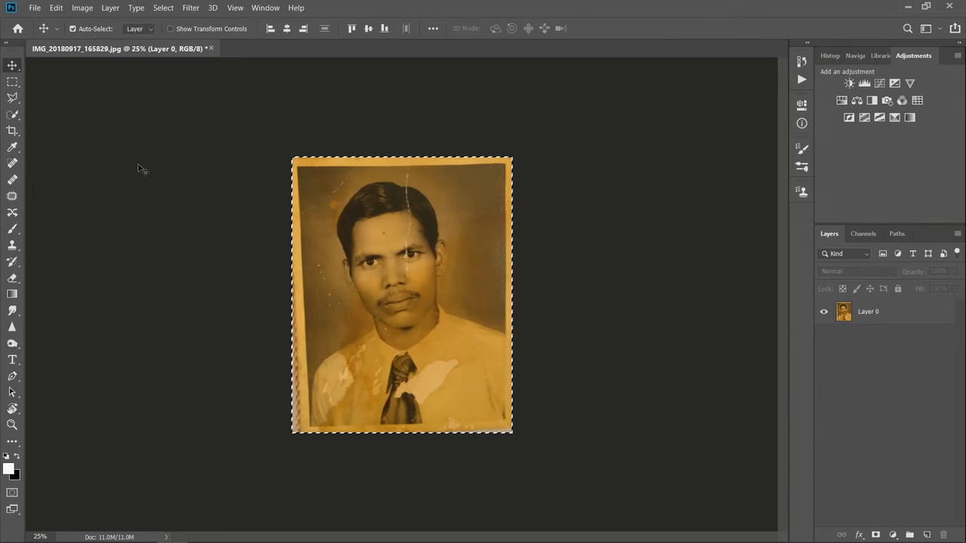
pyautogui.click(12, 82)
pyautogui.click(329, 211)
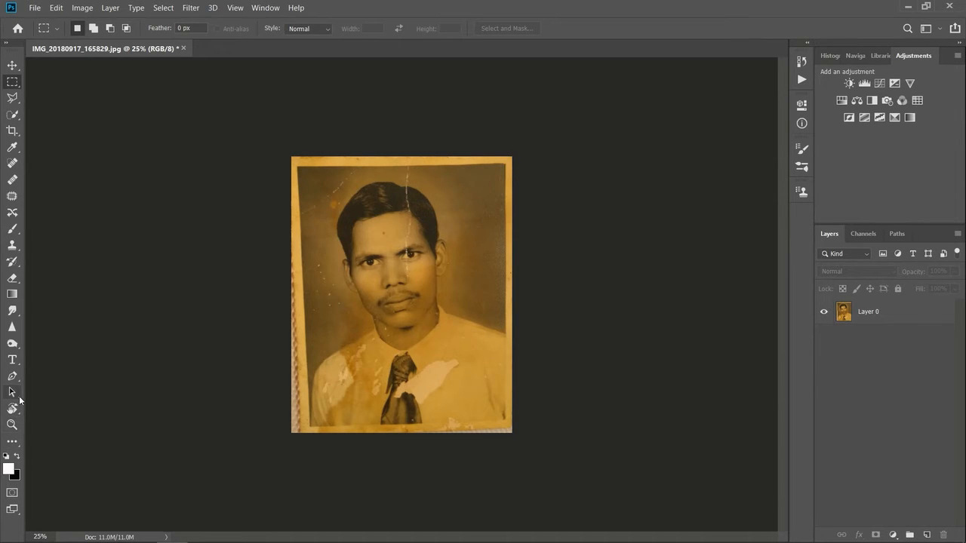
# Step: Rotate the canvas view by about 1° and try a rectangular selection around the tilted portrait print
pyautogui.click(15, 410)
pyautogui.moveTo(476, 279); pyautogui.dragTo(480, 280)
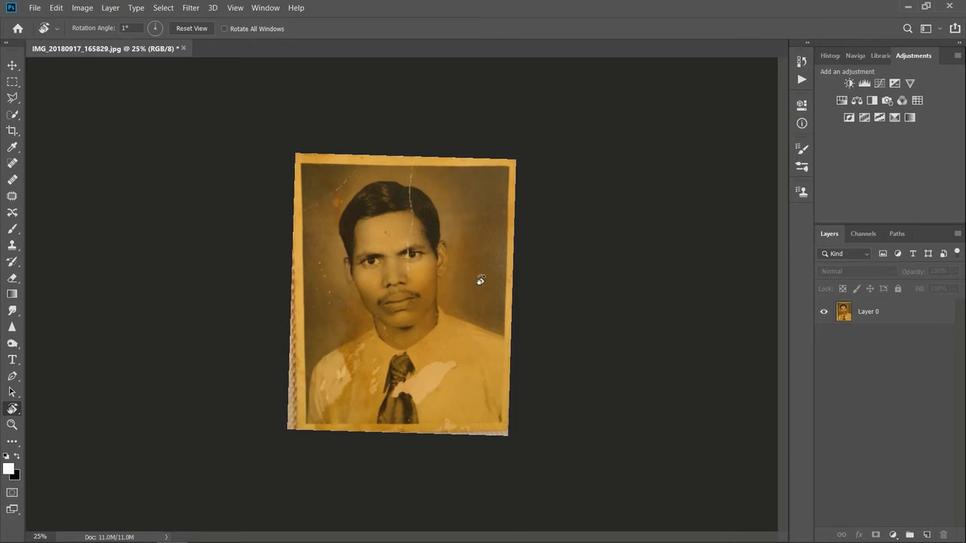
pyautogui.hotkey('ctrl', '+')
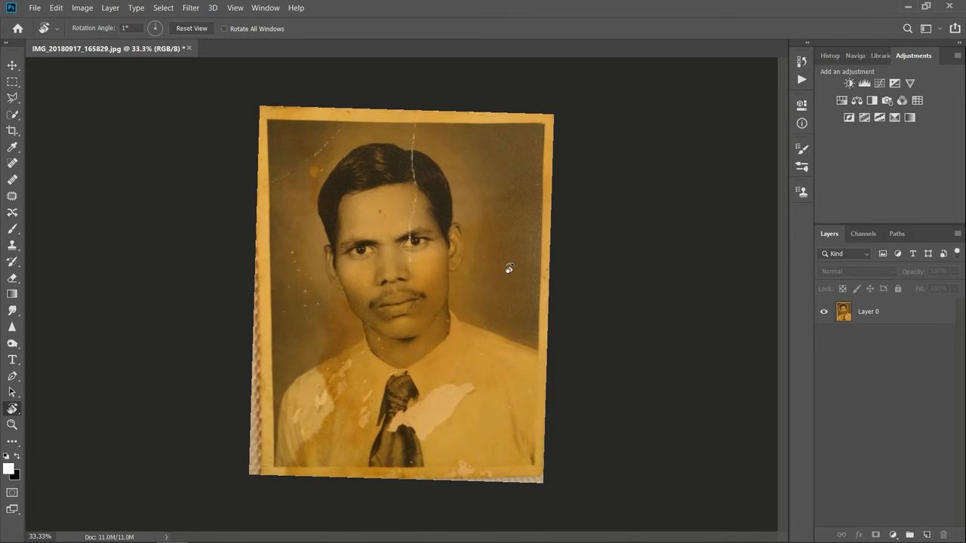
pyautogui.click(12, 81)
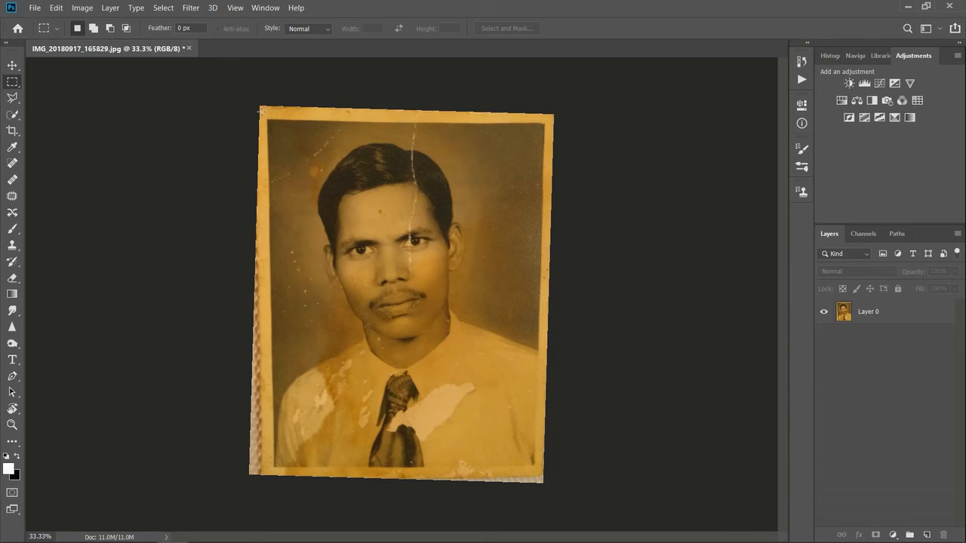
pyautogui.moveTo(261, 110); pyautogui.dragTo(538, 472)
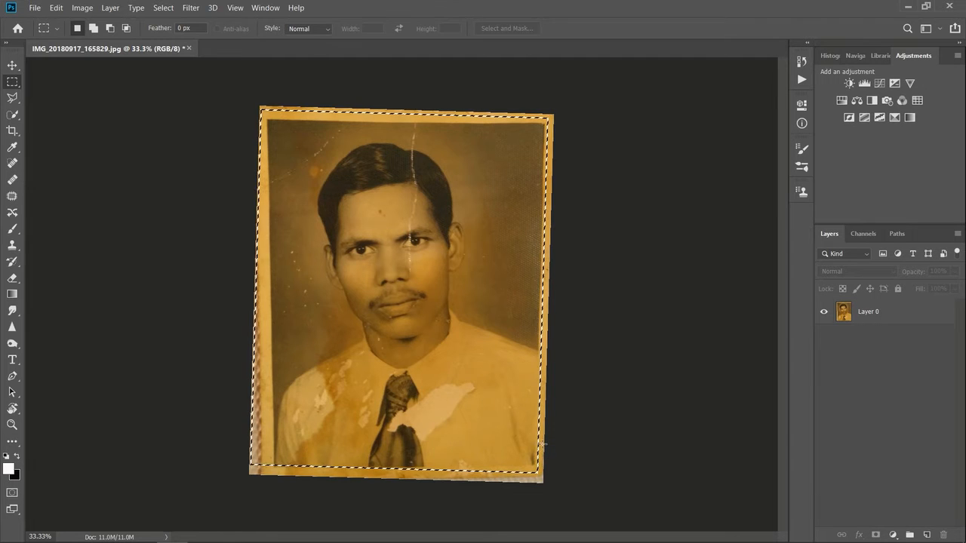
pyautogui.click(568, 387)
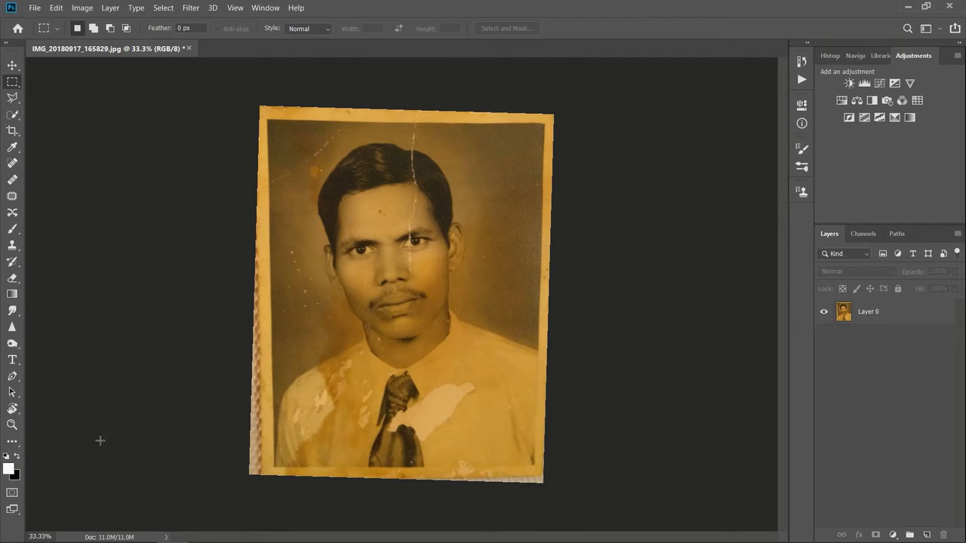
# Step: Fine-tune the canvas view's rotation, try a rectangular selection around the tilted portrait and clear it
pyautogui.click(13, 408)
pyautogui.moveTo(428, 308); pyautogui.dragTo(444, 305)
pyautogui.click(12, 81)
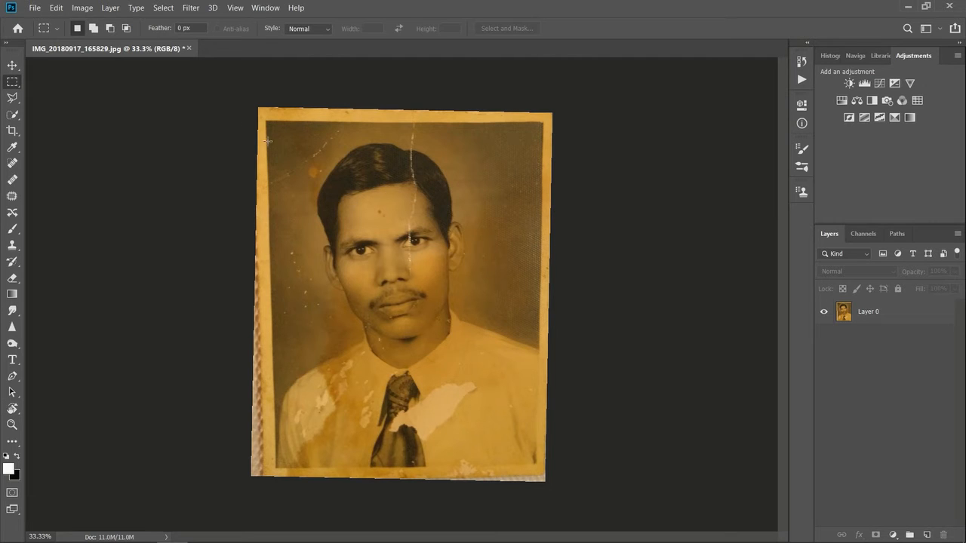
pyautogui.moveTo(262, 116); pyautogui.dragTo(519, 450)
pyautogui.click(399, 310)
# Step: Crop the image to a rectangular selection of about 21.7 × 29.2 in inside the print's border and clear the selection
pyautogui.moveTo(542, 121); pyautogui.dragTo(275, 469)
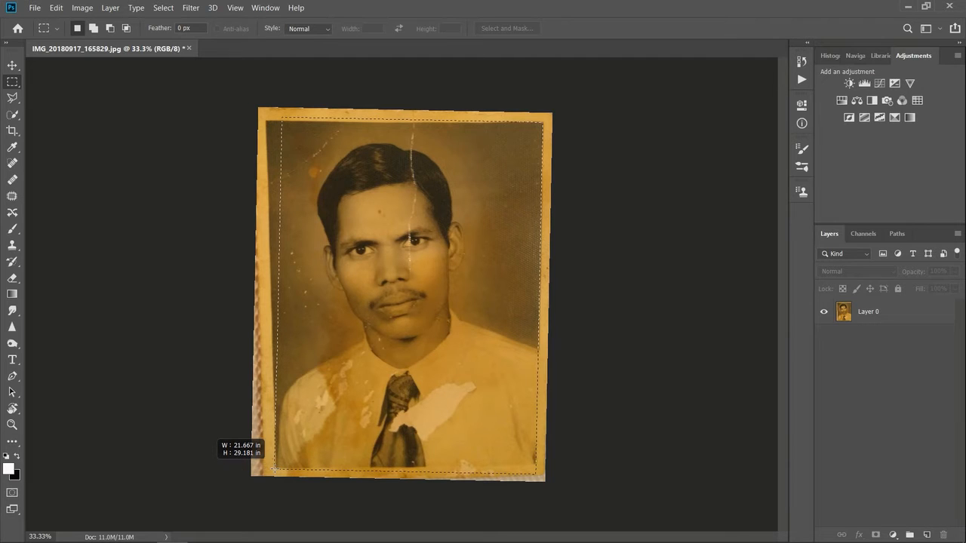
pyautogui.moveTo(275, 469); pyautogui.dragTo(276, 470)
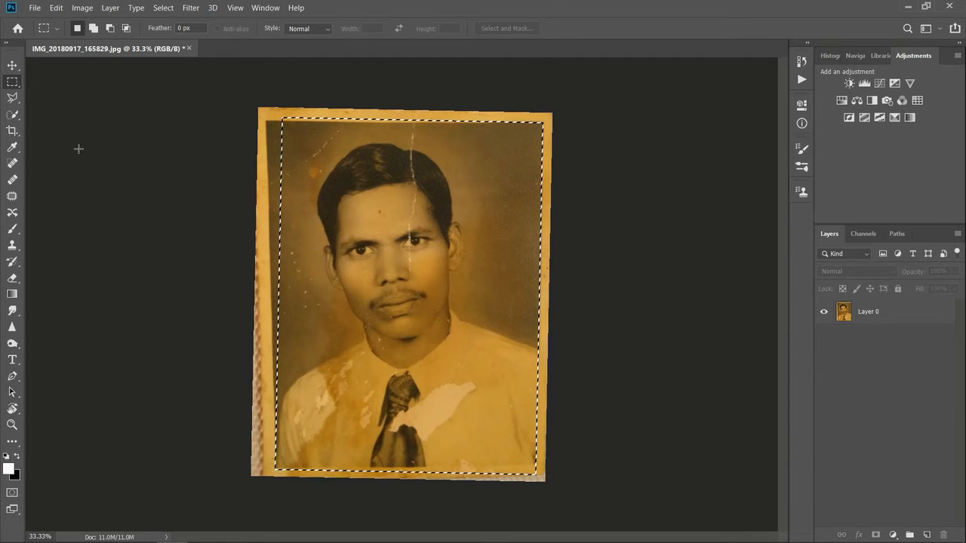
pyautogui.click(78, 9)
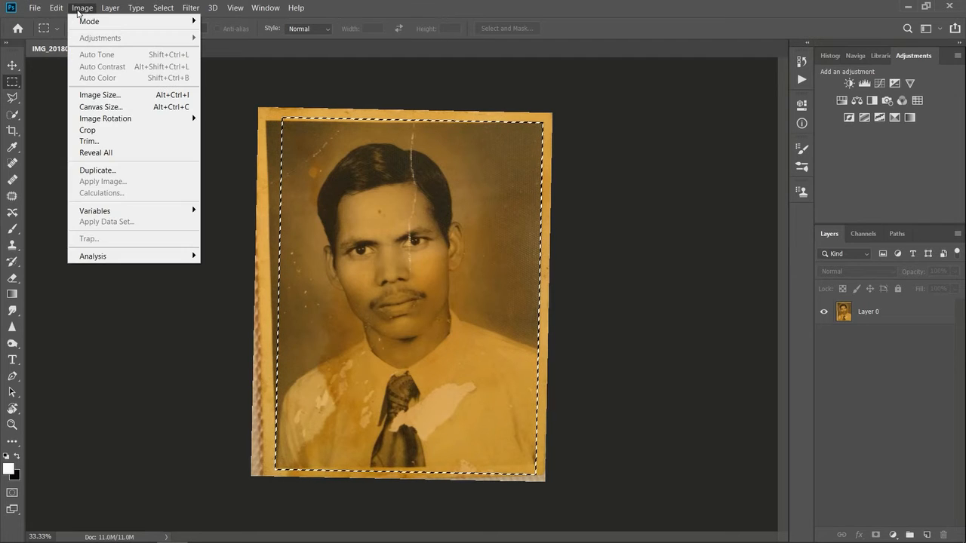
pyautogui.click(106, 130)
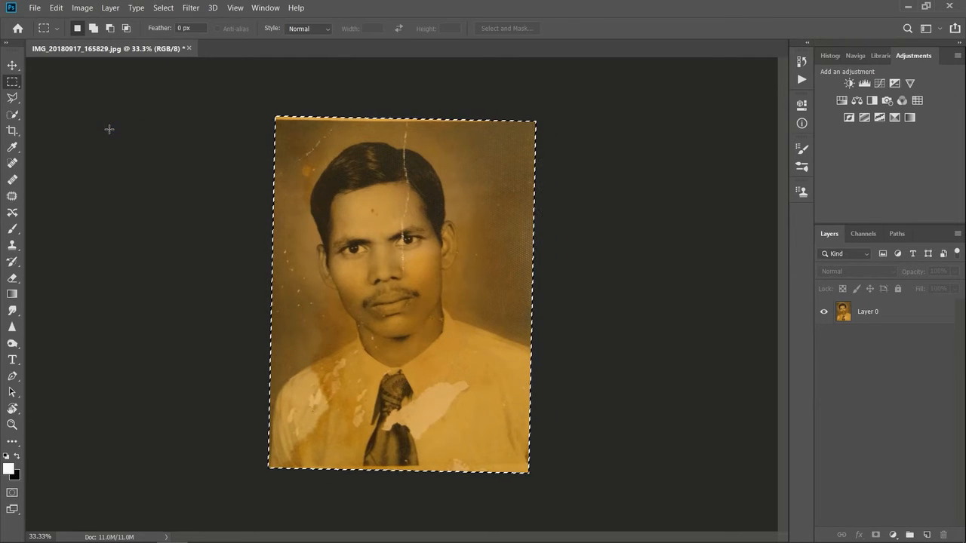
pyautogui.click(12, 66)
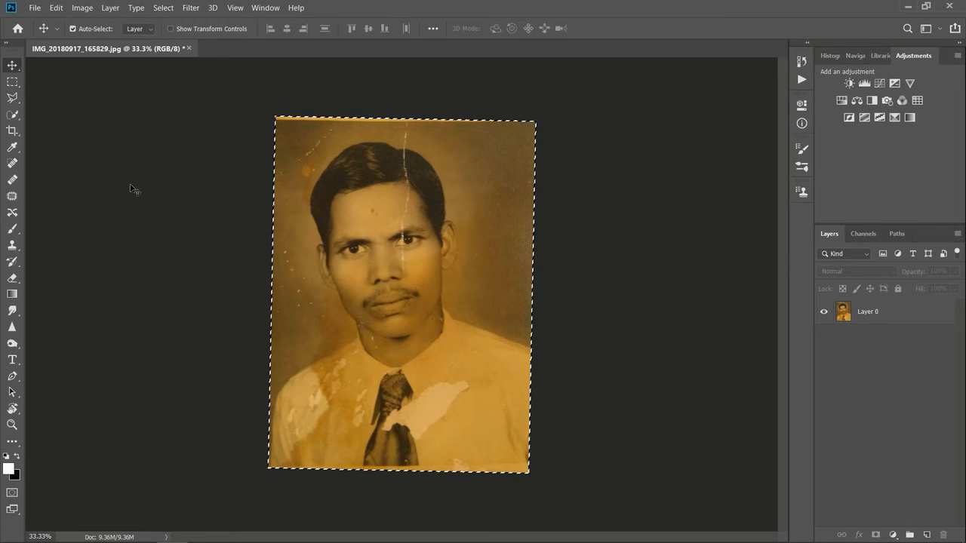
pyautogui.click(12, 81)
pyautogui.click(247, 187)
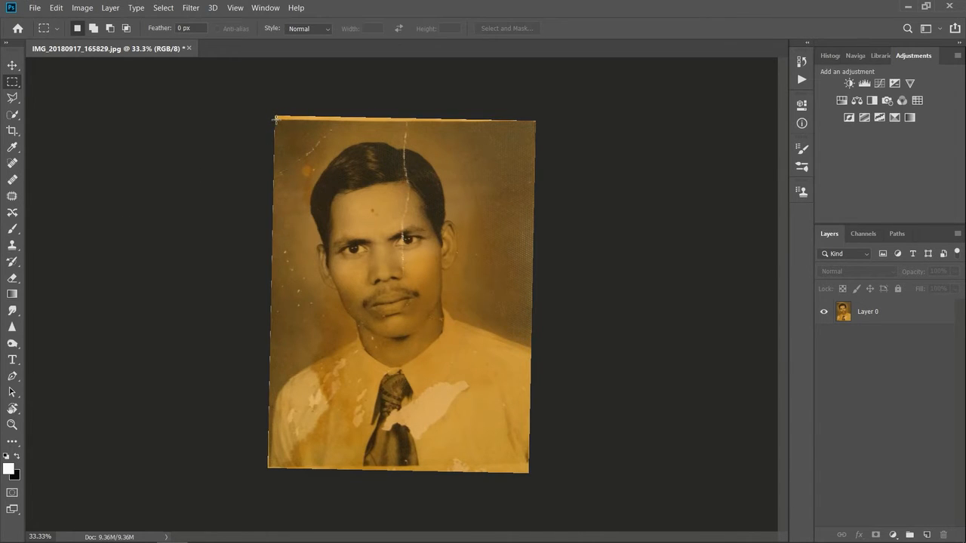
# Step: Crop the image again to a rectangular selection of about 21.5 × 28.3 in that trims the remaining border strips, and deselect
pyautogui.moveTo(282, 129); pyautogui.dragTo(529, 465)
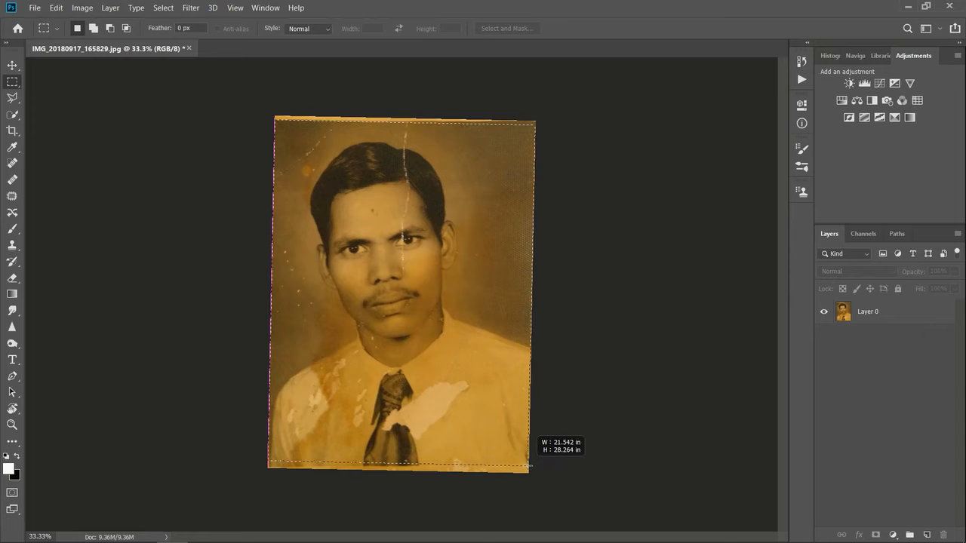
pyautogui.moveTo(528, 465); pyautogui.dragTo(528, 466)
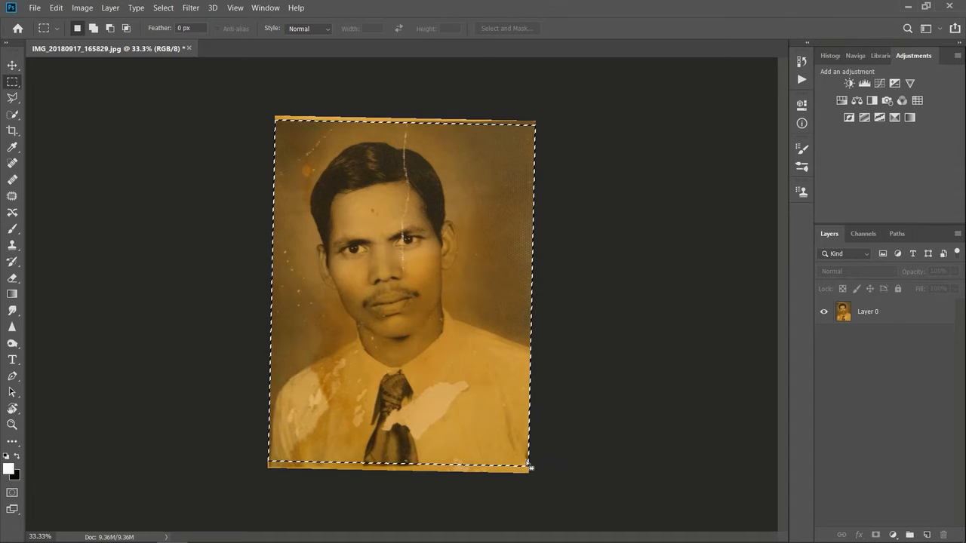
pyautogui.click(80, 9)
pyautogui.click(101, 130)
pyautogui.press('v')
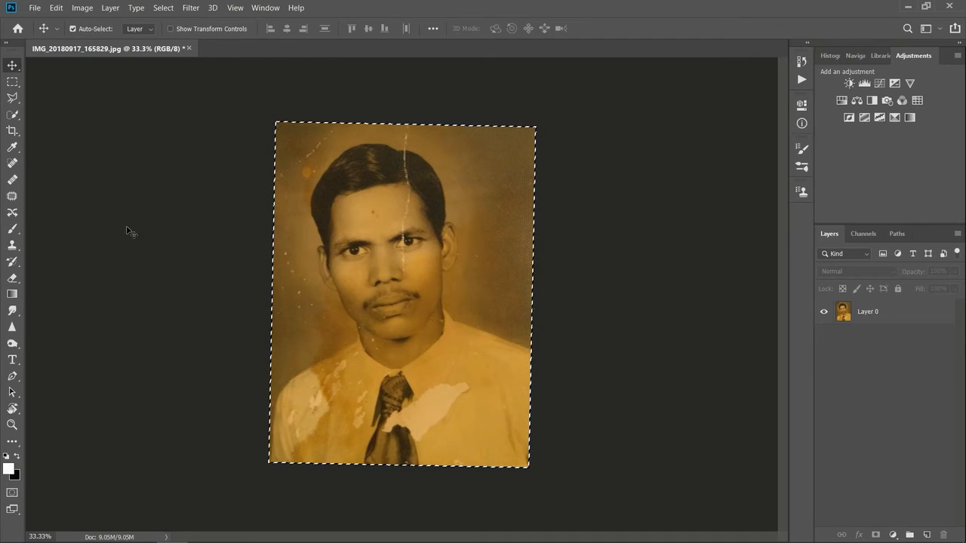
pyautogui.click(12, 82)
pyautogui.click(179, 209)
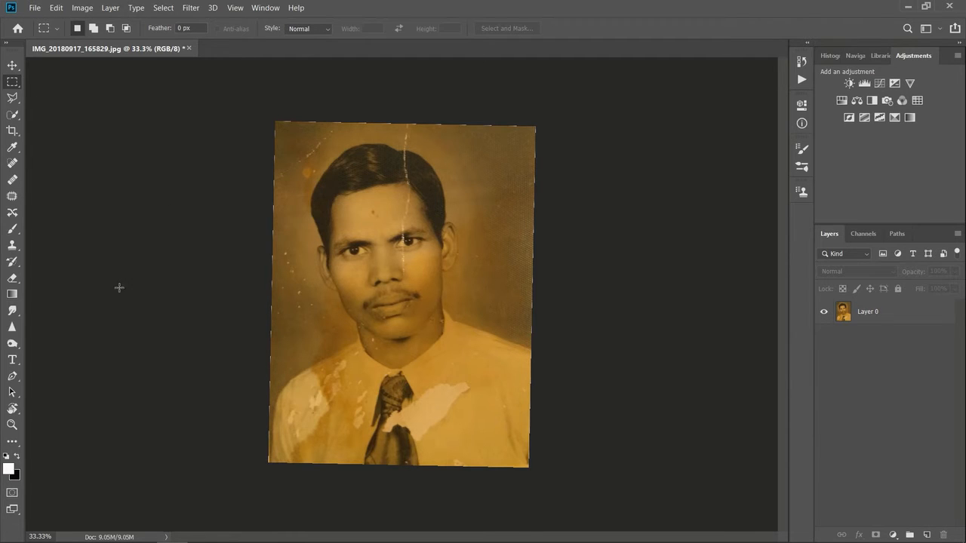
# Step: Rotate the canvas view back to 0°
pyautogui.click(12, 408)
pyautogui.moveTo(270, 258); pyautogui.dragTo(275, 259)
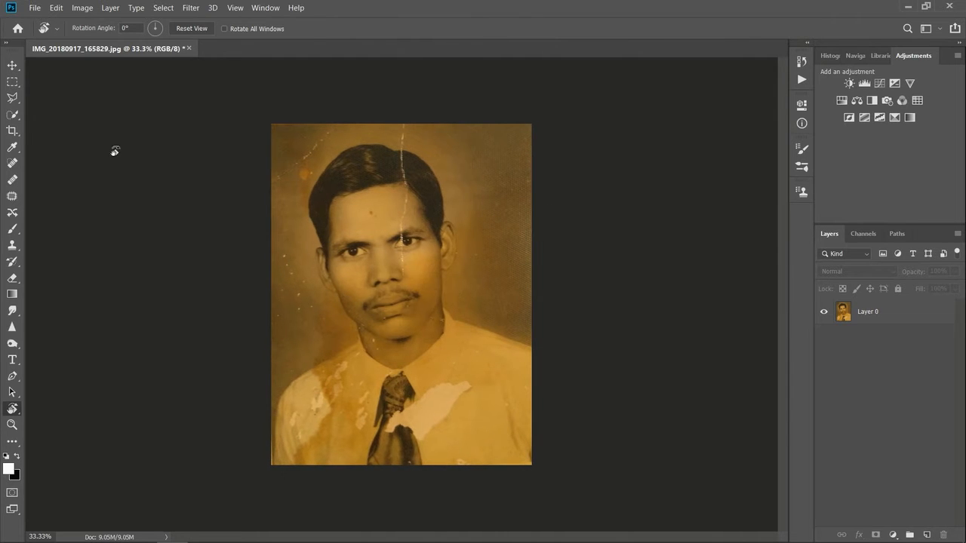
pyautogui.click(6, 85)
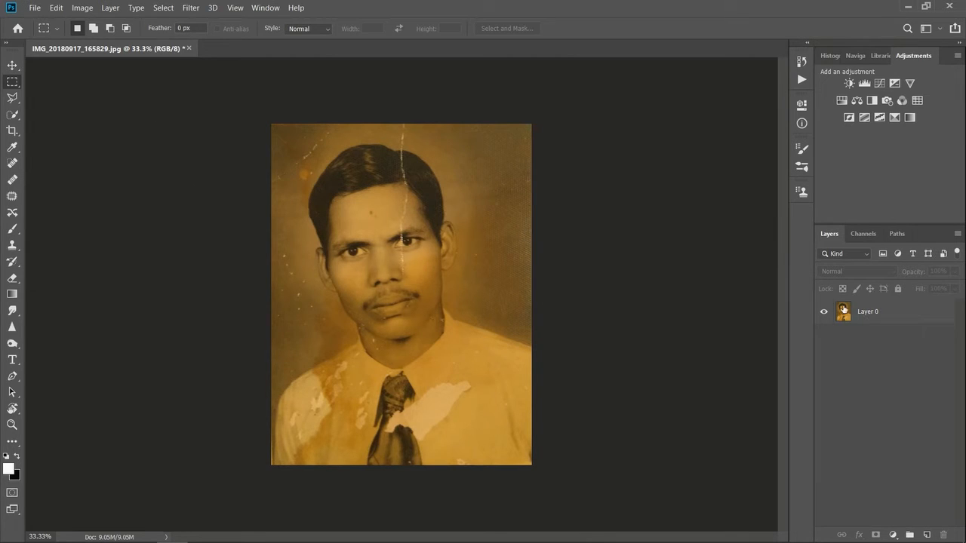
# Step: Duplicate Layer 0 and make the copy, Layer 1, the active layer
pyautogui.click(854, 313)
pyautogui.hotkey('ctrl', 'j')
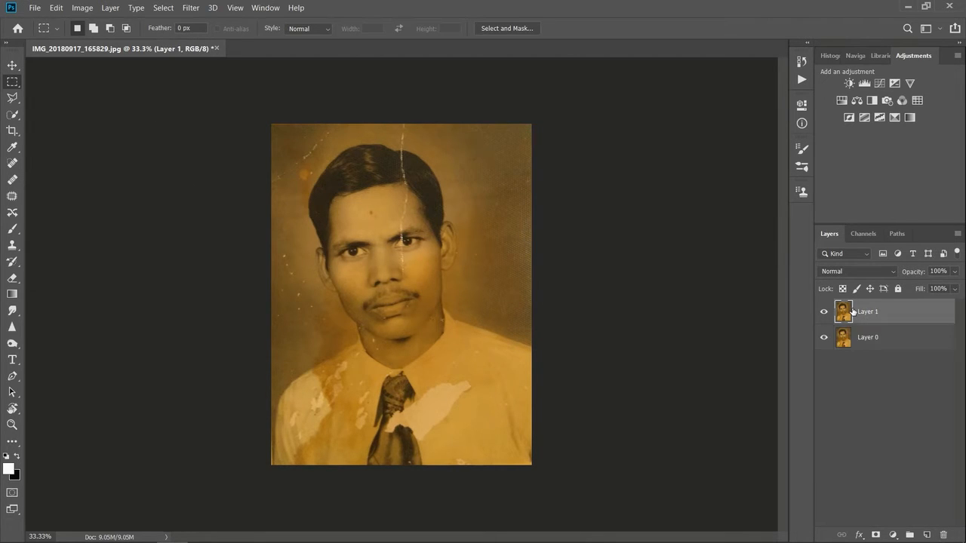
pyautogui.click(12, 64)
pyautogui.click(132, 219)
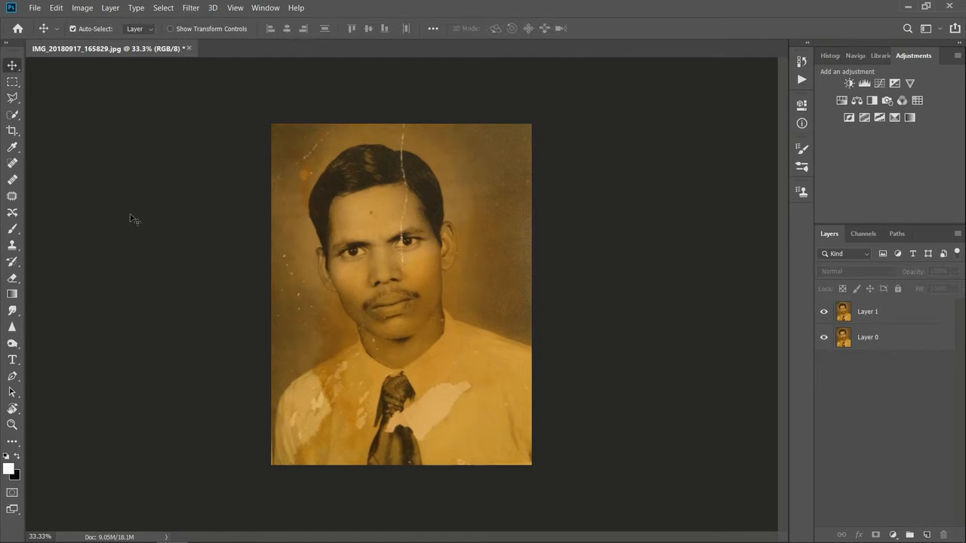
pyautogui.click(844, 313)
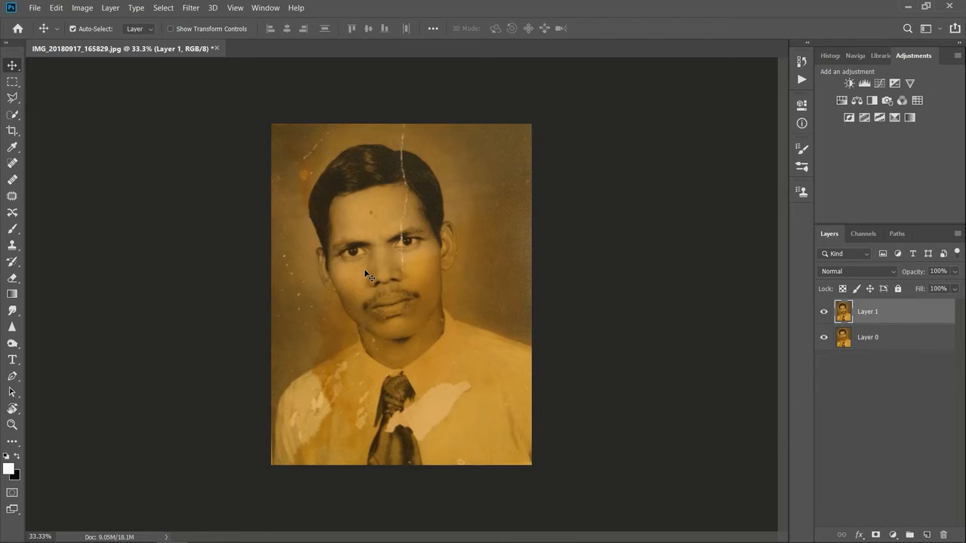
# Step: Paint over the vertical scratch on the forehead and below the eye with the content-aware Spot Healing Brush
pyautogui.hotkey('ctrl', '+')
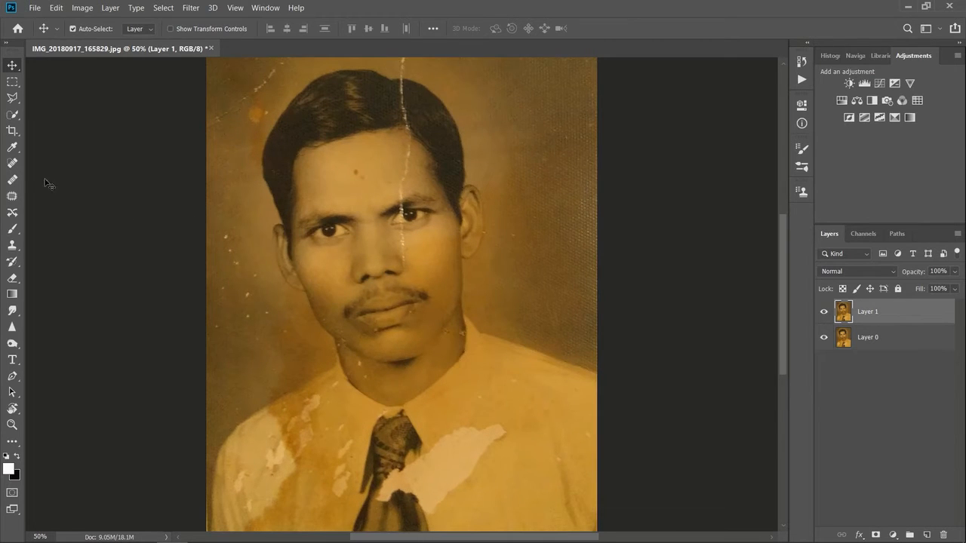
pyautogui.click(12, 163)
pyautogui.moveTo(406, 153)
pyautogui.mouseDown()
pyautogui.moveTo(400, 190)
pyautogui.moveTo(405, 255)
pyautogui.moveTo(414, 256)
pyautogui.mouseUp()
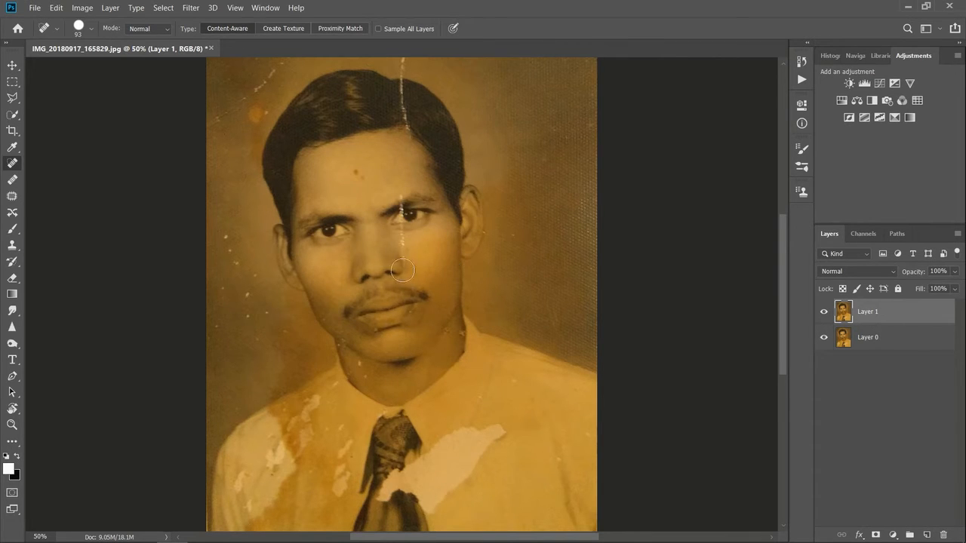
pyautogui.moveTo(407, 237); pyautogui.dragTo(409, 262)
# Step: Reduce the Spot Healing Brush to 20 px and heal the scratch across the eye, the forehead spots and the blemishes on the face
pyautogui.hotkey('ctrl', '+')
pyautogui.hotkey('ctrl', '+')
pyautogui.scroll(2, 442, 183)
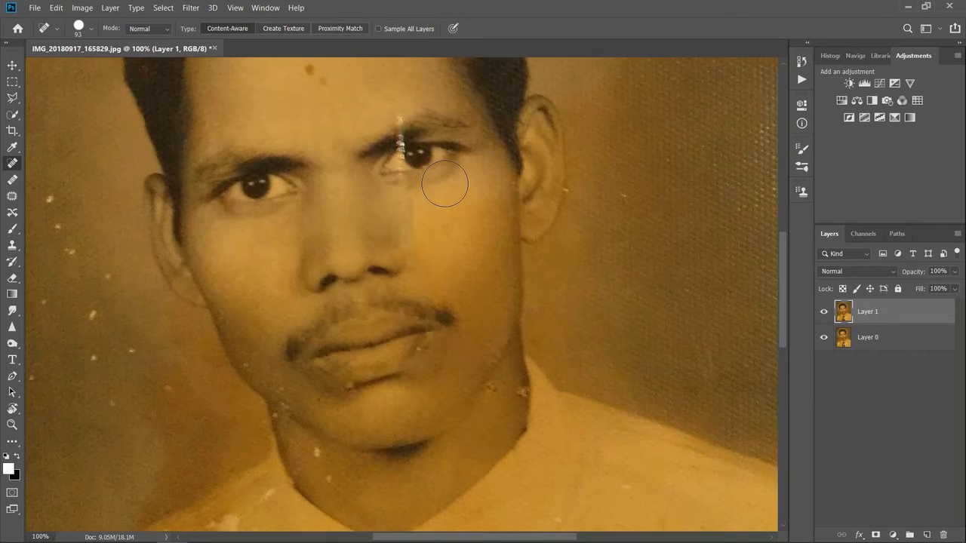
pyautogui.click(92, 28)
pyautogui.moveTo(78, 62); pyautogui.dragTo(33, 69)
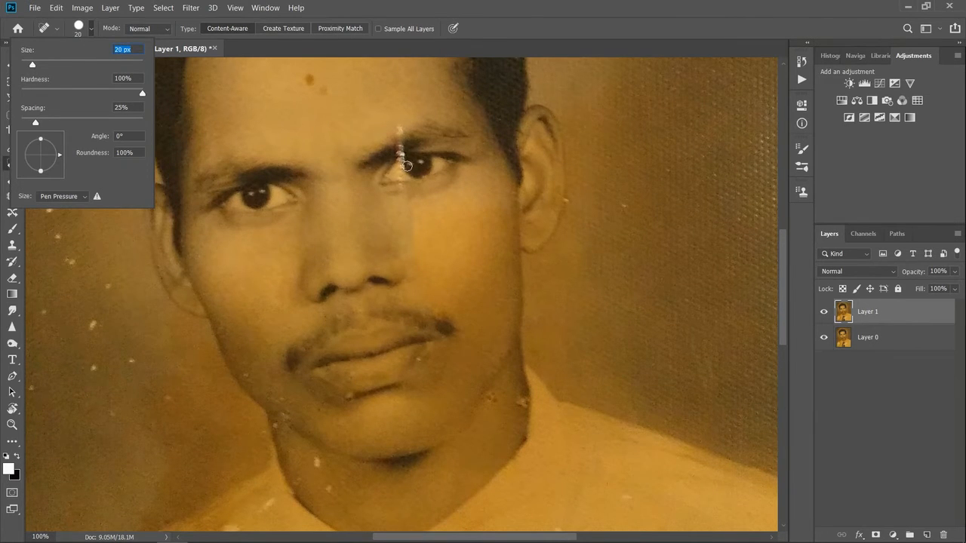
pyautogui.moveTo(399, 167); pyautogui.dragTo(398, 179)
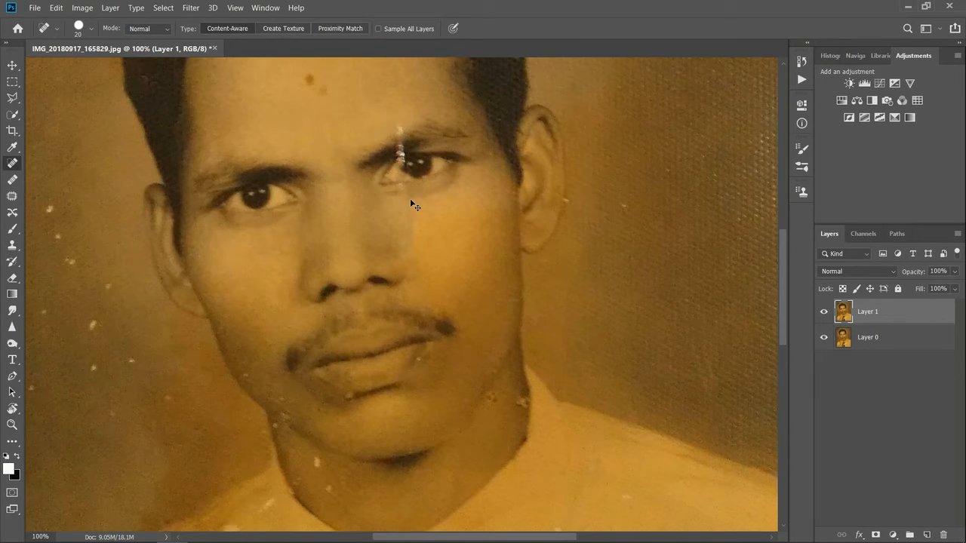
pyautogui.click(399, 175)
pyautogui.moveTo(300, 72); pyautogui.dragTo(326, 96)
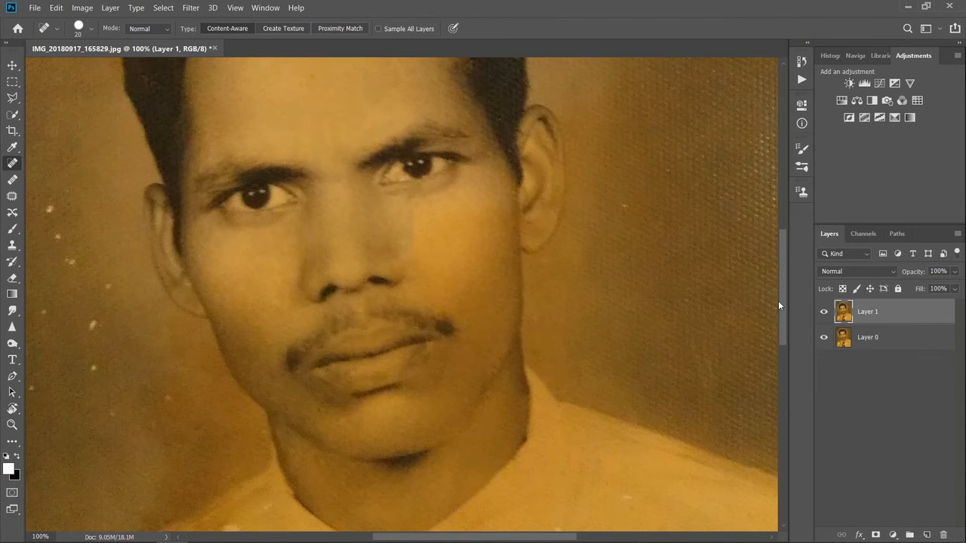
# Step: Enlarge the Spot Healing Brush to about 49 px and heal the pale tear across the tie's left part
pyautogui.moveTo(782, 295); pyautogui.dragTo(786, 363)
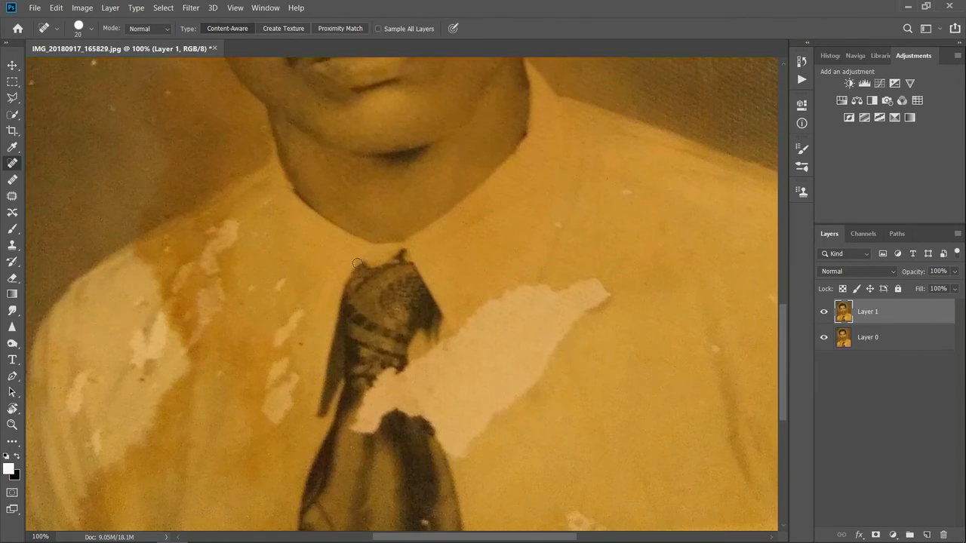
pyautogui.moveTo(418, 408); pyautogui.dragTo(414, 427)
pyautogui.click(90, 29)
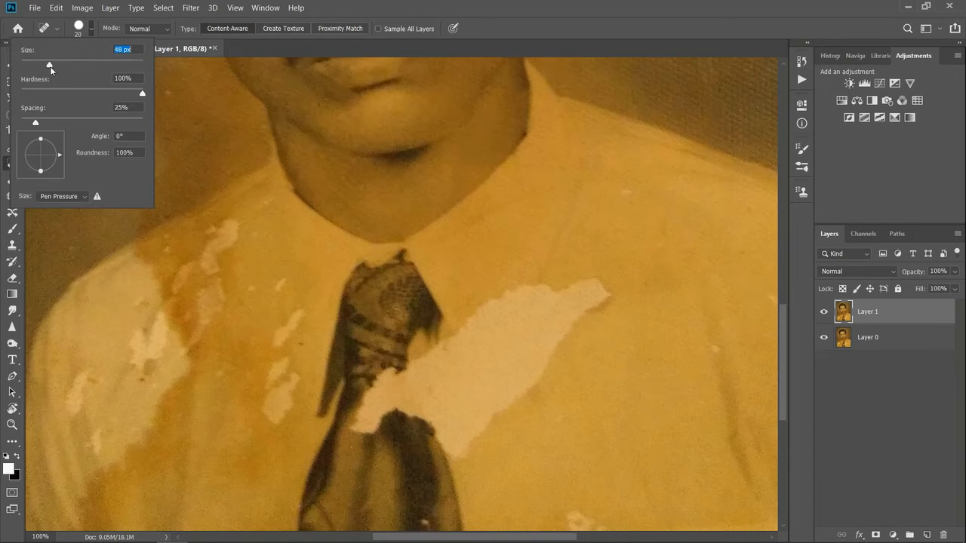
pyautogui.moveTo(379, 357); pyautogui.dragTo(375, 431)
pyautogui.hotkey('ctrl', 'z')
pyautogui.moveTo(386, 342)
pyautogui.mouseDown()
pyautogui.moveTo(391, 396)
pyautogui.moveTo(376, 428)
pyautogui.moveTo(364, 384)
pyautogui.mouseUp()
pyautogui.moveTo(362, 423); pyautogui.dragTo(375, 374)
# Step: Heal the rest of the pale tear over the tie down to its right edge, redoing the last stroke
pyautogui.moveTo(384, 443)
pyautogui.mouseDown()
pyautogui.moveTo(378, 336)
pyautogui.moveTo(383, 355)
pyautogui.moveTo(395, 320)
pyautogui.mouseUp()
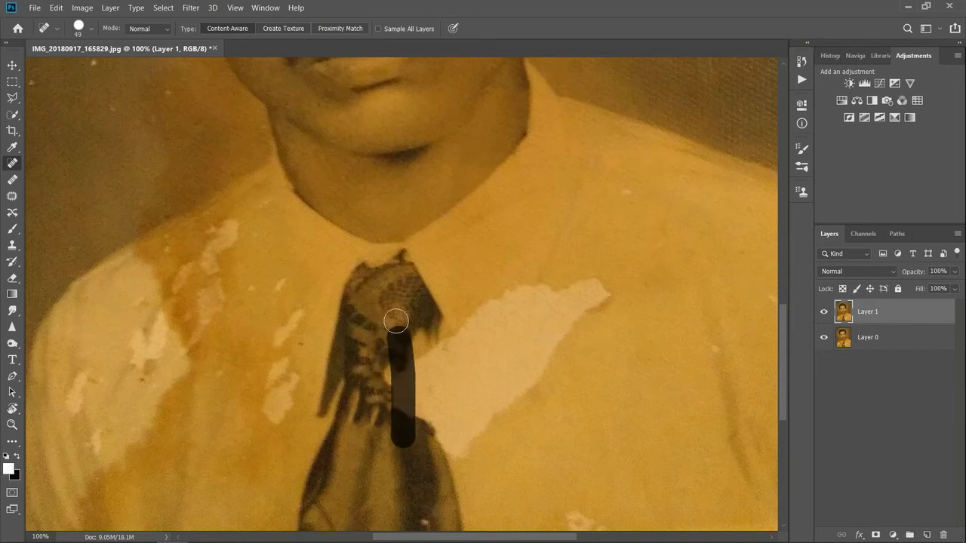
pyautogui.moveTo(415, 448)
pyautogui.mouseDown()
pyautogui.moveTo(414, 326)
pyautogui.moveTo(418, 442)
pyautogui.moveTo(379, 361)
pyautogui.moveTo(401, 448)
pyautogui.mouseUp()
pyautogui.moveTo(392, 345); pyautogui.dragTo(407, 442)
pyautogui.moveTo(423, 340)
pyautogui.mouseDown()
pyautogui.moveTo(412, 478)
pyautogui.moveTo(431, 453)
pyautogui.moveTo(395, 378)
pyautogui.mouseUp()
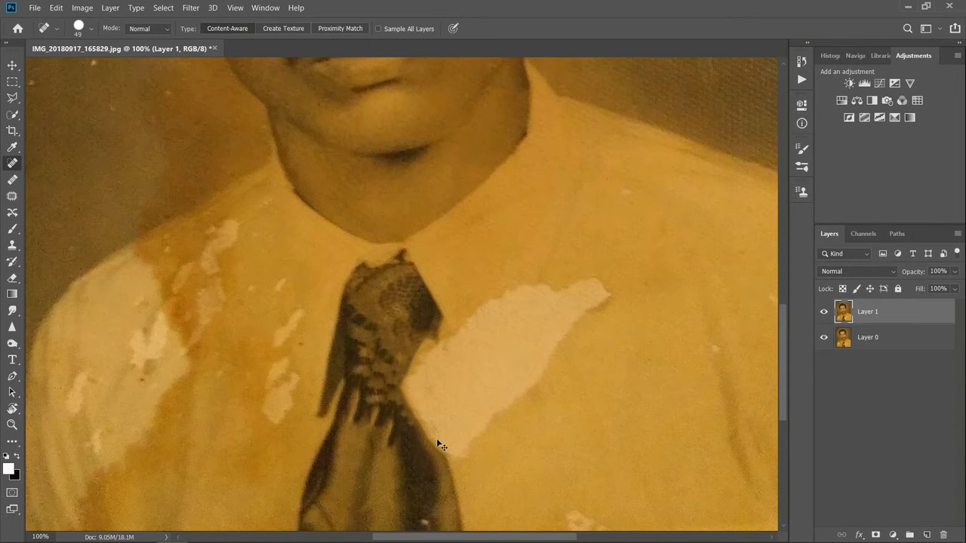
pyautogui.hotkey('ctrl', 'z')
pyautogui.moveTo(428, 326); pyautogui.dragTo(396, 396)
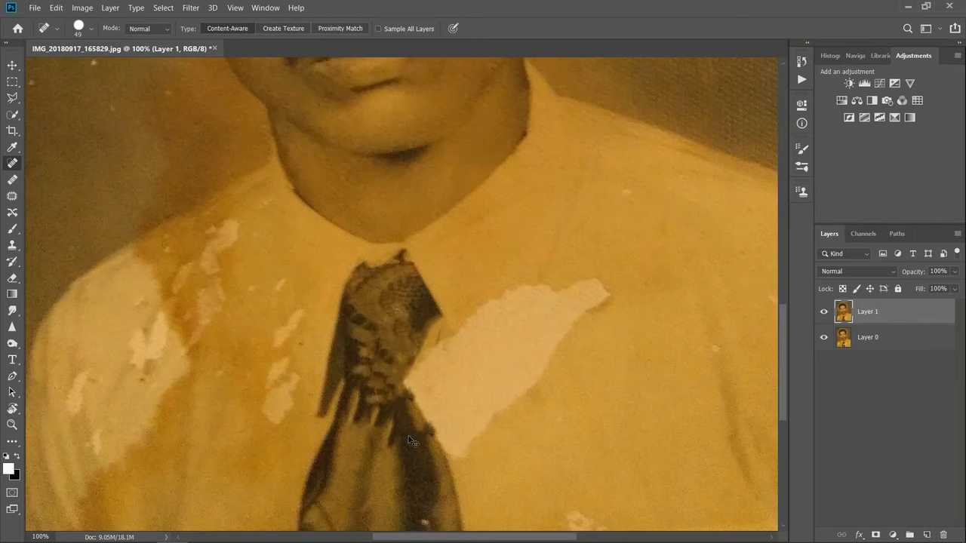
# Step: Heal the specks on the right side of the shirt and the white flakes and stains on its left shoulder and chest
pyautogui.moveTo(612, 262); pyautogui.dragTo(597, 362)
pyautogui.moveTo(707, 357); pyautogui.dragTo(719, 344)
pyautogui.moveTo(284, 276)
pyautogui.mouseDown()
pyautogui.moveTo(267, 438)
pyautogui.moveTo(300, 291)
pyautogui.mouseUp()
pyautogui.moveTo(253, 410); pyautogui.dragTo(253, 304)
pyautogui.moveTo(270, 203); pyautogui.dragTo(168, 283)
pyautogui.moveTo(237, 228); pyautogui.dragTo(155, 320)
pyautogui.moveTo(221, 244); pyautogui.dragTo(212, 345)
pyautogui.moveTo(214, 263); pyautogui.dragTo(198, 332)
pyautogui.moveTo(185, 270)
pyautogui.mouseDown()
pyautogui.moveTo(160, 327)
pyautogui.moveTo(147, 415)
pyautogui.mouseUp()
pyautogui.moveTo(151, 320); pyautogui.dragTo(133, 400)
pyautogui.moveTo(89, 357)
pyautogui.mouseDown()
pyautogui.moveTo(70, 399)
pyautogui.moveTo(100, 469)
pyautogui.mouseUp()
pyautogui.moveTo(153, 291); pyautogui.dragTo(120, 373)
pyautogui.moveTo(156, 284); pyautogui.dragTo(177, 358)
pyautogui.moveTo(179, 282); pyautogui.dragTo(220, 381)
# Step: Heal the white specks in the background to the left of the face
pyautogui.hotkey('ctrl', '-')
pyautogui.hotkey('ctrl', '-')
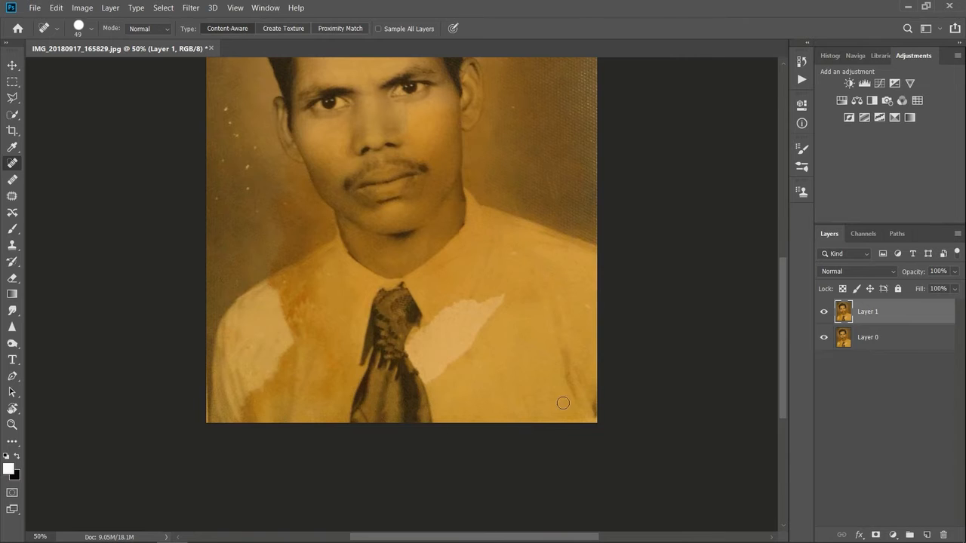
pyautogui.scroll(5, 778, 329)
pyautogui.moveTo(221, 264)
pyautogui.mouseDown()
pyautogui.moveTo(244, 326)
pyautogui.moveTo(255, 393)
pyautogui.mouseUp()
pyautogui.moveTo(252, 309); pyautogui.dragTo(287, 377)
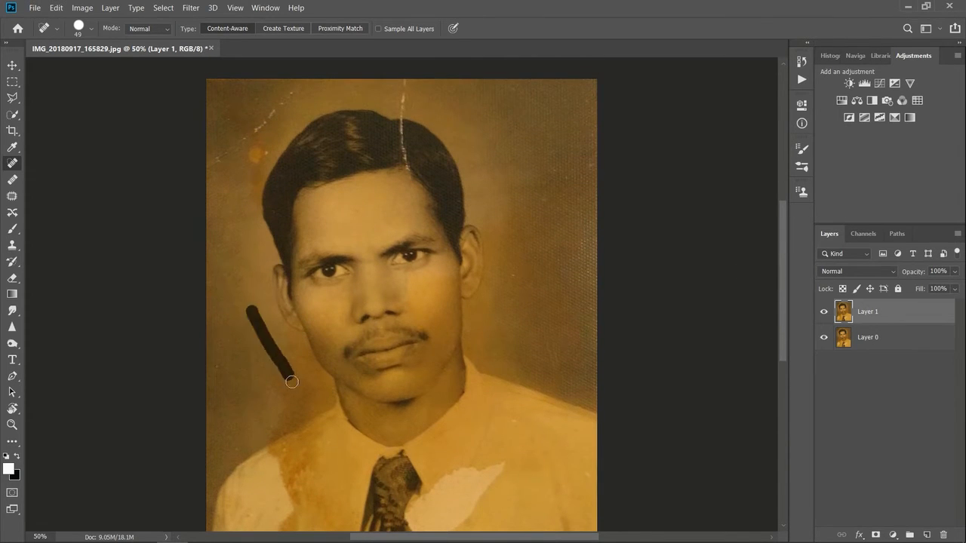
# Step: Heal the diagonal scratch and orange spot in the upper-left background and the vertical scratch through the hair
pyautogui.moveTo(212, 164); pyautogui.dragTo(311, 78)
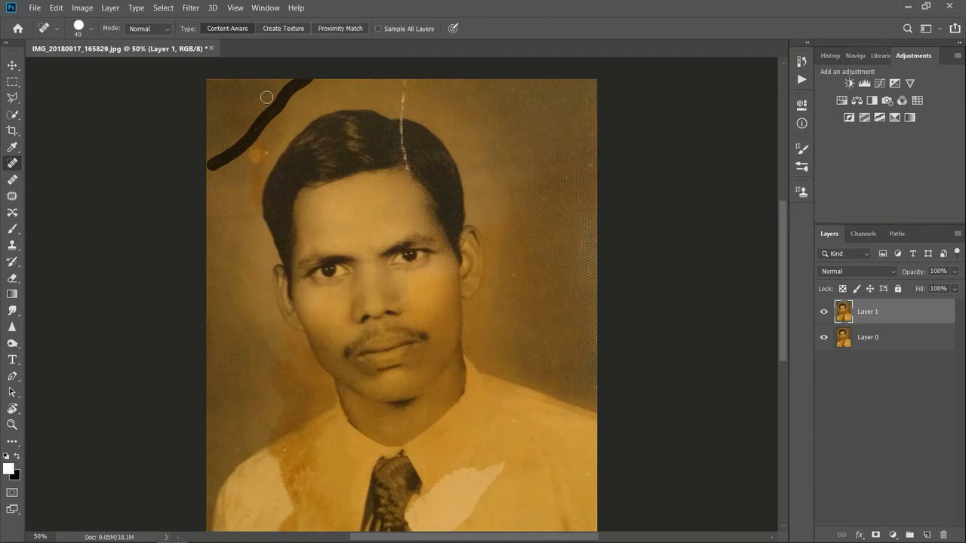
pyautogui.moveTo(257, 151); pyautogui.dragTo(266, 150)
pyautogui.click(253, 148)
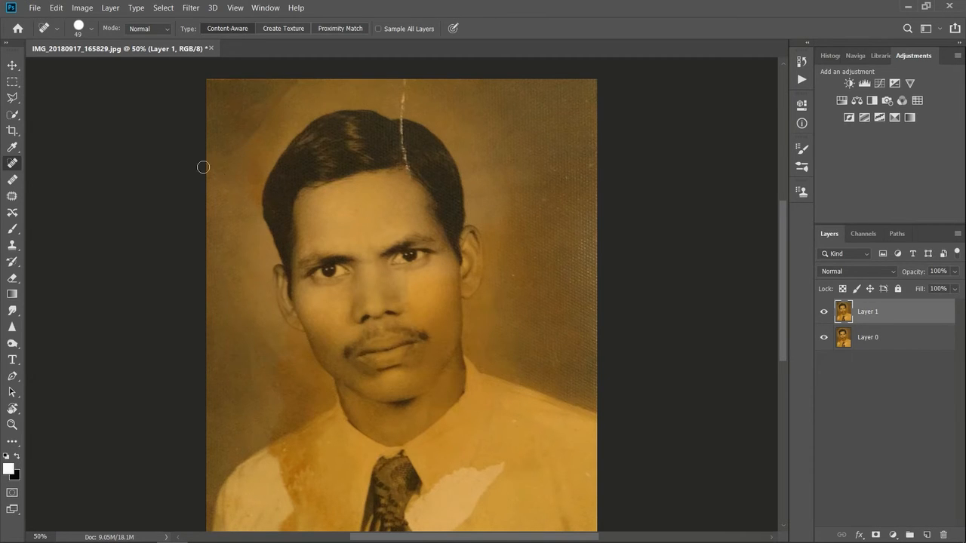
pyautogui.moveTo(401, 114); pyautogui.dragTo(402, 115)
# Step: Toggle Layer 1's visibility to compare the healed portrait with the original
pyautogui.click(826, 314)
pyautogui.moveTo(781, 230); pyautogui.dragTo(783, 246)
pyautogui.click(824, 312)
pyautogui.click(824, 313)
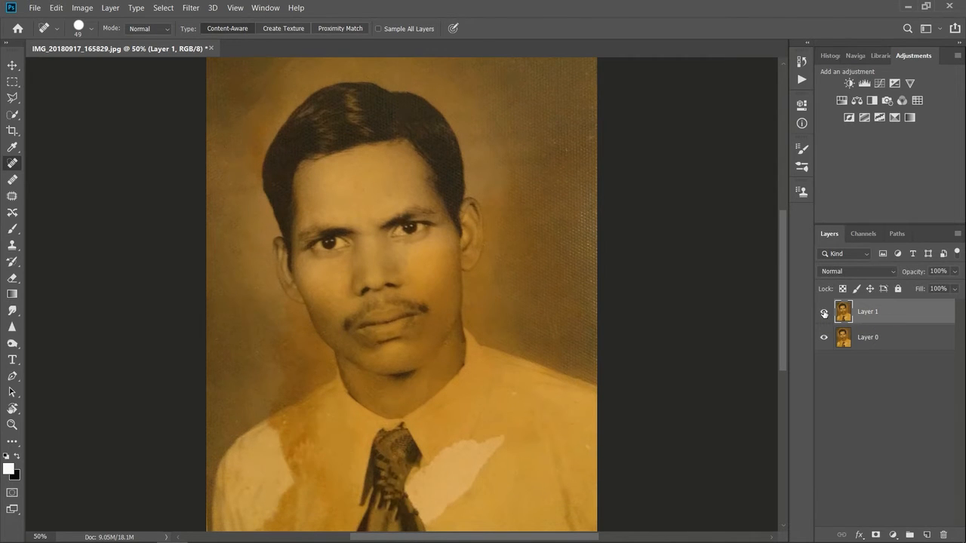
# Step: Enlarge the Spot Healing Brush to 92 px and smooth the textured background along the photo's right edge
pyautogui.click(91, 29)
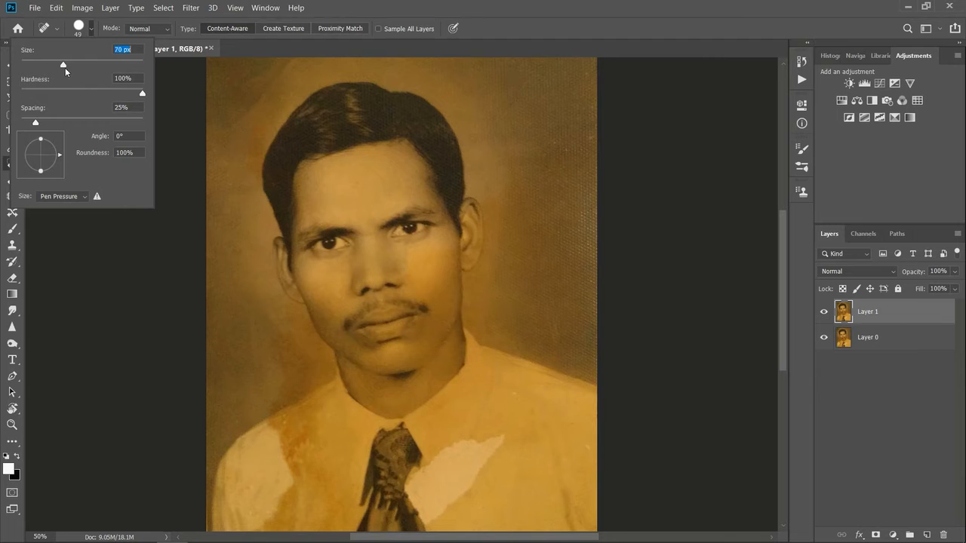
pyautogui.moveTo(585, 71)
pyautogui.mouseDown()
pyautogui.moveTo(595, 363)
pyautogui.moveTo(587, 272)
pyautogui.mouseUp()
pyautogui.moveTo(575, 115); pyautogui.dragTo(578, 292)
pyautogui.click(543, 166)
pyautogui.moveTo(576, 111); pyautogui.dragTo(568, 225)
pyautogui.click(279, 430)
# Step: Heal the marks on the shirt beside the right shoulder and over the upper tip of the pale patch
pyautogui.scroll(-3, 782, 311)
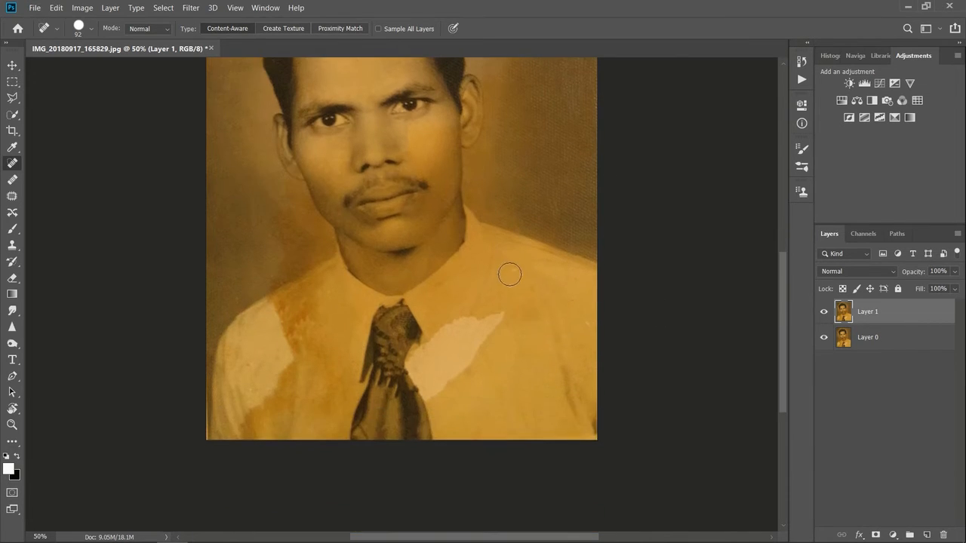
pyautogui.moveTo(580, 302); pyautogui.dragTo(598, 381)
pyautogui.moveTo(499, 269)
pyautogui.mouseDown()
pyautogui.moveTo(495, 424)
pyautogui.moveTo(497, 369)
pyautogui.mouseUp()
pyautogui.moveTo(503, 304); pyautogui.dragTo(499, 399)
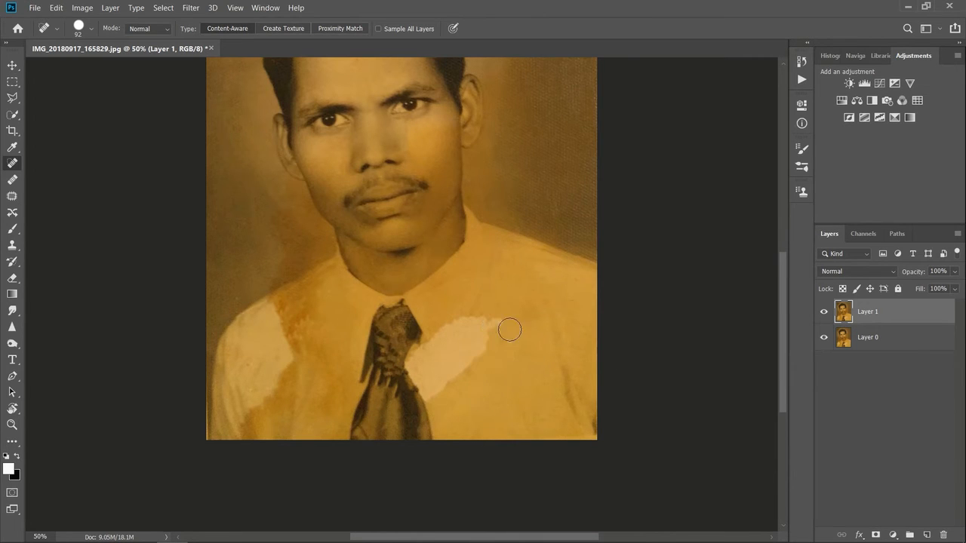
# Step: Enlarge the Spot Healing Brush to 213 px and heal the large pale patch on the shirt to the right of the tie
pyautogui.click(92, 28)
pyautogui.moveTo(489, 303)
pyautogui.mouseDown()
pyautogui.moveTo(495, 395)
pyautogui.moveTo(512, 307)
pyautogui.moveTo(518, 388)
pyautogui.mouseUp()
pyautogui.moveTo(460, 320)
pyautogui.mouseDown()
pyautogui.moveTo(491, 350)
pyautogui.moveTo(474, 379)
pyautogui.moveTo(488, 410)
pyautogui.mouseUp()
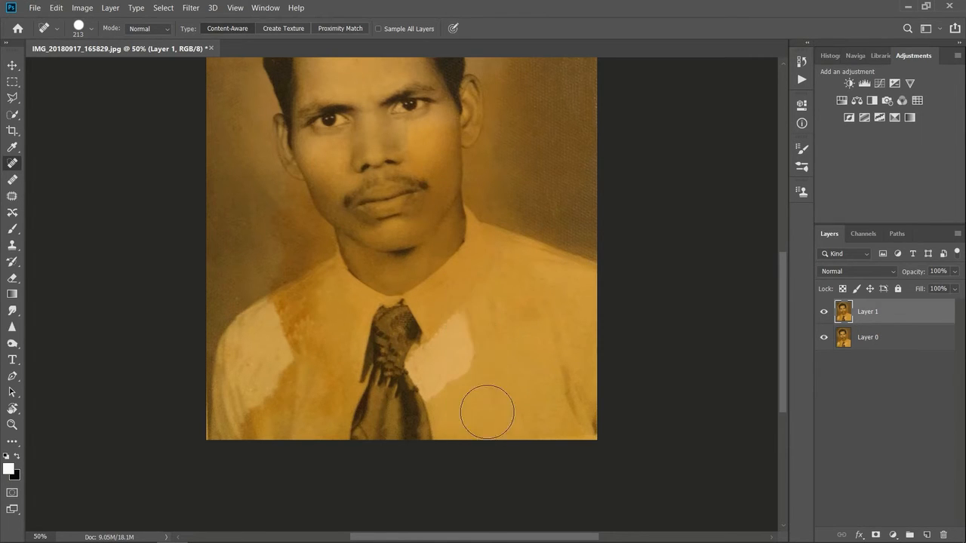
pyautogui.moveTo(464, 312)
pyautogui.mouseDown()
pyautogui.moveTo(464, 358)
pyautogui.moveTo(484, 411)
pyautogui.moveTo(453, 407)
pyautogui.moveTo(457, 419)
pyautogui.mouseUp()
pyautogui.moveTo(468, 319); pyautogui.dragTo(455, 423)
pyautogui.moveTo(470, 319)
pyautogui.mouseDown()
pyautogui.moveTo(529, 400)
pyautogui.moveTo(483, 339)
pyautogui.moveTo(487, 354)
pyautogui.mouseUp()
pyautogui.moveTo(498, 411)
pyautogui.mouseDown()
pyautogui.moveTo(468, 385)
pyautogui.moveTo(480, 332)
pyautogui.mouseUp()
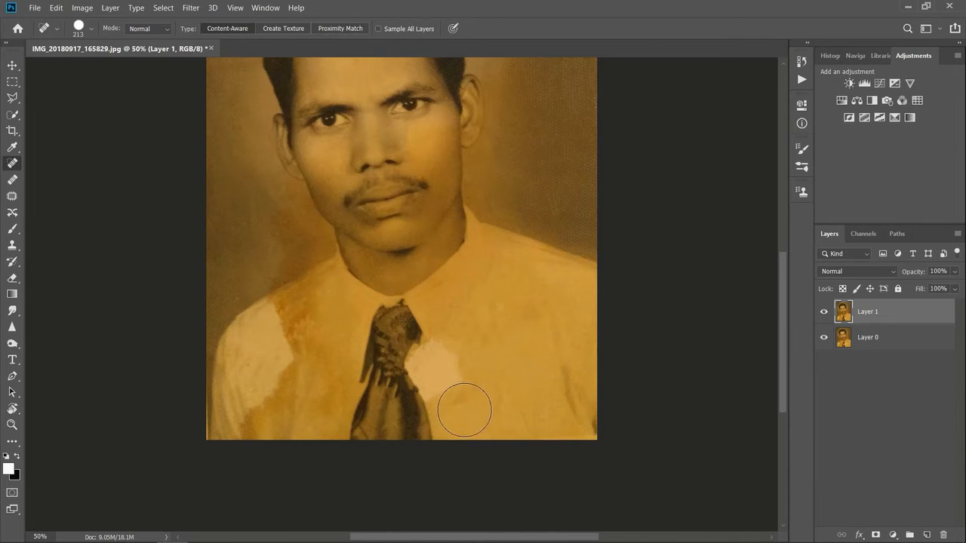
pyautogui.moveTo(460, 403)
pyautogui.mouseDown()
pyautogui.moveTo(483, 397)
pyautogui.moveTo(433, 363)
pyautogui.mouseUp()
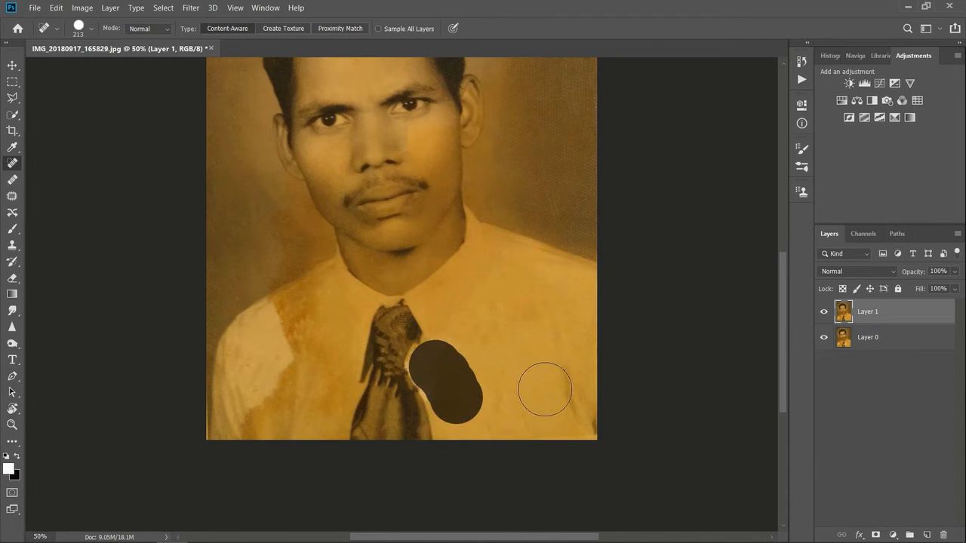
pyautogui.moveTo(458, 332); pyautogui.dragTo(444, 359)
pyautogui.moveTo(451, 397)
pyautogui.mouseDown()
pyautogui.moveTo(432, 371)
pyautogui.moveTo(481, 385)
pyautogui.mouseUp()
# Step: Heal the large pale and stained areas on the shirt's left sleeve and shoulder
pyautogui.hotkey('ctrl', '+')
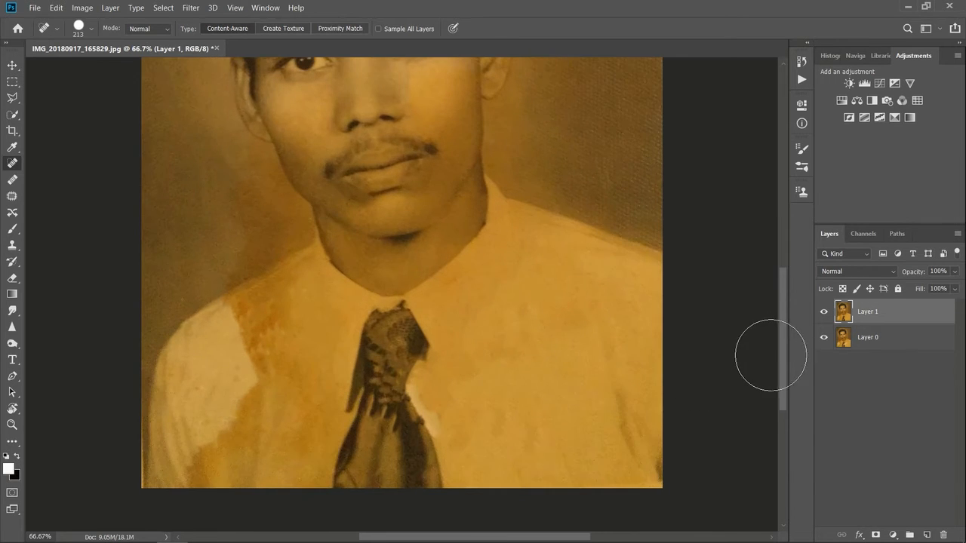
pyautogui.hotkey('ctrl', '+')
pyautogui.scroll(-3, 570, 342)
pyautogui.moveTo(505, 331); pyautogui.dragTo(479, 308)
pyautogui.moveTo(156, 196)
pyautogui.mouseDown()
pyautogui.moveTo(134, 249)
pyautogui.moveTo(143, 267)
pyautogui.moveTo(101, 244)
pyautogui.moveTo(113, 332)
pyautogui.mouseUp()
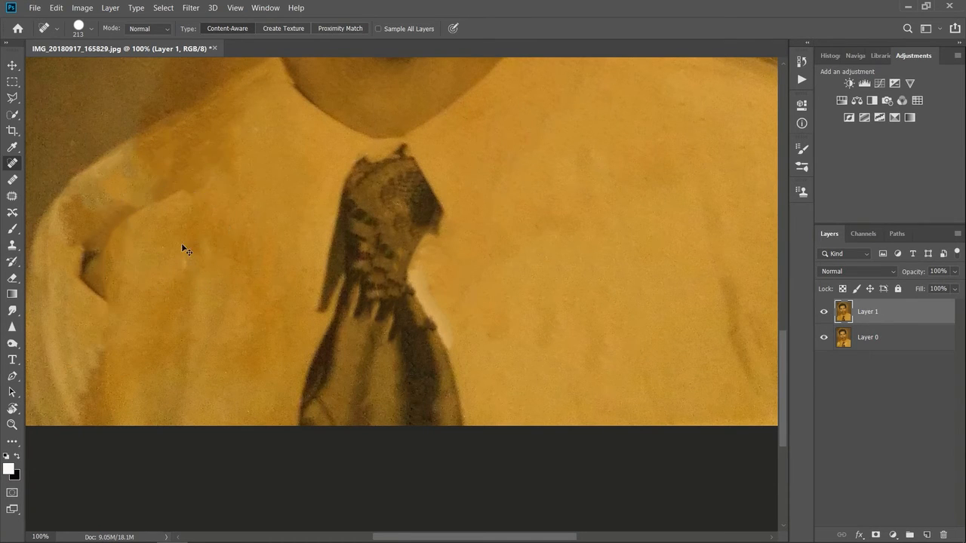
pyautogui.moveTo(98, 420); pyautogui.dragTo(132, 314)
pyautogui.moveTo(75, 362)
pyautogui.mouseDown()
pyautogui.moveTo(136, 237)
pyautogui.moveTo(155, 230)
pyautogui.moveTo(113, 234)
pyautogui.mouseUp()
pyautogui.moveTo(96, 299)
pyautogui.mouseDown()
pyautogui.moveTo(82, 241)
pyautogui.moveTo(155, 166)
pyautogui.moveTo(87, 264)
pyautogui.mouseUp()
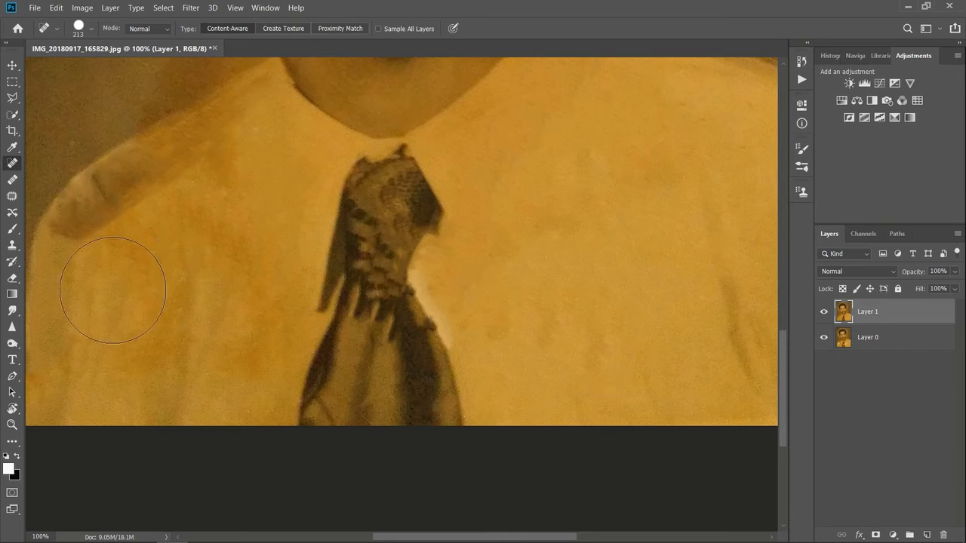
pyautogui.moveTo(88, 298)
pyautogui.mouseDown()
pyautogui.moveTo(132, 212)
pyautogui.moveTo(109, 223)
pyautogui.mouseUp()
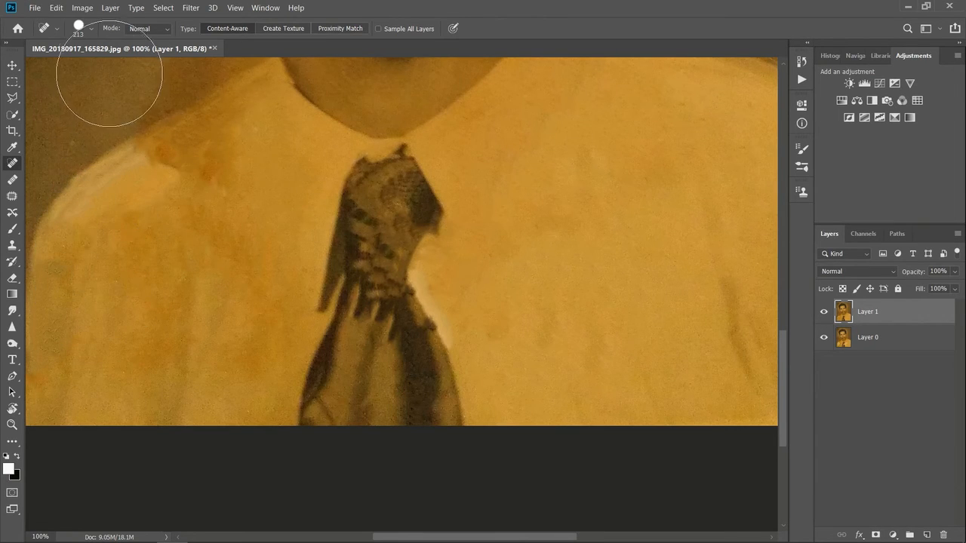
# Step: Reduce the Spot Healing Brush to 142 px and clean up the left shoulder's edge and upper sleeve
pyautogui.click(91, 28)
pyautogui.moveTo(203, 181); pyautogui.dragTo(77, 239)
pyautogui.moveTo(61, 281)
pyautogui.mouseDown()
pyautogui.moveTo(143, 177)
pyautogui.moveTo(172, 175)
pyautogui.moveTo(148, 178)
pyautogui.moveTo(68, 235)
pyautogui.moveTo(70, 261)
pyautogui.moveTo(78, 231)
pyautogui.moveTo(126, 181)
pyautogui.mouseUp()
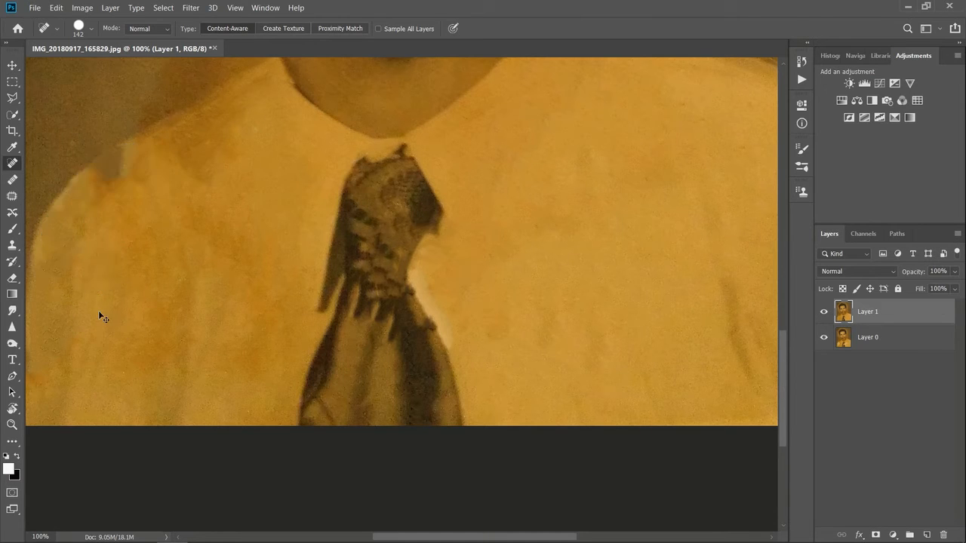
pyautogui.moveTo(71, 270)
pyautogui.mouseDown()
pyautogui.moveTo(143, 179)
pyautogui.moveTo(127, 188)
pyautogui.moveTo(153, 183)
pyautogui.mouseUp()
# Step: Narrow the remaining pale strip along the tie's right edge with the 142 px healing brush
pyautogui.moveTo(448, 269)
pyautogui.mouseDown()
pyautogui.moveTo(475, 324)
pyautogui.moveTo(493, 332)
pyautogui.moveTo(466, 313)
pyautogui.moveTo(431, 257)
pyautogui.moveTo(445, 255)
pyautogui.moveTo(430, 253)
pyautogui.mouseUp()
pyautogui.moveTo(488, 334); pyautogui.dragTo(529, 273)
pyautogui.hotkey('ctrl', '+')
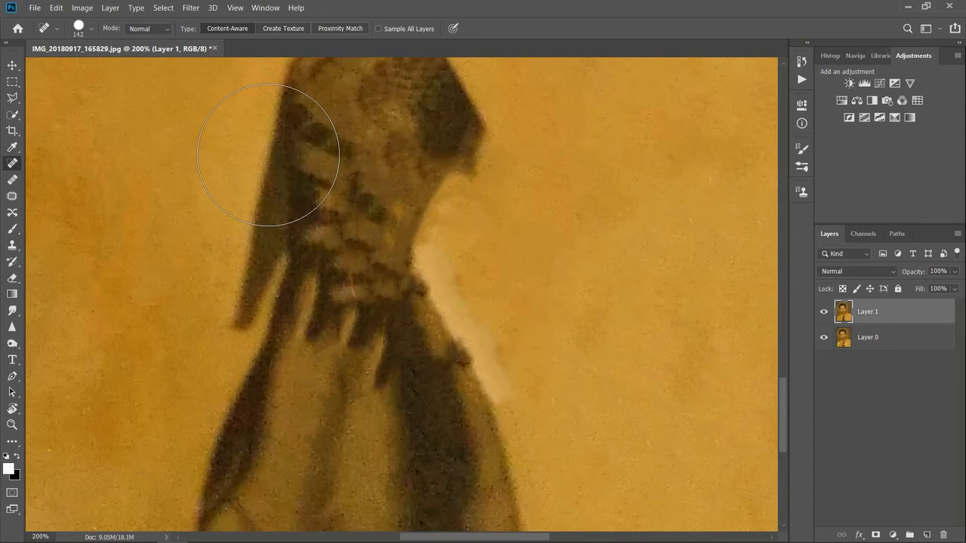
pyautogui.moveTo(508, 225)
pyautogui.mouseDown()
pyautogui.moveTo(518, 276)
pyautogui.moveTo(583, 311)
pyautogui.mouseUp()
pyautogui.moveTo(574, 393)
pyautogui.mouseDown()
pyautogui.moveTo(501, 254)
pyautogui.moveTo(522, 321)
pyautogui.mouseUp()
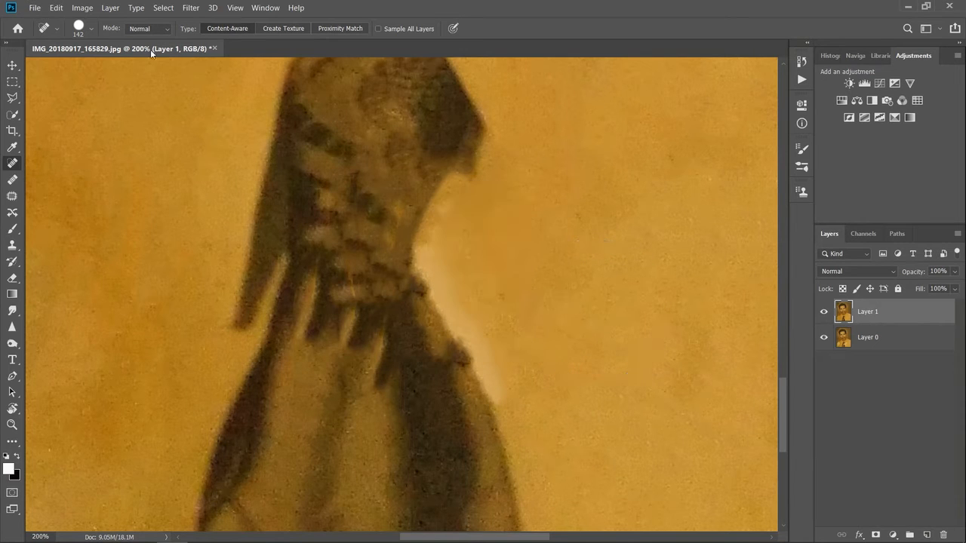
# Step: Reduce the Spot Healing Brush to 83 px and heal the rest of the pale strip along the tie's right edge
pyautogui.click(92, 28)
pyautogui.moveTo(535, 395); pyautogui.dragTo(480, 280)
pyautogui.moveTo(474, 225)
pyautogui.mouseDown()
pyautogui.moveTo(457, 246)
pyautogui.moveTo(496, 306)
pyautogui.moveTo(526, 389)
pyautogui.moveTo(483, 294)
pyautogui.mouseUp()
pyautogui.moveTo(540, 397); pyautogui.dragTo(478, 279)
pyautogui.moveTo(533, 360)
pyautogui.mouseDown()
pyautogui.moveTo(466, 276)
pyautogui.moveTo(458, 239)
pyautogui.moveTo(483, 283)
pyautogui.mouseUp()
pyautogui.moveTo(522, 338); pyautogui.dragTo(510, 341)
pyautogui.moveTo(495, 245); pyautogui.dragTo(479, 220)
pyautogui.click(498, 223)
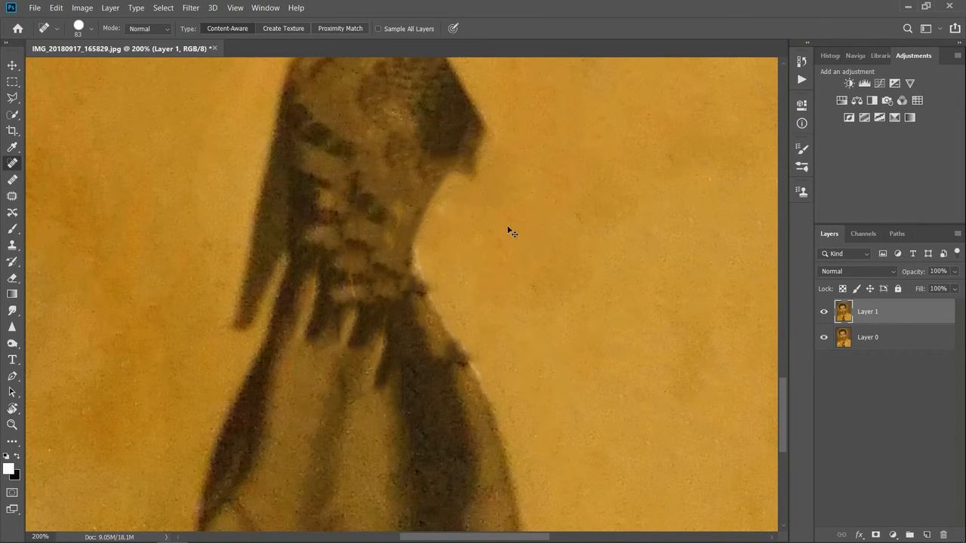
# Step: Heal the shirt fabric directly along the left side of the tie, from below the collar down past the knot
pyautogui.hotkey('ctrl', '-')
pyautogui.hotkey('ctrl', '-')
pyautogui.hotkey('ctrl', '-')
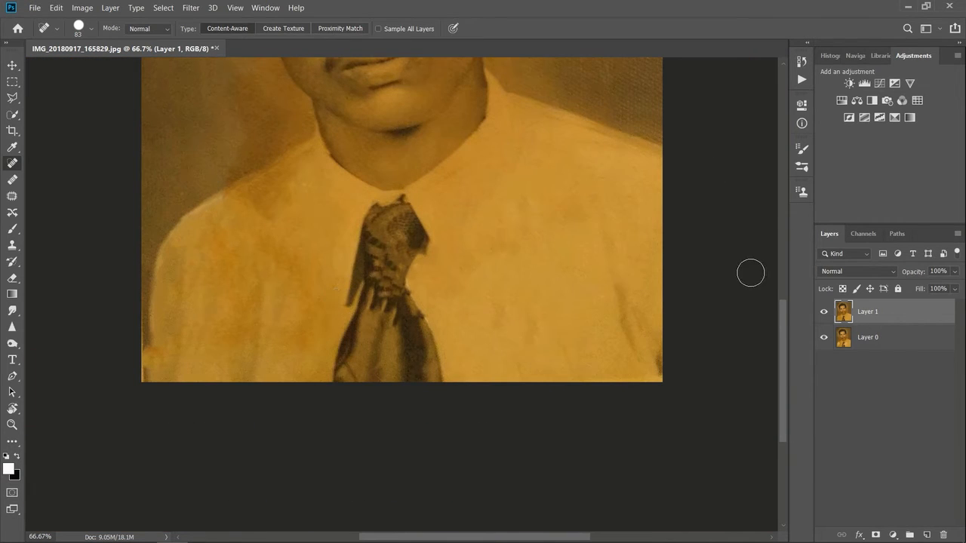
pyautogui.moveTo(784, 315); pyautogui.dragTo(757, 268)
pyautogui.hotkey('ctrl', '-')
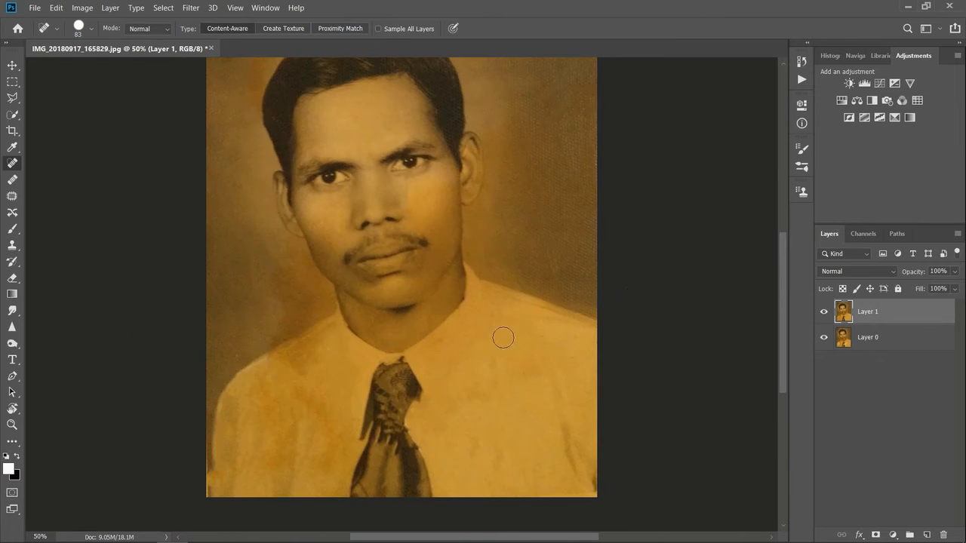
pyautogui.hotkey('ctrl', '+')
pyautogui.hotkey('ctrl', '+')
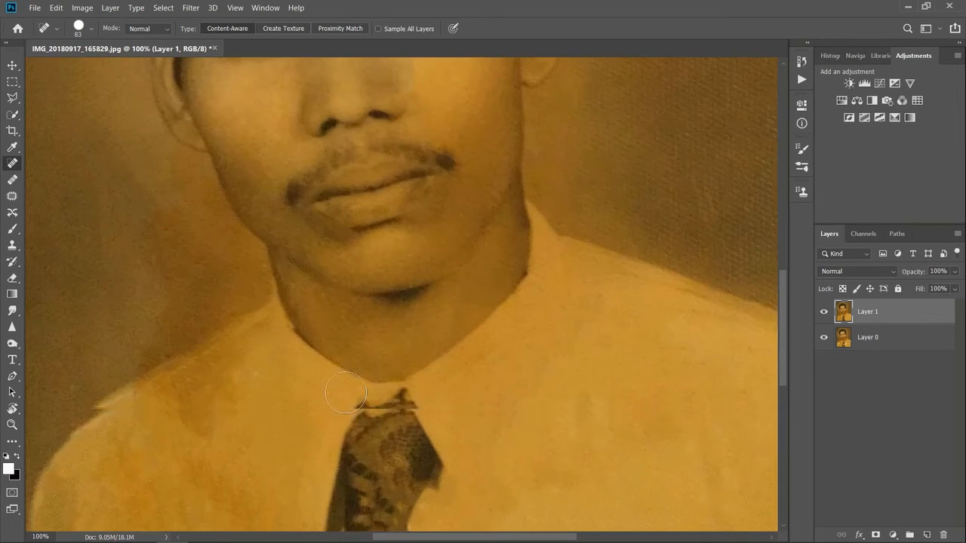
pyautogui.moveTo(781, 312); pyautogui.dragTo(777, 357)
pyautogui.moveTo(309, 385)
pyautogui.mouseDown()
pyautogui.moveTo(323, 328)
pyautogui.moveTo(314, 326)
pyautogui.moveTo(308, 365)
pyautogui.moveTo(319, 345)
pyautogui.moveTo(318, 310)
pyautogui.moveTo(315, 351)
pyautogui.moveTo(324, 327)
pyautogui.moveTo(320, 292)
pyautogui.moveTo(299, 366)
pyautogui.mouseUp()
pyautogui.moveTo(314, 285)
pyautogui.mouseDown()
pyautogui.moveTo(322, 360)
pyautogui.moveTo(302, 366)
pyautogui.moveTo(317, 263)
pyautogui.mouseUp()
pyautogui.moveTo(303, 374)
pyautogui.mouseDown()
pyautogui.moveTo(318, 260)
pyautogui.moveTo(311, 252)
pyautogui.moveTo(317, 370)
pyautogui.moveTo(308, 370)
pyautogui.moveTo(317, 226)
pyautogui.mouseUp()
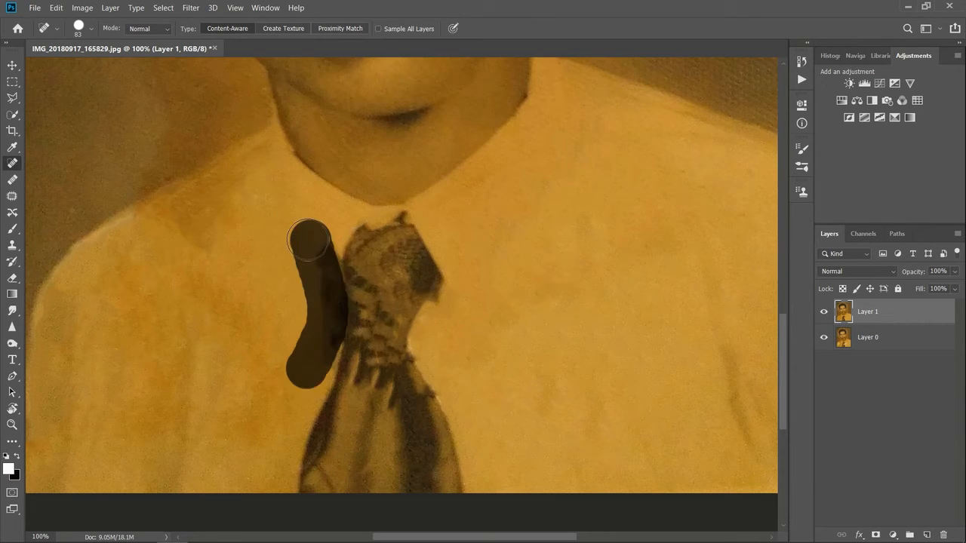
pyautogui.moveTo(317, 374); pyautogui.dragTo(308, 302)
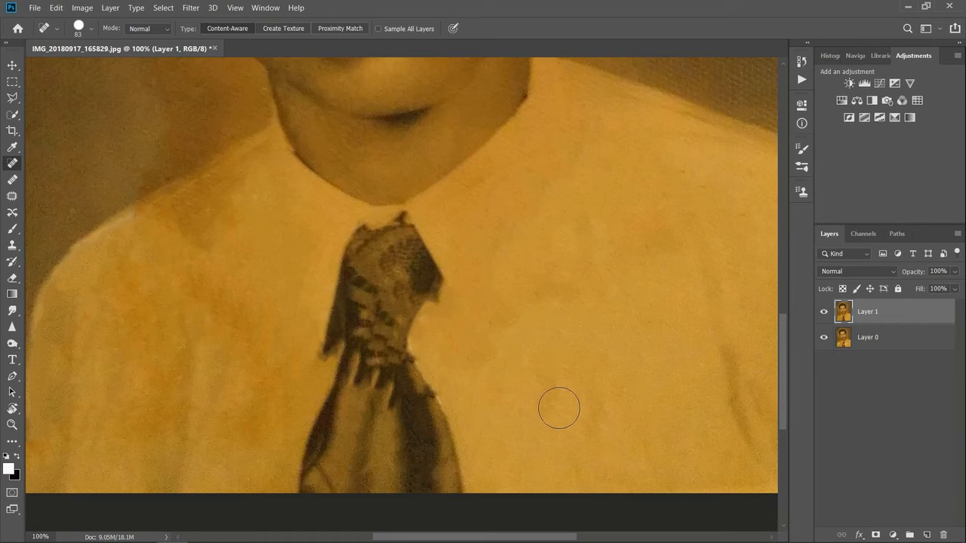
# Step: Try to smooth the uneven background just above the left shoulder
pyautogui.scroll(1, 559, 409)
pyautogui.moveTo(109, 195)
pyautogui.mouseDown()
pyautogui.moveTo(148, 179)
pyautogui.moveTo(177, 138)
pyautogui.mouseUp()
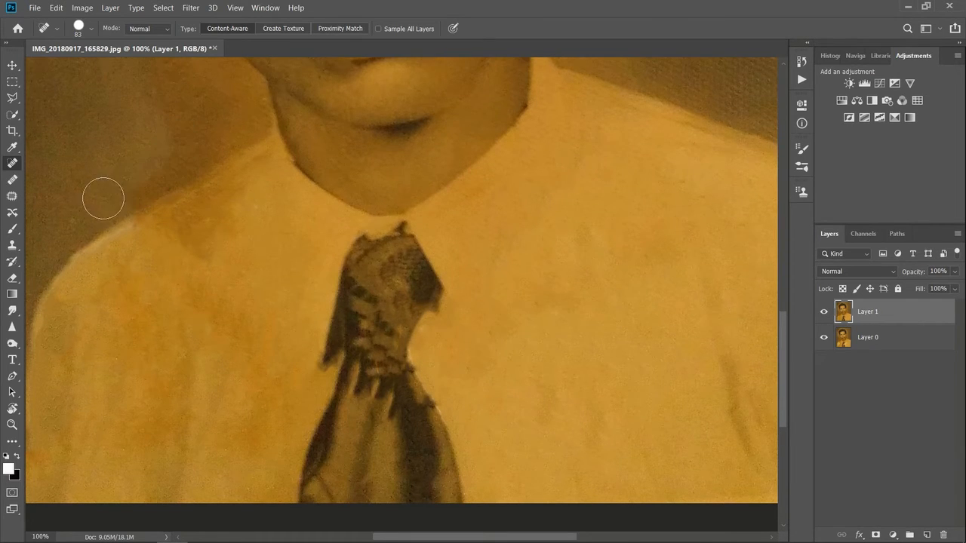
pyautogui.moveTo(60, 211)
pyautogui.mouseDown()
pyautogui.moveTo(167, 157)
pyautogui.moveTo(109, 200)
pyautogui.moveTo(196, 166)
pyautogui.mouseUp()
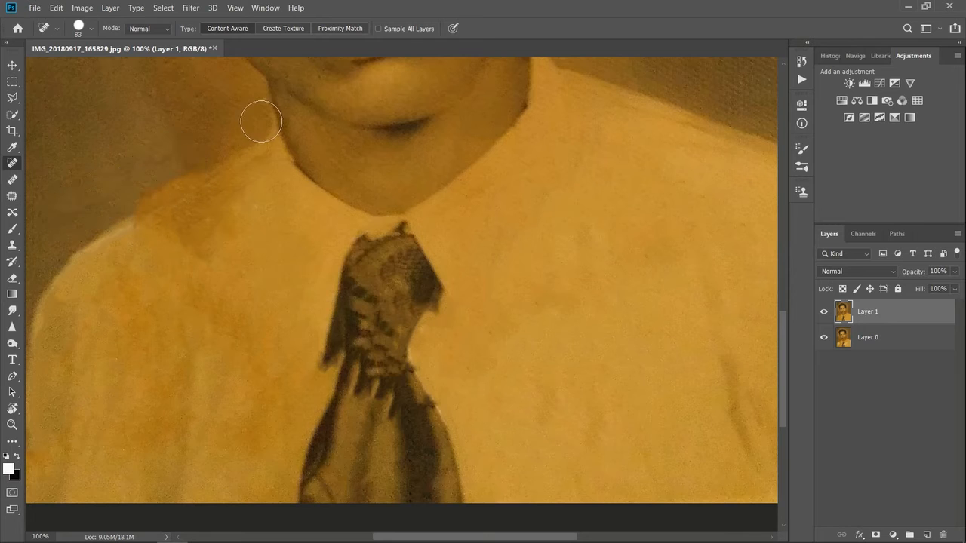
pyautogui.hotkey('ctrl', 'z')
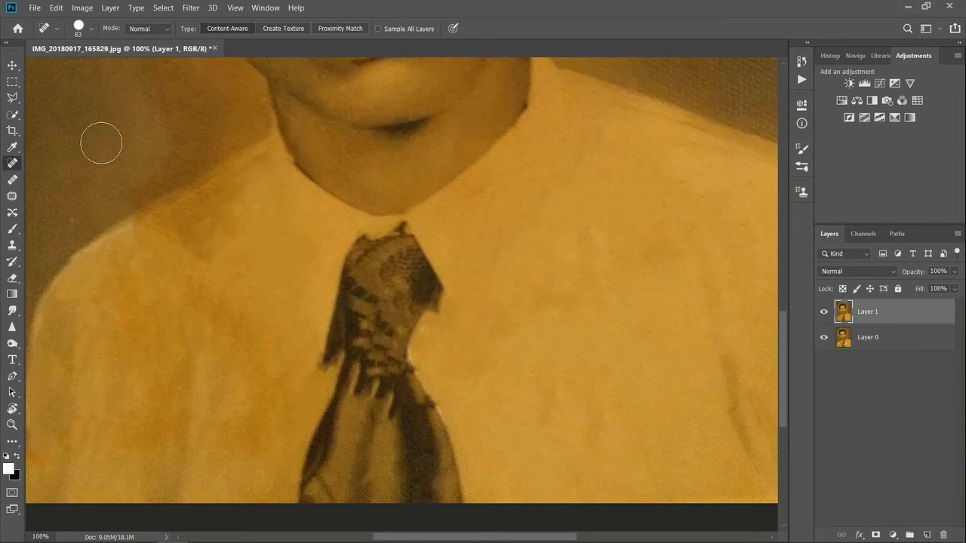
# Step: Try to even out the light patch on the right cheek beside the nose with the healing brush
pyautogui.hotkey('ctrl', '-')
pyautogui.moveTo(779, 359); pyautogui.dragTo(779, 277)
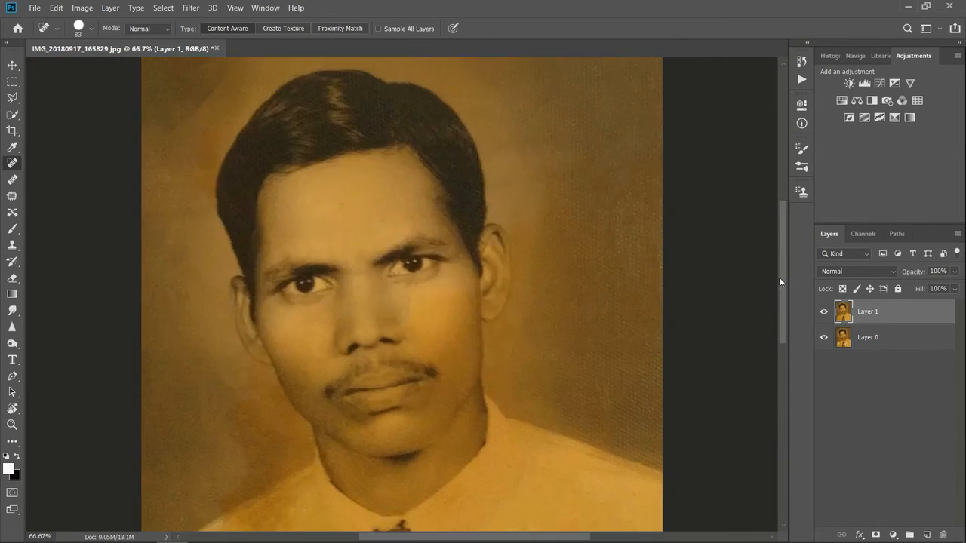
pyautogui.moveTo(399, 318)
pyautogui.mouseDown()
pyautogui.moveTo(435, 314)
pyautogui.moveTo(452, 332)
pyautogui.moveTo(410, 332)
pyautogui.moveTo(458, 323)
pyautogui.moveTo(456, 381)
pyautogui.mouseUp()
pyautogui.moveTo(441, 311); pyautogui.dragTo(455, 385)
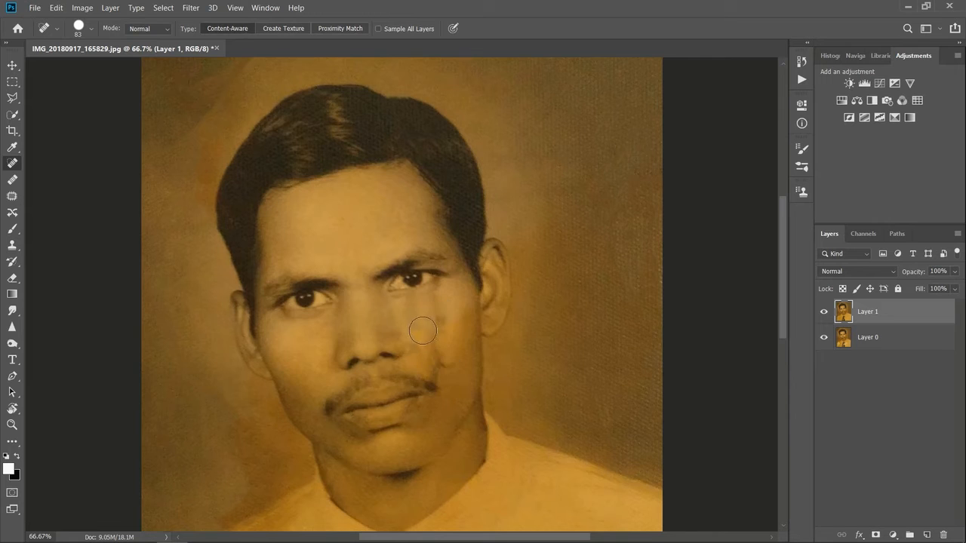
pyautogui.moveTo(426, 326)
pyautogui.mouseDown()
pyautogui.moveTo(416, 354)
pyautogui.moveTo(452, 391)
pyautogui.mouseUp()
pyautogui.moveTo(429, 343); pyautogui.dragTo(437, 379)
pyautogui.moveTo(454, 344); pyautogui.dragTo(453, 389)
pyautogui.moveTo(443, 311); pyautogui.dragTo(442, 398)
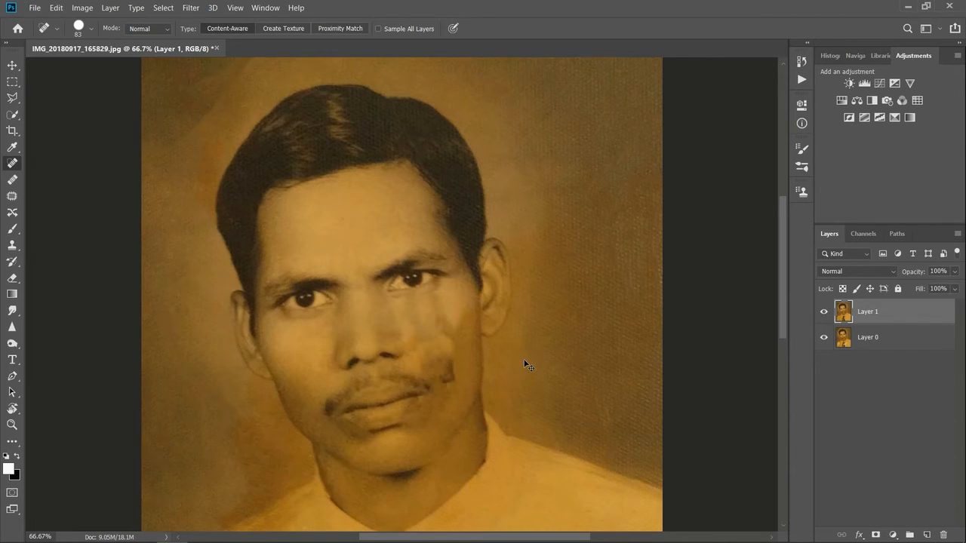
pyautogui.hotkey('ctrl', 'z')
pyautogui.hotkey('ctrl', 'z')
# Step: Toggle Layer 1's visibility to compare the repaired shirt and face with the original photo
pyautogui.hotkey('ctrl', '-')
pyautogui.hotkey('ctrl', '-')
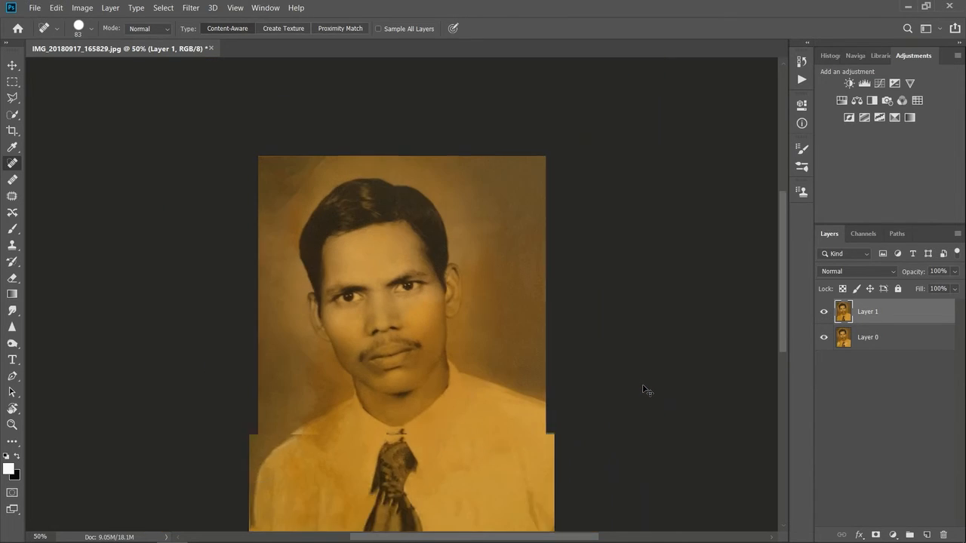
pyautogui.click(824, 312)
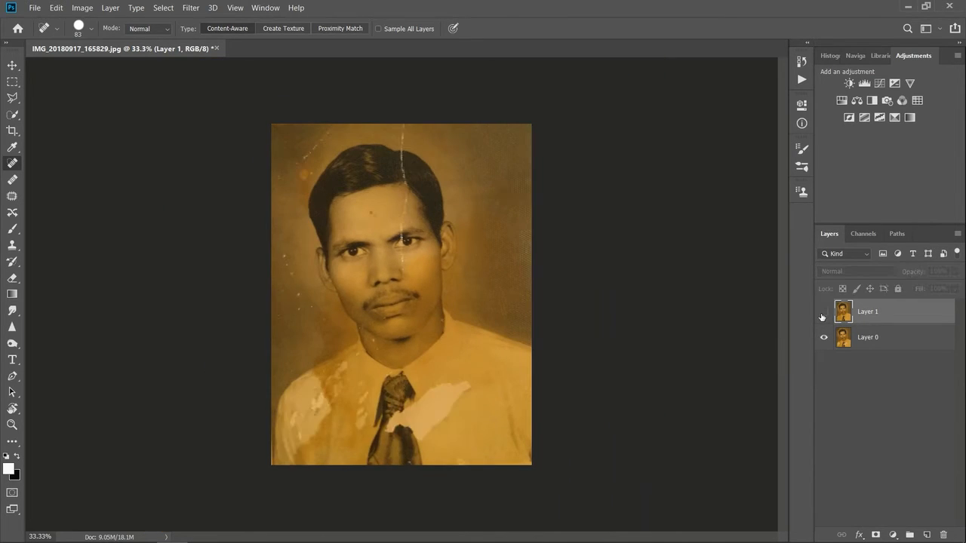
pyautogui.click(823, 311)
pyautogui.click(823, 315)
pyautogui.click(824, 312)
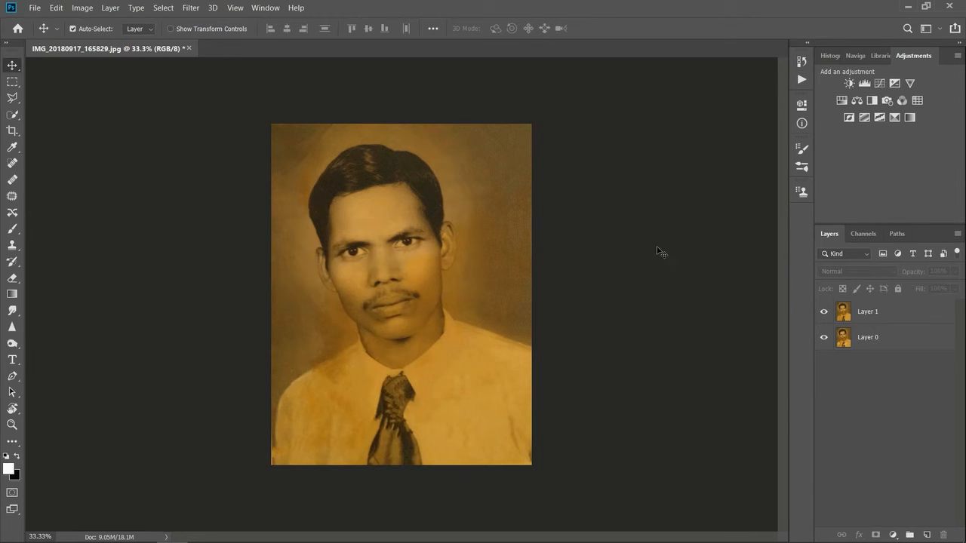
# Step: Add a Black & White adjustment above Layer 1 with Reds 76, Yellows 81, Greens 56, Cyans 53, Blues 16 and Magentas 44
pyautogui.click(448, 284)
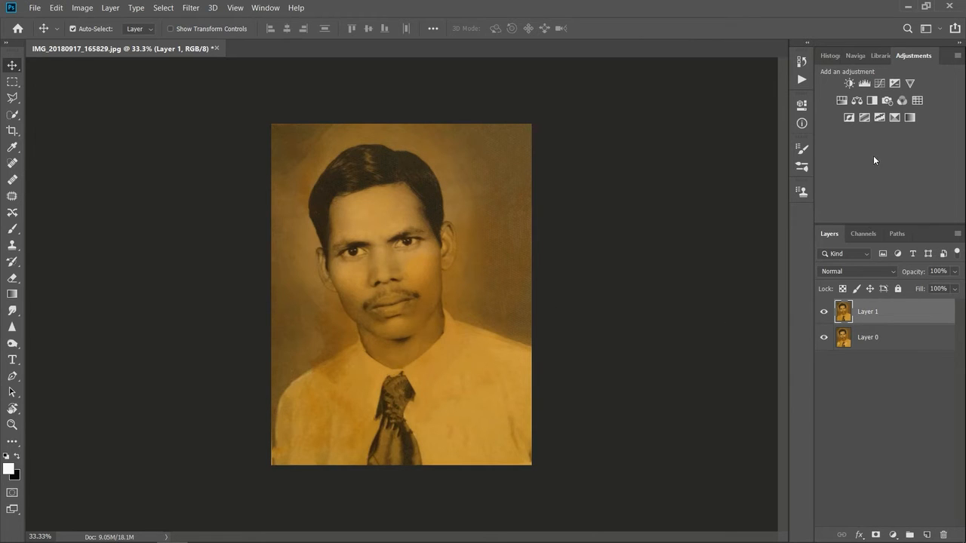
pyautogui.click(939, 30)
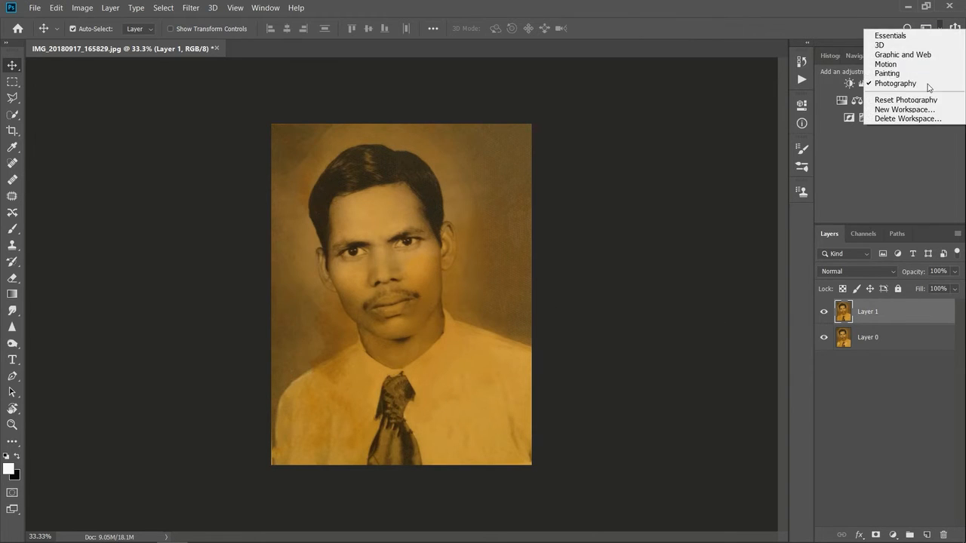
pyautogui.click(913, 165)
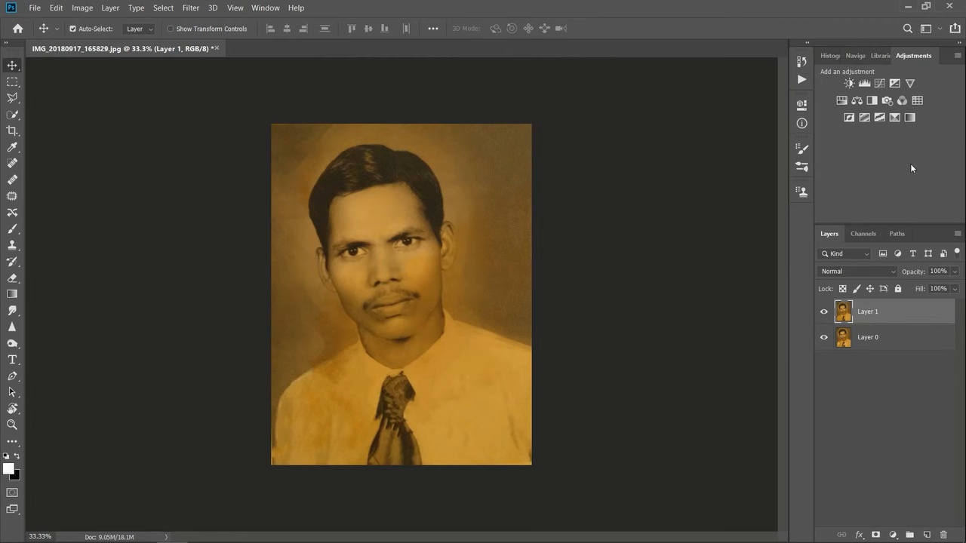
pyautogui.click(869, 101)
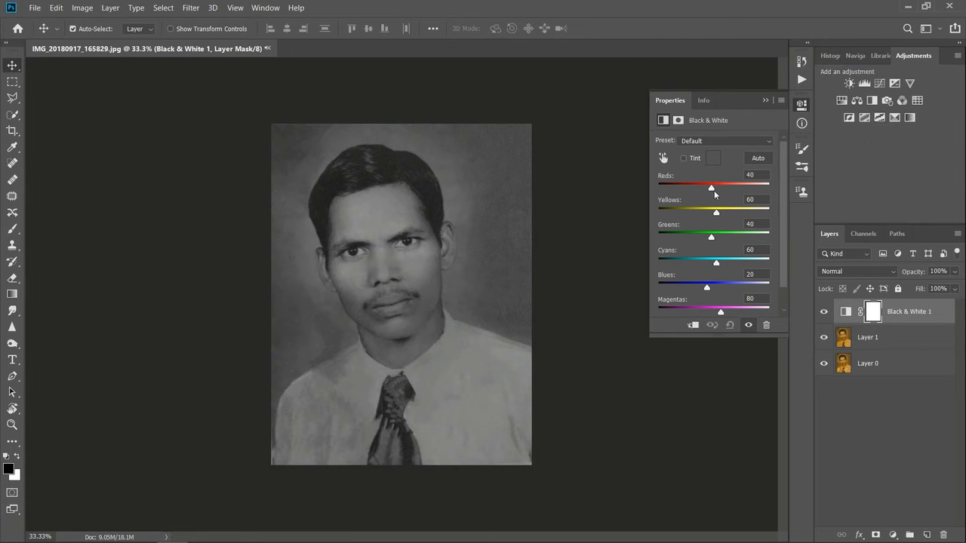
pyautogui.moveTo(710, 188); pyautogui.dragTo(712, 311)
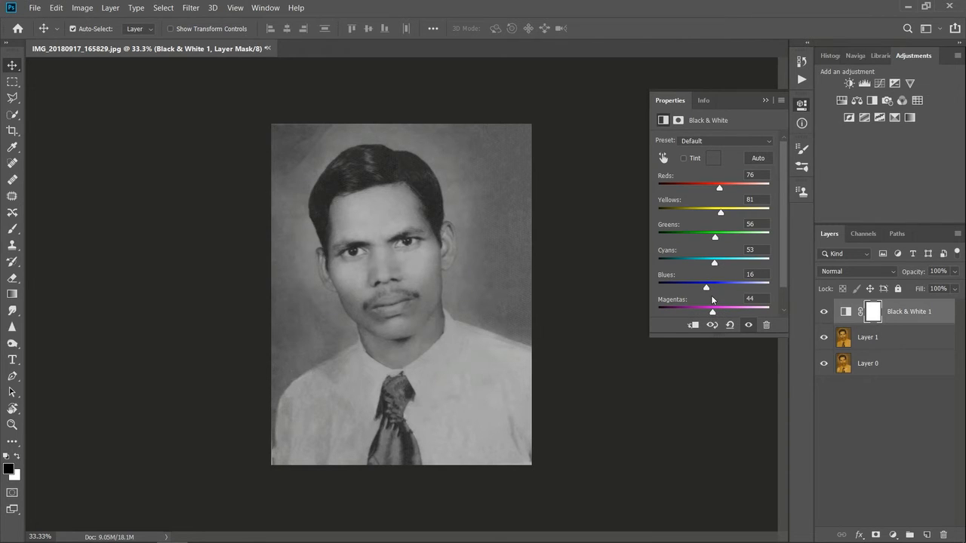
pyautogui.click(767, 101)
pyautogui.click(910, 460)
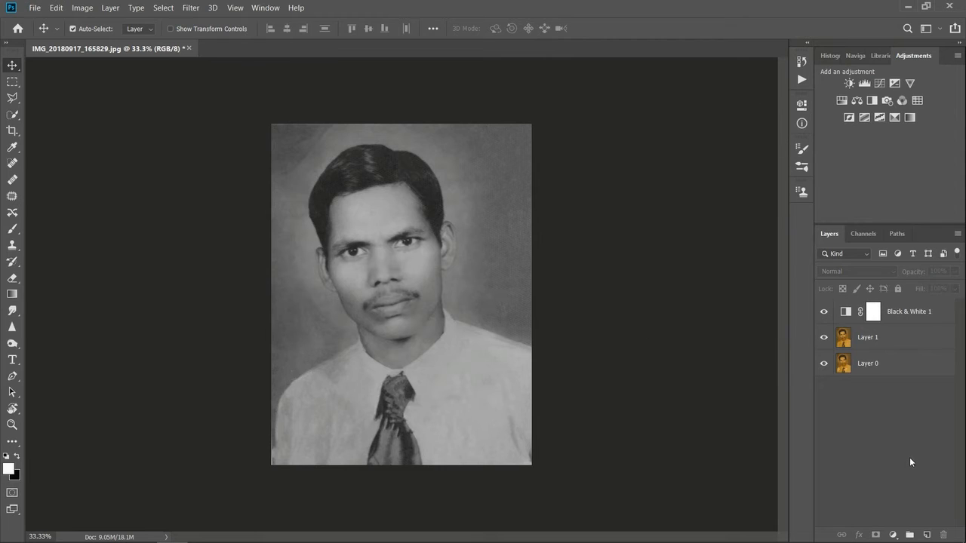
# Step: Hide the Black & White 1 adjustment layer and add a Hue/Saturation adjustment layer above it
pyautogui.click(825, 311)
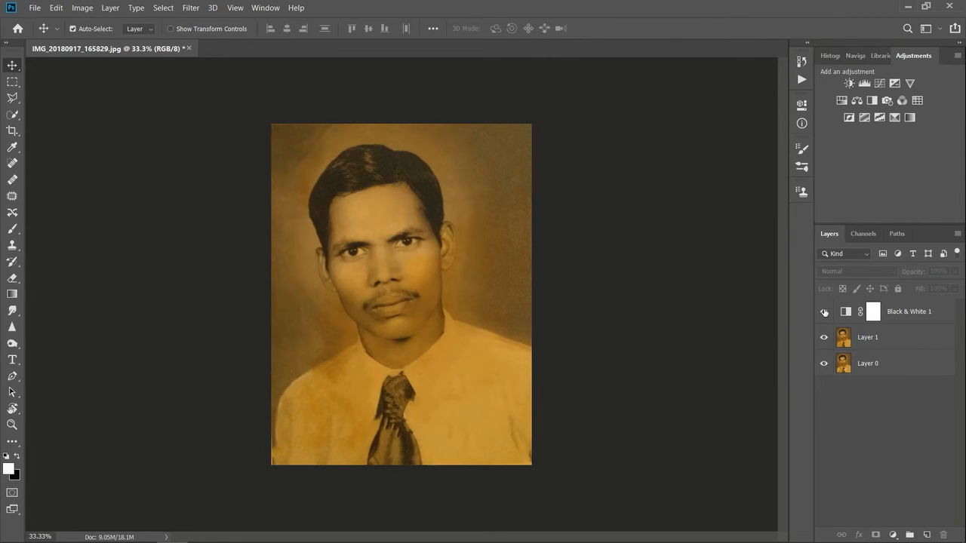
pyautogui.click(824, 312)
pyautogui.click(824, 311)
pyautogui.click(893, 535)
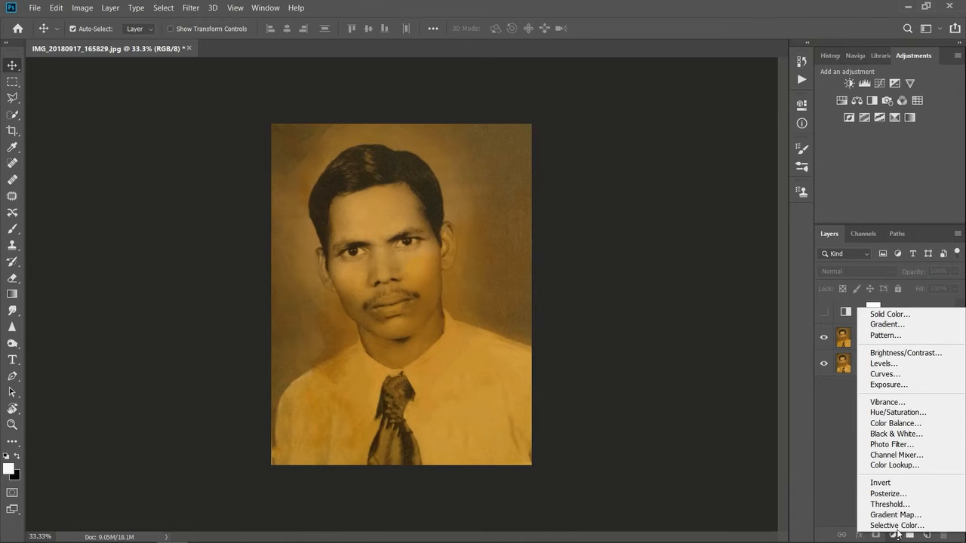
pyautogui.click(891, 413)
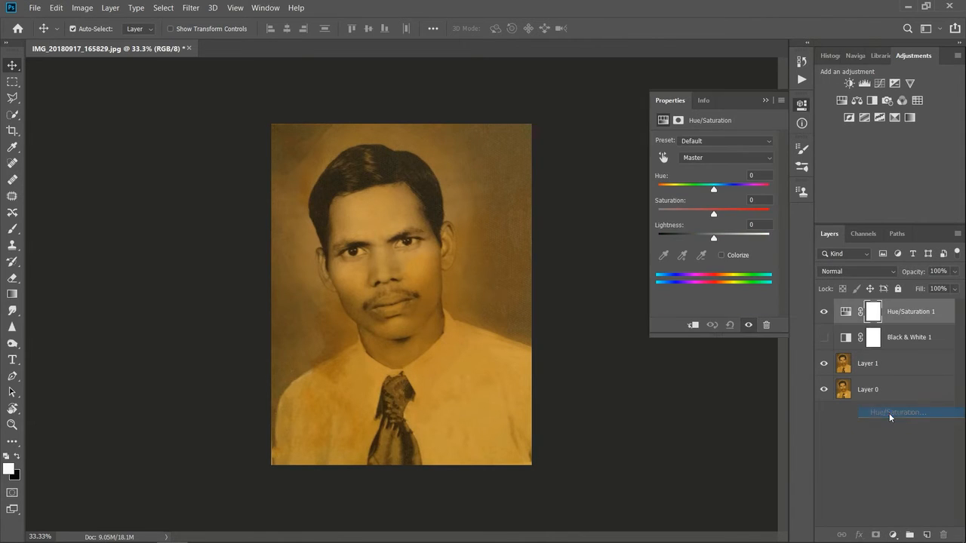
# Step: Set the Hue/Saturation 1 layer's saturation to -98 to strip the photo's yellow colour
pyautogui.moveTo(714, 217); pyautogui.dragTo(660, 216)
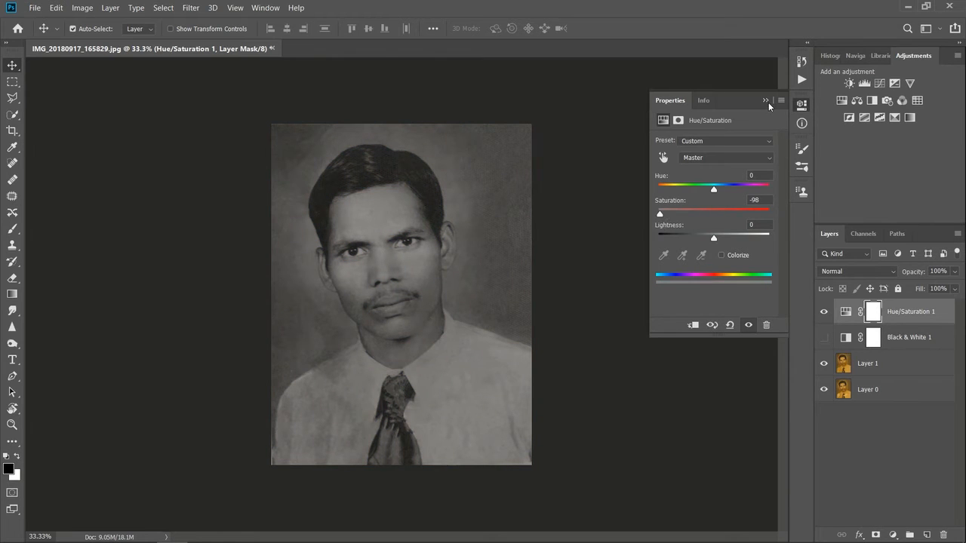
pyautogui.moveTo(712, 239)
pyautogui.mouseDown()
pyautogui.moveTo(724, 240)
pyautogui.moveTo(701, 246)
pyautogui.moveTo(716, 246)
pyautogui.mouseUp()
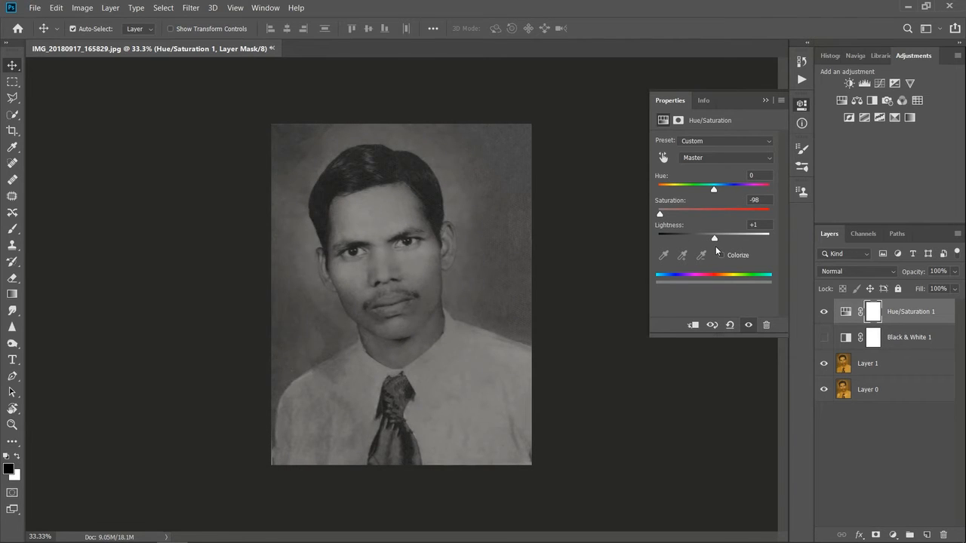
pyautogui.click(765, 100)
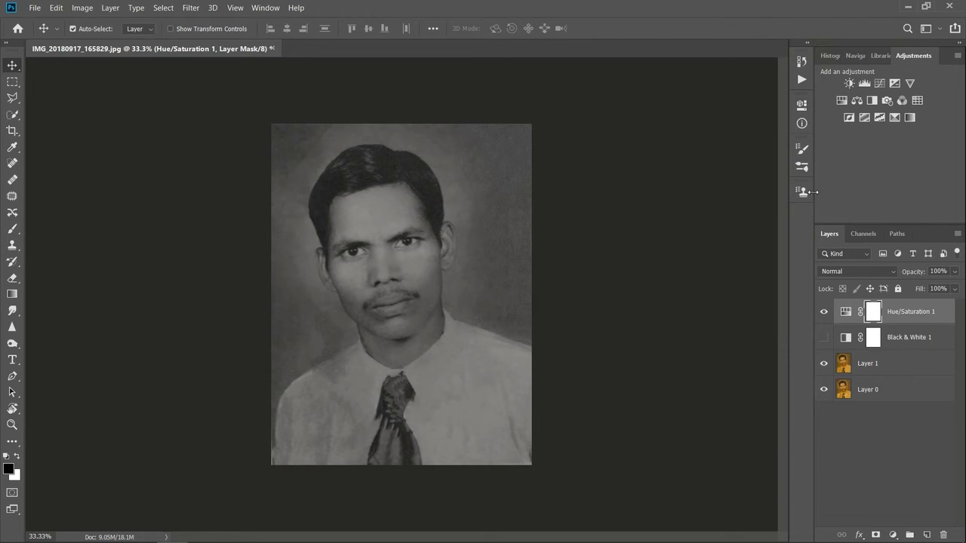
# Step: Show Black & White 1 again, compare both adjustment layers by toggling their visibility, and leave Hue/Saturation 1 hidden
pyautogui.click(825, 338)
pyautogui.click(824, 312)
pyautogui.click(824, 312)
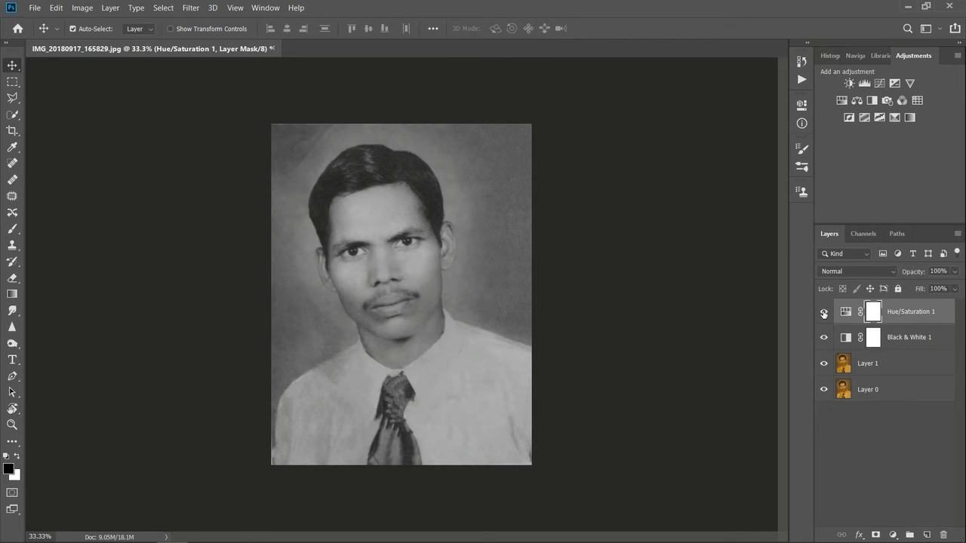
pyautogui.click(825, 338)
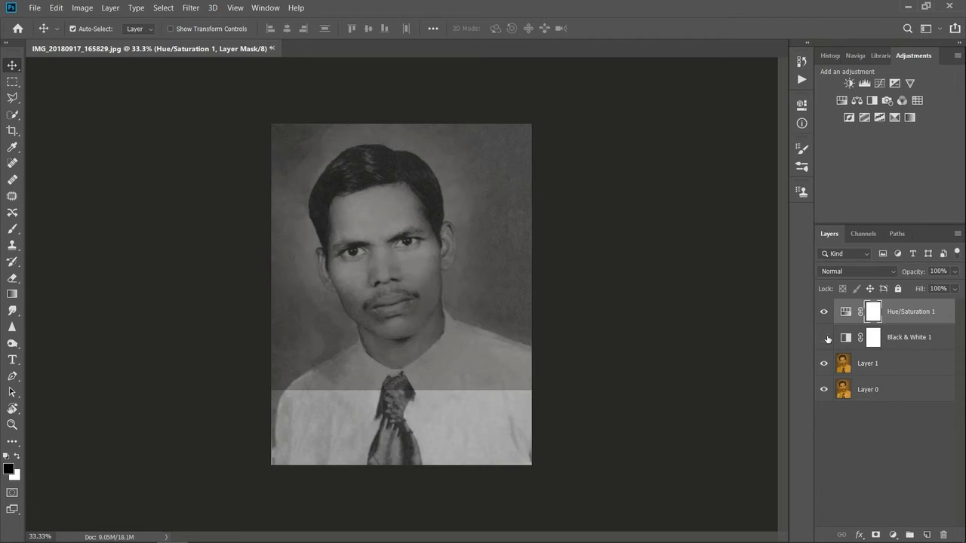
pyautogui.click(825, 337)
pyautogui.click(825, 314)
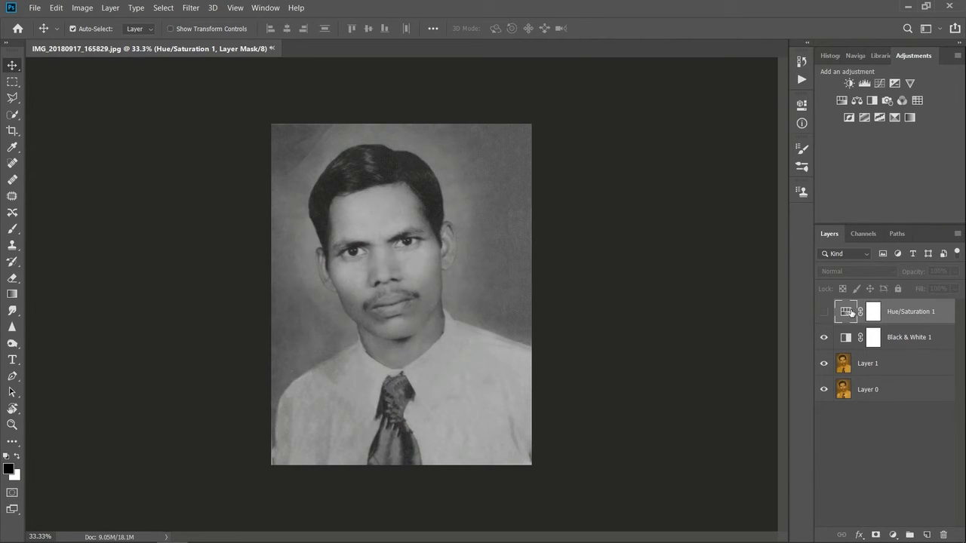
# Step: Delete the Hue/Saturation 1 adjustment layer
pyautogui.click(846, 312)
pyautogui.press('Delete')
pyautogui.click(882, 417)
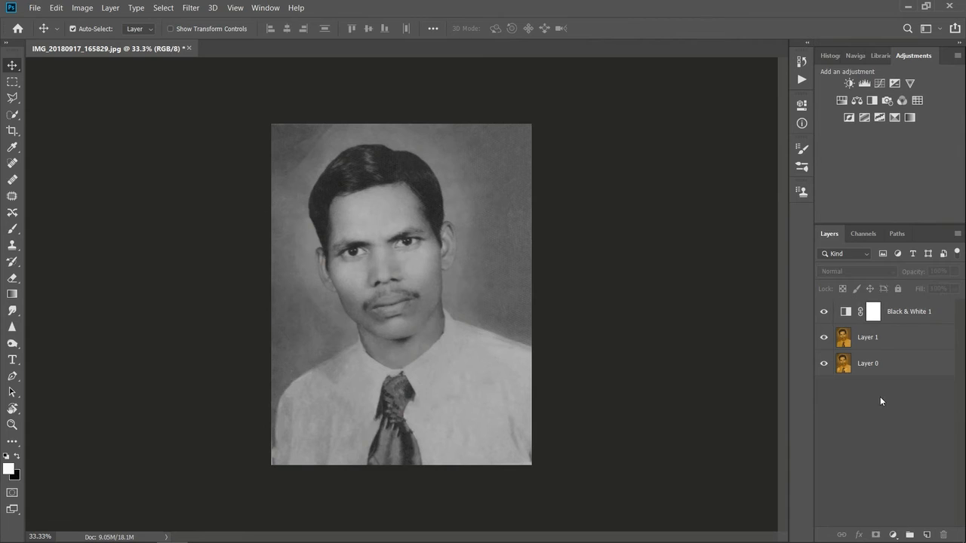
# Step: Convert the image mode to Grayscale, accepting that the Black & White adjustment layer is discarded and keeping the layers unmerged
pyautogui.click(864, 340)
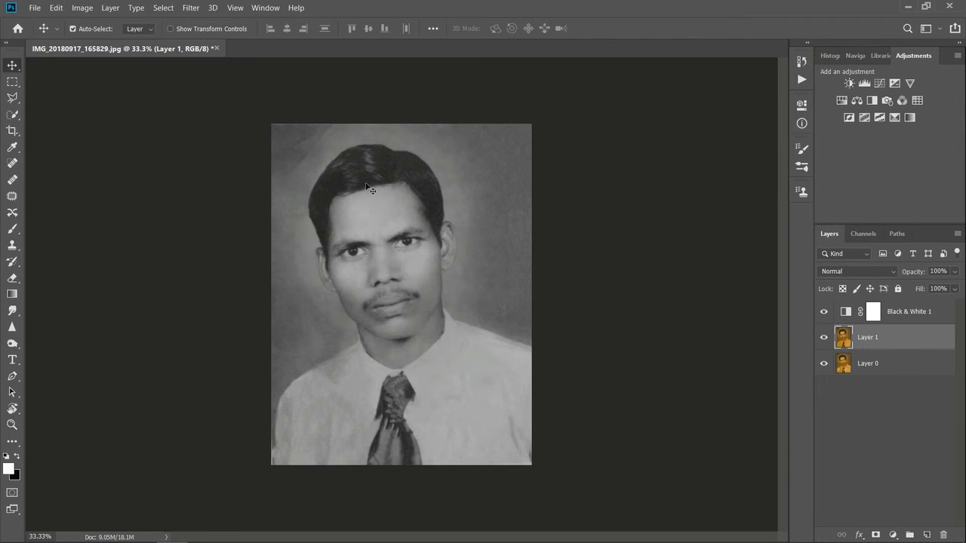
pyautogui.click(83, 8)
pyautogui.moveTo(144, 21)
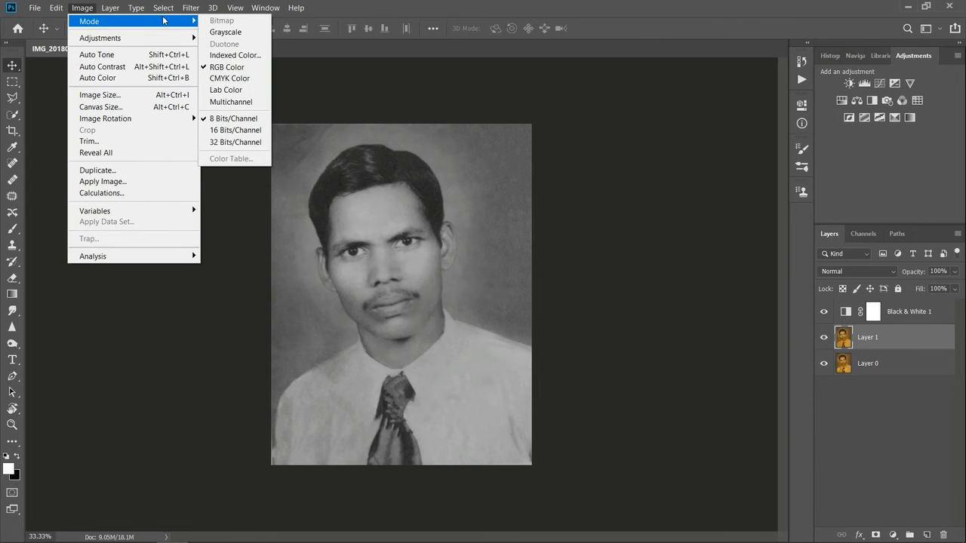
pyautogui.click(224, 33)
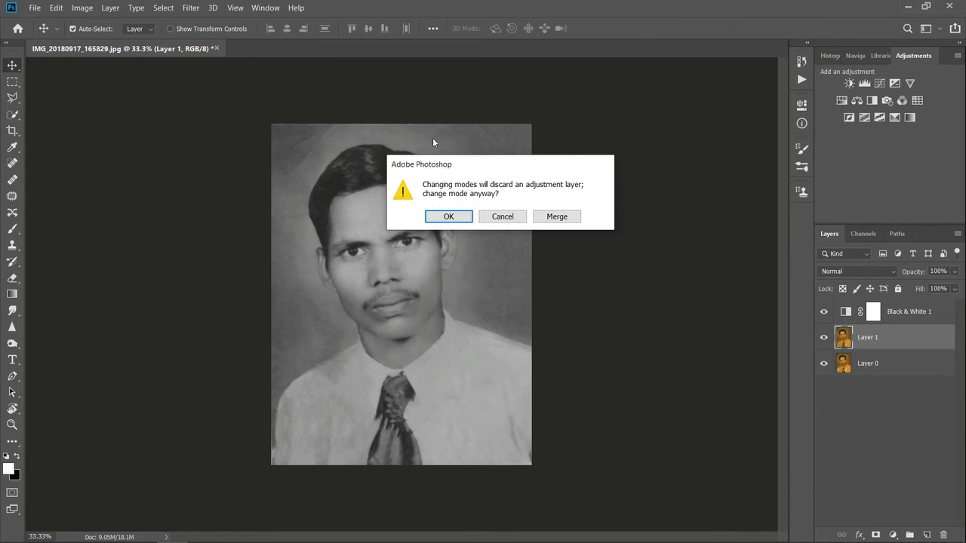
pyautogui.click(447, 218)
pyautogui.click(461, 240)
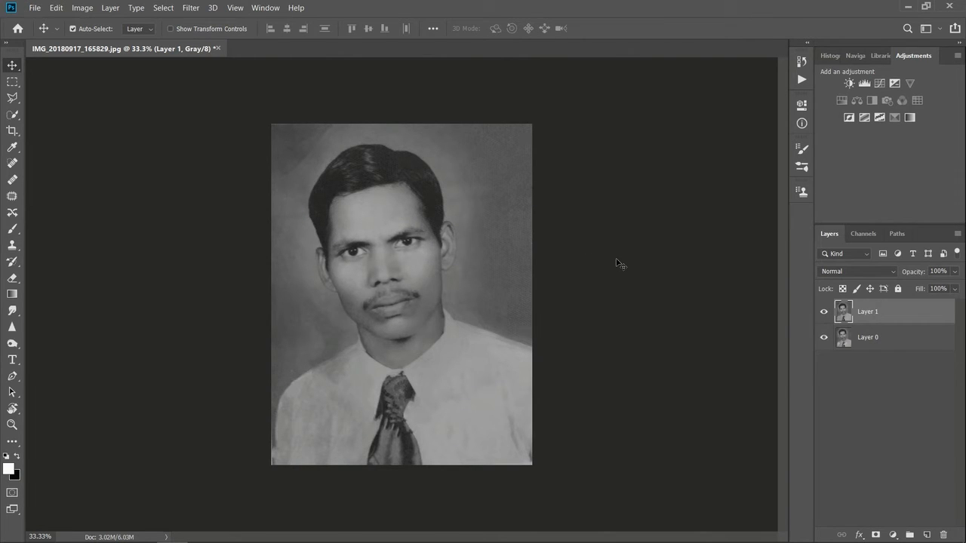
# Step: Undo and redo the Grayscale conversion to compare it with the Black & White version, and examine the face up close
pyautogui.hotkey('ctrl', 'z')
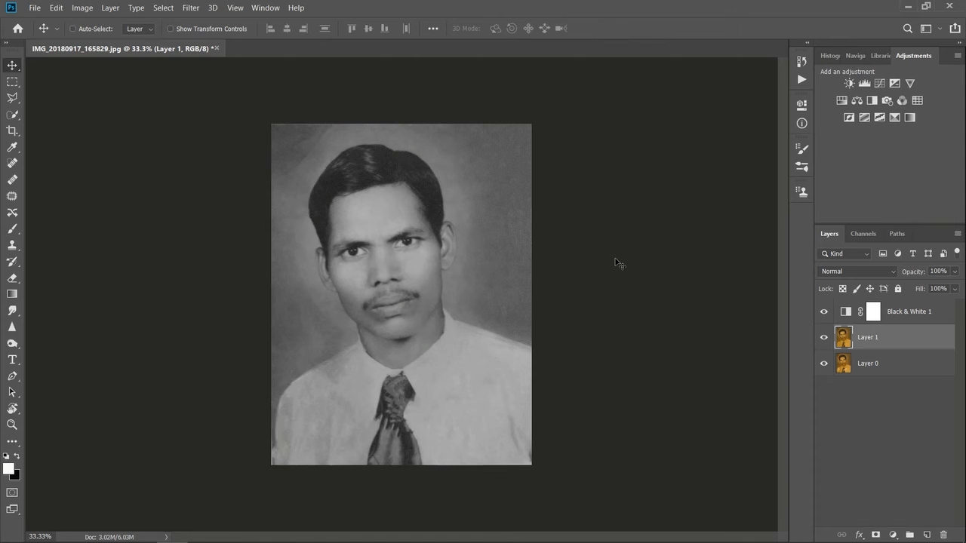
pyautogui.hotkey('ctrl', 'shift', 'z')
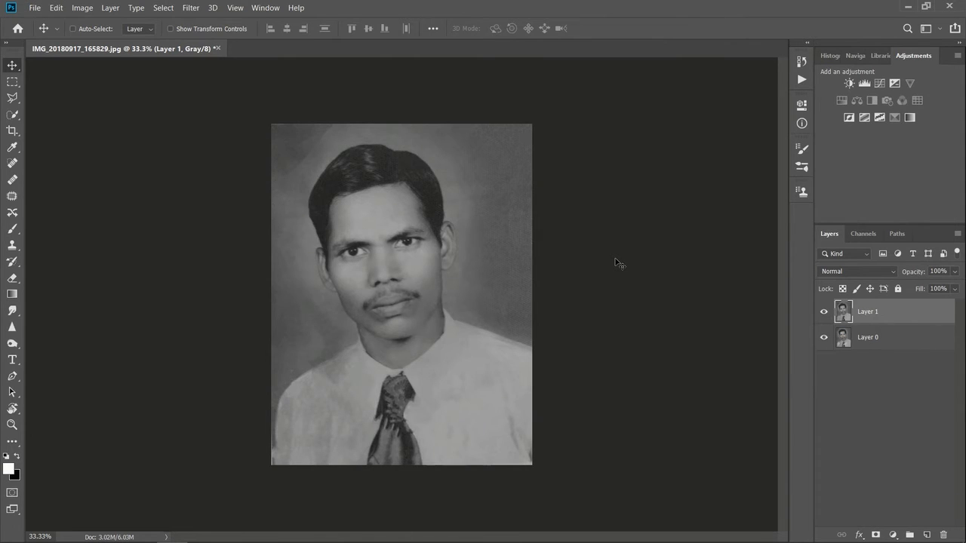
pyautogui.hotkey('ctrl', 'z')
pyautogui.hotkey('ctrl', 'shift', 'z')
pyautogui.hotkey('ctrl', '+')
pyautogui.hotkey('ctrl', '+')
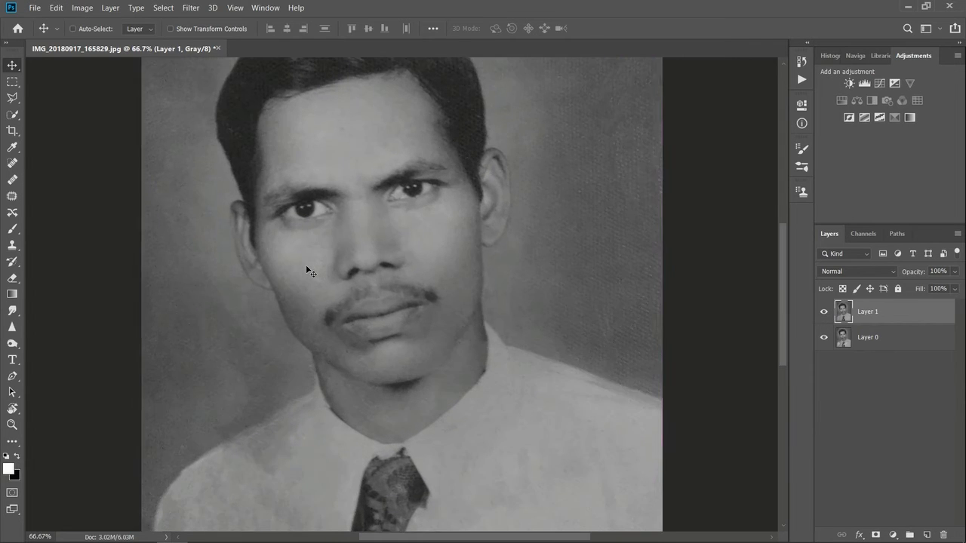
pyautogui.hotkey('ctrl', '-')
pyautogui.hotkey('ctrl', '-')
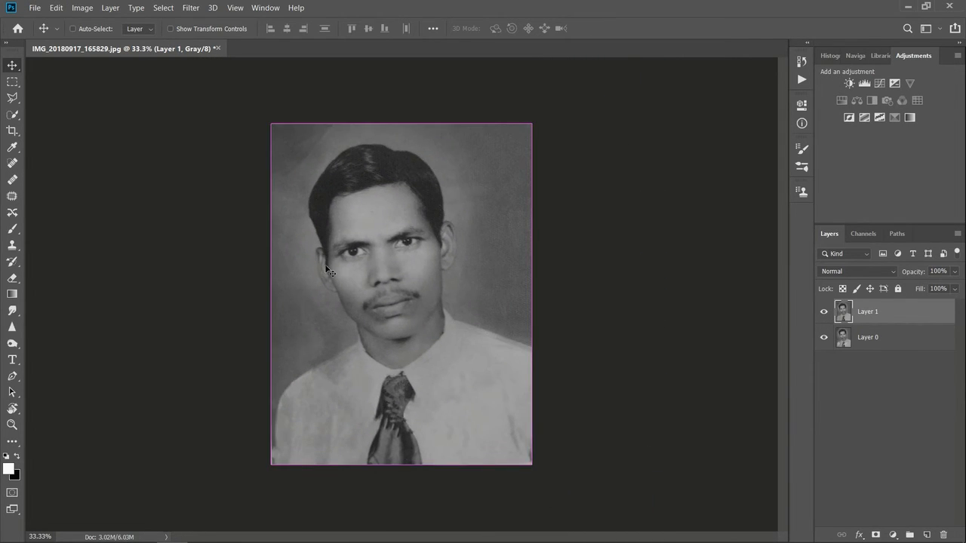
# Step: Open the Camera Raw Filter on Layer 1 and set Highlights to +6, Shadows to -36 and Contrast to +17
pyautogui.hotkey('ctrl', '+')
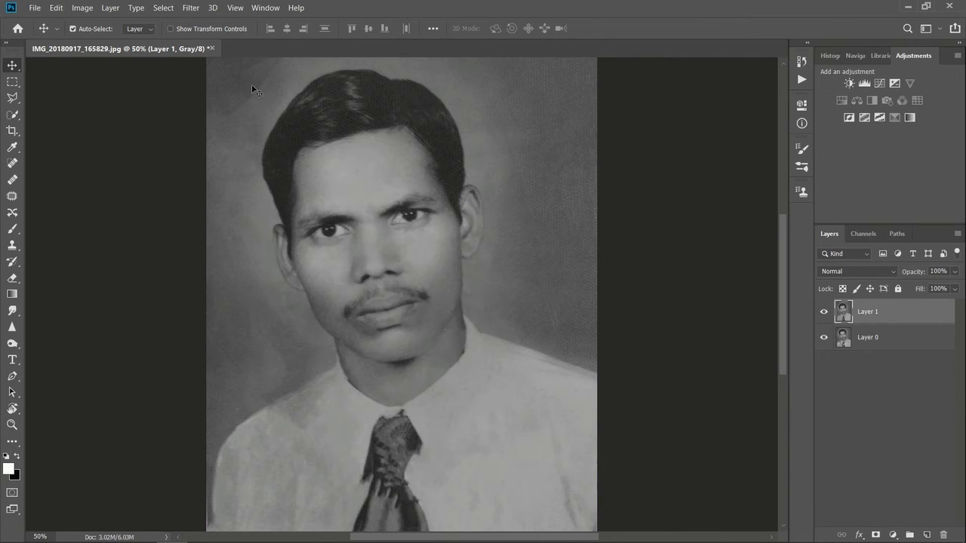
pyautogui.click(190, 8)
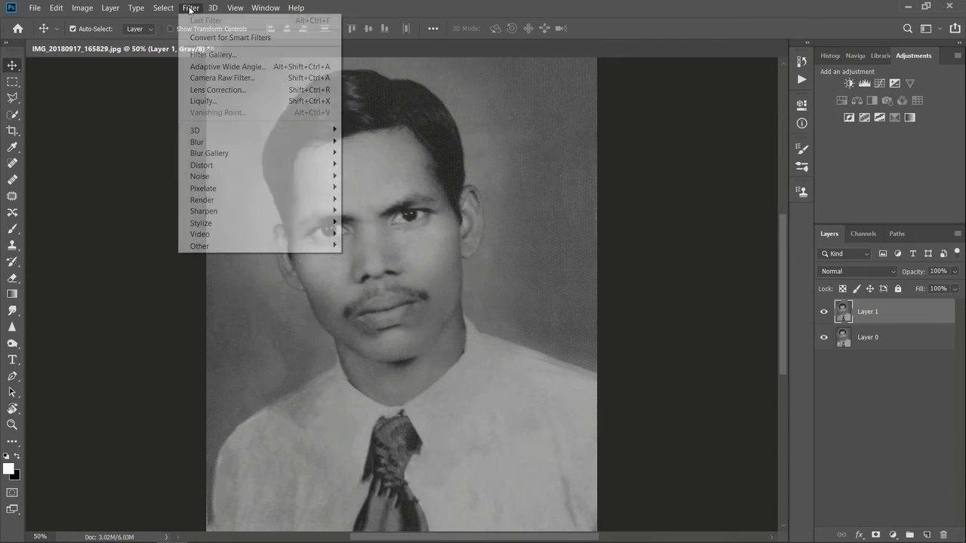
pyautogui.click(213, 78)
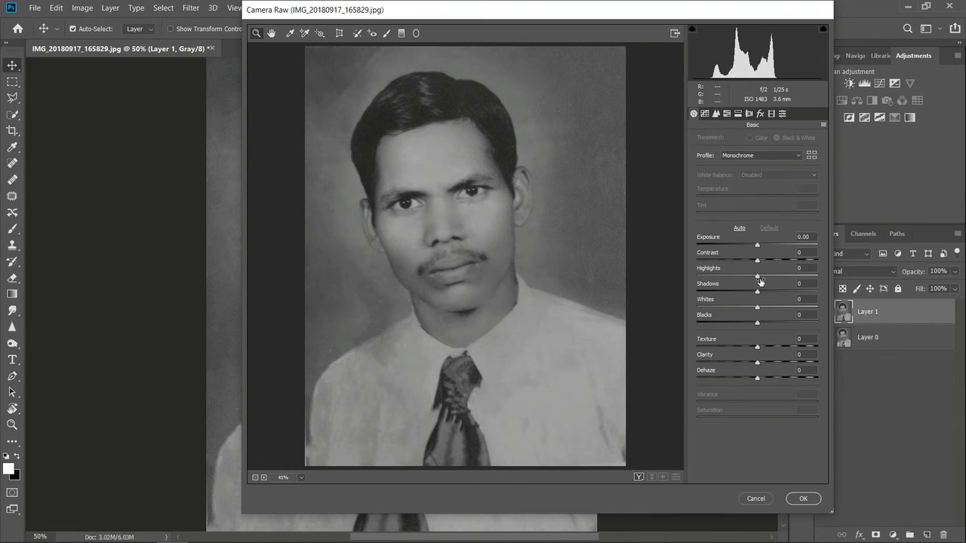
pyautogui.moveTo(758, 278); pyautogui.dragTo(733, 302)
pyautogui.moveTo(761, 281); pyautogui.dragTo(737, 296)
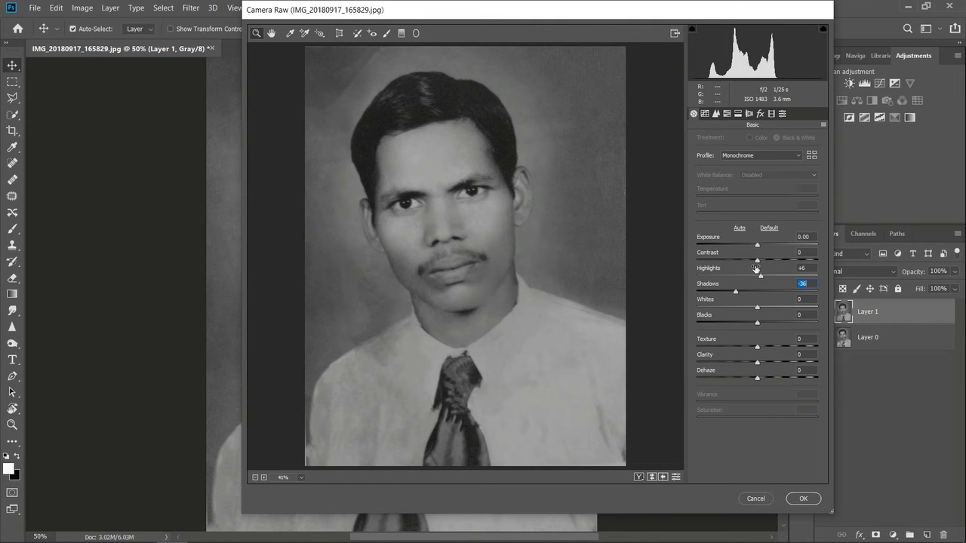
pyautogui.moveTo(757, 261); pyautogui.dragTo(766, 279)
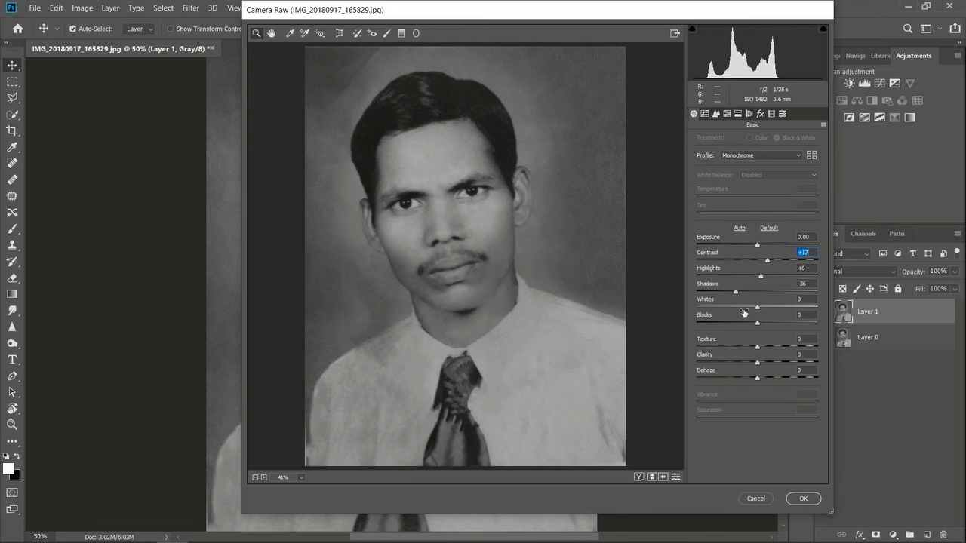
# Step: Set Blacks to -17 and Whites to +8 in Camera Raw
pyautogui.moveTo(758, 323)
pyautogui.mouseDown()
pyautogui.moveTo(739, 325)
pyautogui.moveTo(748, 324)
pyautogui.mouseUp()
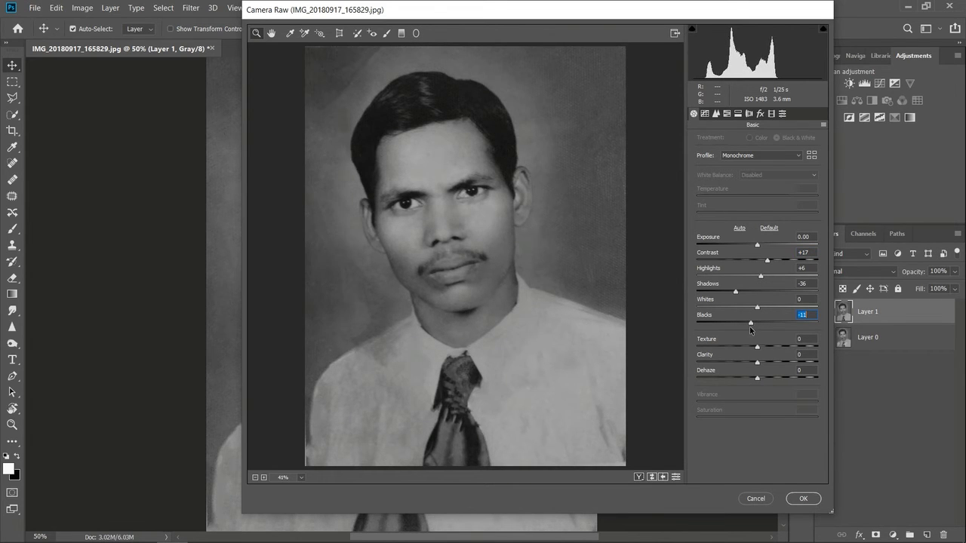
pyautogui.moveTo(759, 308); pyautogui.dragTo(786, 309)
pyautogui.doubleClick(786, 308)
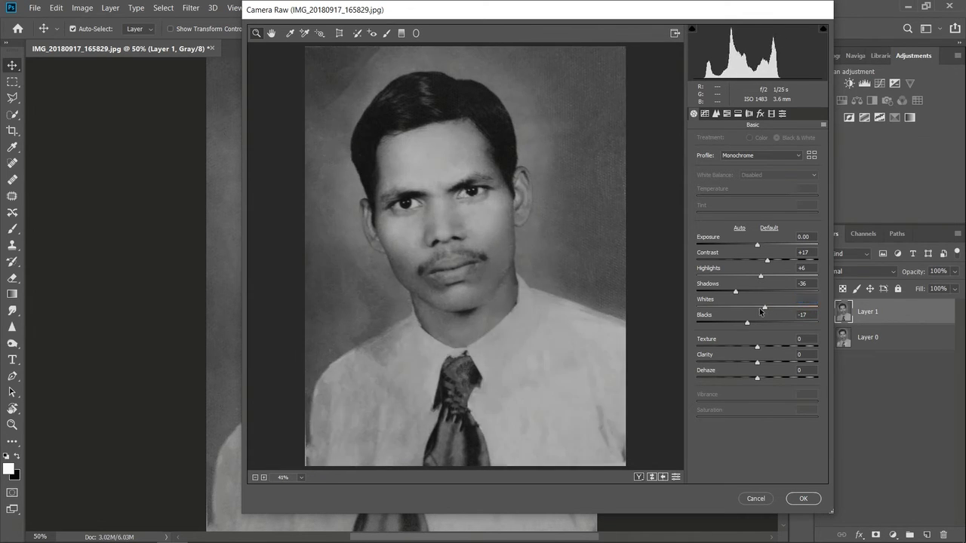
pyautogui.moveTo(759, 311); pyautogui.dragTo(765, 312)
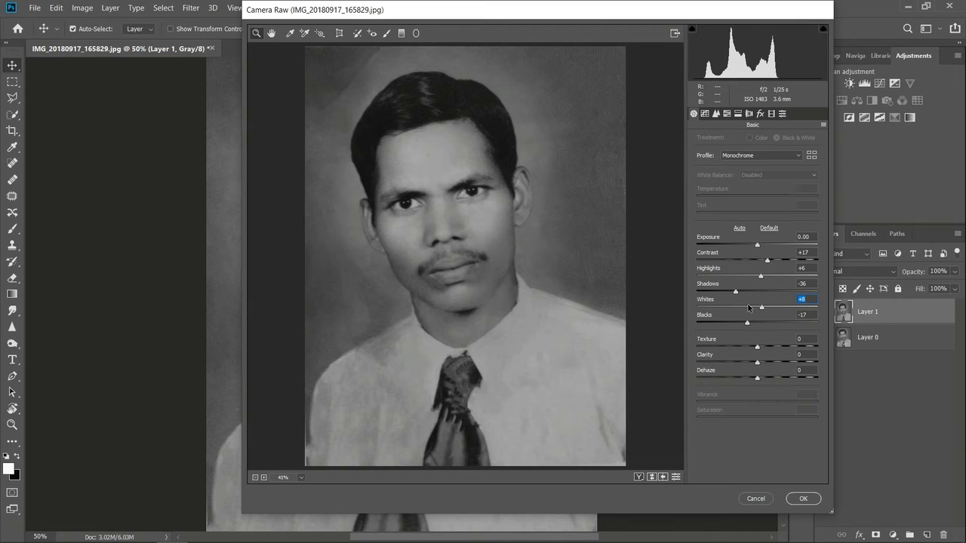
# Step: Try different Texture and Clarity strengths in Camera Raw, settling on -1 for both and keeping Dehaze near zero
pyautogui.moveTo(759, 349); pyautogui.dragTo(714, 356)
pyautogui.moveTo(750, 357); pyautogui.dragTo(812, 372)
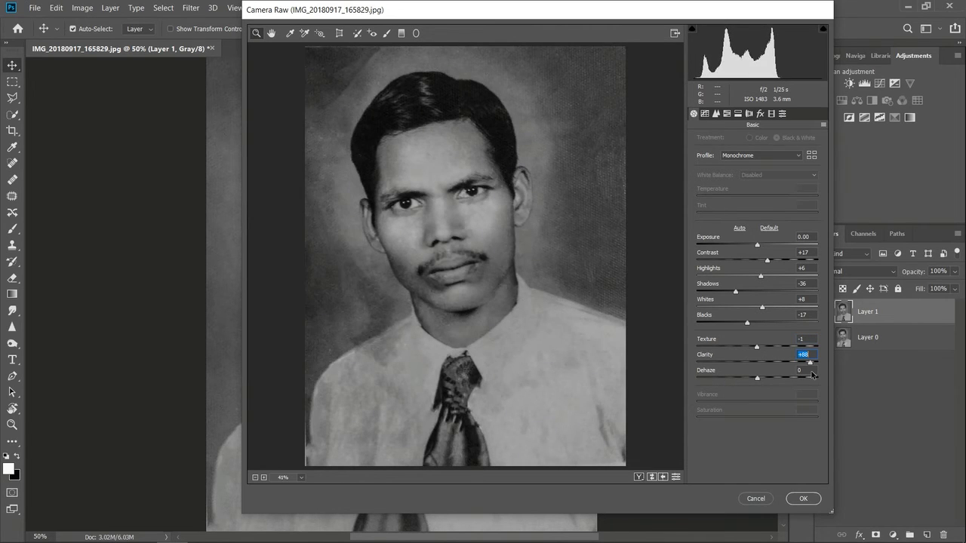
pyautogui.moveTo(740, 368); pyautogui.dragTo(758, 378)
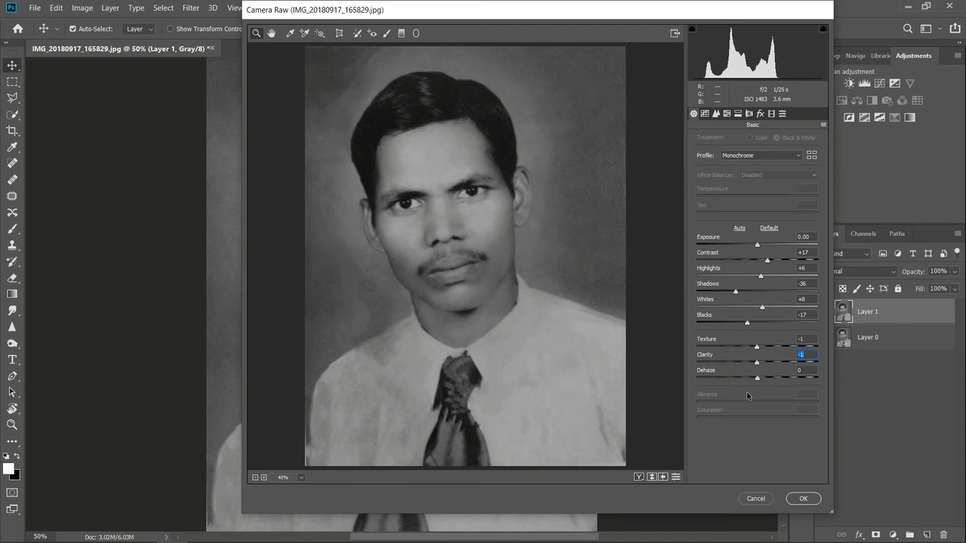
pyautogui.moveTo(758, 378)
pyautogui.mouseDown()
pyautogui.moveTo(725, 377)
pyautogui.moveTo(797, 387)
pyautogui.moveTo(757, 385)
pyautogui.mouseUp()
# Step: Add a slight amount of luminance noise reduction in Camera Raw and apply the filter to Layer 1
pyautogui.click(715, 113)
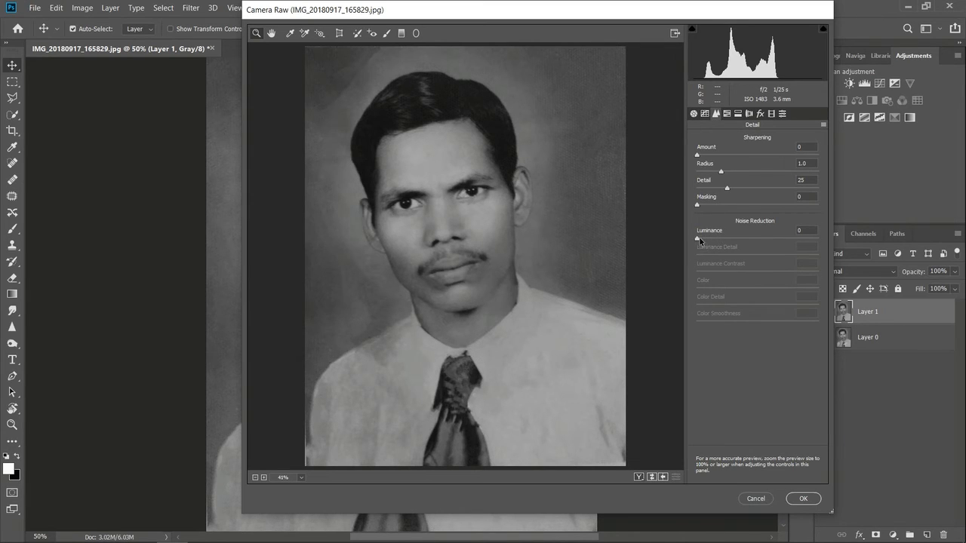
pyautogui.moveTo(698, 238); pyautogui.dragTo(779, 253)
pyautogui.moveTo(778, 240); pyautogui.dragTo(718, 246)
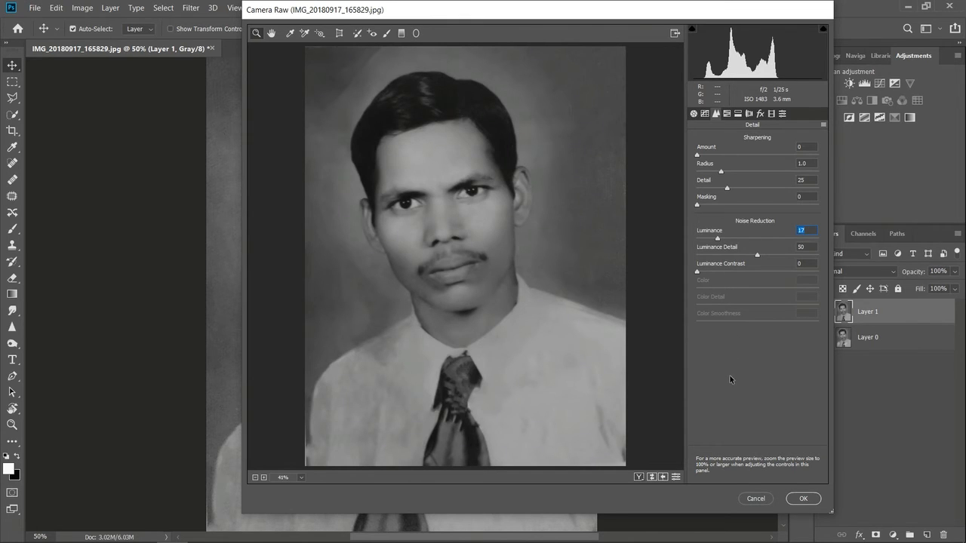
pyautogui.moveTo(717, 239); pyautogui.dragTo(697, 240)
pyautogui.moveTo(699, 240); pyautogui.dragTo(723, 246)
pyautogui.click(803, 499)
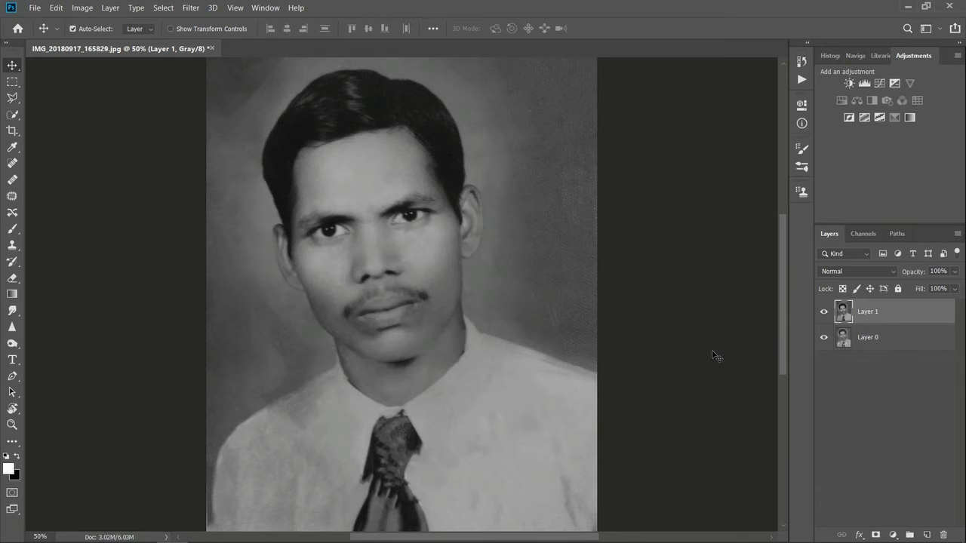
pyautogui.hotkey('ctrl', '-')
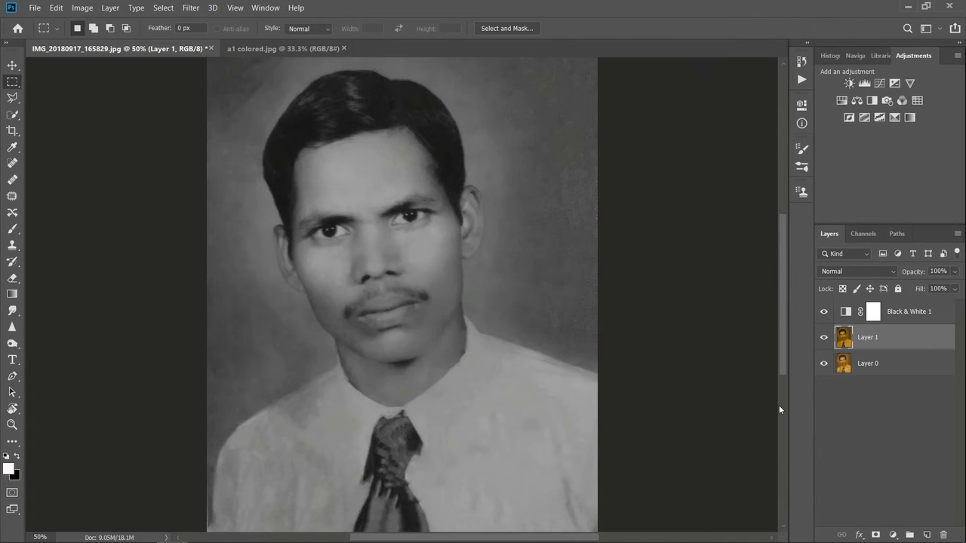
# Step: Deselect all layers and add a Gradient Map adjustment layer above Black & White 1
pyautogui.click(887, 454)
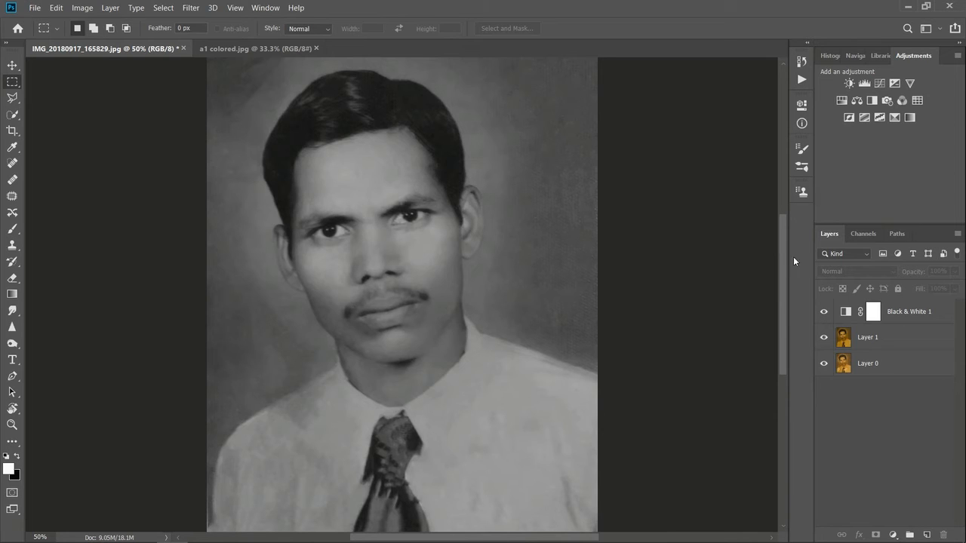
pyautogui.click(893, 534)
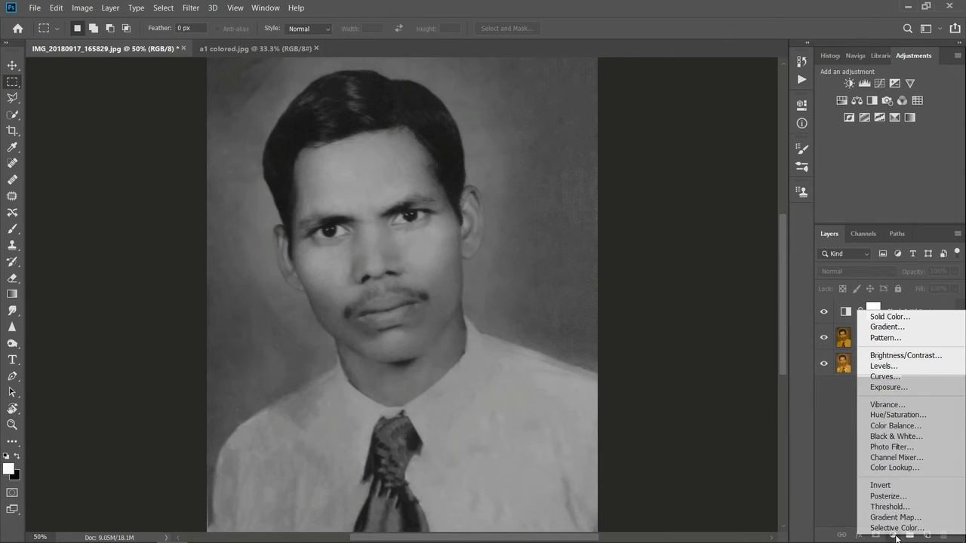
pyautogui.click(842, 489)
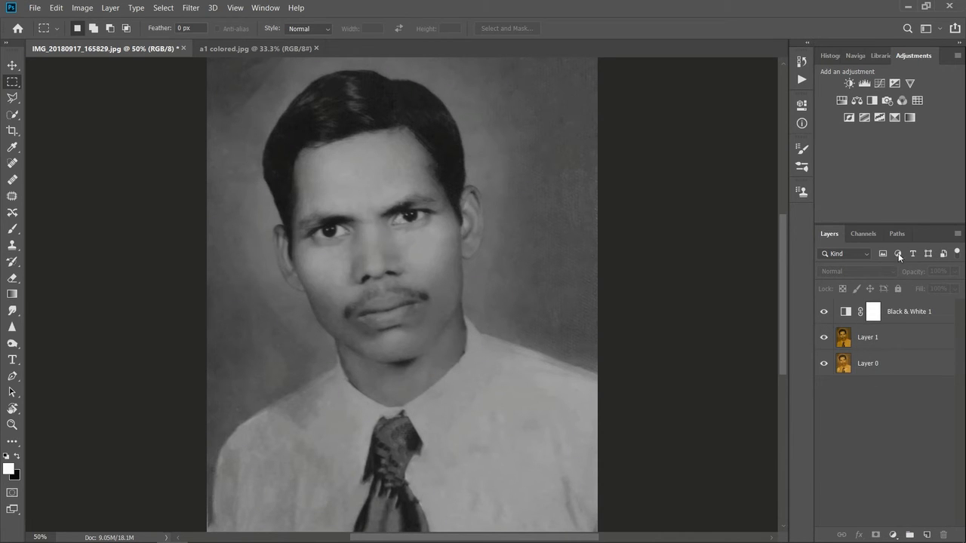
pyautogui.click(909, 118)
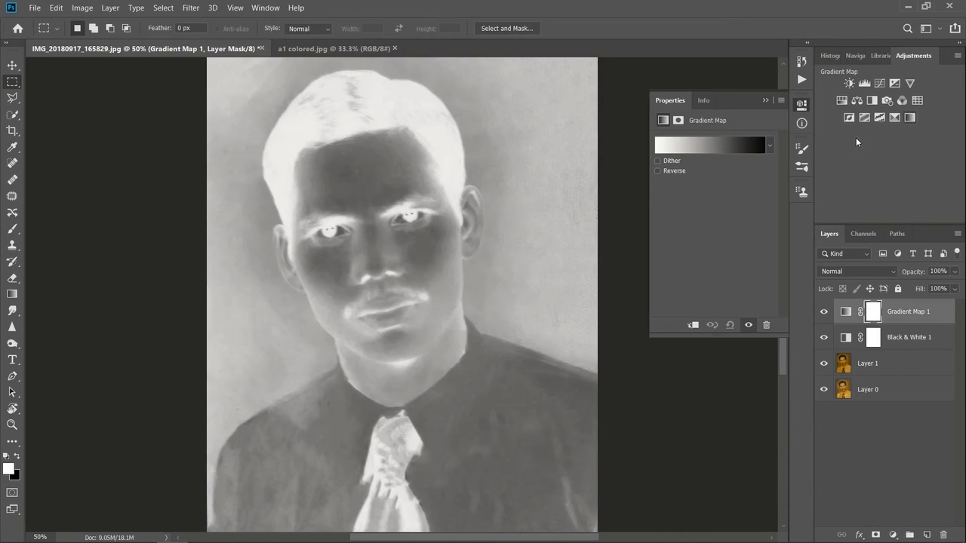
# Step: Try several gradient presets on the Gradient Map 1 layer and settle on the black-to-white gradient
pyautogui.click(770, 146)
pyautogui.click(687, 192)
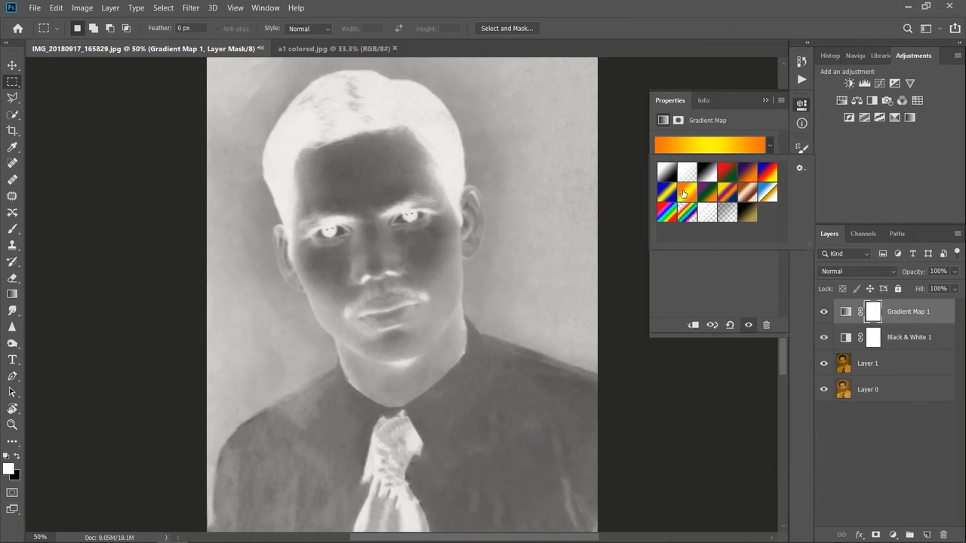
pyautogui.click(752, 175)
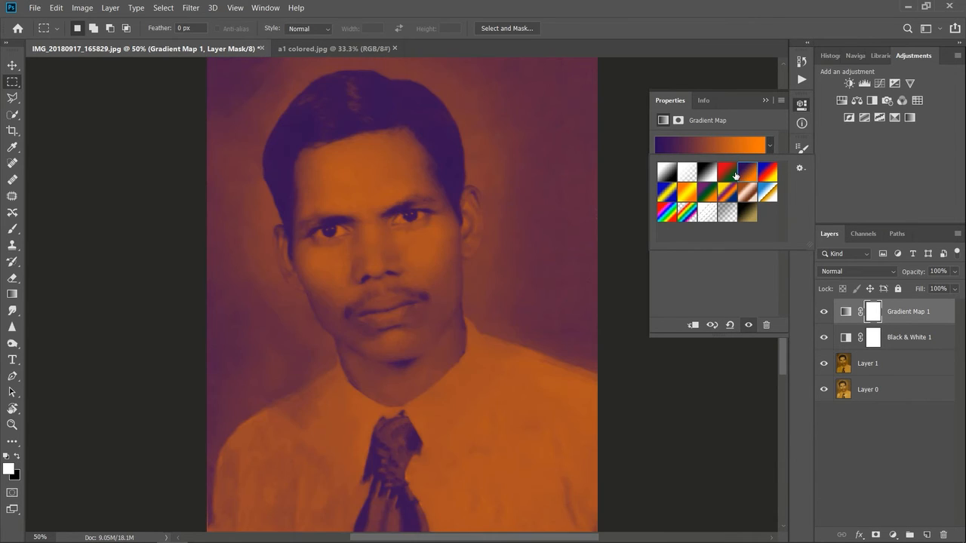
pyautogui.click(734, 176)
pyautogui.click(767, 175)
pyautogui.click(767, 198)
pyautogui.click(745, 199)
pyautogui.click(741, 219)
pyautogui.click(708, 213)
pyautogui.click(715, 175)
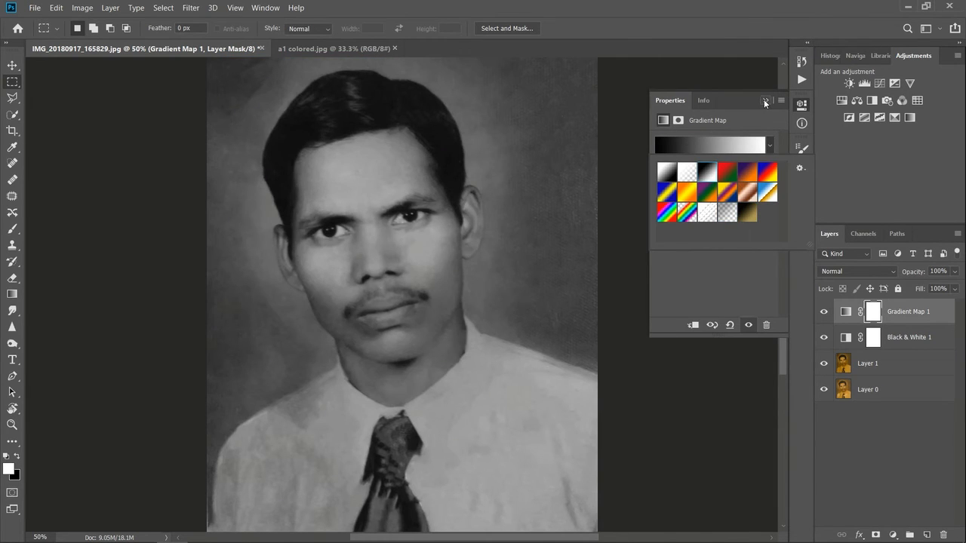
# Step: Arrange IMG_20180917_165829.jpg and a1 colored.jpg side by side in a 2-up Vertical layout with the portrait at 33.3% zoom
pyautogui.click(764, 100)
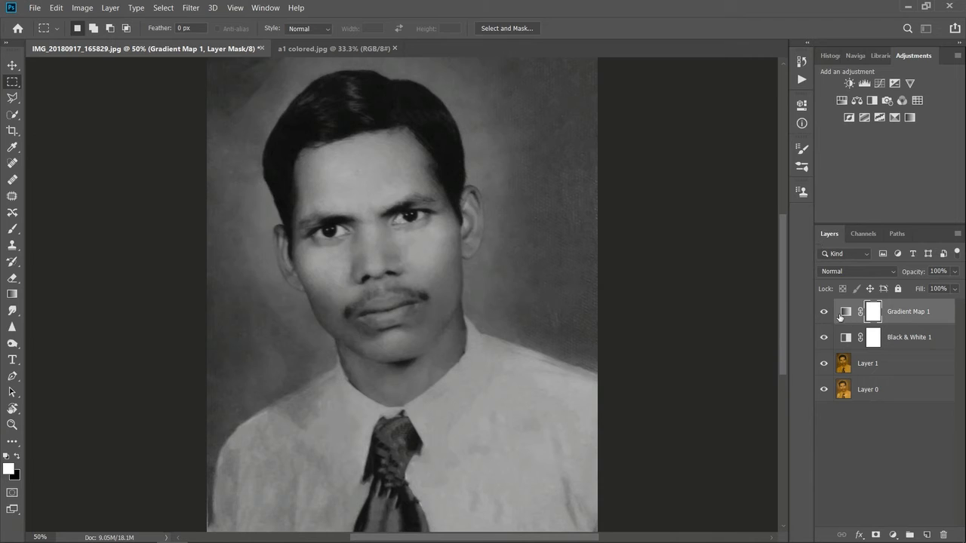
pyautogui.click(263, 8)
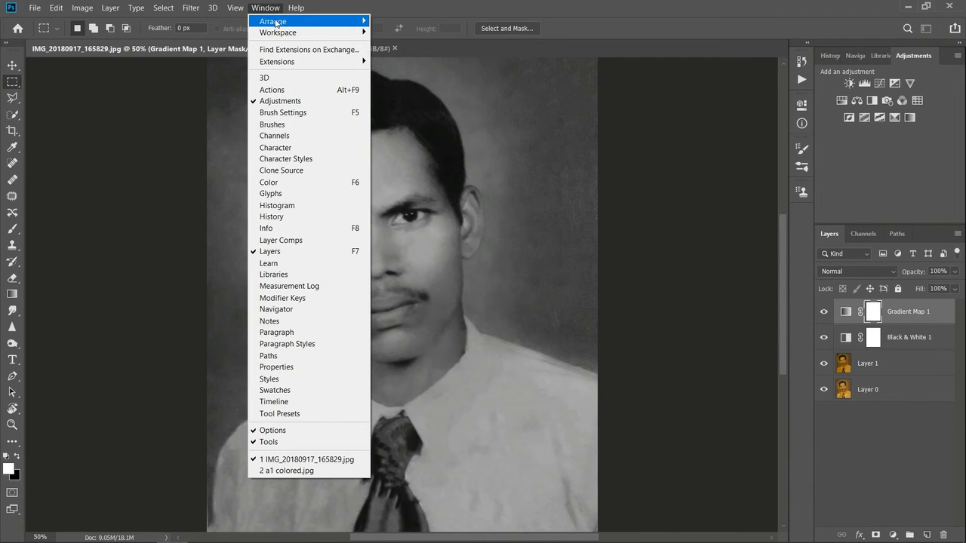
pyautogui.moveTo(339, 25)
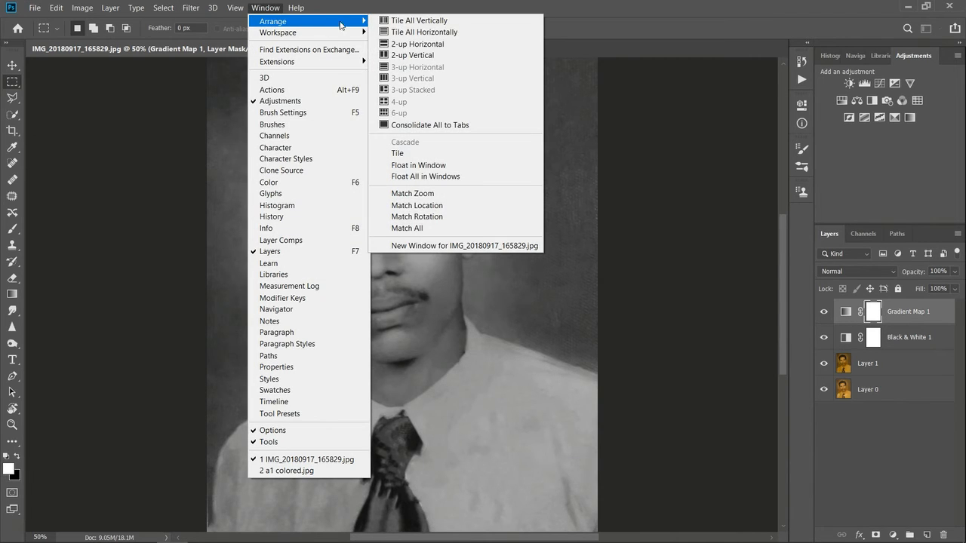
pyautogui.click(404, 57)
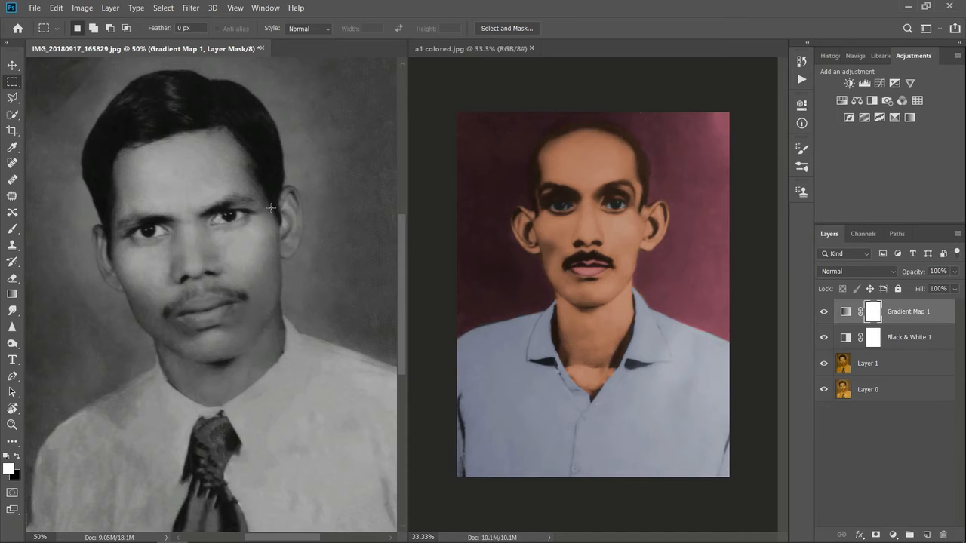
pyautogui.hotkey('ctrl', '-')
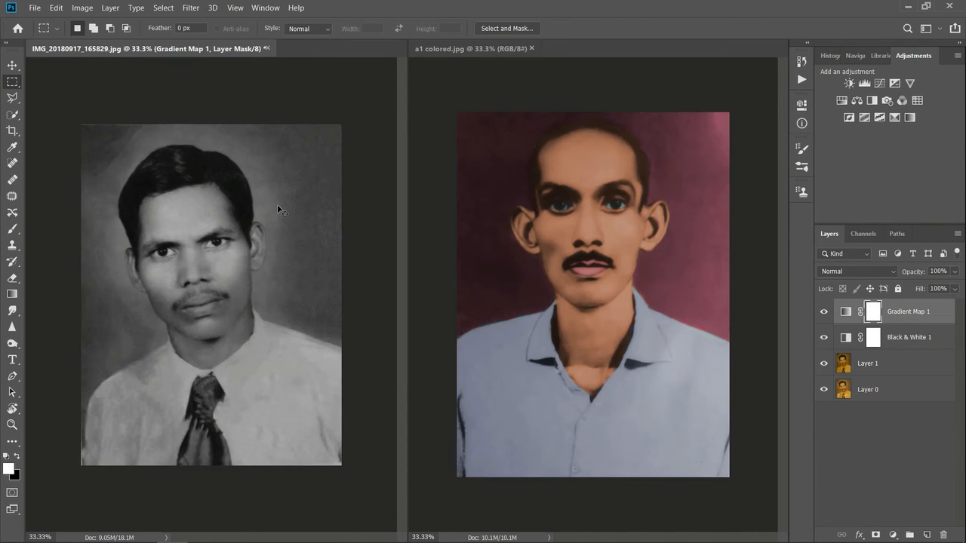
pyautogui.hotkey('ctrl', '+')
pyautogui.hotkey('ctrl', '-')
# Step: Merge the portrait back into tabs with a1 colored.jpg, switch between both documents, and restore the 2-up Vertical layout
pyautogui.moveTo(176, 48); pyautogui.dragTo(467, 50)
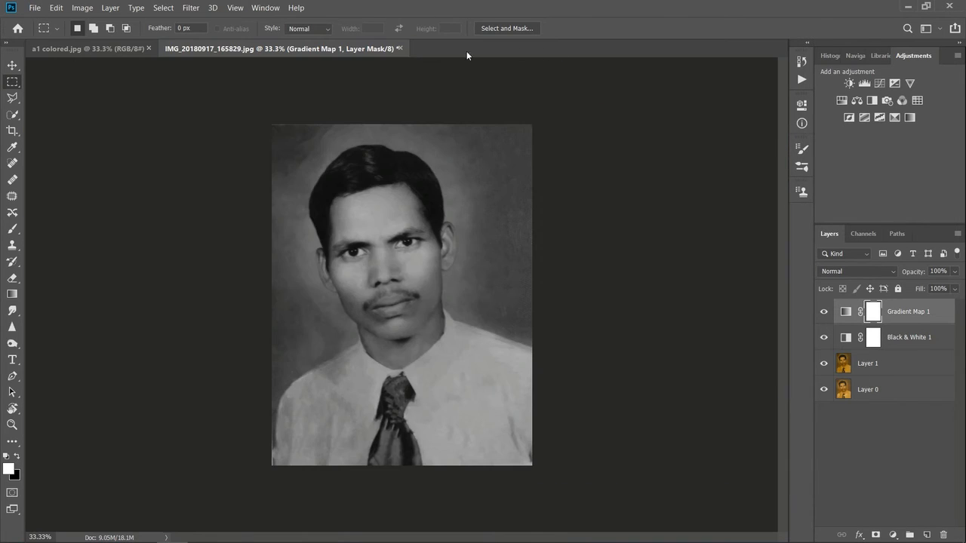
pyautogui.click(86, 48)
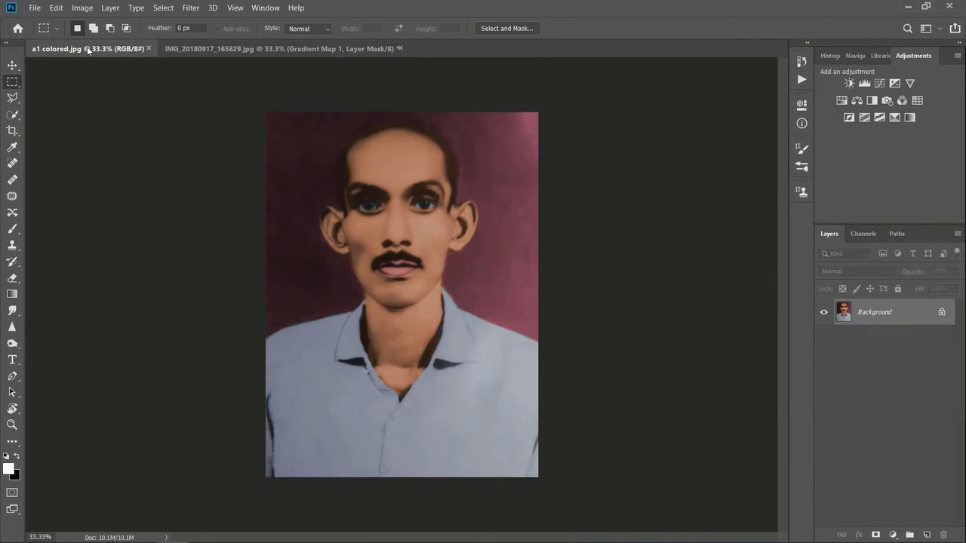
pyautogui.click(217, 49)
pyautogui.click(266, 7)
pyautogui.moveTo(352, 21)
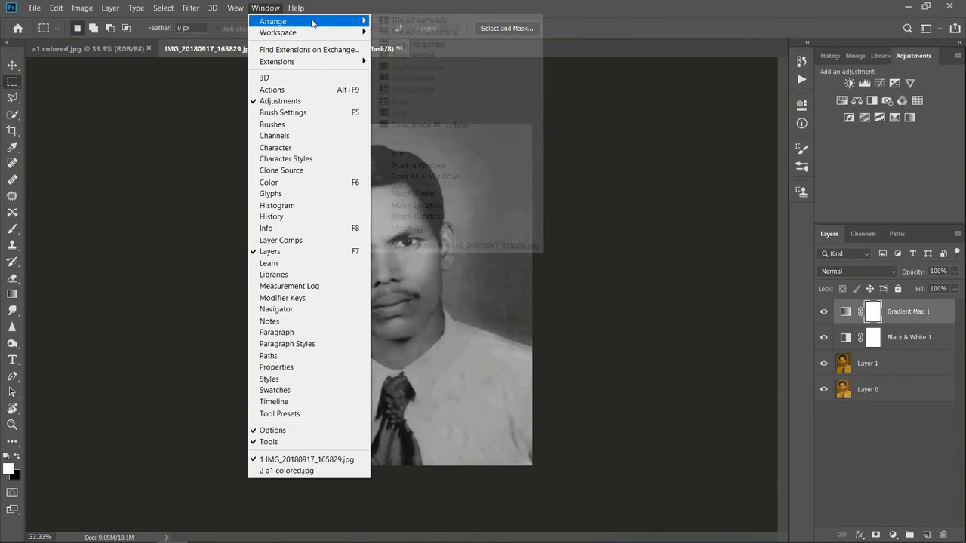
pyautogui.click(411, 55)
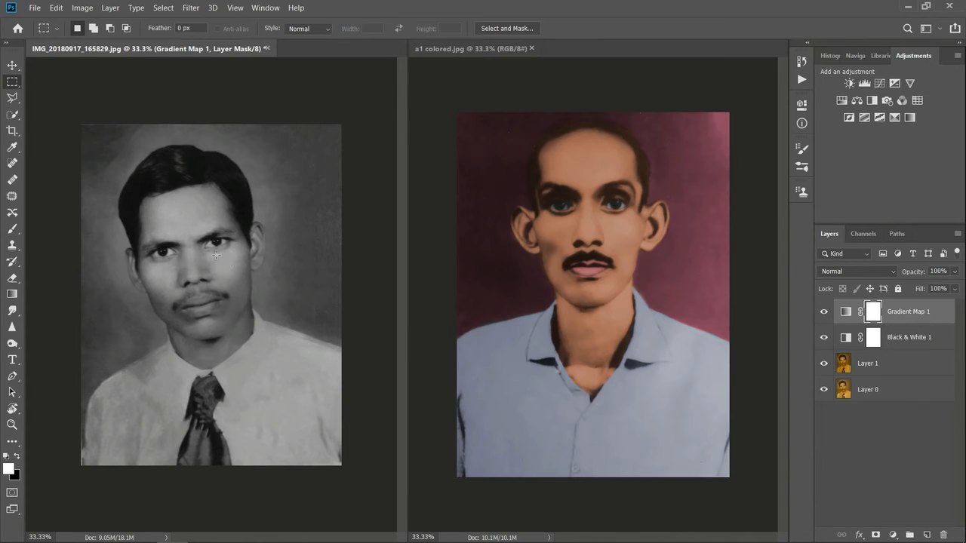
# Step: Edit the Gradient Map 1 gradient and recolour its black stop with dark brown sampled from the eyebrow in a1 colored.jpg
pyautogui.doubleClick(846, 312)
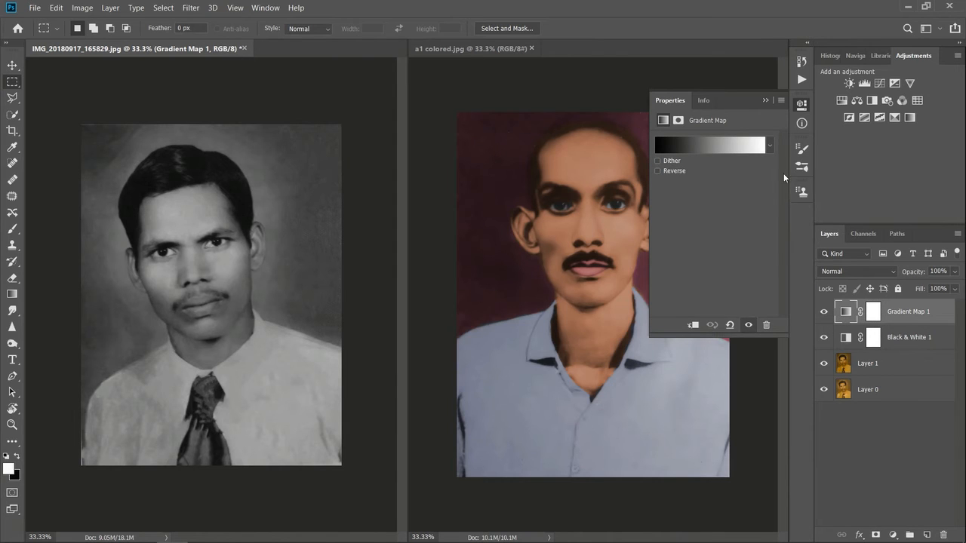
pyautogui.click(770, 146)
pyautogui.click(717, 150)
pyautogui.click(717, 150)
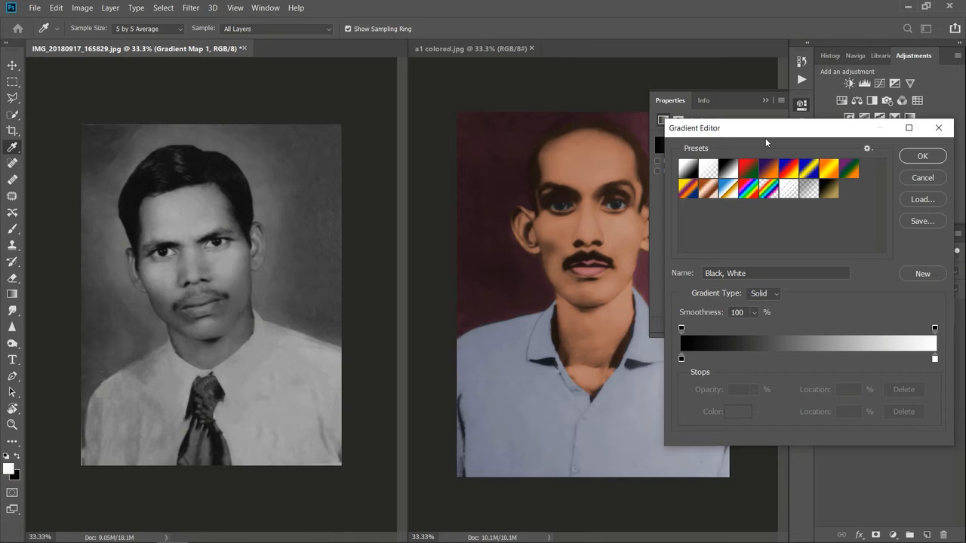
pyautogui.doubleClick(682, 359)
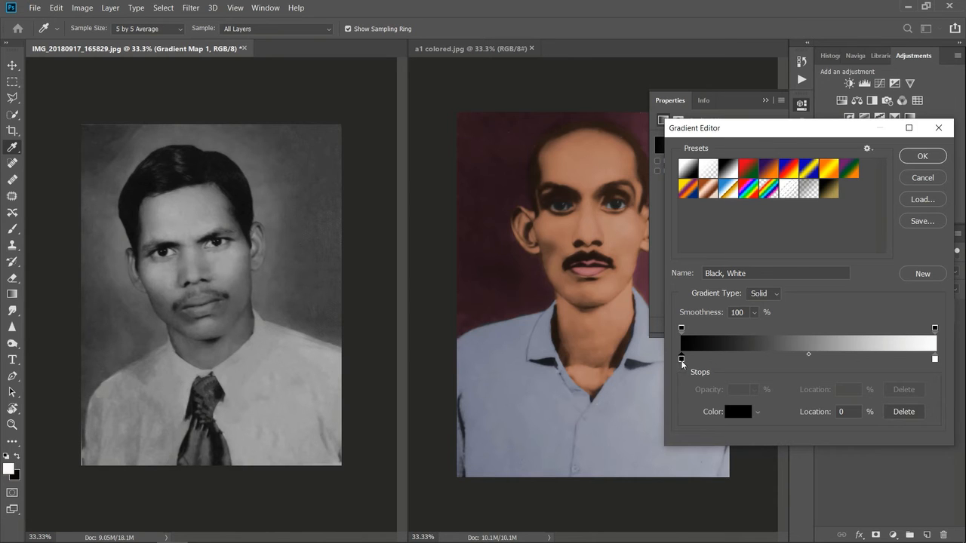
pyautogui.moveTo(655, 89); pyautogui.dragTo(816, 329)
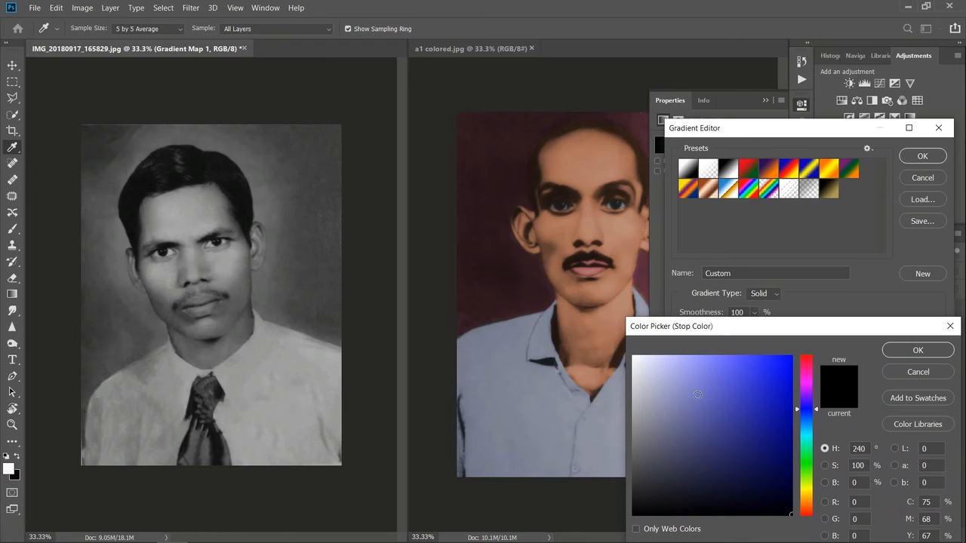
pyautogui.click(567, 187)
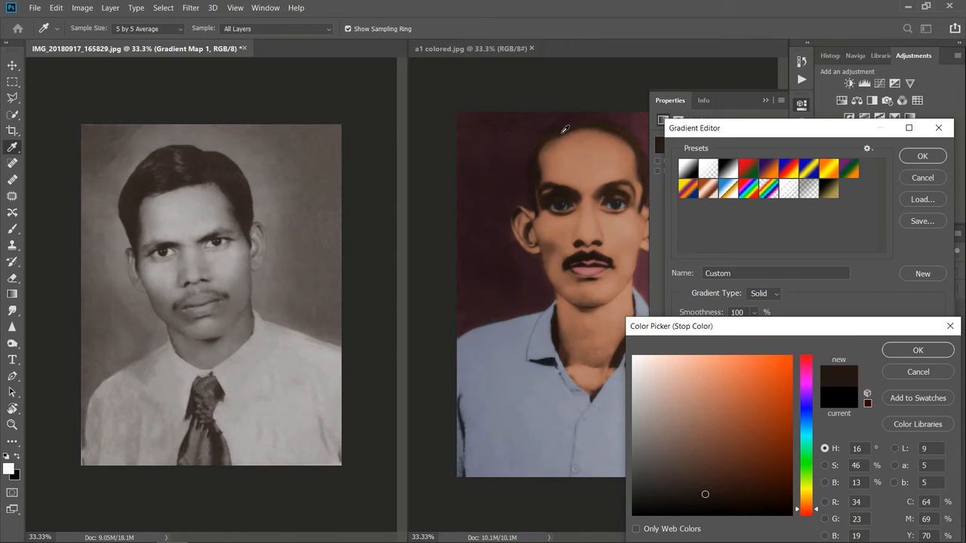
pyautogui.click(911, 349)
# Step: Sample skin tones from the reference face for the gradient's white end stop and lighten the colour to e9c4b4
pyautogui.doubleClick(936, 360)
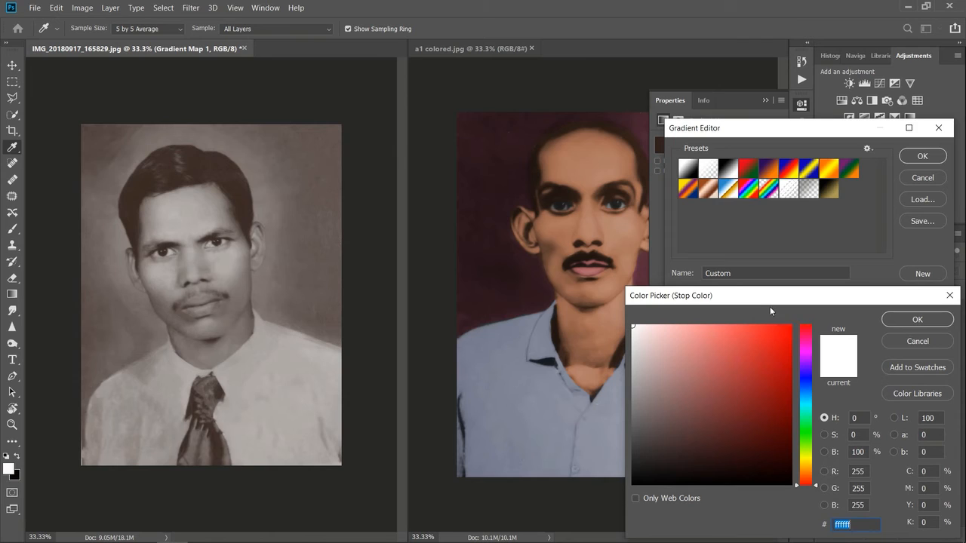
pyautogui.click(624, 217)
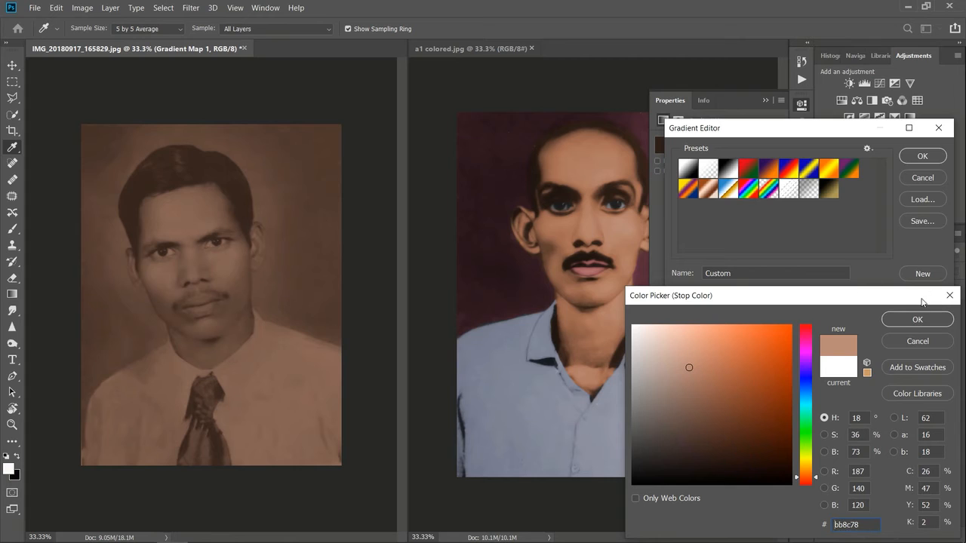
pyautogui.moveTo(678, 363); pyautogui.dragTo(672, 368)
pyautogui.click(621, 219)
pyautogui.click(623, 222)
pyautogui.moveTo(675, 369); pyautogui.dragTo(666, 337)
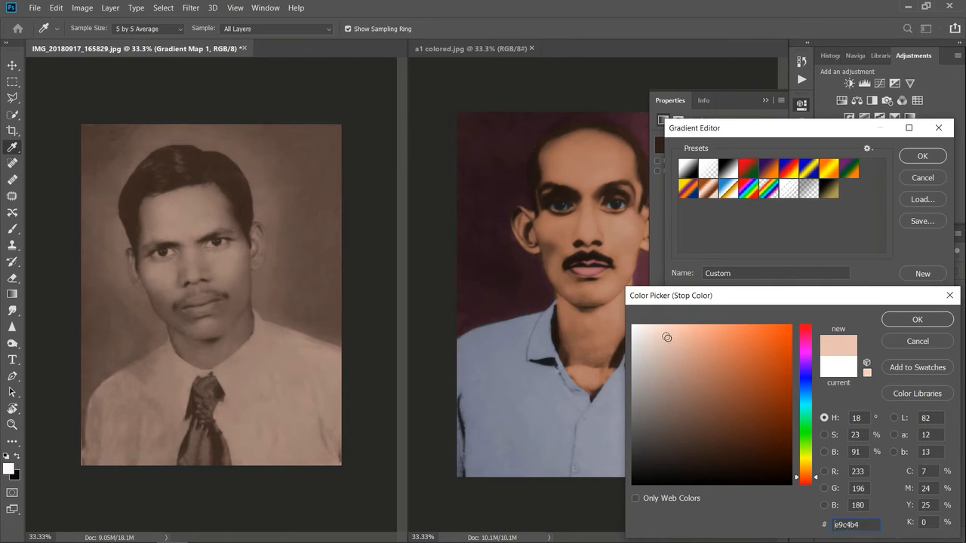
pyautogui.click(913, 321)
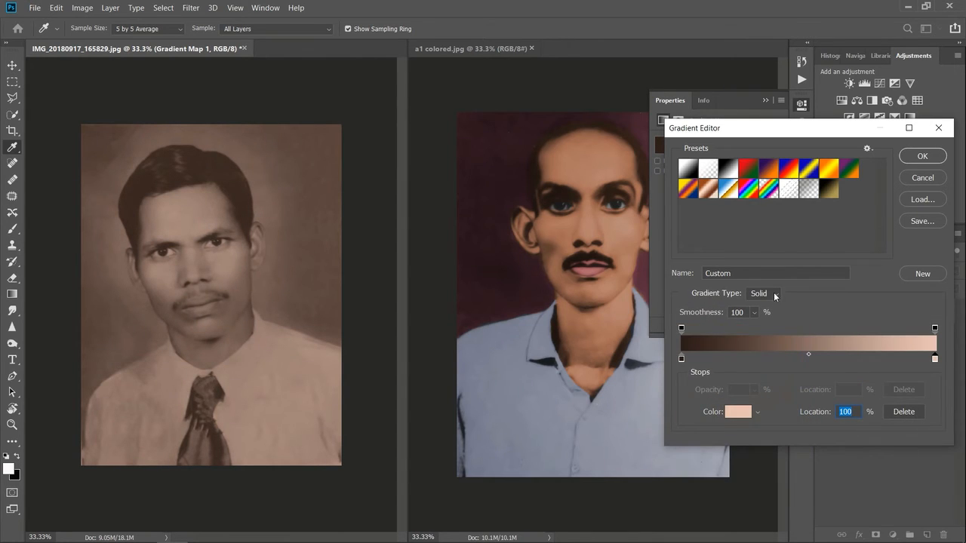
# Step: Add three colour stops between the gradient's ends and space them at about 24%, 51% and 74%
pyautogui.click(733, 359)
pyautogui.click(783, 359)
pyautogui.click(851, 358)
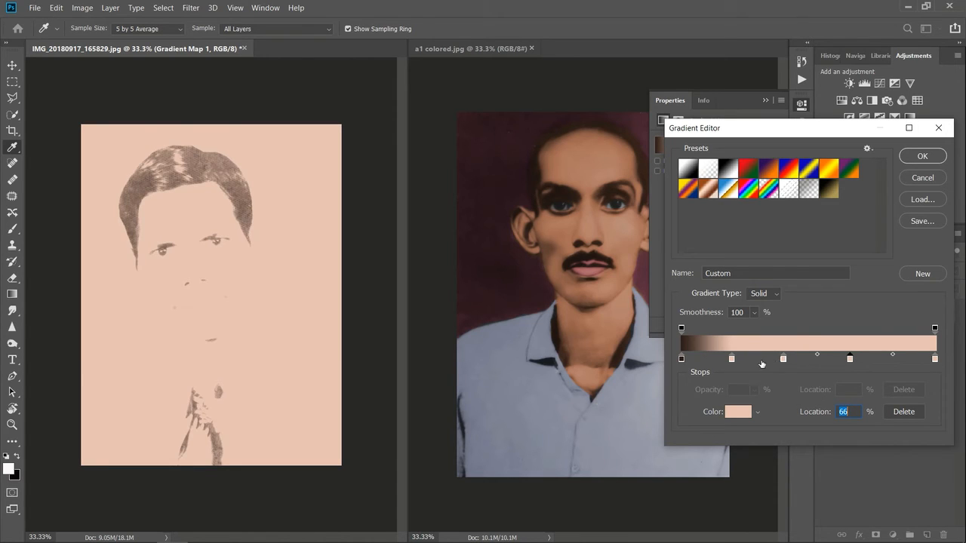
pyautogui.moveTo(853, 359); pyautogui.dragTo(870, 358)
pyautogui.moveTo(735, 362); pyautogui.dragTo(810, 361)
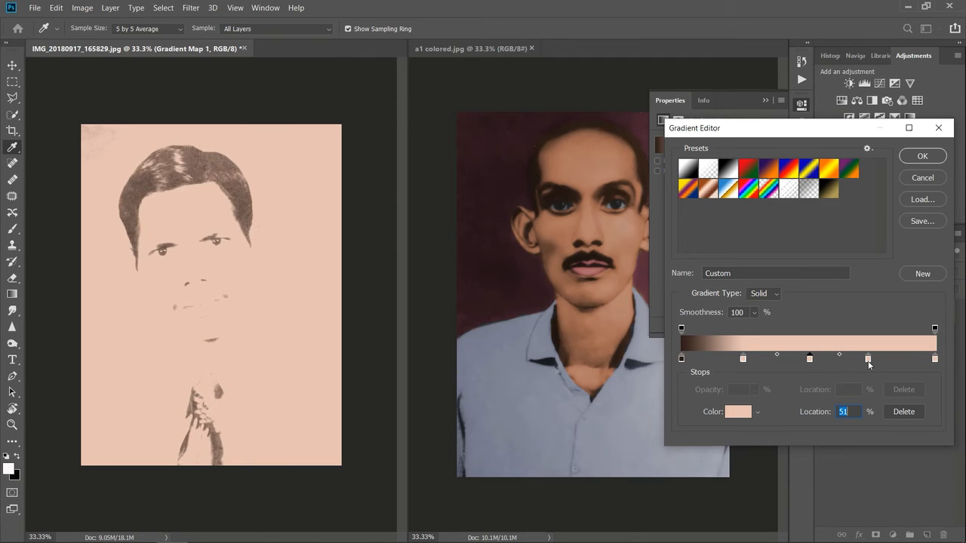
# Step: Recolour the 74% stop with light skin tone ba8a76 and the 51% stop with ac725a, both sampled from the reference face
pyautogui.doubleClick(868, 360)
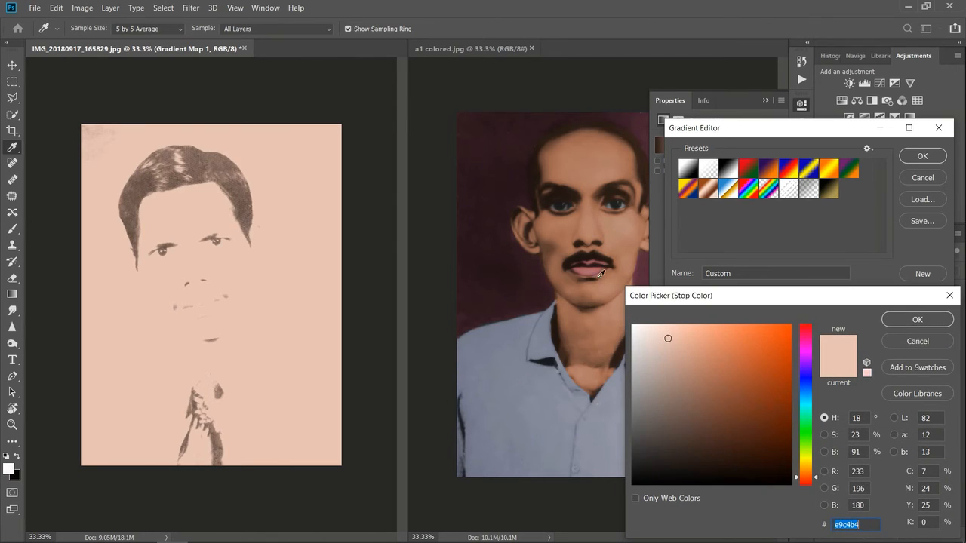
pyautogui.click(625, 223)
pyautogui.click(913, 319)
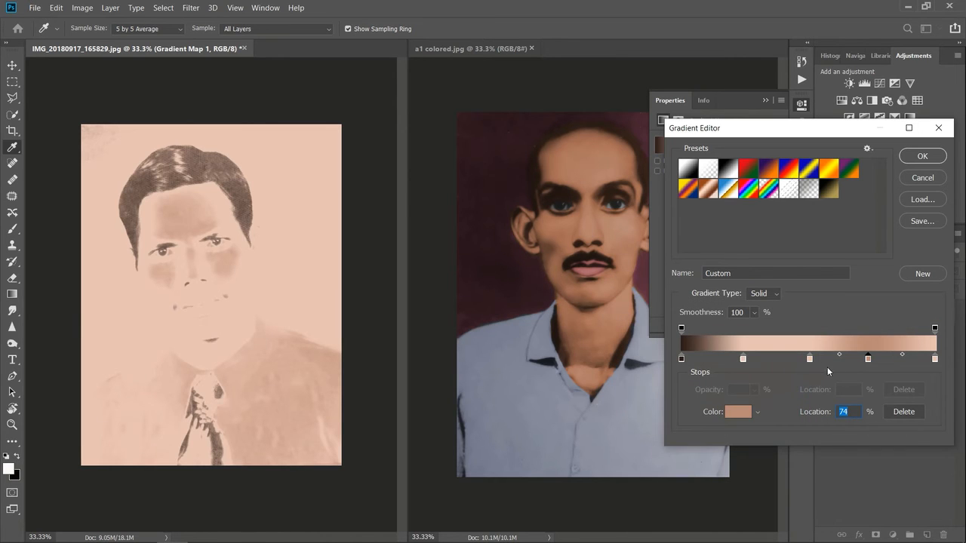
pyautogui.doubleClick(809, 358)
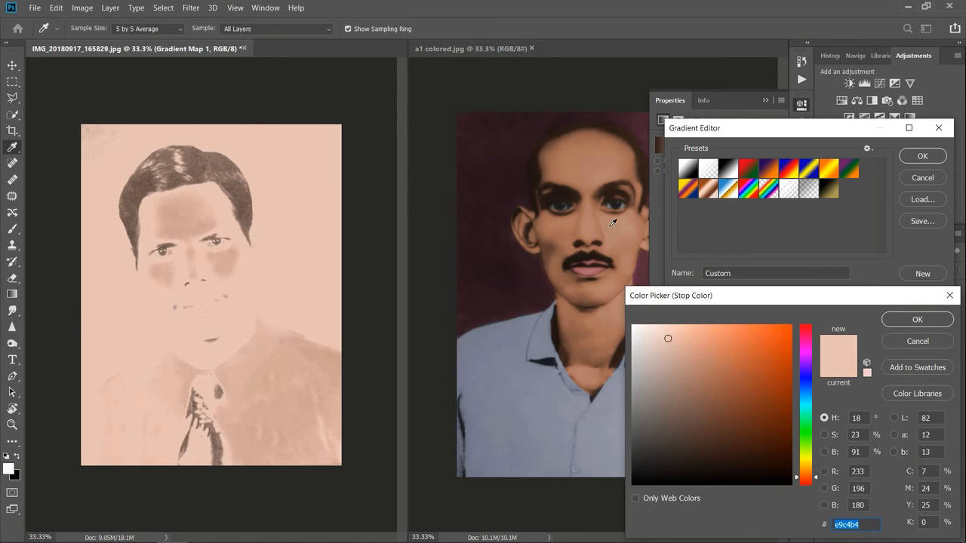
pyautogui.click(604, 230)
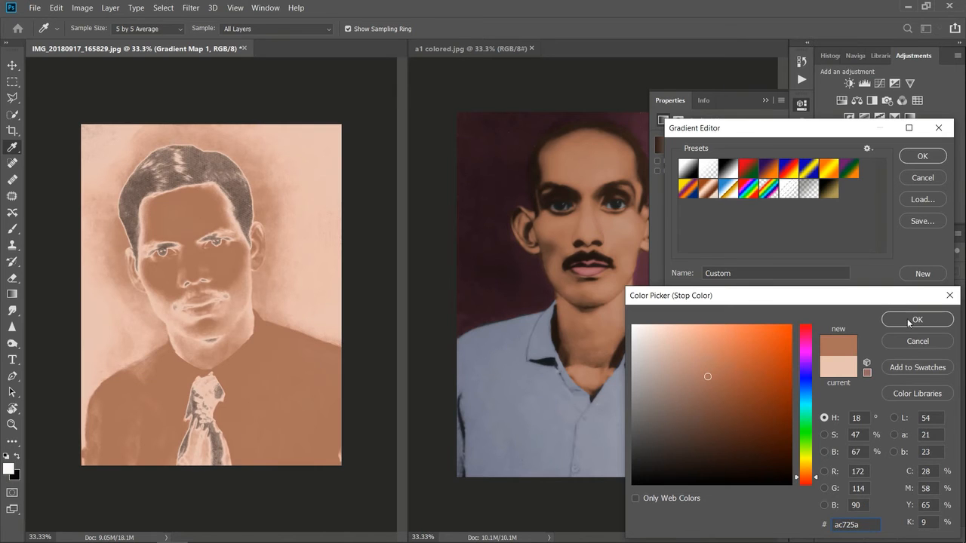
pyautogui.click(908, 320)
# Step: Recolour the 24% stop with dark skin tone 624132 sampled from the shaded cheek in a1 colored.jpg
pyautogui.doubleClick(744, 359)
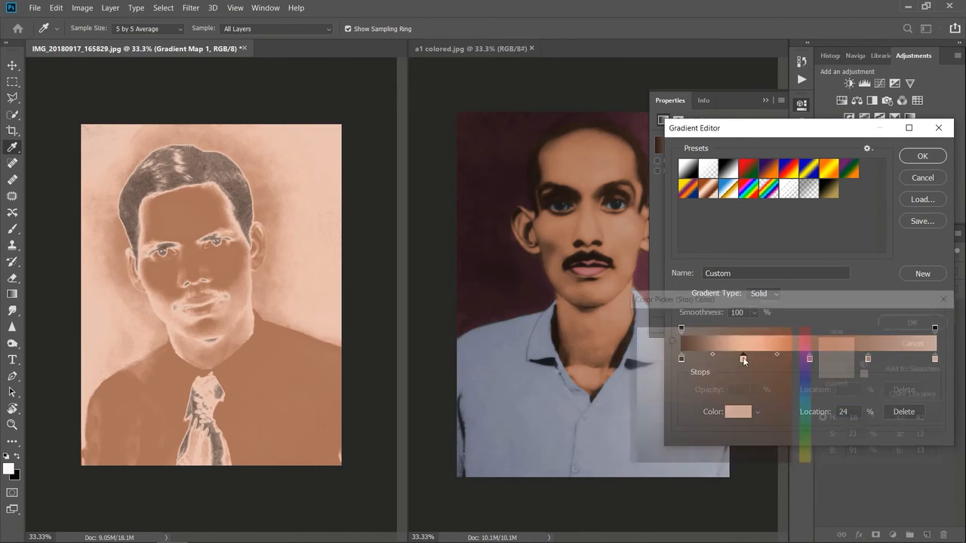
pyautogui.click(551, 240)
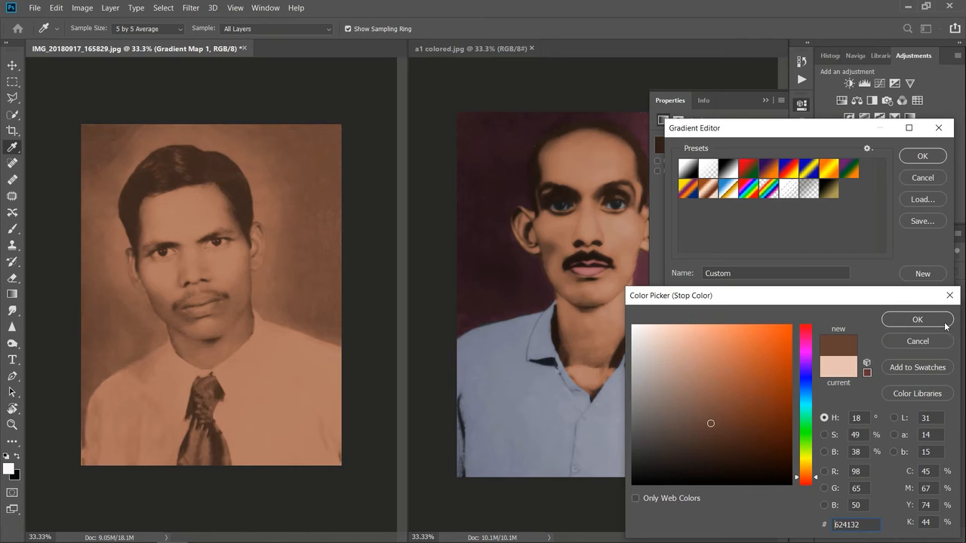
pyautogui.click(908, 320)
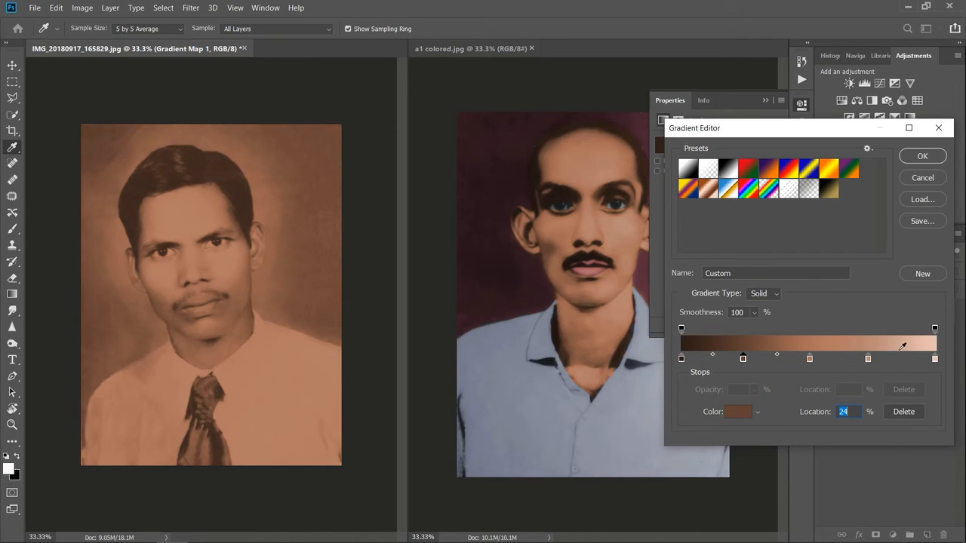
# Step: Shift the darkest inner stop slightly towards black, move the next two to 42% and 79%, and add a stop at 62%
pyautogui.moveTo(744, 361); pyautogui.dragTo(736, 364)
pyautogui.moveTo(810, 361); pyautogui.dragTo(789, 362)
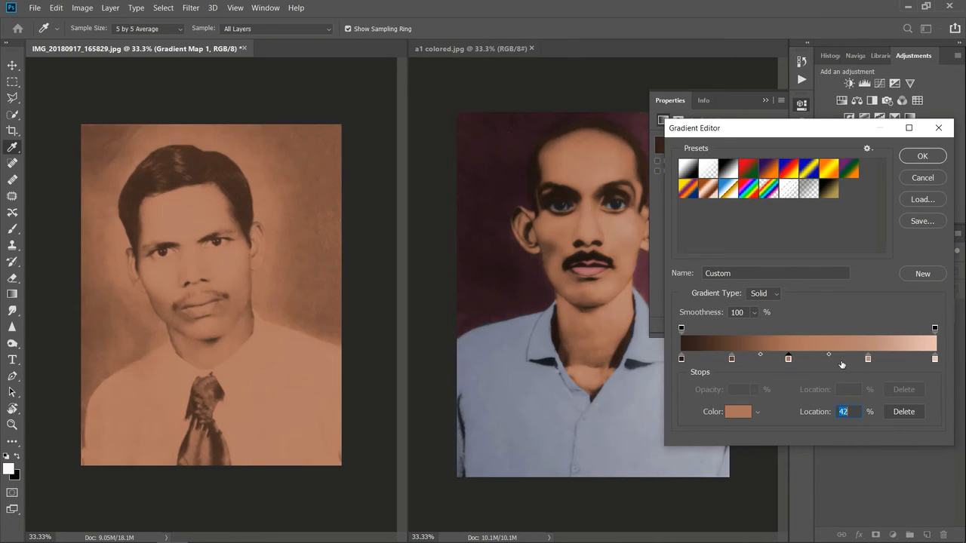
pyautogui.moveTo(868, 360); pyautogui.dragTo(881, 362)
pyautogui.click(835, 360)
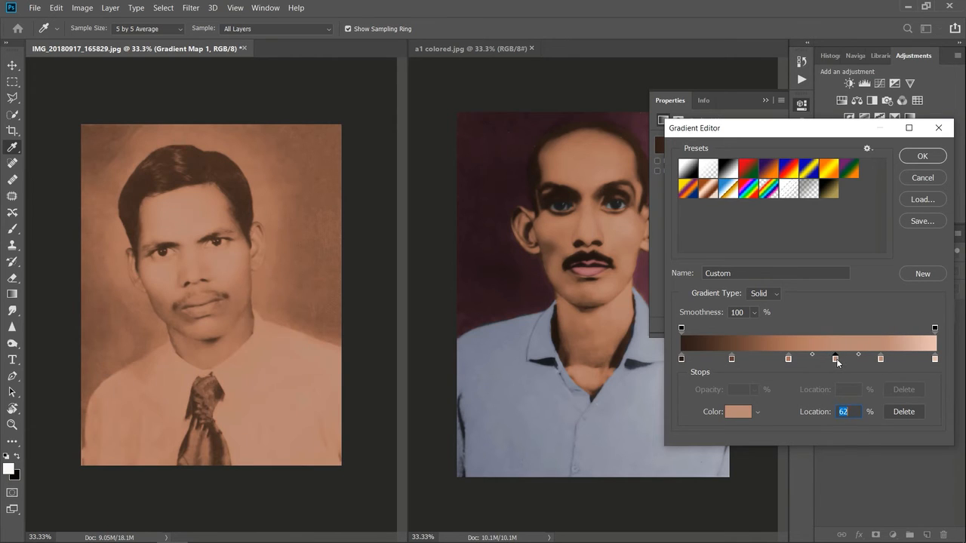
# Step: Lighten the 79% stop's colour to cb9e8b and set the newly added stop between 42% and 79% to b4826d
pyautogui.doubleClick(879, 358)
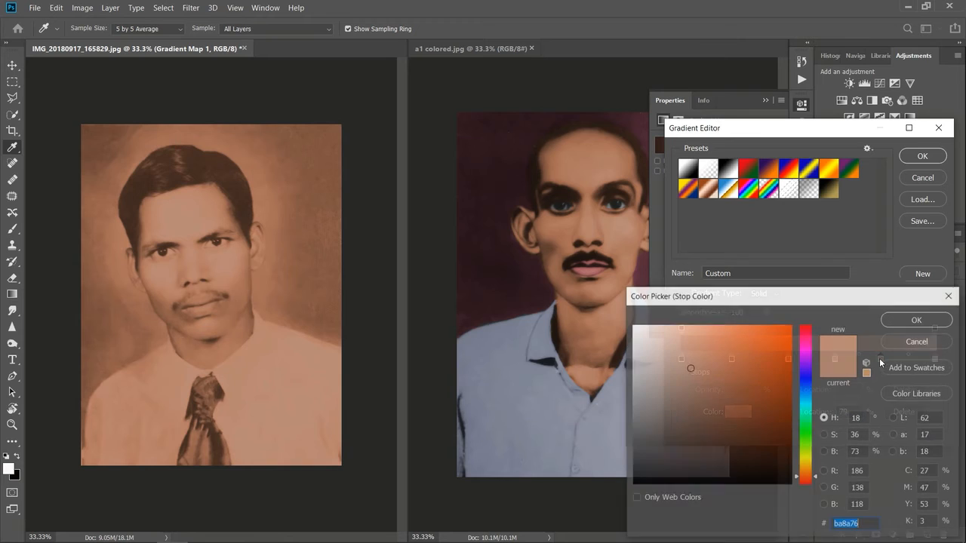
pyautogui.click(683, 358)
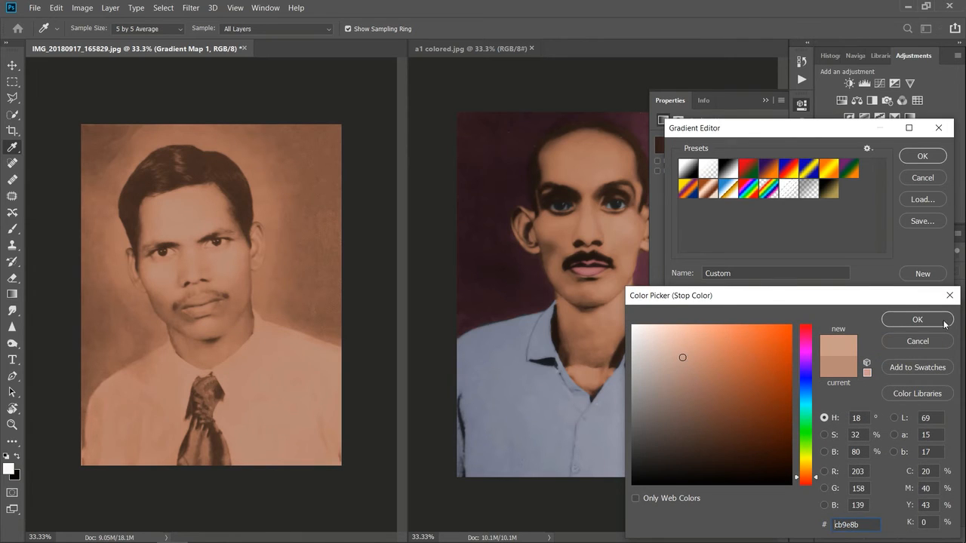
pyautogui.click(918, 323)
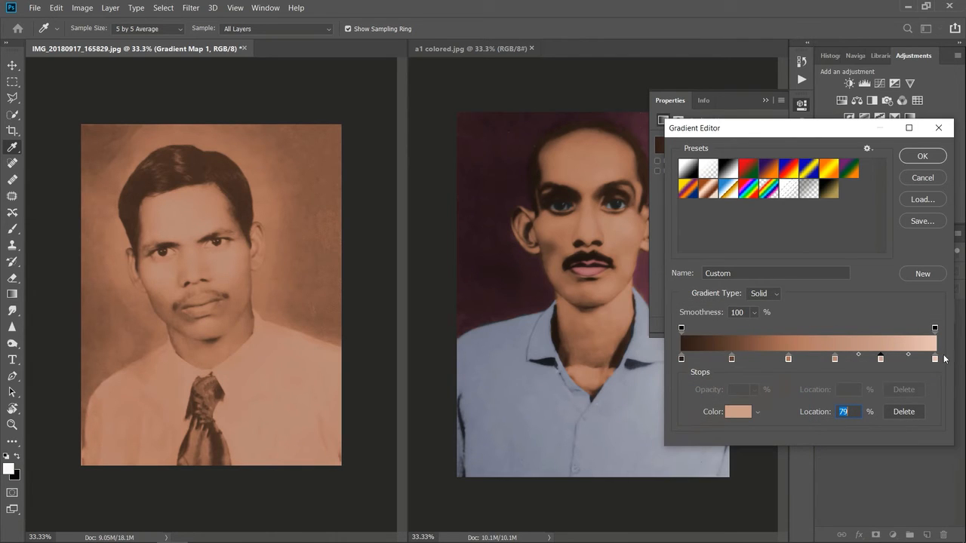
pyautogui.doubleClick(835, 359)
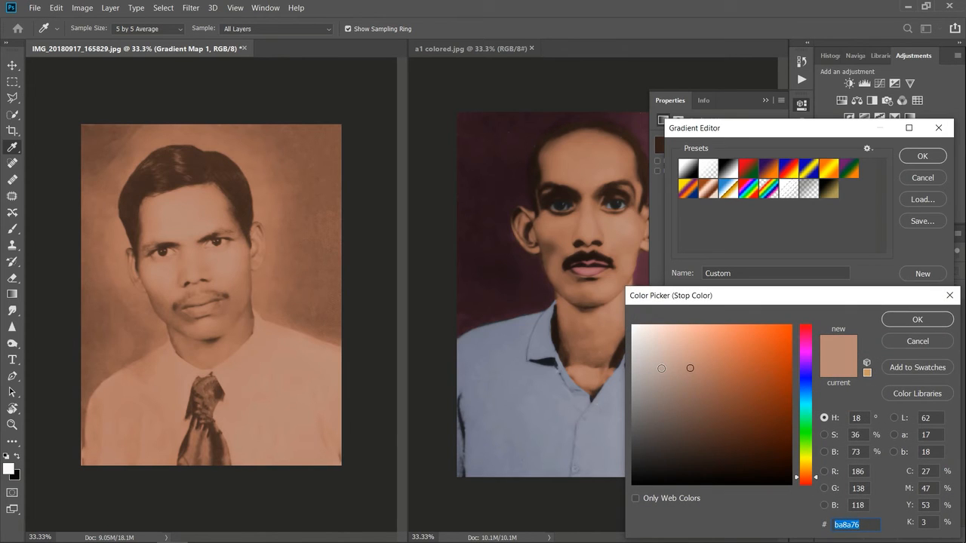
pyautogui.click(695, 372)
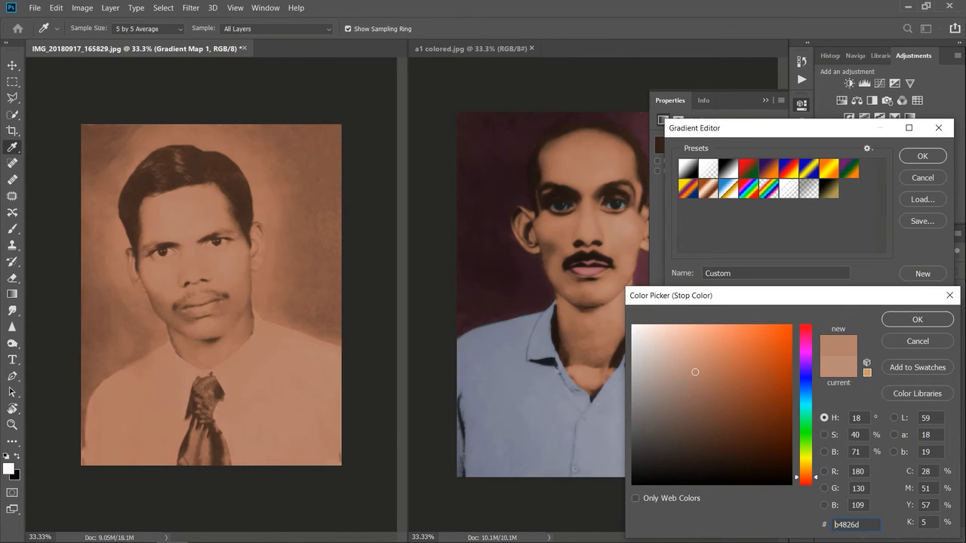
pyautogui.click(932, 322)
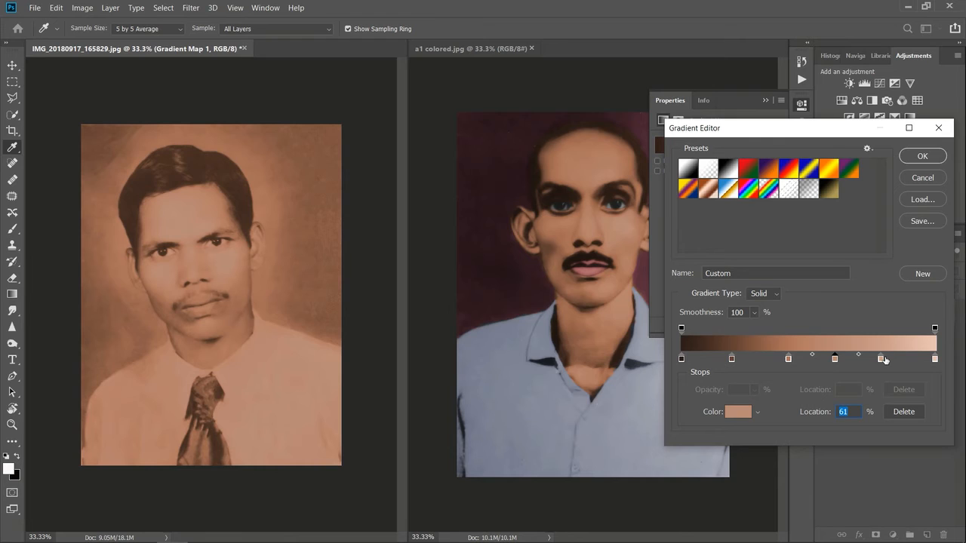
# Step: Shift the two lighter skin-tone stops slightly towards the highlights and apply the edited gradient to the gradient map
pyautogui.moveTo(889, 359); pyautogui.dragTo(789, 360)
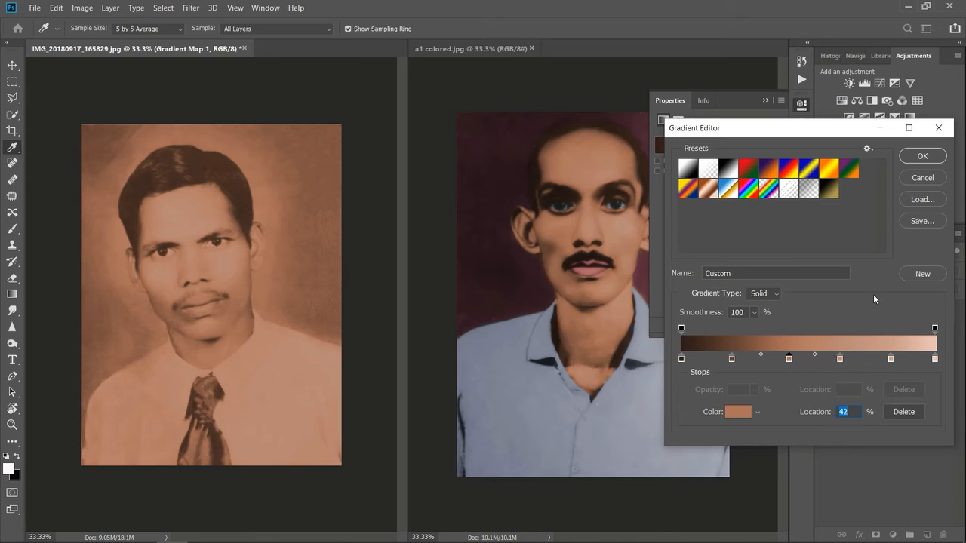
pyautogui.moveTo(841, 359); pyautogui.dragTo(843, 359)
pyautogui.click(920, 156)
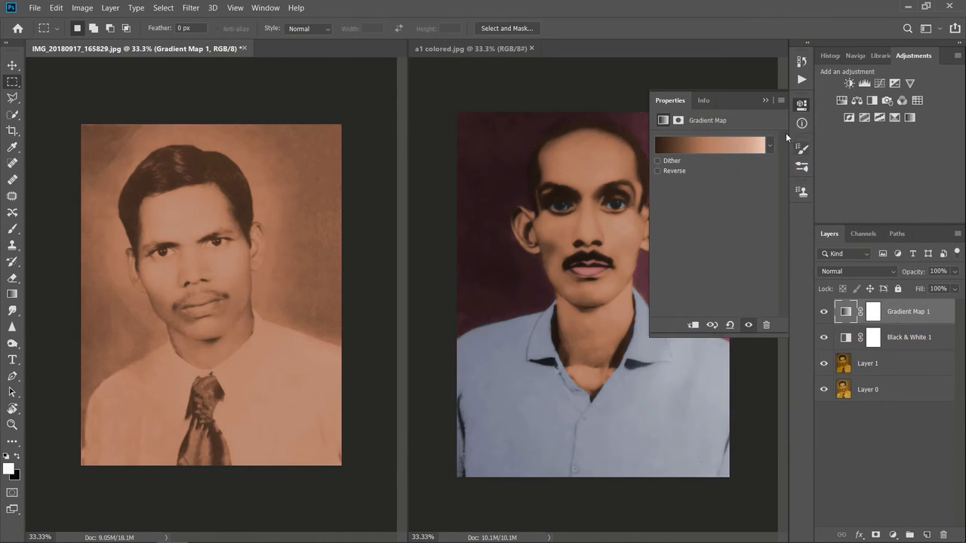
pyautogui.click(766, 100)
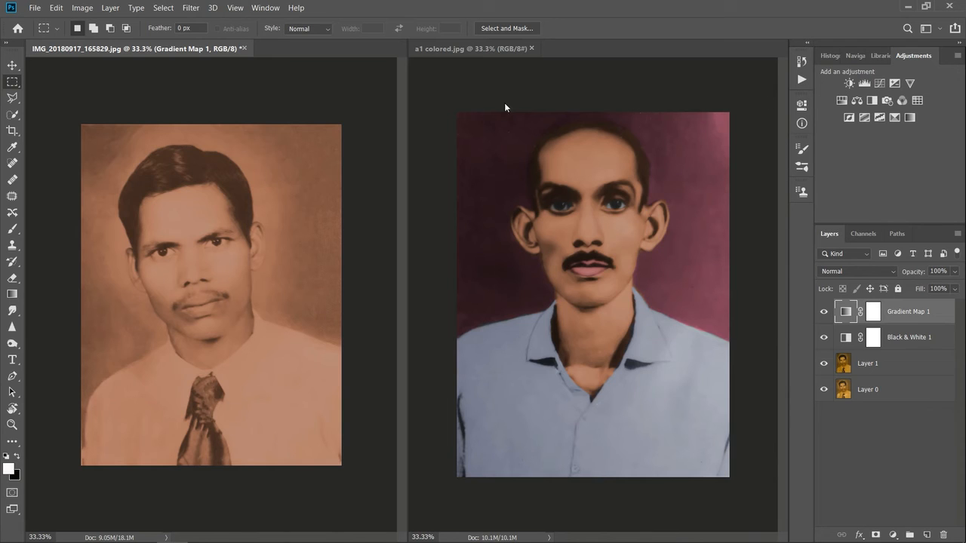
# Step: Consolidate the two side-by-side image windows into tabs, keeping IMG_20180917_165829.jpg in front
pyautogui.click(265, 7)
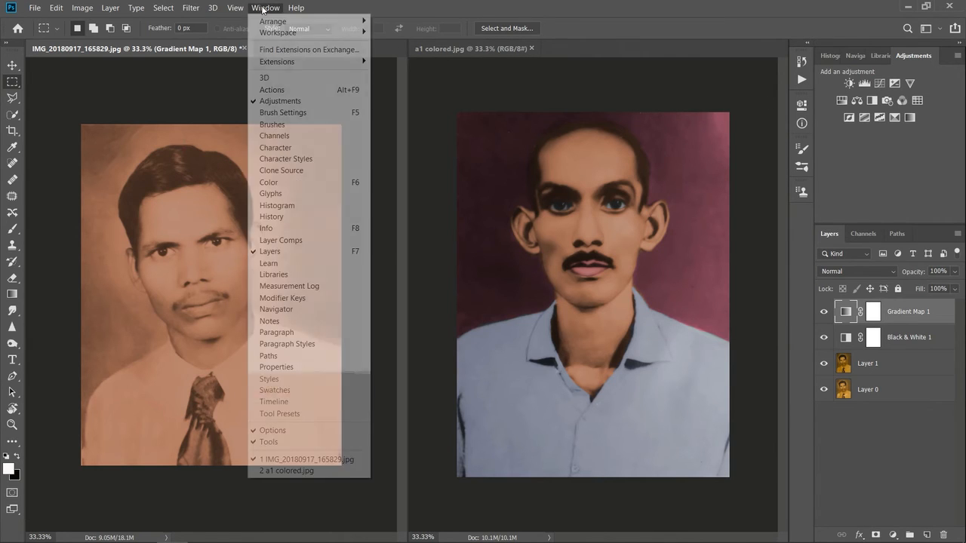
pyautogui.moveTo(358, 23)
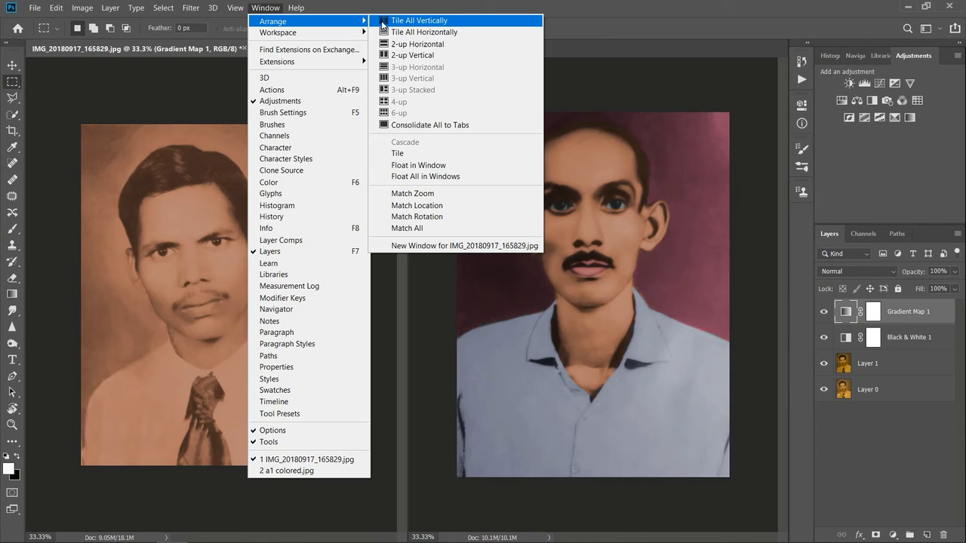
pyautogui.click(453, 124)
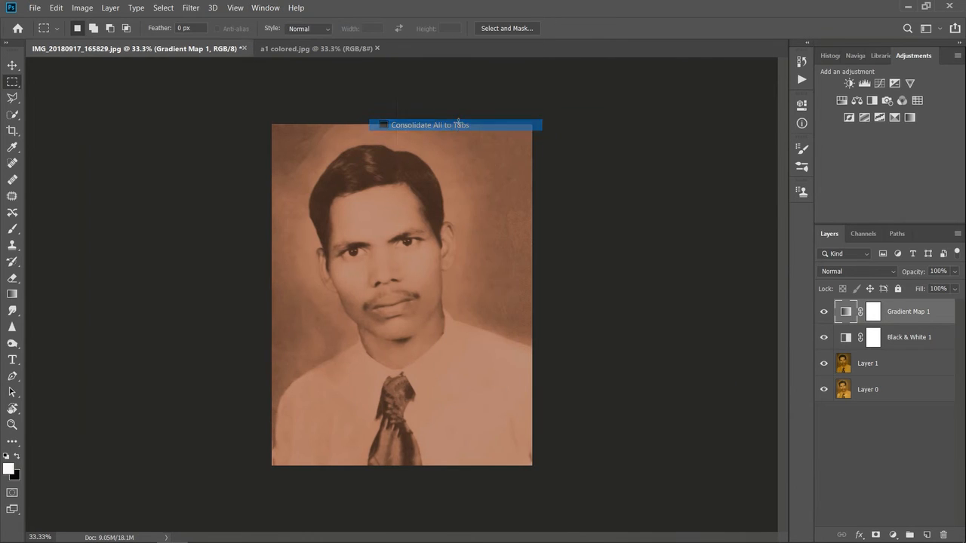
pyautogui.hotkey('ctrl', '+')
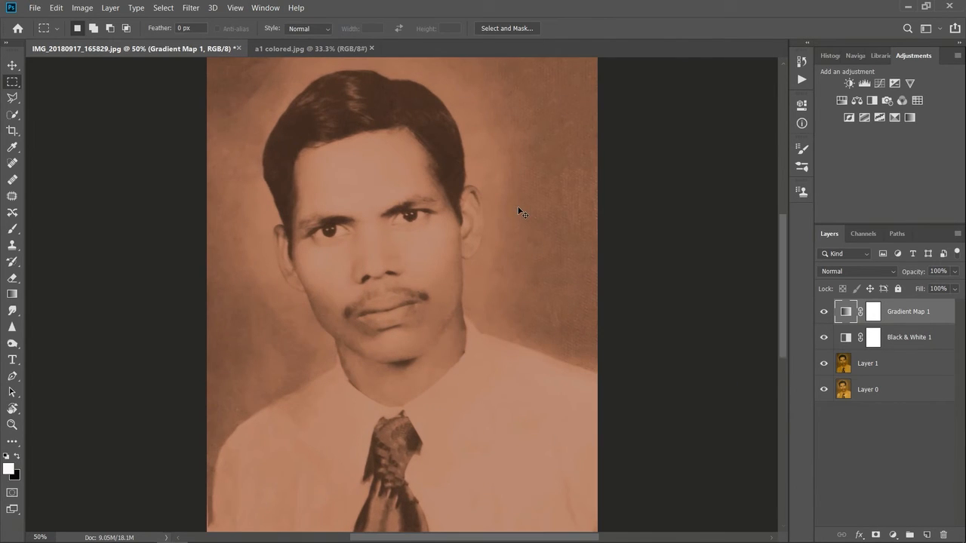
pyautogui.hotkey('ctrl', '-')
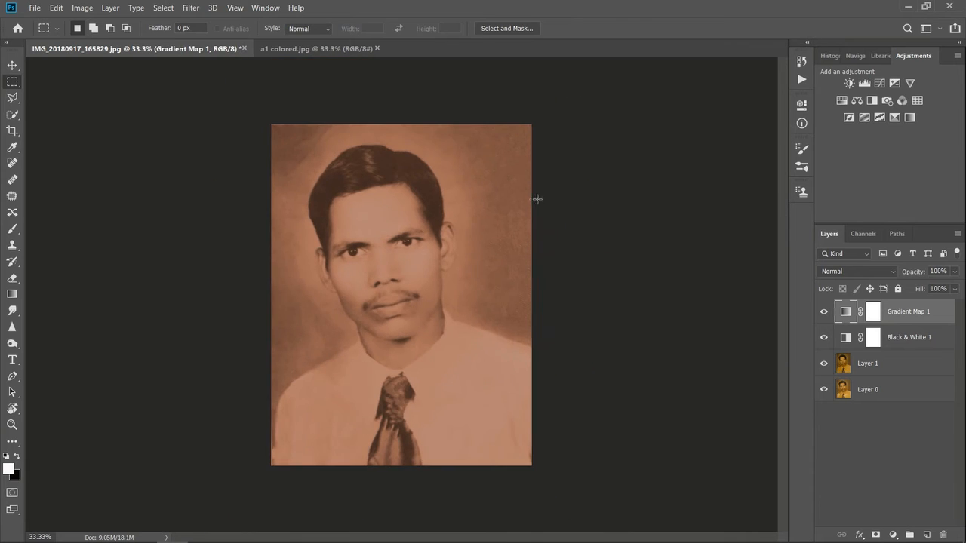
# Step: Add a Hue/Saturation adjustment layer above the gradient map and set its hue to -17
pyautogui.click(12, 65)
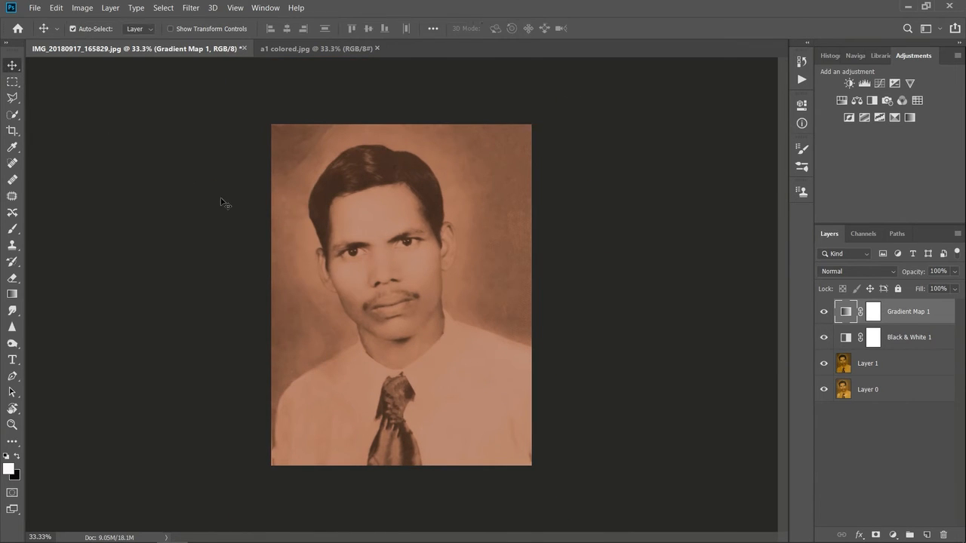
pyautogui.click(636, 305)
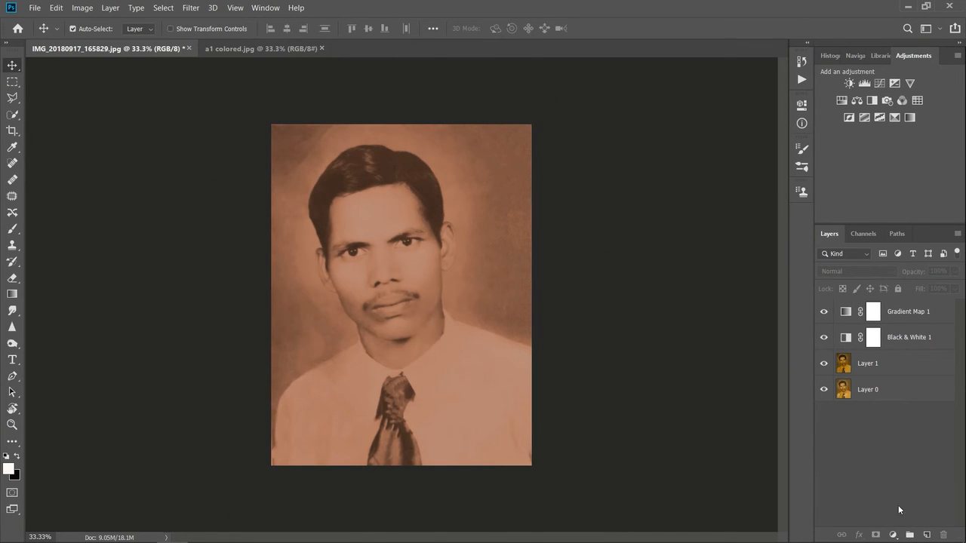
pyautogui.click(893, 534)
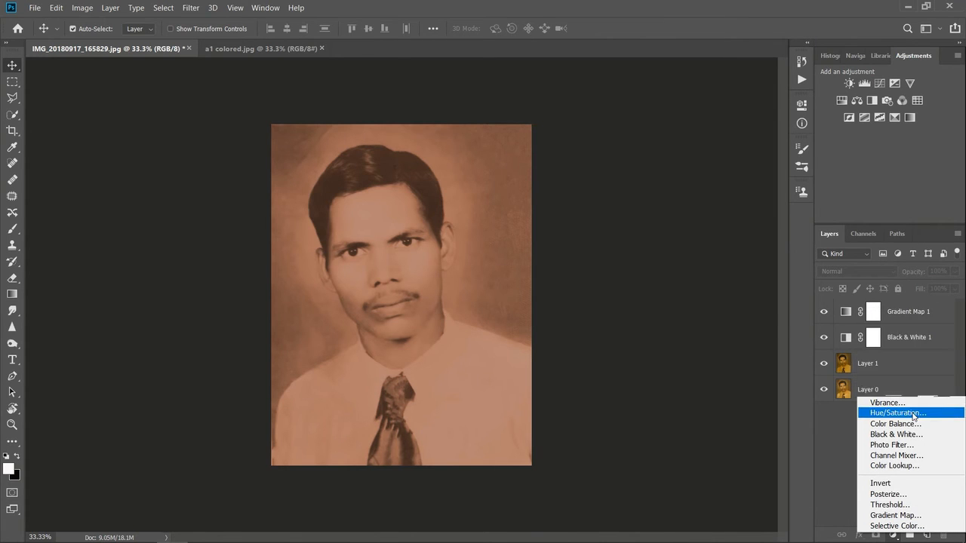
pyautogui.click(915, 414)
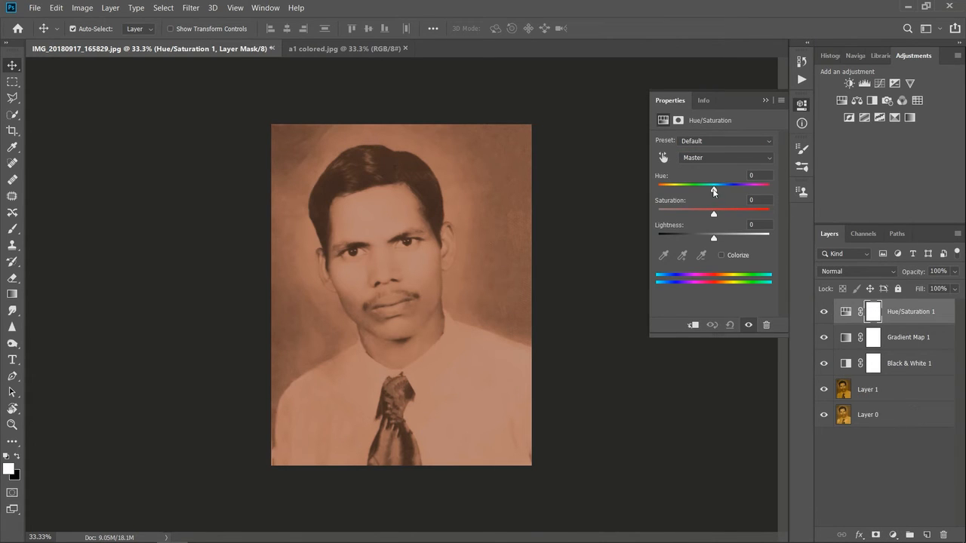
pyautogui.moveTo(714, 191); pyautogui.dragTo(707, 191)
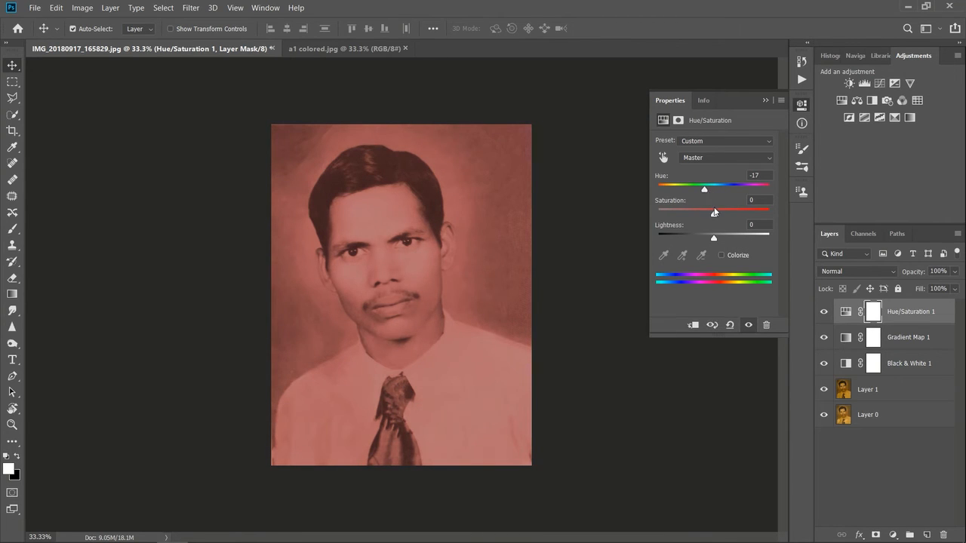
pyautogui.moveTo(714, 216); pyautogui.dragTo(712, 219)
pyautogui.click(767, 101)
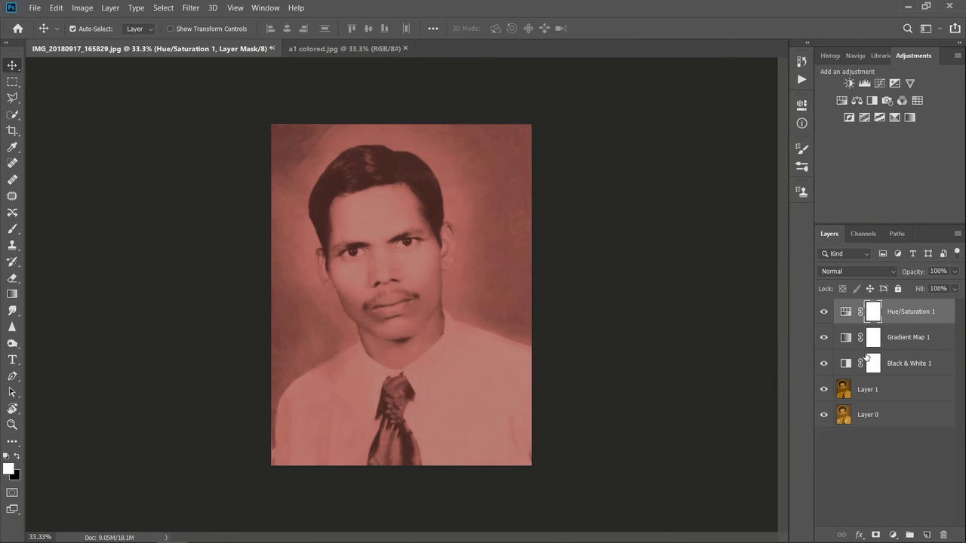
# Step: Fill the Hue/Saturation layer's mask with black and paint the lips back in with a white 37 px brush
pyautogui.click(18, 458)
pyautogui.hotkey('alt', 'BackSpace')
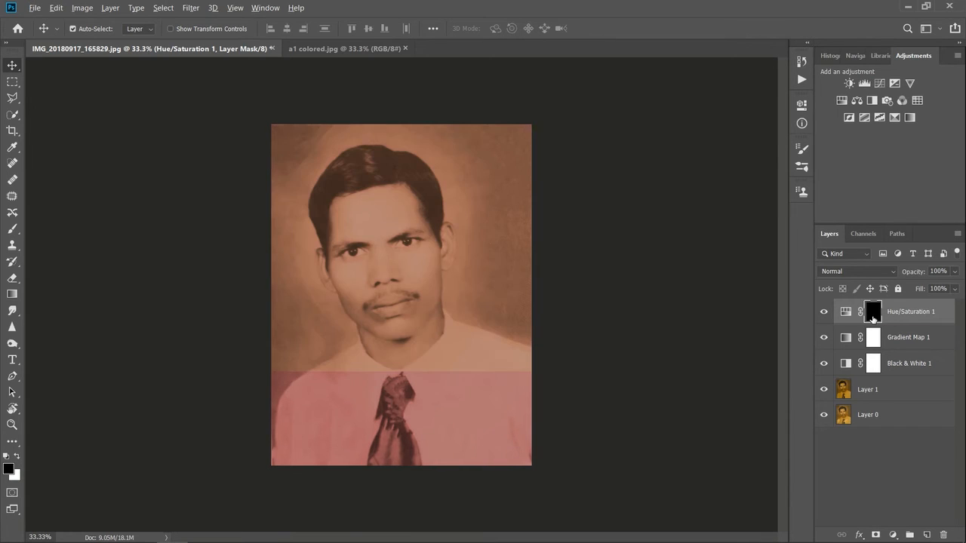
pyautogui.hotkey('ctrl', '1')
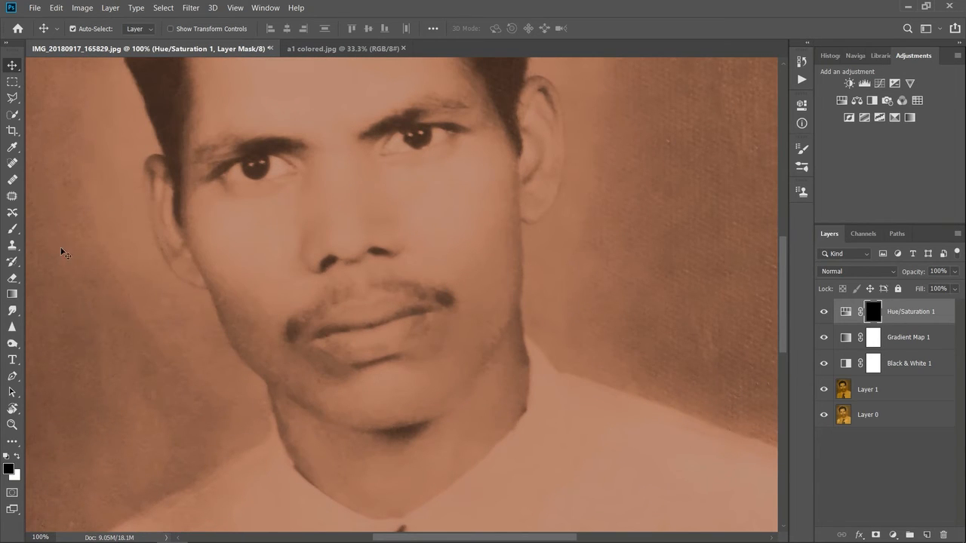
pyautogui.click(16, 457)
pyautogui.click(12, 229)
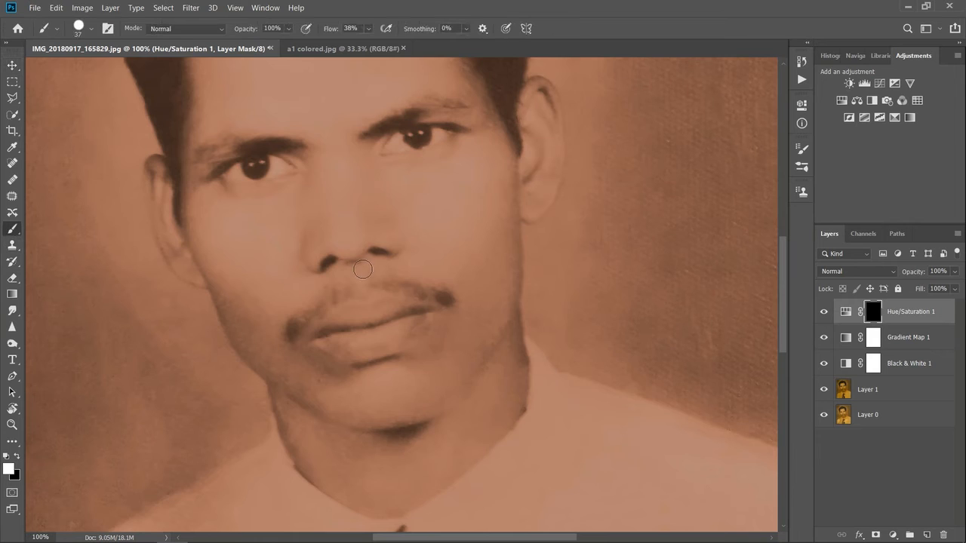
pyautogui.moveTo(321, 335)
pyautogui.mouseDown()
pyautogui.moveTo(418, 309)
pyautogui.moveTo(377, 331)
pyautogui.moveTo(325, 340)
pyautogui.moveTo(376, 343)
pyautogui.moveTo(420, 321)
pyautogui.mouseUp()
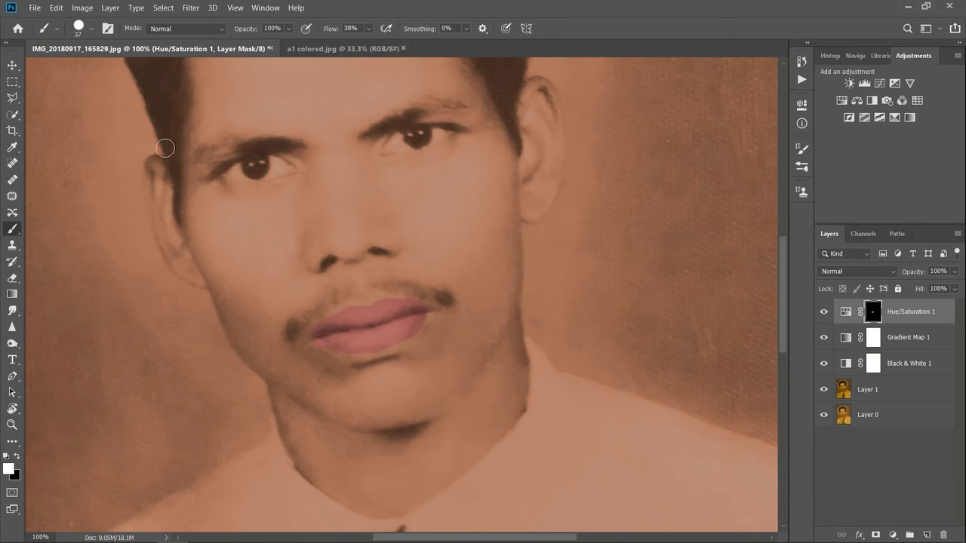
# Step: Extend the white mask painting to the edges and corners of the lips with a smaller 17 px brush
pyautogui.click(88, 32)
pyautogui.moveTo(87, 70); pyautogui.dragTo(78, 73)
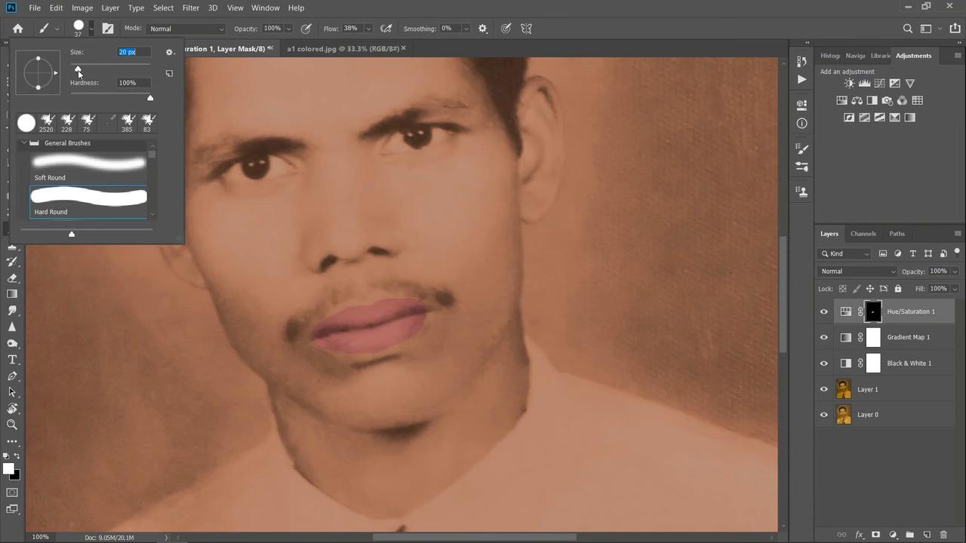
pyautogui.click(305, 342)
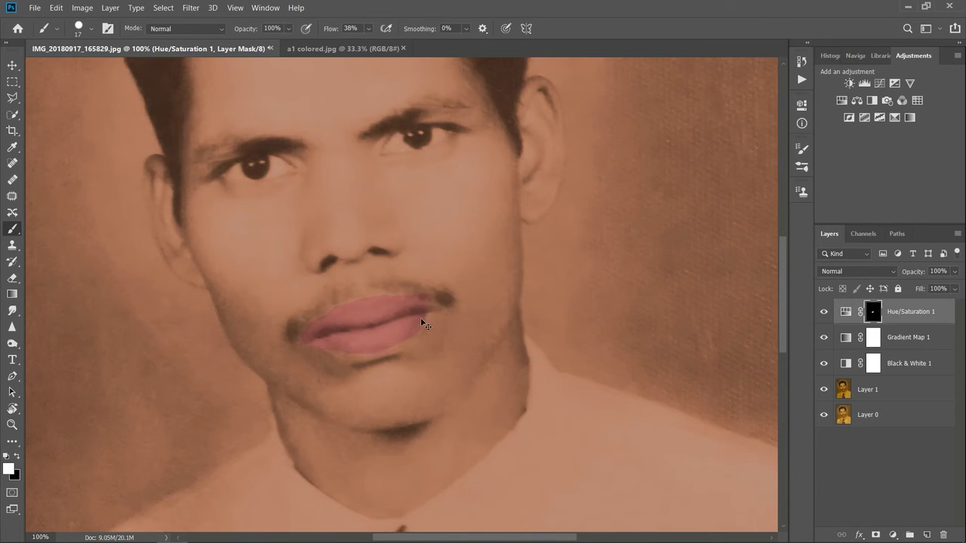
pyautogui.hotkey('ctrl', '+')
pyautogui.scroll(-1, 377, 355)
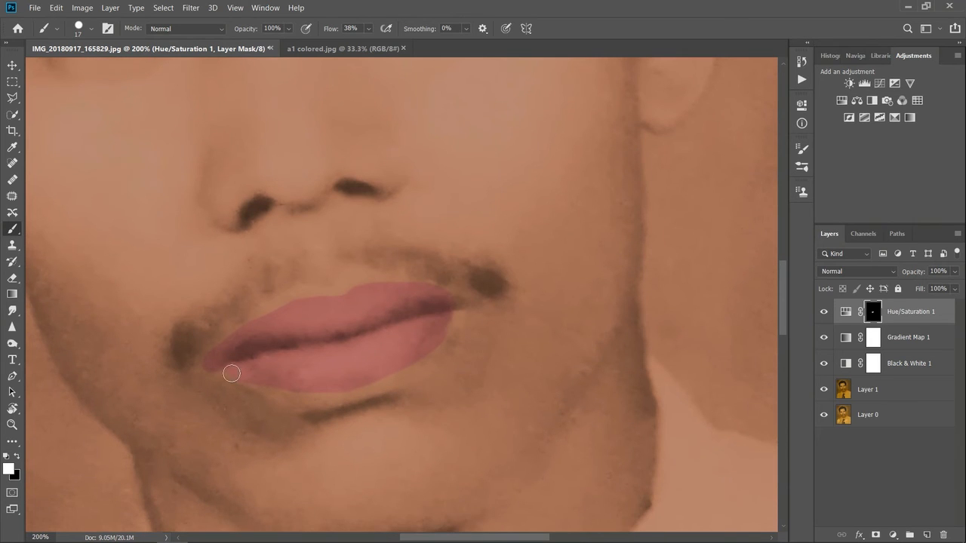
pyautogui.moveTo(212, 365)
pyautogui.mouseDown()
pyautogui.moveTo(292, 394)
pyautogui.moveTo(340, 391)
pyautogui.moveTo(382, 381)
pyautogui.moveTo(461, 302)
pyautogui.mouseUp()
pyautogui.moveTo(216, 355)
pyautogui.mouseDown()
pyautogui.moveTo(286, 306)
pyautogui.moveTo(364, 287)
pyautogui.moveTo(439, 295)
pyautogui.moveTo(255, 319)
pyautogui.moveTo(198, 341)
pyautogui.moveTo(212, 352)
pyautogui.moveTo(206, 359)
pyautogui.moveTo(283, 305)
pyautogui.moveTo(388, 300)
pyautogui.moveTo(422, 287)
pyautogui.moveTo(464, 297)
pyautogui.moveTo(349, 295)
pyautogui.mouseUp()
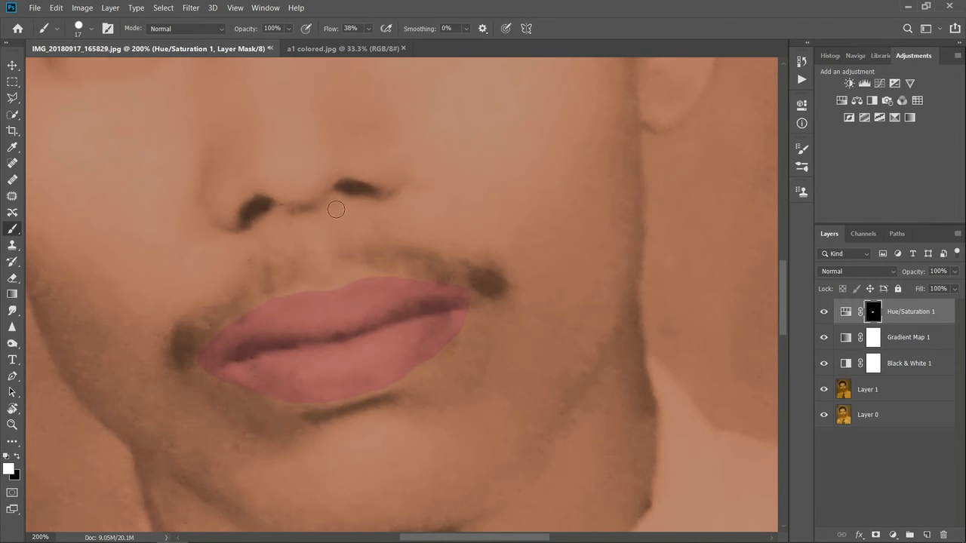
# Step: Lower the brush opacity and reduce the Hue/Saturation layer's opacity to 72% to soften the lip colour
pyautogui.click(291, 29)
pyautogui.moveTo(302, 43); pyautogui.dragTo(285, 45)
pyautogui.click(11, 66)
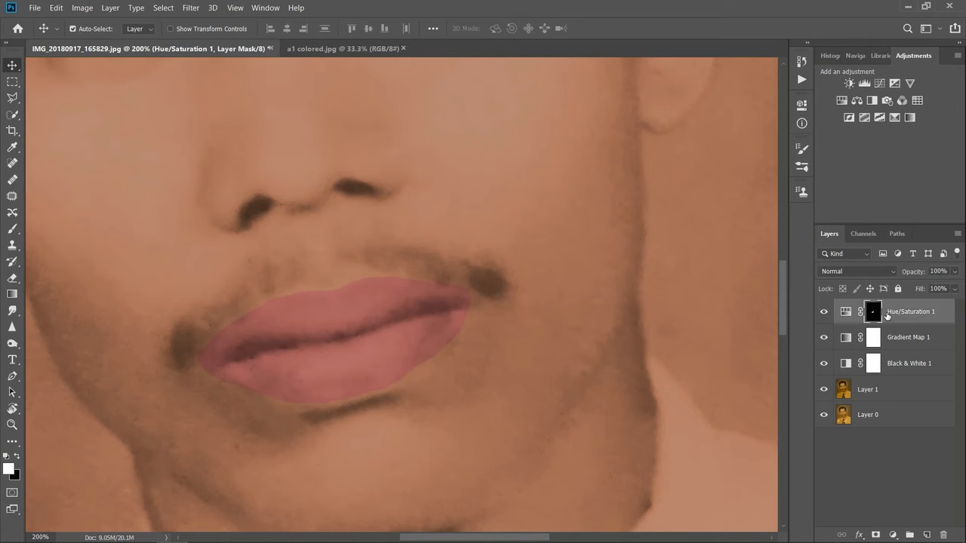
pyautogui.click(954, 273)
pyautogui.moveTo(955, 286); pyautogui.dragTo(932, 293)
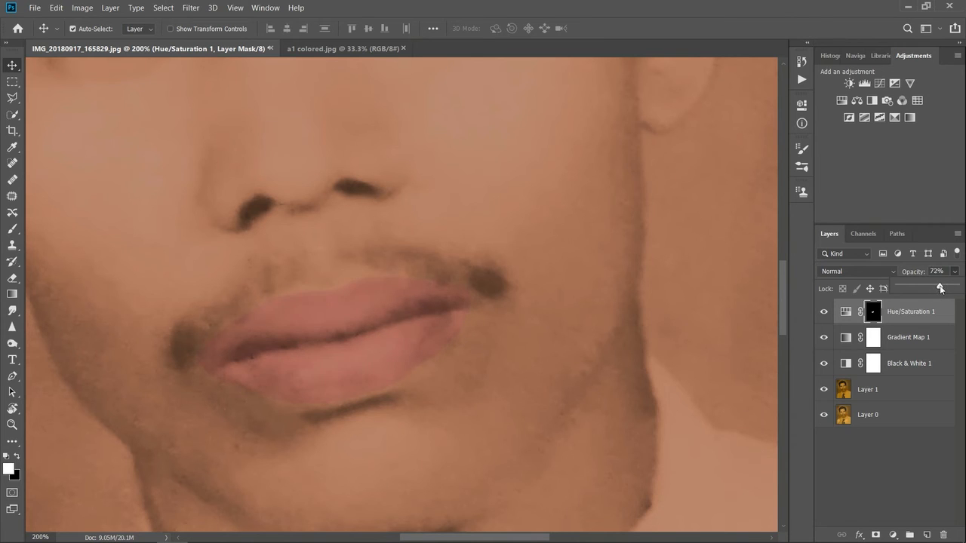
pyautogui.click(895, 443)
# Step: Set the saturation of the lips' Hue/Saturation adjustment to 0
pyautogui.doubleClick(845, 314)
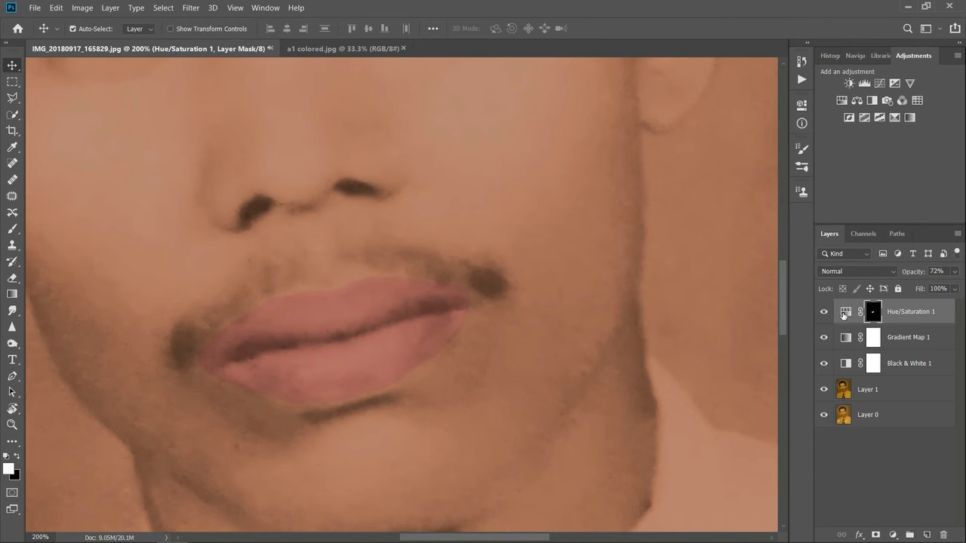
pyautogui.moveTo(711, 216)
pyautogui.mouseDown()
pyautogui.moveTo(698, 217)
pyautogui.moveTo(718, 219)
pyautogui.mouseUp()
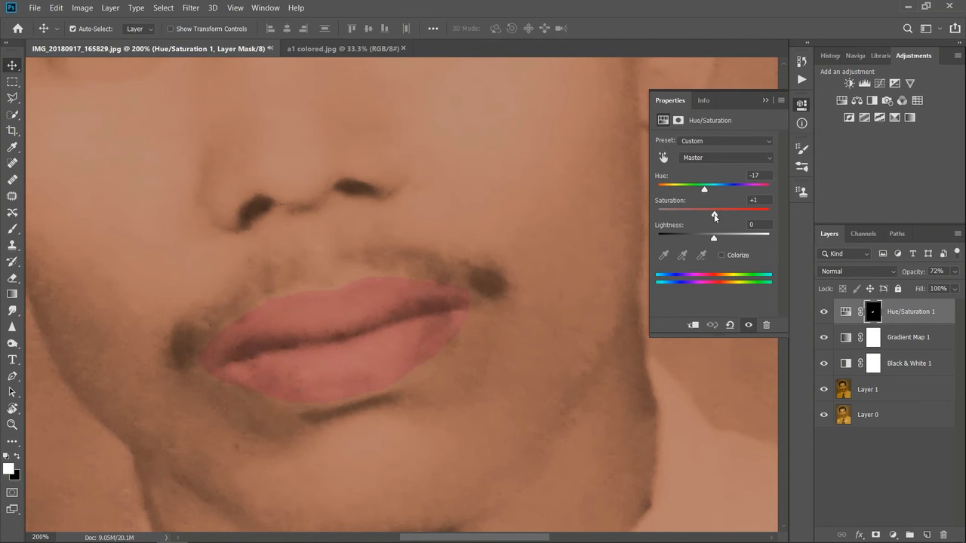
pyautogui.click(766, 101)
pyautogui.click(907, 466)
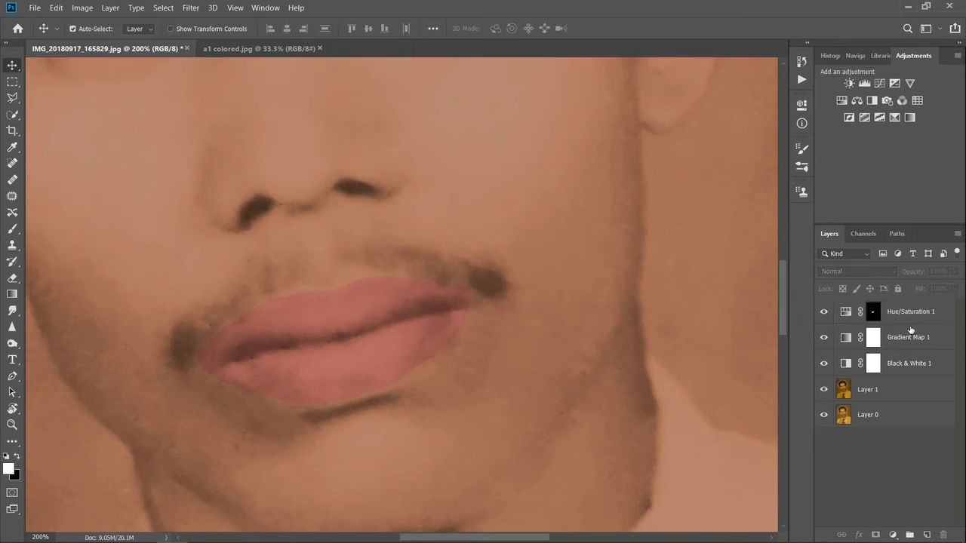
# Step: Reduce the fill of the lips' Hue/Saturation layer to 87%
pyautogui.click(874, 314)
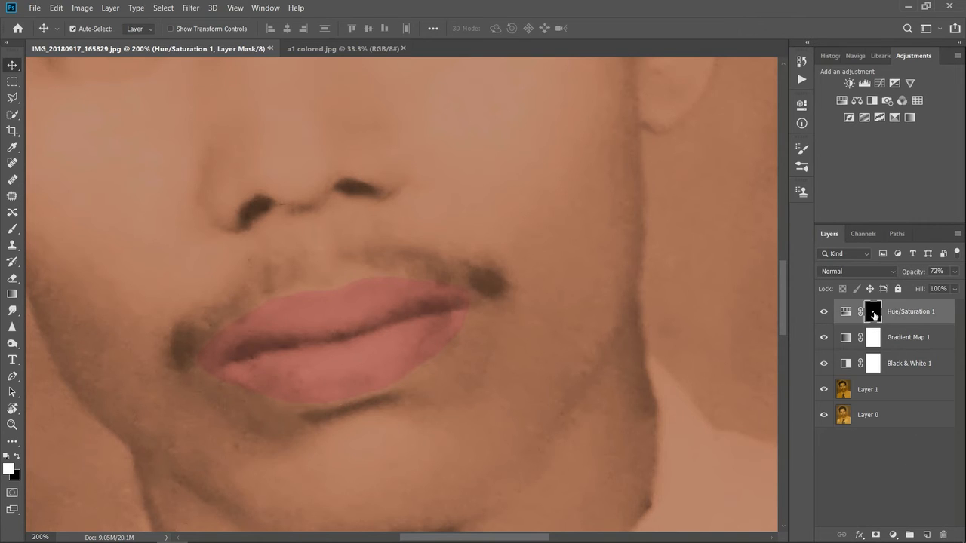
pyautogui.click(955, 292)
pyautogui.moveTo(955, 304); pyautogui.dragTo(950, 306)
pyautogui.click(889, 489)
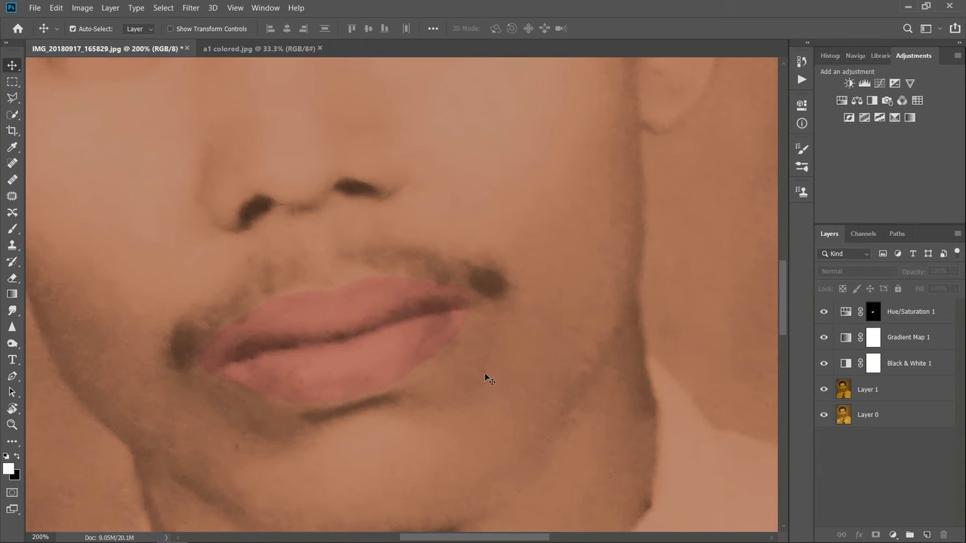
pyautogui.hotkey('ctrl', '-')
pyautogui.hotkey('ctrl', '-')
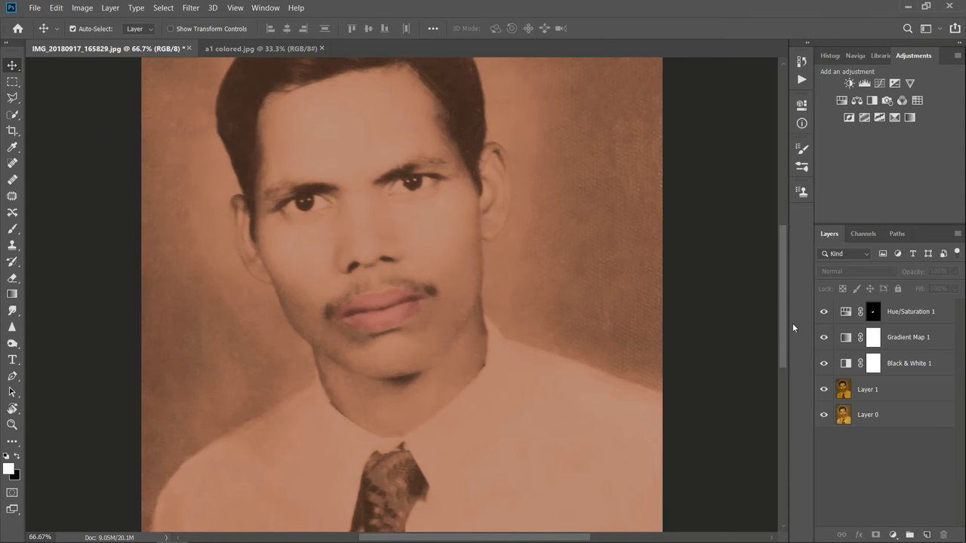
pyautogui.moveTo(784, 310); pyautogui.dragTo(784, 295)
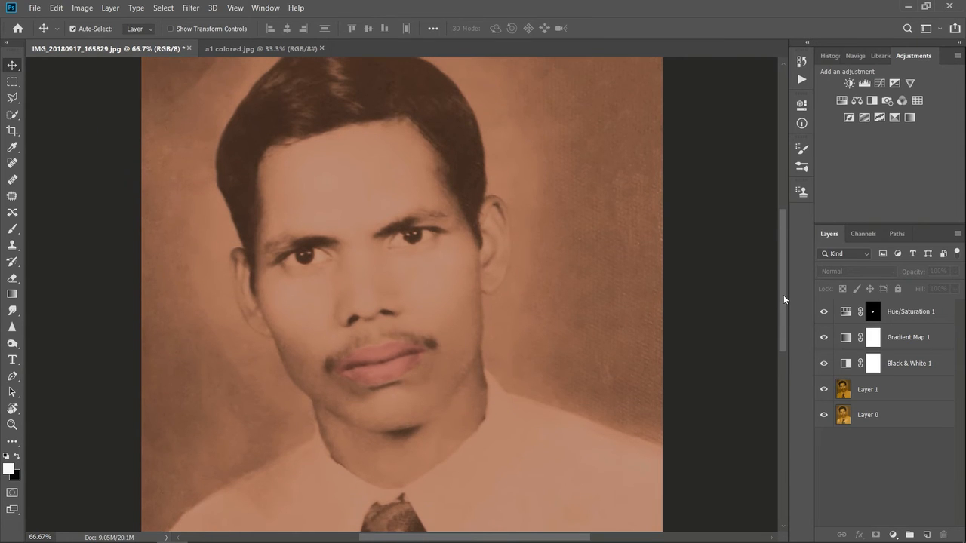
# Step: Raise the fill of the lips' Hue/Saturation layer again
pyautogui.click(877, 315)
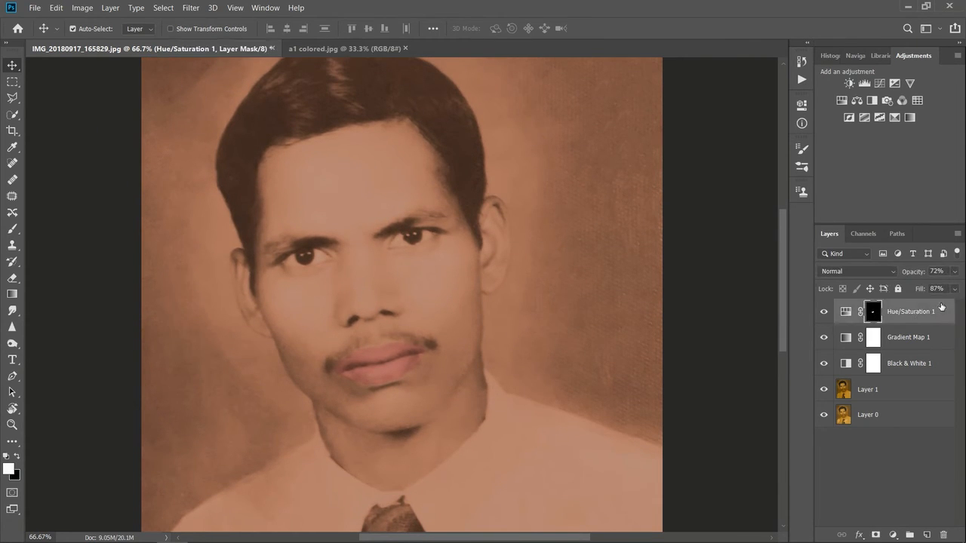
pyautogui.click(955, 289)
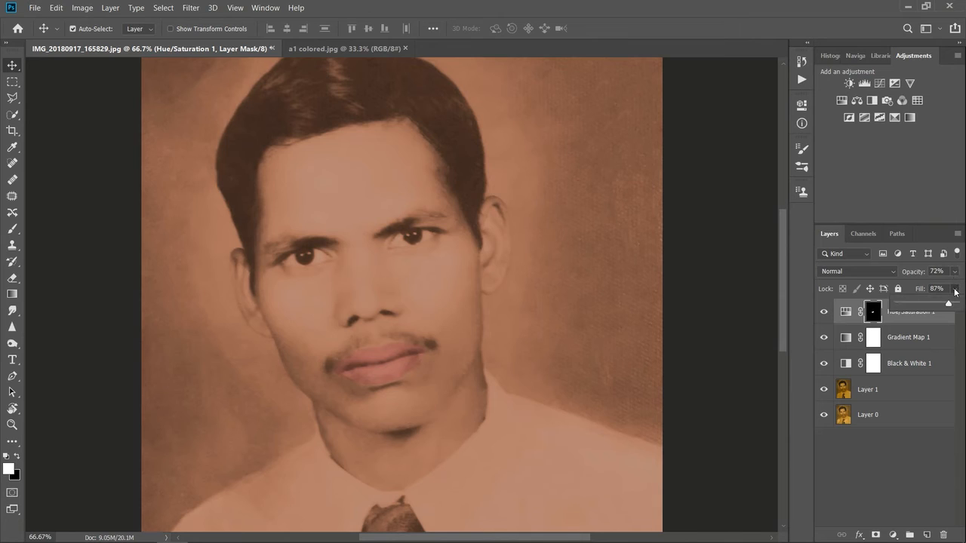
pyautogui.moveTo(952, 305); pyautogui.dragTo(959, 304)
pyautogui.click(877, 468)
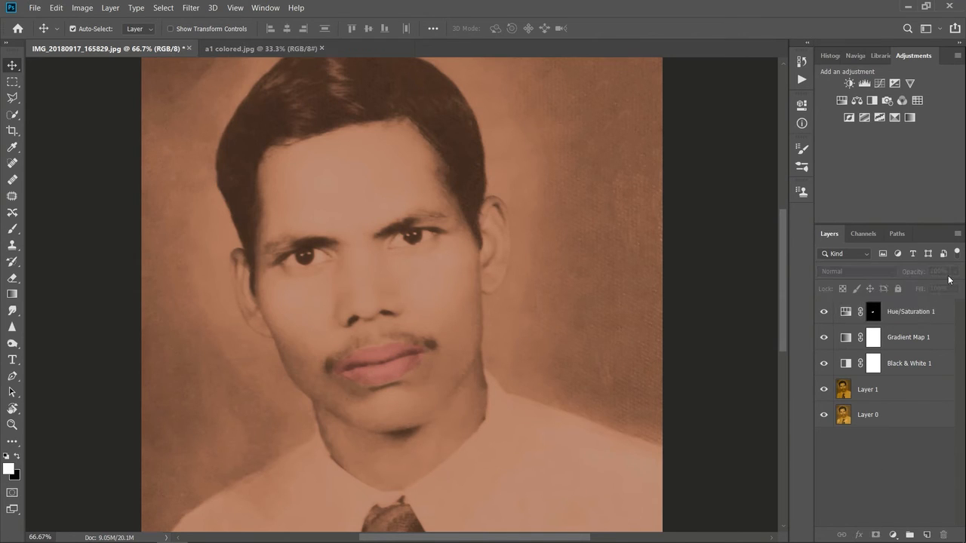
# Step: Raise the opacity of the lips' Hue/Saturation layer to 92%
pyautogui.click(876, 315)
pyautogui.click(955, 272)
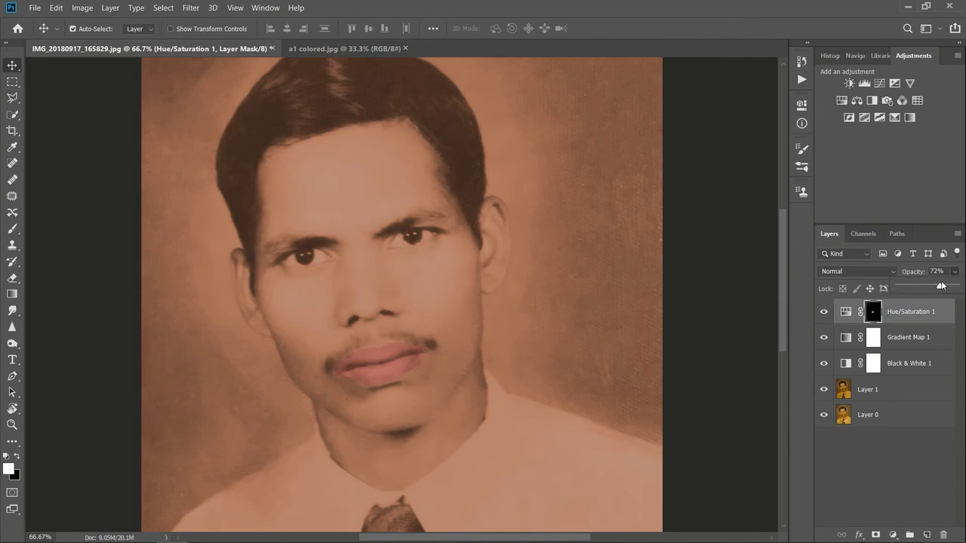
pyautogui.moveTo(940, 288); pyautogui.dragTo(949, 288)
pyautogui.click(897, 441)
pyautogui.click(906, 467)
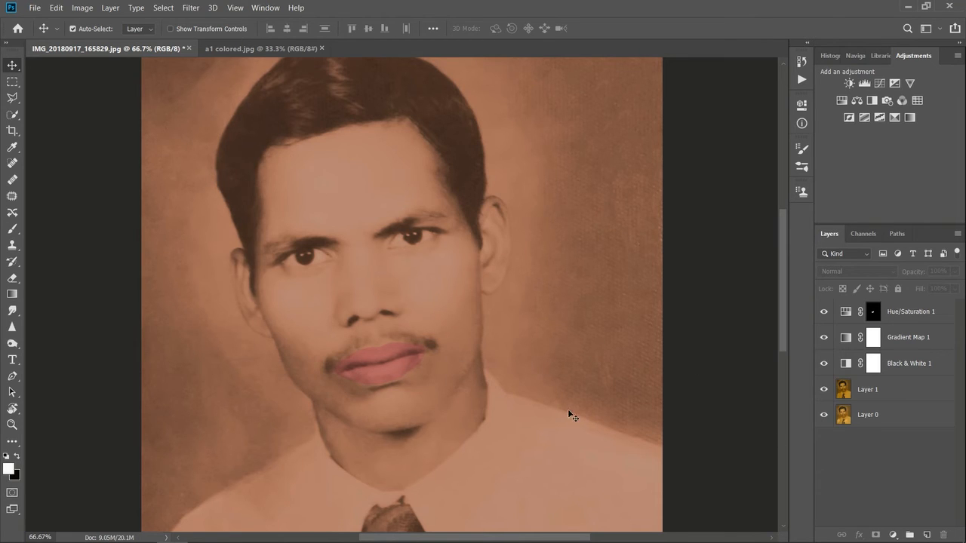
# Step: Compare the portrait with and without the lip colour by toggling the Hue/Saturation layer's visibility
pyautogui.hotkey('ctrl', '-')
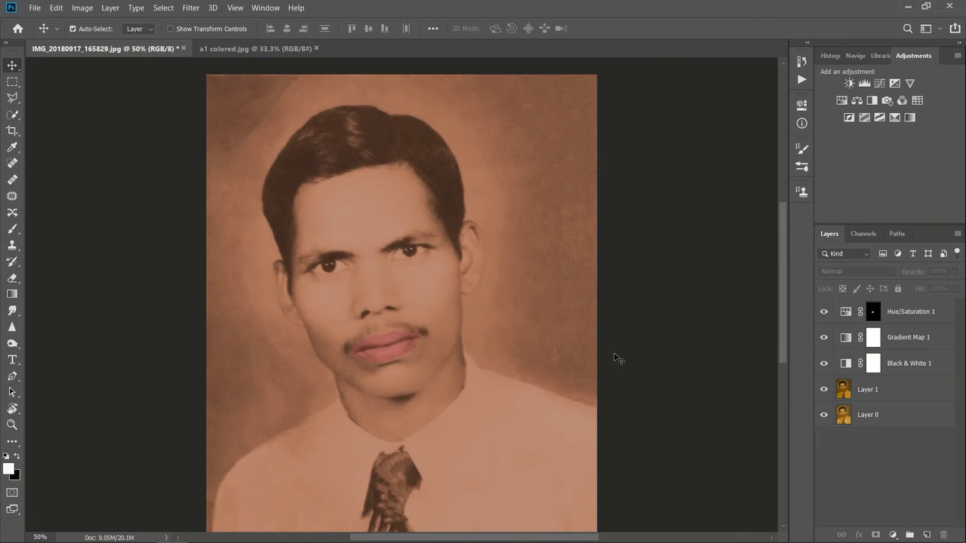
pyautogui.scroll(-1, 619, 360)
pyautogui.click(825, 312)
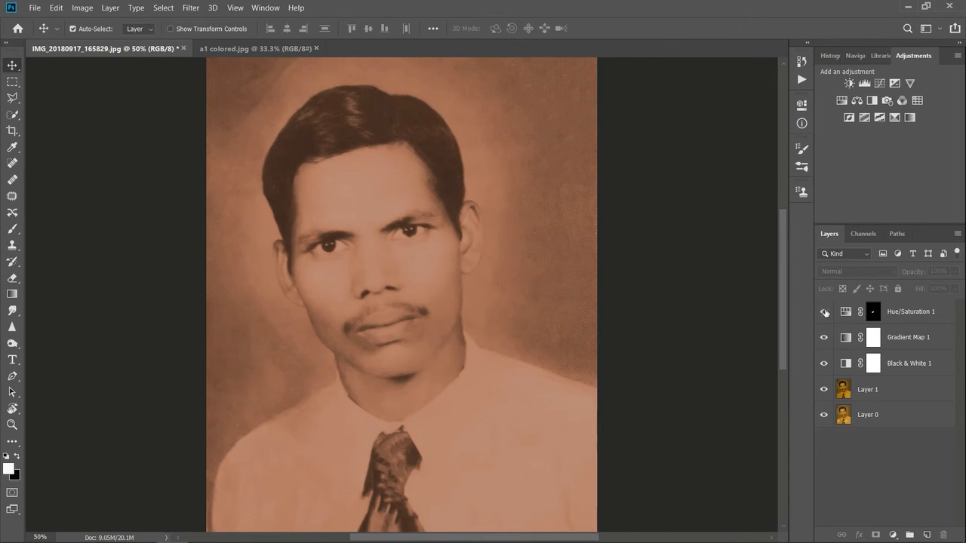
pyautogui.click(825, 312)
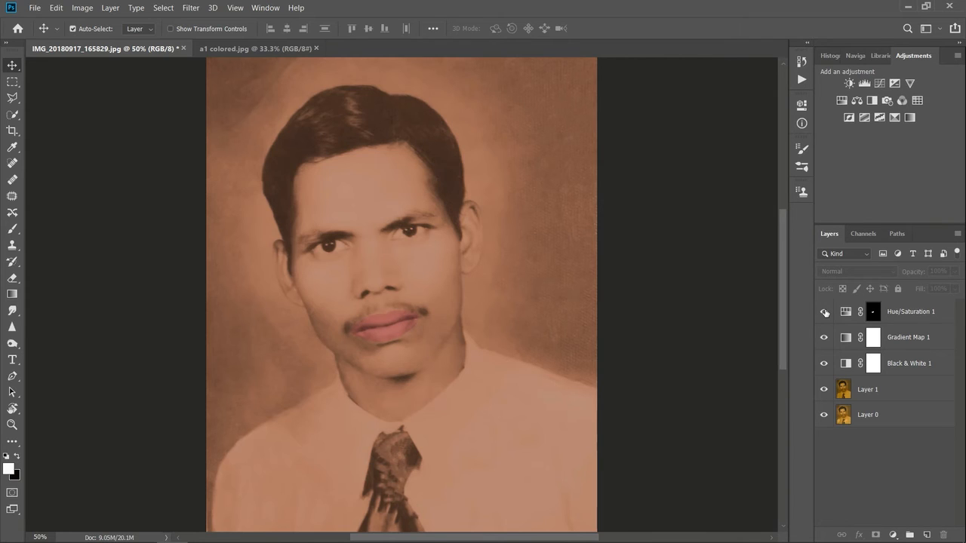
pyautogui.click(825, 312)
pyautogui.click(825, 312)
# Step: Set the hue of the lips' Hue/Saturation adjustment to -9 and fine-tune its saturation
pyautogui.doubleClick(848, 316)
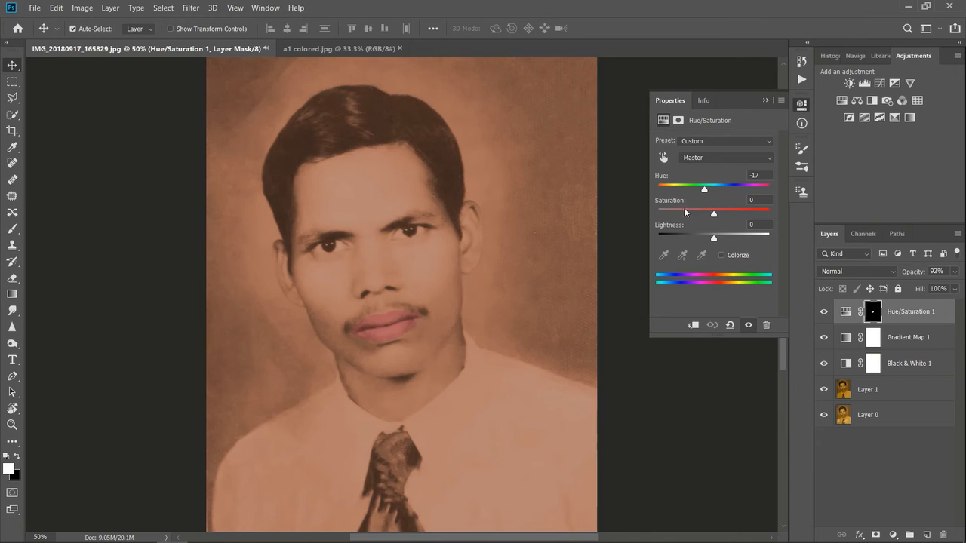
pyautogui.moveTo(705, 194); pyautogui.dragTo(700, 215)
pyautogui.moveTo(696, 191)
pyautogui.mouseDown()
pyautogui.moveTo(751, 192)
pyautogui.moveTo(701, 194)
pyautogui.mouseUp()
pyautogui.moveTo(708, 196); pyautogui.dragTo(711, 220)
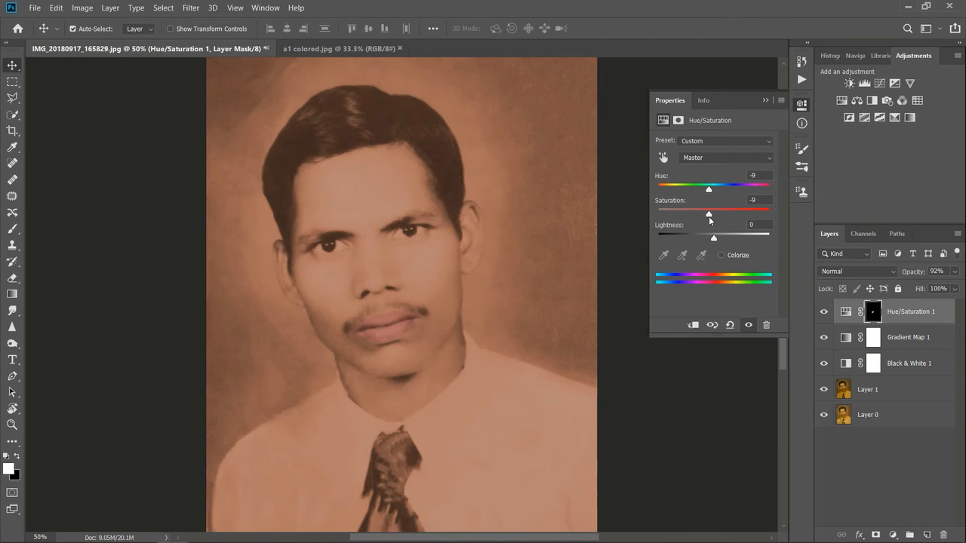
pyautogui.moveTo(709, 221); pyautogui.dragTo(713, 221)
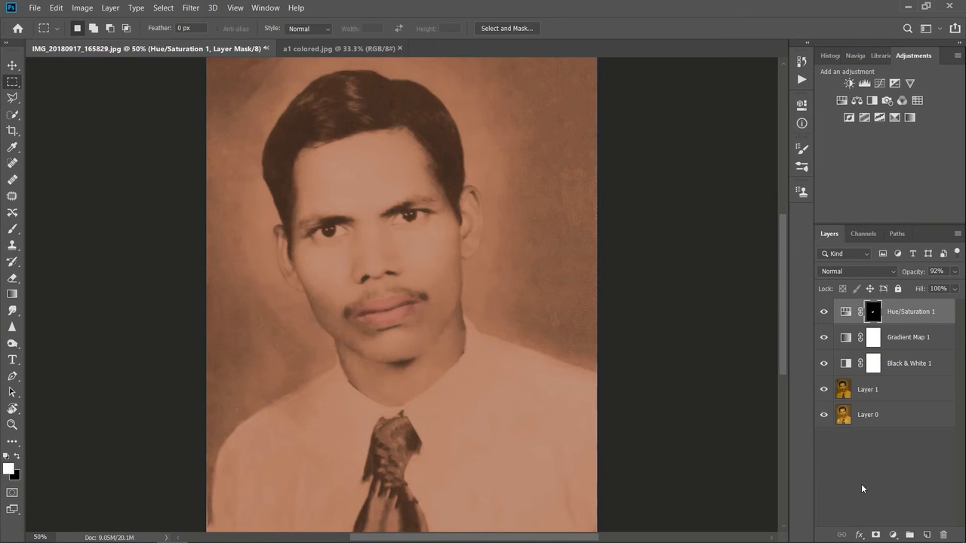
# Step: Add a second Hue/Saturation adjustment layer with hue -155 and saturation -37 for a blue shirt colour
pyautogui.click(893, 535)
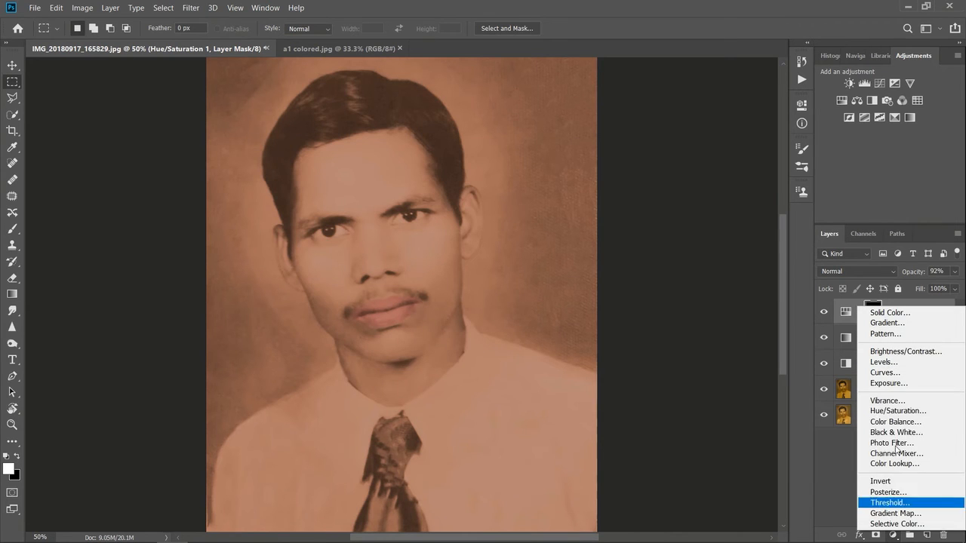
pyautogui.click(902, 411)
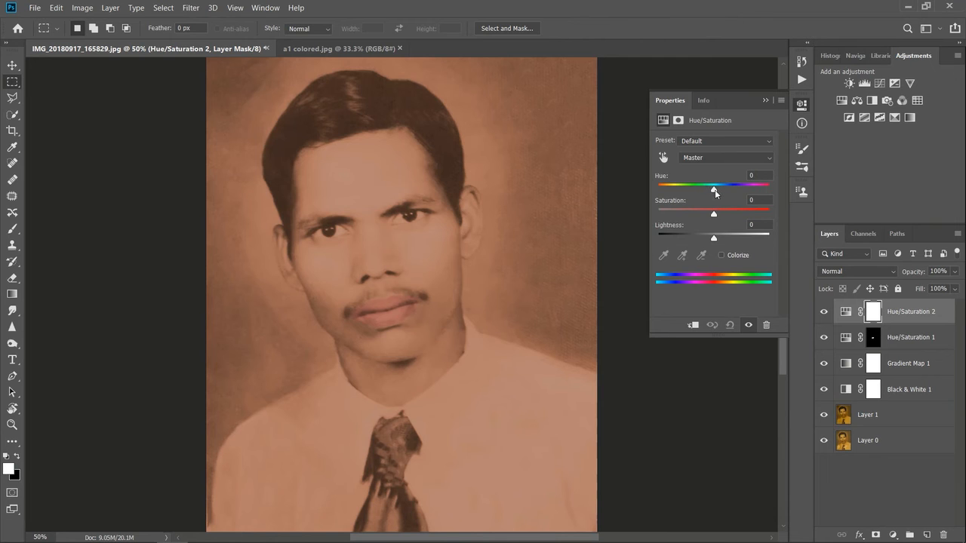
pyautogui.moveTo(715, 189); pyautogui.dragTo(664, 195)
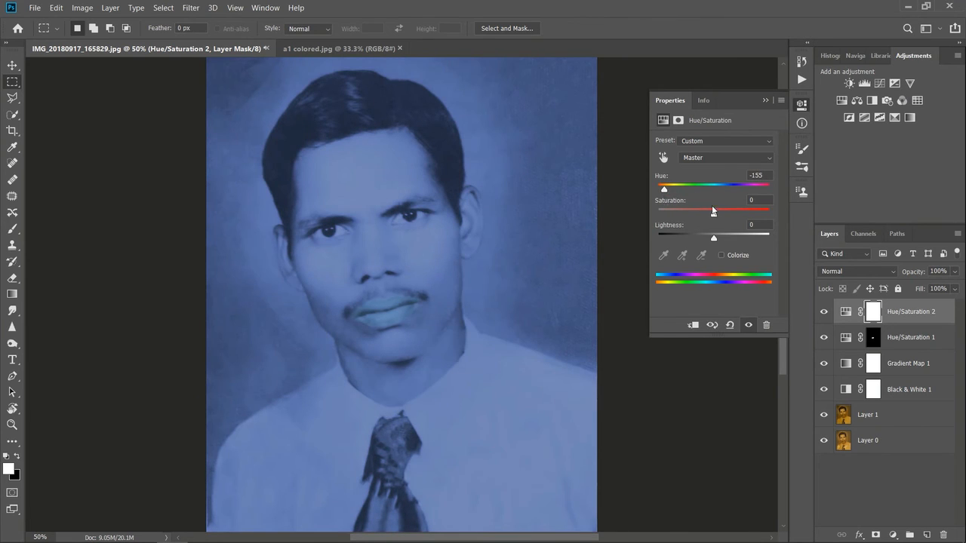
pyautogui.moveTo(713, 215); pyautogui.dragTo(695, 216)
pyautogui.click(764, 101)
pyautogui.moveTo(783, 241)
pyautogui.mouseDown()
pyautogui.moveTo(782, 263)
pyautogui.moveTo(779, 253)
pyautogui.mouseUp()
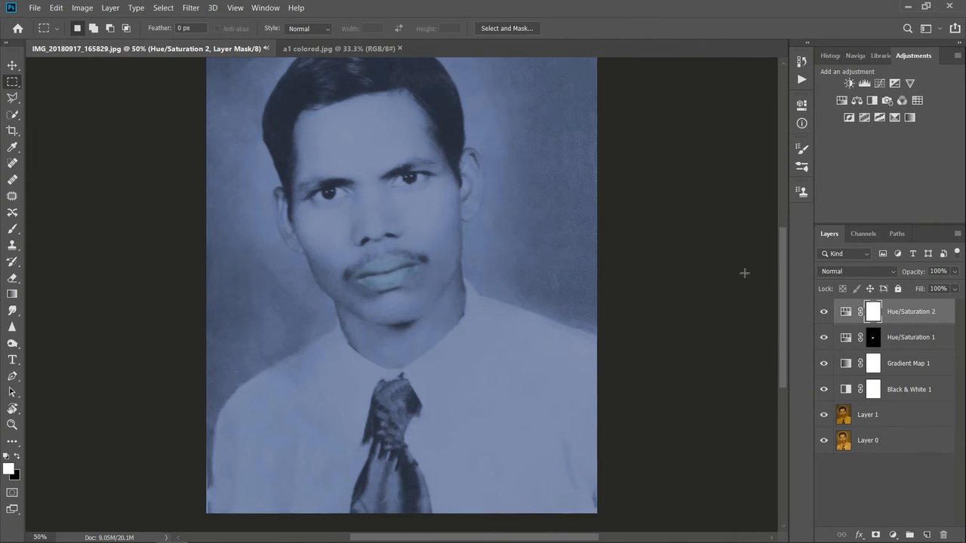
# Step: Invert the new adjustment's layer mask to black and keep white as the foreground colour
pyautogui.click(16, 458)
pyautogui.click(16, 458)
pyautogui.click(16, 457)
pyautogui.hotkey('ctrl', 'i')
pyautogui.click(16, 457)
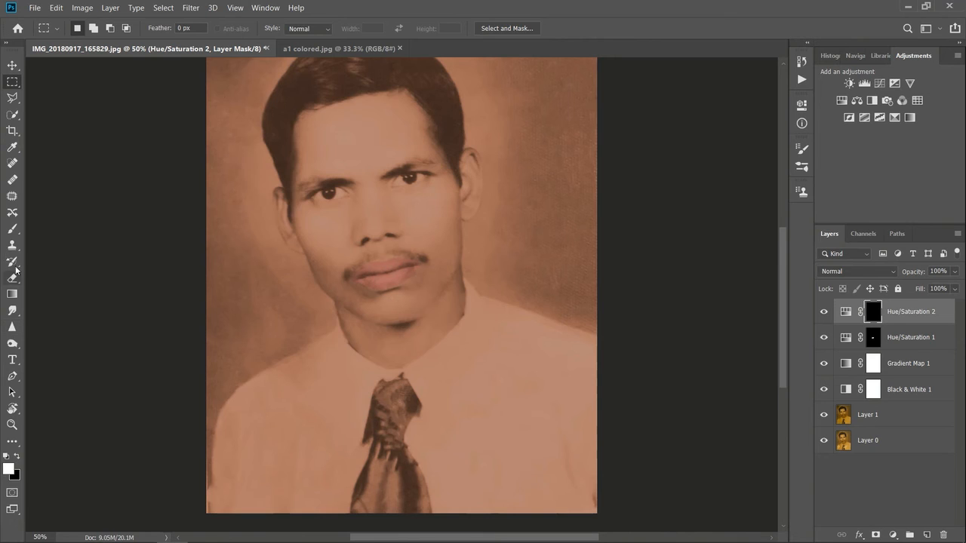
# Step: Set the brush to 75 px, try painting the shirt on the mask at 50% opacity, and undo strokes
pyautogui.click(12, 229)
pyautogui.click(85, 28)
pyautogui.click(302, 393)
pyautogui.moveTo(298, 423); pyautogui.dragTo(363, 414)
pyautogui.hotkey('ctrl', '+')
pyautogui.moveTo(785, 318); pyautogui.dragTo(784, 361)
pyautogui.moveTo(314, 212)
pyautogui.mouseDown()
pyautogui.moveTo(180, 297)
pyautogui.moveTo(160, 351)
pyautogui.moveTo(156, 419)
pyautogui.mouseUp()
pyautogui.hotkey('ctrl', 'z')
pyautogui.hotkey('ctrl', 'z')
pyautogui.hotkey('ctrl', 'z')
pyautogui.hotkey('ctrl', 'z')
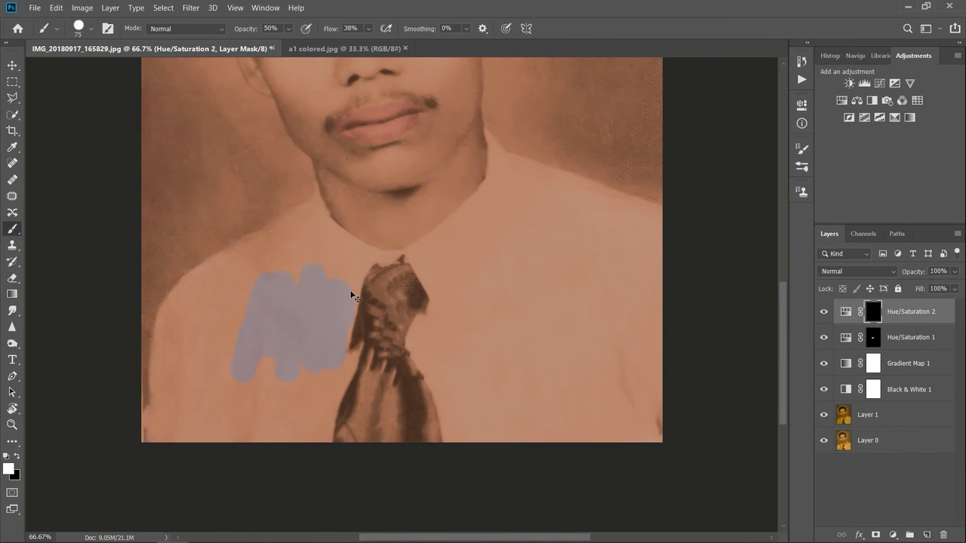
pyautogui.hotkey('ctrl', 'shift', 'z')
# Step: Raise the brush opacity to 100% and paint the shirt on both sides of the tie into the mask
pyautogui.click(288, 29)
pyautogui.moveTo(293, 40); pyautogui.dragTo(326, 41)
pyautogui.moveTo(239, 270)
pyautogui.mouseDown()
pyautogui.moveTo(300, 269)
pyautogui.moveTo(339, 319)
pyautogui.moveTo(280, 414)
pyautogui.moveTo(153, 413)
pyautogui.moveTo(292, 447)
pyautogui.moveTo(327, 372)
pyautogui.moveTo(259, 391)
pyautogui.moveTo(204, 333)
pyautogui.moveTo(162, 385)
pyautogui.moveTo(158, 343)
pyautogui.moveTo(184, 291)
pyautogui.moveTo(212, 313)
pyautogui.moveTo(251, 289)
pyautogui.moveTo(248, 262)
pyautogui.moveTo(269, 241)
pyautogui.moveTo(300, 225)
pyautogui.moveTo(349, 294)
pyautogui.moveTo(332, 399)
pyautogui.moveTo(379, 268)
pyautogui.moveTo(423, 257)
pyautogui.moveTo(425, 352)
pyautogui.moveTo(453, 447)
pyautogui.moveTo(461, 280)
pyautogui.moveTo(446, 231)
pyautogui.moveTo(497, 183)
pyautogui.mouseUp()
pyautogui.hotkey('ctrl', 'z')
pyautogui.moveTo(429, 252)
pyautogui.mouseDown()
pyautogui.moveTo(463, 220)
pyautogui.moveTo(450, 264)
pyautogui.moveTo(444, 376)
pyautogui.moveTo(484, 427)
pyautogui.moveTo(493, 385)
pyautogui.moveTo(526, 458)
pyautogui.moveTo(560, 420)
pyautogui.moveTo(601, 406)
pyautogui.moveTo(655, 461)
pyautogui.moveTo(654, 362)
pyautogui.moveTo(633, 349)
pyautogui.moveTo(594, 264)
pyautogui.moveTo(579, 312)
pyautogui.moveTo(547, 315)
pyautogui.moveTo(519, 242)
pyautogui.moveTo(477, 234)
pyautogui.moveTo(580, 242)
pyautogui.moveTo(543, 243)
pyautogui.moveTo(494, 195)
pyautogui.moveTo(595, 259)
pyautogui.moveTo(507, 195)
pyautogui.moveTo(662, 242)
pyautogui.moveTo(556, 205)
pyautogui.moveTo(584, 196)
pyautogui.moveTo(668, 229)
pyautogui.moveTo(496, 198)
pyautogui.mouseUp()
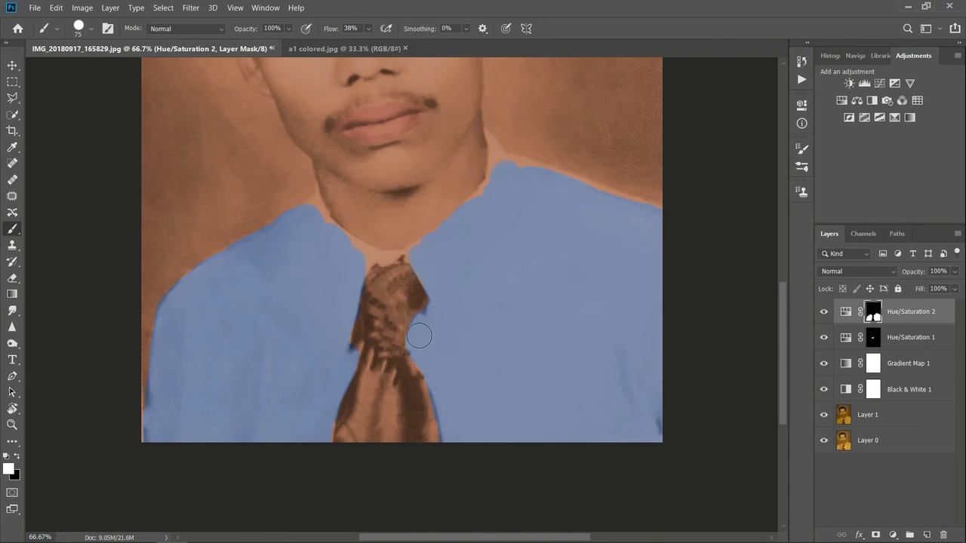
# Step: Reduce the brush to 37 px and paint the remaining collar and shoulder edges of the shirt into the mask
pyautogui.hotkey('ctrl', '+')
pyautogui.moveTo(467, 537); pyautogui.dragTo(484, 536)
pyautogui.click(89, 30)
pyautogui.click(85, 70)
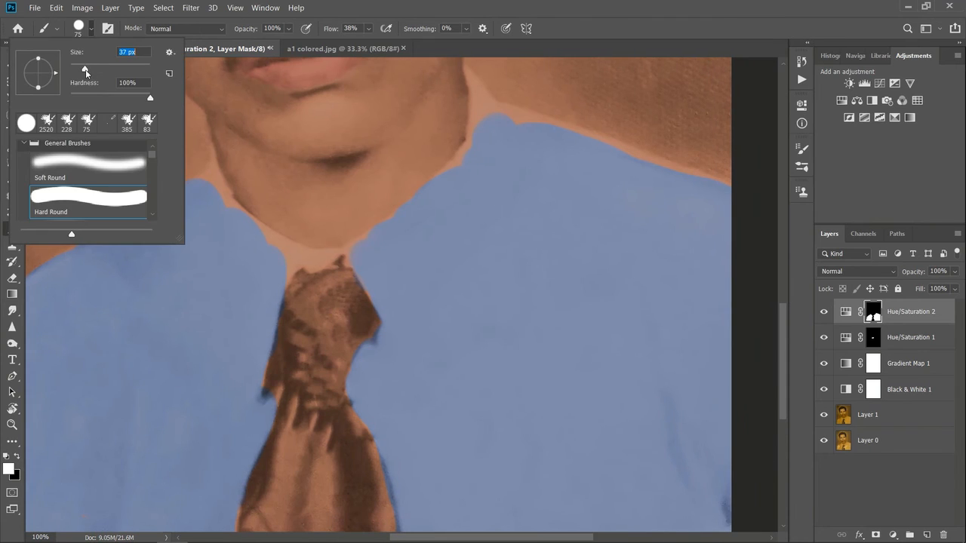
pyautogui.moveTo(284, 272)
pyautogui.mouseDown()
pyautogui.moveTo(343, 255)
pyautogui.moveTo(302, 255)
pyautogui.moveTo(202, 181)
pyautogui.mouseUp()
pyautogui.moveTo(463, 161)
pyautogui.mouseDown()
pyautogui.moveTo(376, 226)
pyautogui.moveTo(482, 101)
pyautogui.moveTo(468, 70)
pyautogui.moveTo(459, 149)
pyautogui.moveTo(487, 90)
pyautogui.moveTo(489, 106)
pyautogui.moveTo(746, 181)
pyautogui.mouseUp()
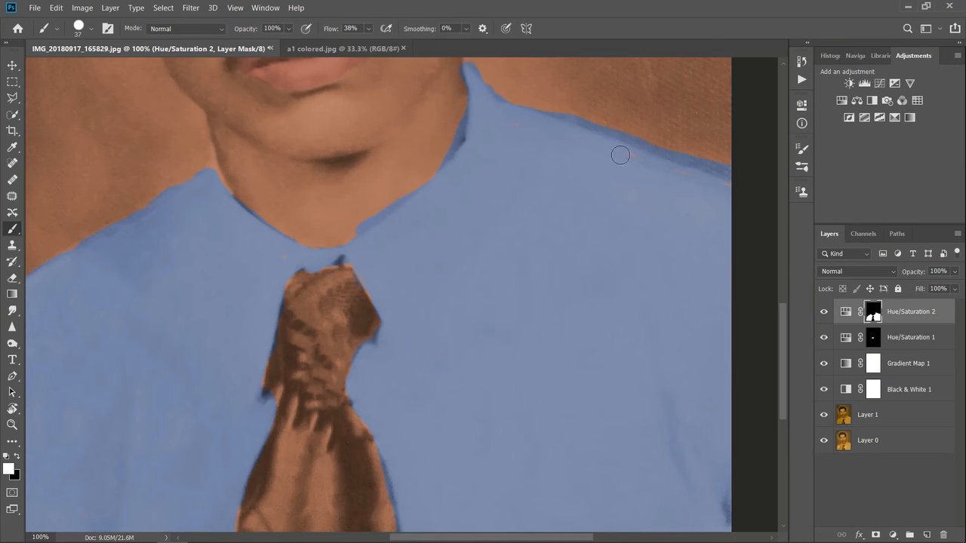
pyautogui.moveTo(203, 148)
pyautogui.mouseDown()
pyautogui.moveTo(203, 173)
pyautogui.moveTo(236, 205)
pyautogui.mouseUp()
# Step: Paint black on the shirt mask to remove the blue spill along the neck, collar and shoulders
pyautogui.click(17, 456)
pyautogui.moveTo(192, 156)
pyautogui.mouseDown()
pyautogui.moveTo(200, 132)
pyautogui.moveTo(194, 155)
pyautogui.mouseUp()
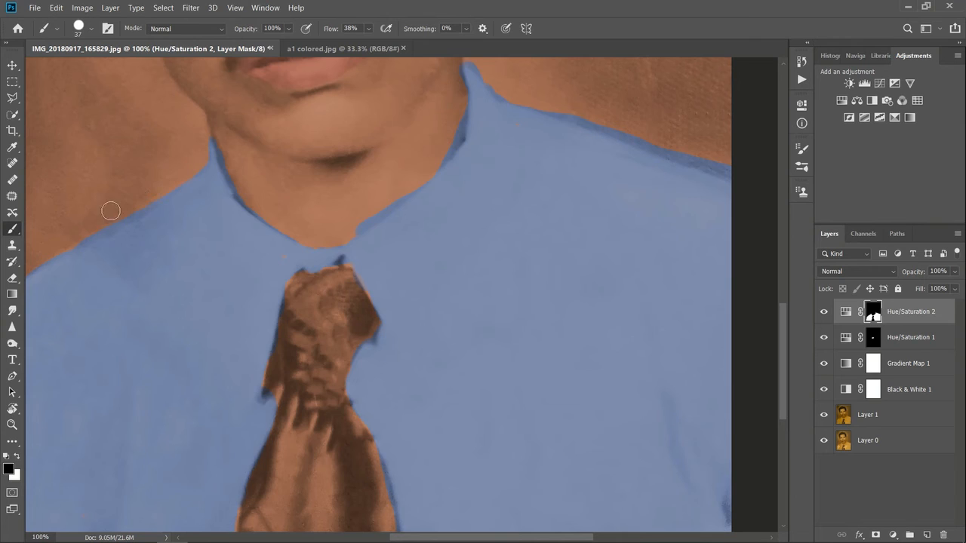
pyautogui.moveTo(483, 54); pyautogui.dragTo(502, 90)
pyautogui.moveTo(457, 66)
pyautogui.mouseDown()
pyautogui.moveTo(456, 132)
pyautogui.moveTo(419, 168)
pyautogui.mouseUp()
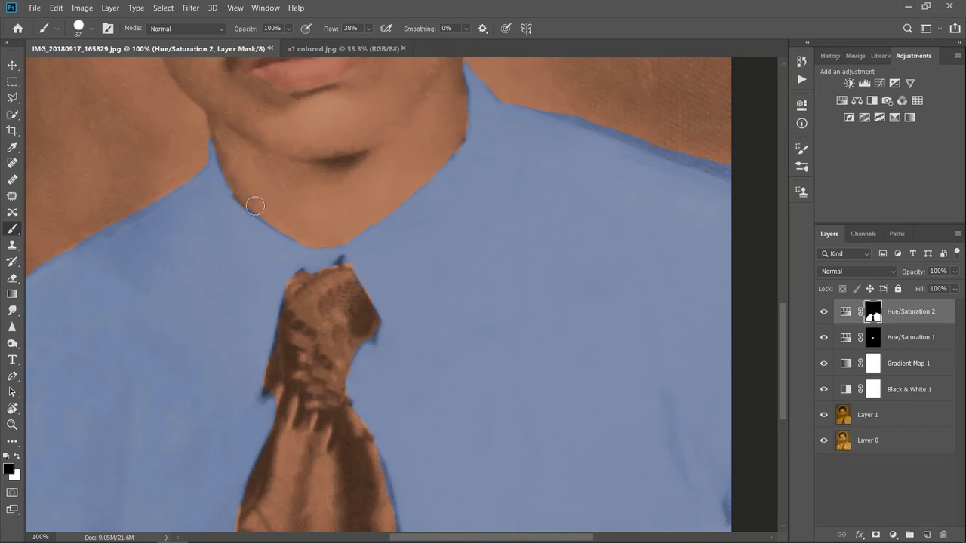
pyautogui.moveTo(548, 103); pyautogui.dragTo(731, 175)
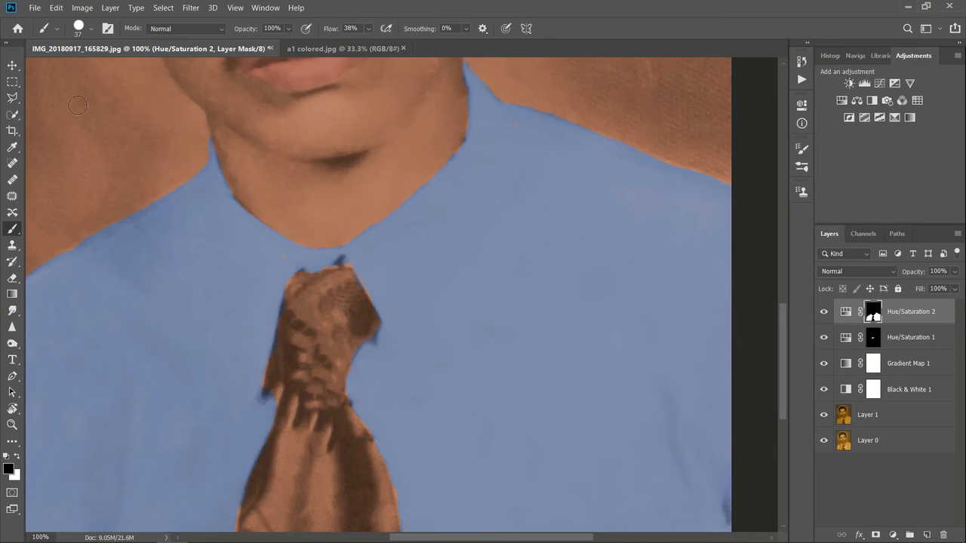
# Step: Switch back to white and touch up the shirt mask along the tie's edges with a 12 px brush
pyautogui.click(16, 457)
pyautogui.click(81, 29)
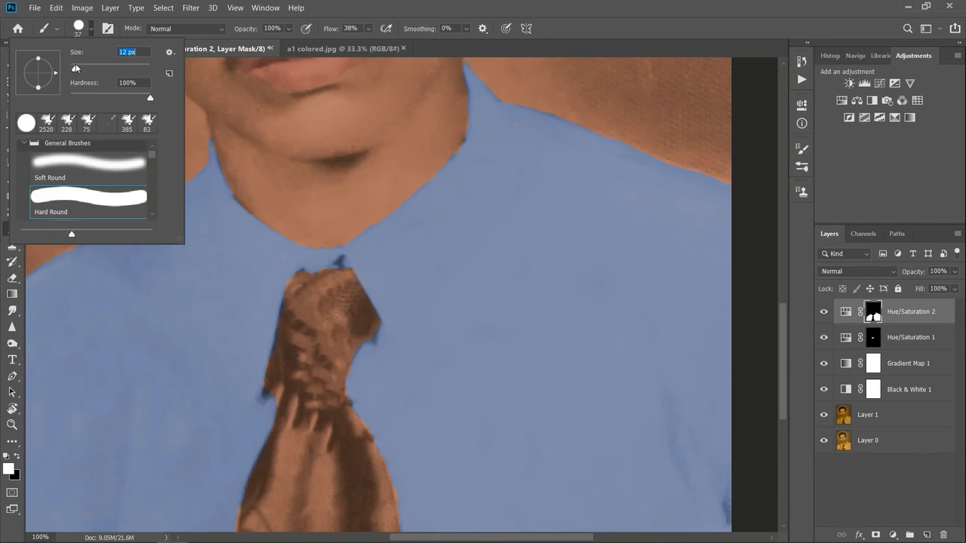
pyautogui.click(276, 394)
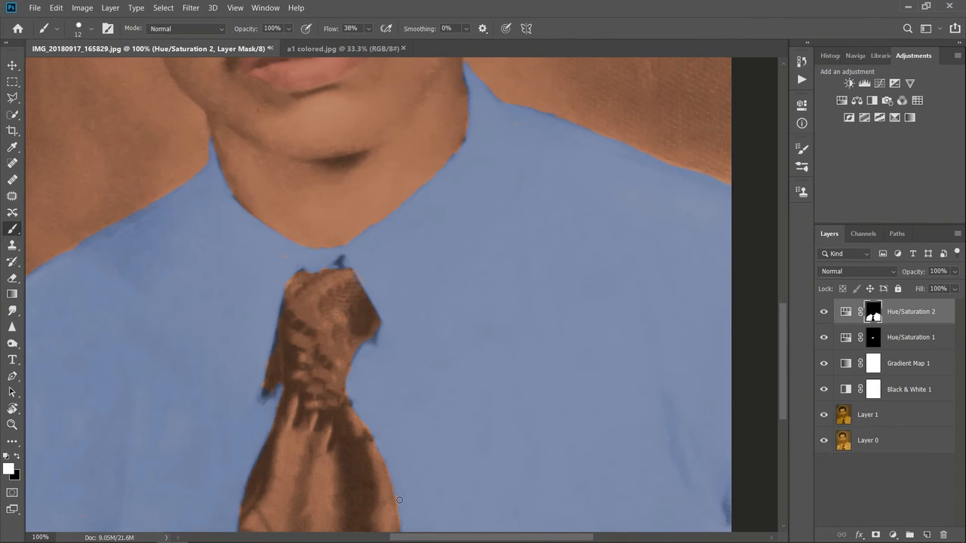
# Step: Set the shirt's Hue/Saturation adjustment to hue -1 and saturation -57 for a greyish shirt
pyautogui.hotkey('ctrl', '-')
pyautogui.hotkey('ctrl', '-')
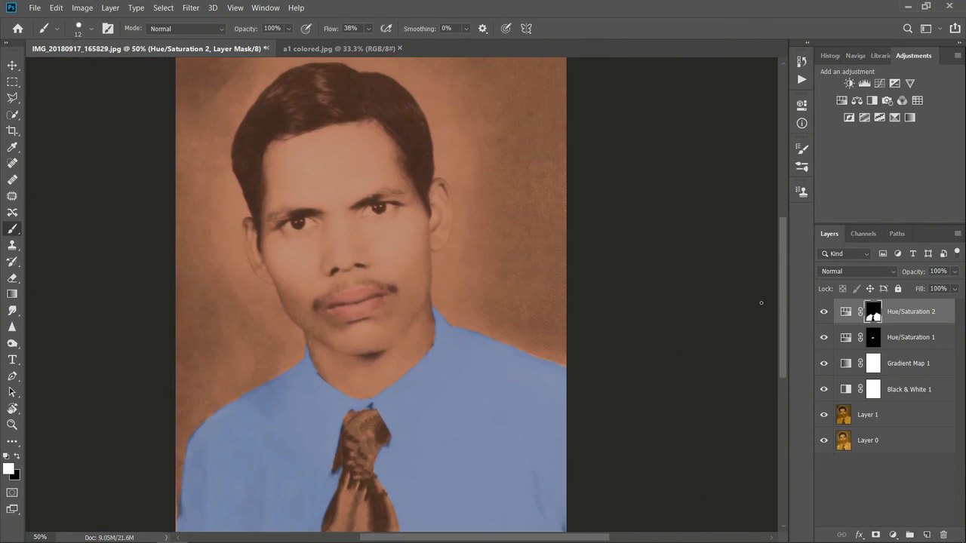
pyautogui.doubleClick(846, 311)
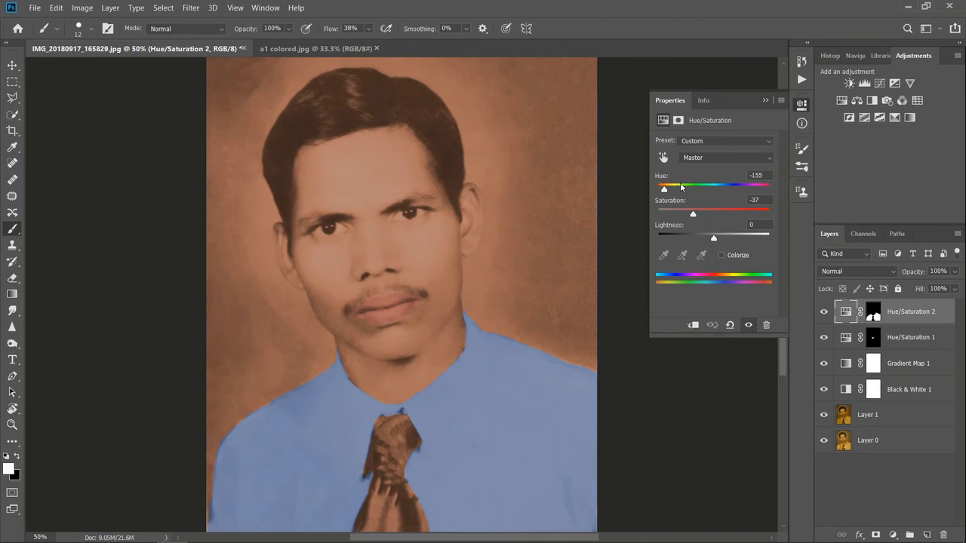
pyautogui.moveTo(693, 214); pyautogui.dragTo(710, 216)
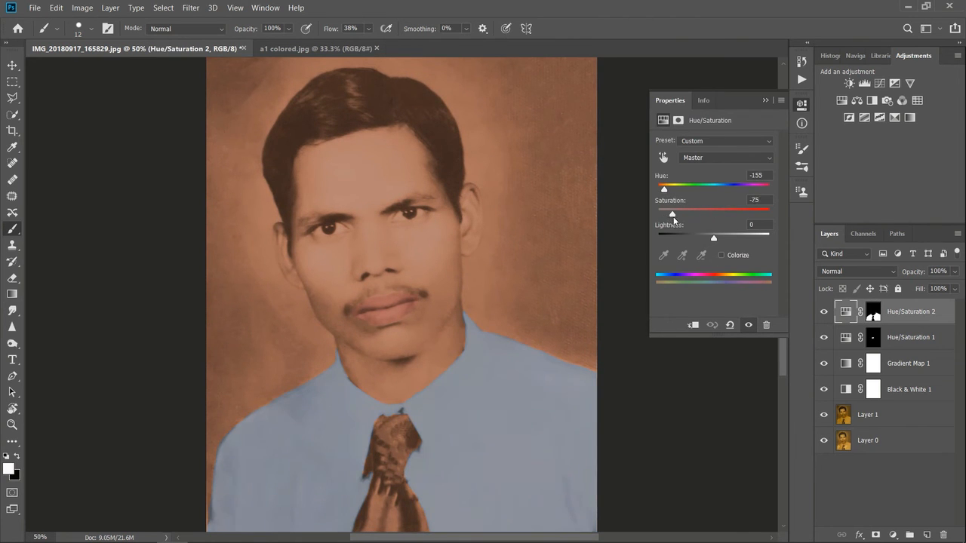
pyautogui.moveTo(677, 220)
pyautogui.mouseDown()
pyautogui.moveTo(690, 216)
pyautogui.moveTo(681, 190)
pyautogui.moveTo(768, 194)
pyautogui.moveTo(713, 192)
pyautogui.moveTo(669, 216)
pyautogui.moveTo(685, 219)
pyautogui.mouseUp()
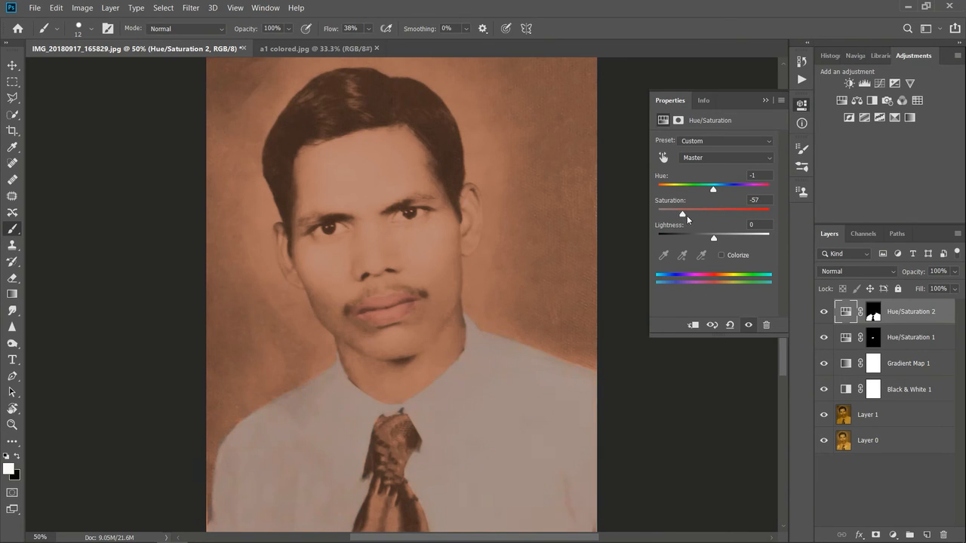
pyautogui.click(871, 484)
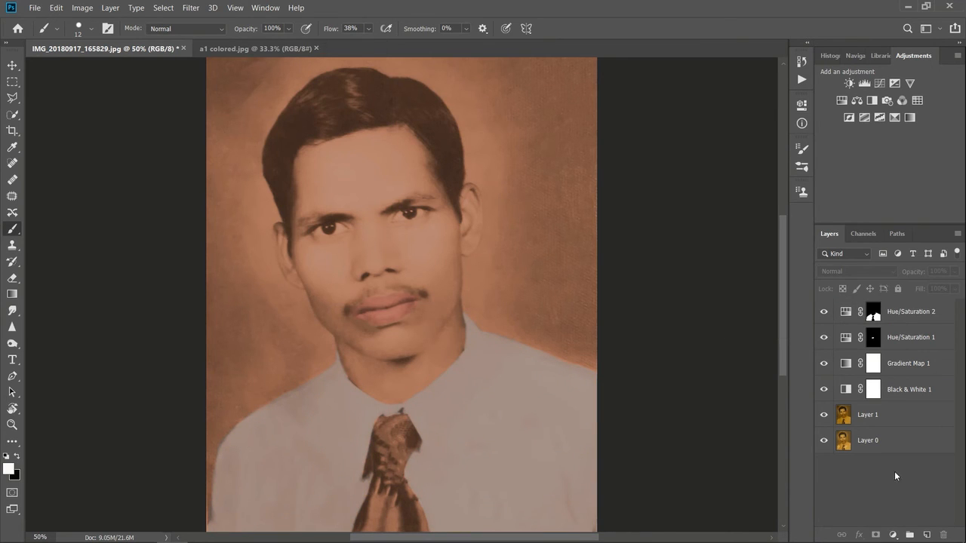
# Step: Add a third Hue/Saturation adjustment layer with hue +119 for a green background
pyautogui.click(894, 535)
pyautogui.click(898, 416)
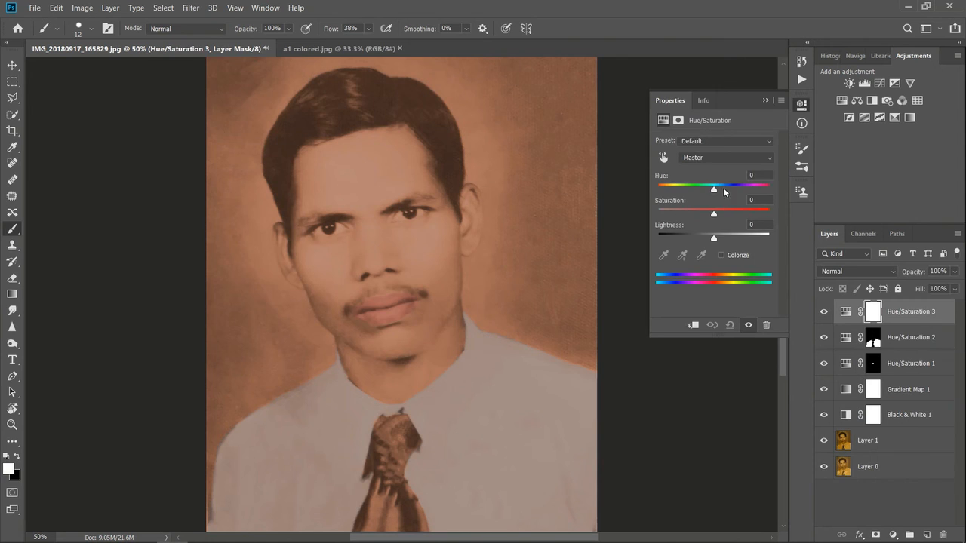
pyautogui.moveTo(713, 189); pyautogui.dragTo(757, 211)
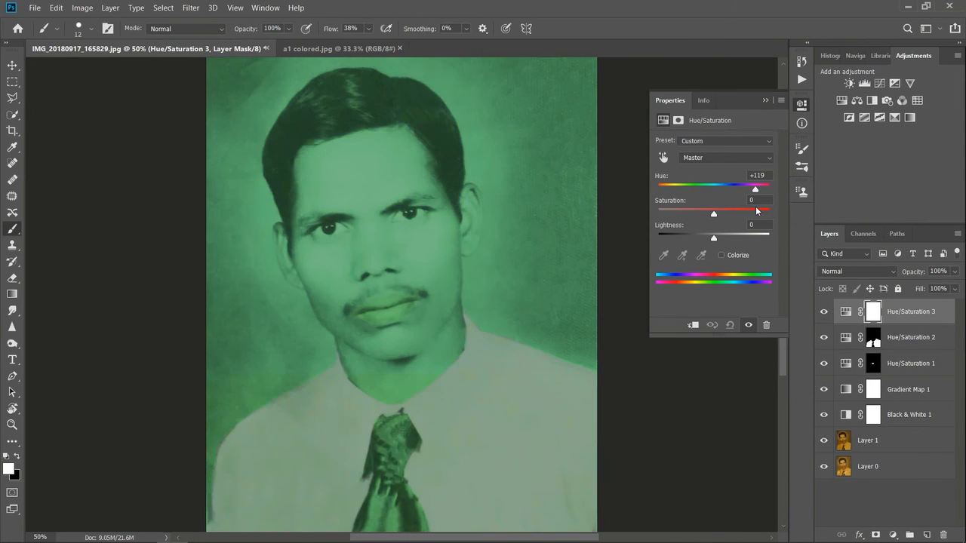
pyautogui.click(765, 100)
# Step: Fill the green adjustment's mask with black and make white the foreground colour
pyautogui.press('x')
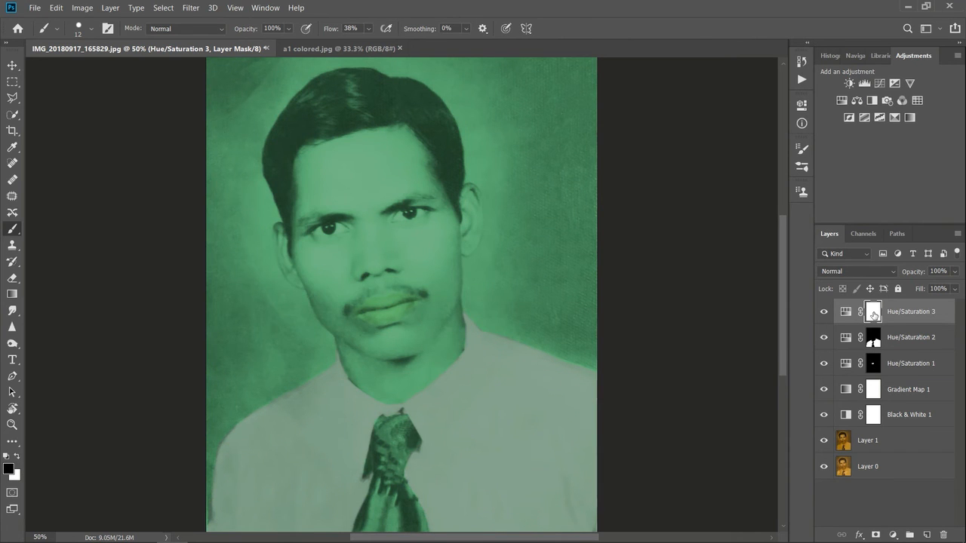
pyautogui.hotkey('alt', 'BackSpace')
pyautogui.click(18, 456)
# Step: Enlarge the brush and paint the background around the head and shoulders green on the mask
pyautogui.click(90, 28)
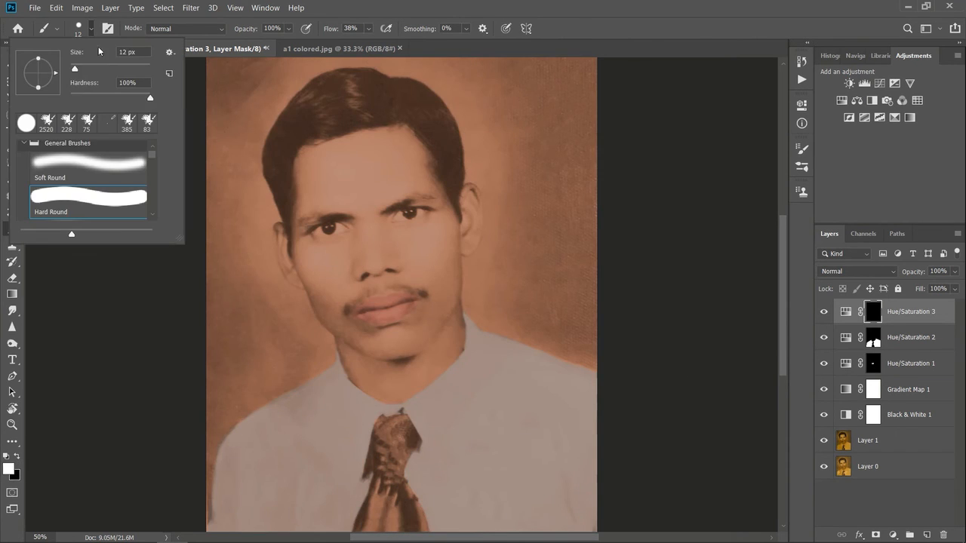
pyautogui.moveTo(539, 226)
pyautogui.mouseDown()
pyautogui.moveTo(587, 179)
pyautogui.moveTo(585, 75)
pyautogui.moveTo(552, 145)
pyautogui.moveTo(542, 105)
pyautogui.mouseUp()
pyautogui.moveTo(472, 154)
pyautogui.mouseDown()
pyautogui.moveTo(475, 105)
pyautogui.moveTo(529, 131)
pyautogui.moveTo(510, 59)
pyautogui.moveTo(549, 71)
pyautogui.moveTo(543, 122)
pyautogui.moveTo(506, 141)
pyautogui.moveTo(492, 189)
pyautogui.moveTo(499, 245)
pyautogui.moveTo(474, 277)
pyautogui.moveTo(485, 313)
pyautogui.moveTo(507, 235)
pyautogui.moveTo(506, 303)
pyautogui.moveTo(534, 222)
pyautogui.moveTo(574, 214)
pyautogui.moveTo(586, 303)
pyautogui.moveTo(534, 290)
pyautogui.moveTo(571, 338)
pyautogui.moveTo(583, 330)
pyautogui.moveTo(593, 346)
pyautogui.moveTo(567, 328)
pyautogui.mouseUp()
pyautogui.moveTo(223, 242)
pyautogui.mouseDown()
pyautogui.moveTo(205, 281)
pyautogui.moveTo(228, 384)
pyautogui.moveTo(285, 333)
pyautogui.moveTo(308, 330)
pyautogui.moveTo(281, 373)
pyautogui.moveTo(216, 419)
pyautogui.moveTo(214, 70)
pyautogui.moveTo(248, 58)
pyautogui.moveTo(247, 217)
pyautogui.moveTo(263, 175)
pyautogui.moveTo(305, 321)
pyautogui.moveTo(266, 203)
pyautogui.moveTo(273, 218)
pyautogui.moveTo(243, 268)
pyautogui.moveTo(273, 235)
pyautogui.mouseUp()
pyautogui.hotkey('ctrl', 'z')
pyautogui.moveTo(262, 191)
pyautogui.mouseDown()
pyautogui.moveTo(268, 213)
pyautogui.moveTo(248, 235)
pyautogui.moveTo(257, 259)
pyautogui.moveTo(270, 255)
pyautogui.moveTo(264, 236)
pyautogui.moveTo(287, 317)
pyautogui.moveTo(295, 299)
pyautogui.moveTo(324, 359)
pyautogui.moveTo(202, 441)
pyautogui.moveTo(287, 238)
pyautogui.moveTo(203, 415)
pyautogui.moveTo(219, 440)
pyautogui.moveTo(204, 529)
pyautogui.mouseUp()
pyautogui.moveTo(440, 324)
pyautogui.mouseDown()
pyautogui.moveTo(470, 260)
pyautogui.moveTo(483, 320)
pyautogui.moveTo(573, 359)
pyautogui.moveTo(494, 302)
pyautogui.moveTo(514, 312)
pyautogui.moveTo(475, 176)
pyautogui.mouseUp()
pyautogui.moveTo(254, 130)
pyautogui.mouseDown()
pyautogui.moveTo(262, 100)
pyautogui.moveTo(271, 120)
pyautogui.moveTo(284, 74)
pyautogui.moveTo(256, 126)
pyautogui.moveTo(311, 69)
pyautogui.moveTo(466, 65)
pyautogui.moveTo(405, 61)
pyautogui.moveTo(471, 120)
pyautogui.moveTo(426, 90)
pyautogui.moveTo(466, 166)
pyautogui.mouseUp()
# Step: With a 31 px brush, paint black on the background mask to clear the green spill from both ears
pyautogui.hotkey('ctrl', '+')
pyautogui.hotkey('ctrl', '+')
pyautogui.moveTo(781, 312); pyautogui.dragTo(782, 298)
pyautogui.click(91, 29)
pyautogui.click(83, 71)
pyautogui.click(175, 301)
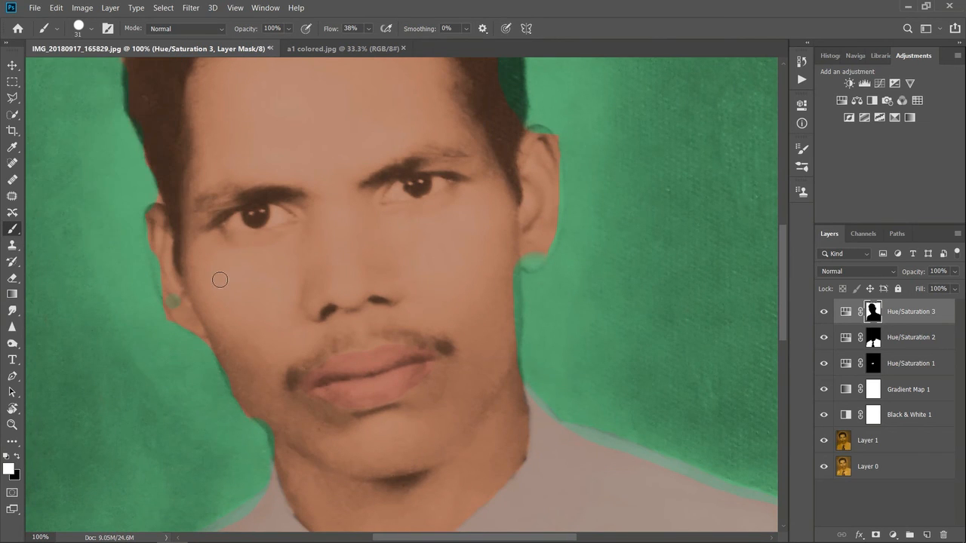
pyautogui.click(18, 457)
pyautogui.moveTo(155, 212)
pyautogui.mouseDown()
pyautogui.moveTo(170, 314)
pyautogui.moveTo(162, 253)
pyautogui.moveTo(172, 311)
pyautogui.moveTo(164, 281)
pyautogui.mouseUp()
pyautogui.hotkey('ctrl', 'z')
pyautogui.hotkey('ctrl', 'z')
pyautogui.moveTo(148, 221); pyautogui.dragTo(151, 250)
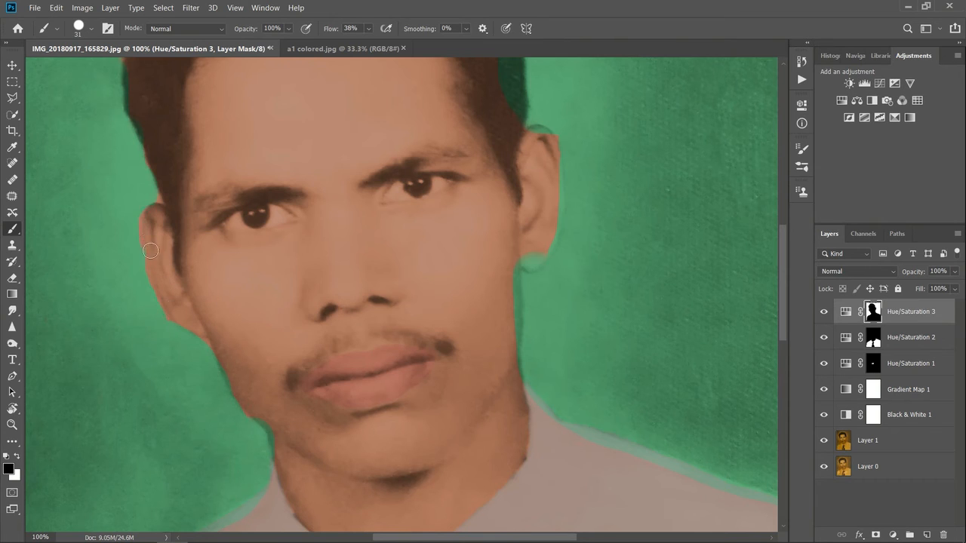
pyautogui.moveTo(525, 264)
pyautogui.mouseDown()
pyautogui.moveTo(511, 360)
pyautogui.moveTo(522, 253)
pyautogui.moveTo(528, 262)
pyautogui.moveTo(538, 254)
pyautogui.moveTo(552, 228)
pyautogui.moveTo(557, 165)
pyautogui.moveTo(541, 136)
pyautogui.mouseUp()
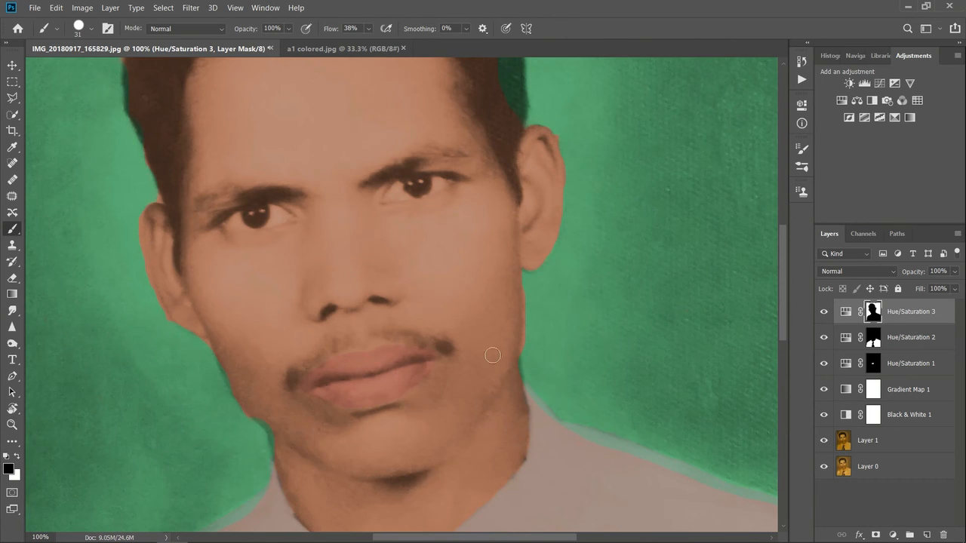
# Step: Clear the green spill from the outer edges of the hair on the background mask
pyautogui.scroll(5, 782, 273)
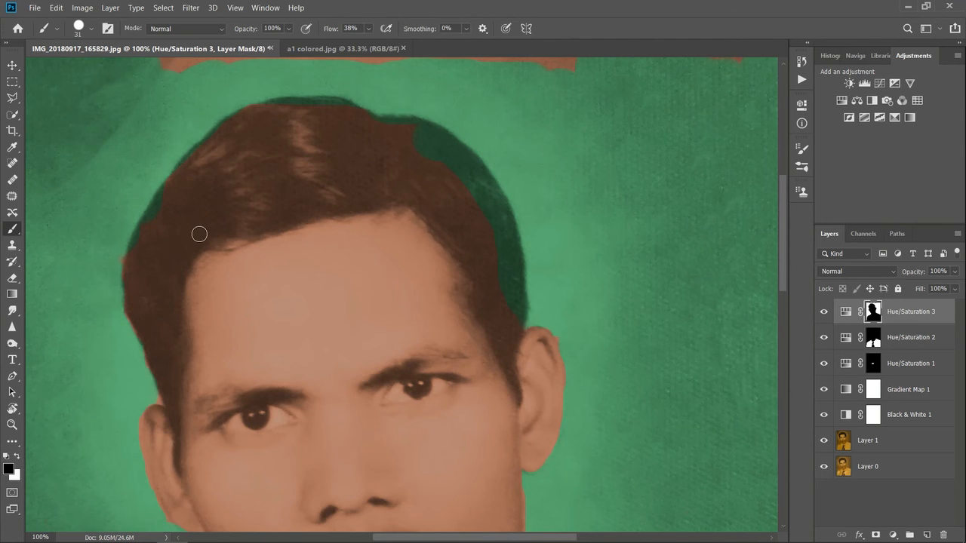
pyautogui.moveTo(133, 261)
pyautogui.mouseDown()
pyautogui.moveTo(170, 187)
pyautogui.moveTo(143, 239)
pyautogui.mouseUp()
pyautogui.moveTo(198, 189)
pyautogui.mouseDown()
pyautogui.moveTo(188, 158)
pyautogui.moveTo(227, 148)
pyautogui.mouseUp()
pyautogui.moveTo(182, 171)
pyautogui.mouseDown()
pyautogui.moveTo(228, 128)
pyautogui.moveTo(285, 141)
pyautogui.moveTo(270, 110)
pyautogui.moveTo(301, 104)
pyautogui.moveTo(349, 112)
pyautogui.moveTo(369, 165)
pyautogui.moveTo(386, 123)
pyautogui.moveTo(424, 133)
pyautogui.moveTo(422, 152)
pyautogui.moveTo(488, 217)
pyautogui.moveTo(505, 308)
pyautogui.mouseUp()
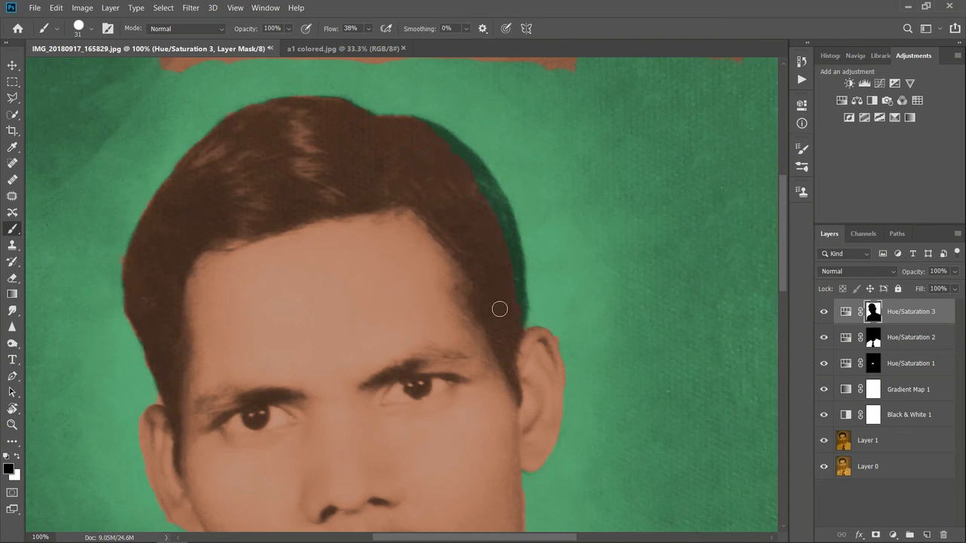
pyautogui.moveTo(450, 148)
pyautogui.mouseDown()
pyautogui.moveTo(486, 186)
pyautogui.moveTo(520, 280)
pyautogui.mouseUp()
# Step: Paint the uncoloured strip above the head green in white, and reduce the brush to 9 px for refining edges by the ear
pyautogui.click(17, 457)
pyautogui.moveTo(190, 67)
pyautogui.mouseDown()
pyautogui.moveTo(390, 52)
pyautogui.moveTo(730, 66)
pyautogui.mouseUp()
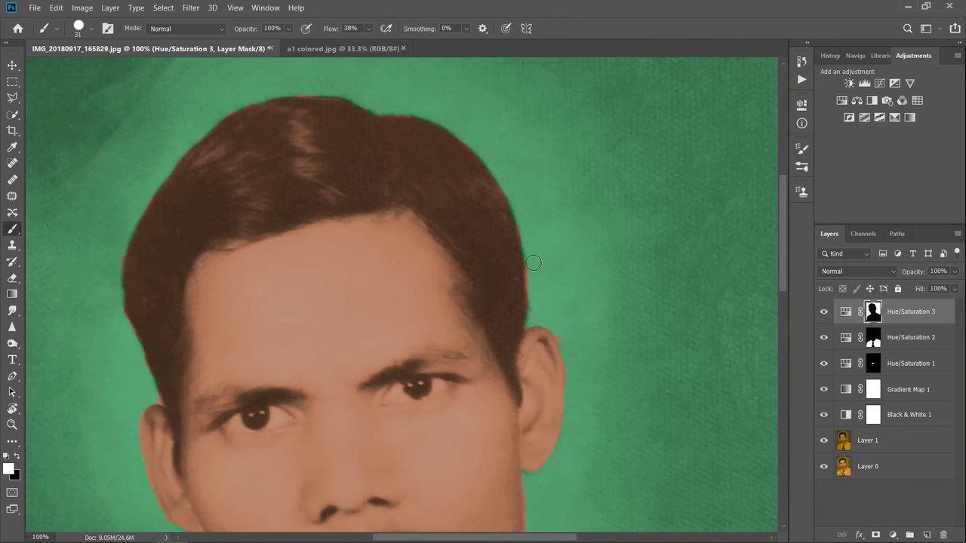
pyautogui.moveTo(781, 191); pyautogui.dragTo(779, 258)
pyautogui.click(79, 30)
pyautogui.moveTo(81, 69); pyautogui.dragTo(74, 70)
pyautogui.click(201, 275)
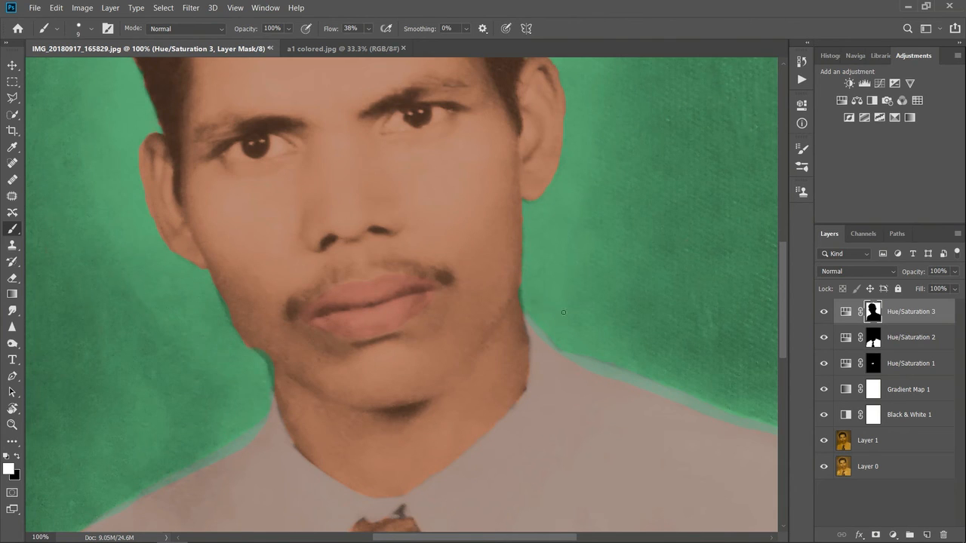
# Step: With a 40 px brush, paint black on the Hue/Saturation 3 mask to clear the green spill along both shoulder edges
pyautogui.click(18, 456)
pyautogui.click(91, 32)
pyautogui.moveTo(72, 69); pyautogui.dragTo(75, 70)
pyautogui.moveTo(255, 348); pyautogui.dragTo(263, 354)
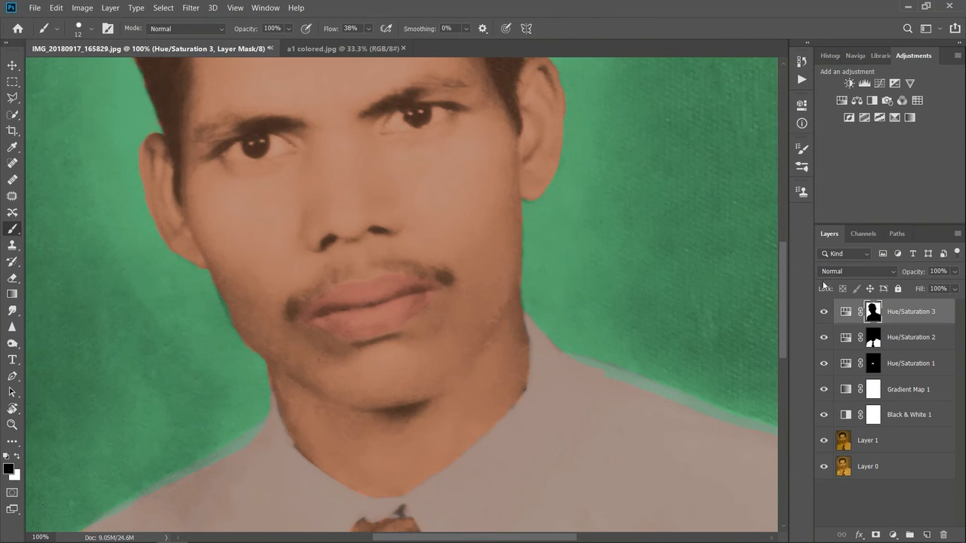
pyautogui.moveTo(784, 294); pyautogui.dragTo(791, 355)
pyautogui.click(78, 32)
pyautogui.moveTo(75, 69); pyautogui.dragTo(86, 68)
pyautogui.moveTo(272, 185); pyautogui.dragTo(89, 293)
pyautogui.moveTo(199, 240)
pyautogui.mouseDown()
pyautogui.moveTo(68, 327)
pyautogui.moveTo(63, 318)
pyautogui.moveTo(42, 347)
pyautogui.moveTo(34, 442)
pyautogui.moveTo(55, 361)
pyautogui.mouseUp()
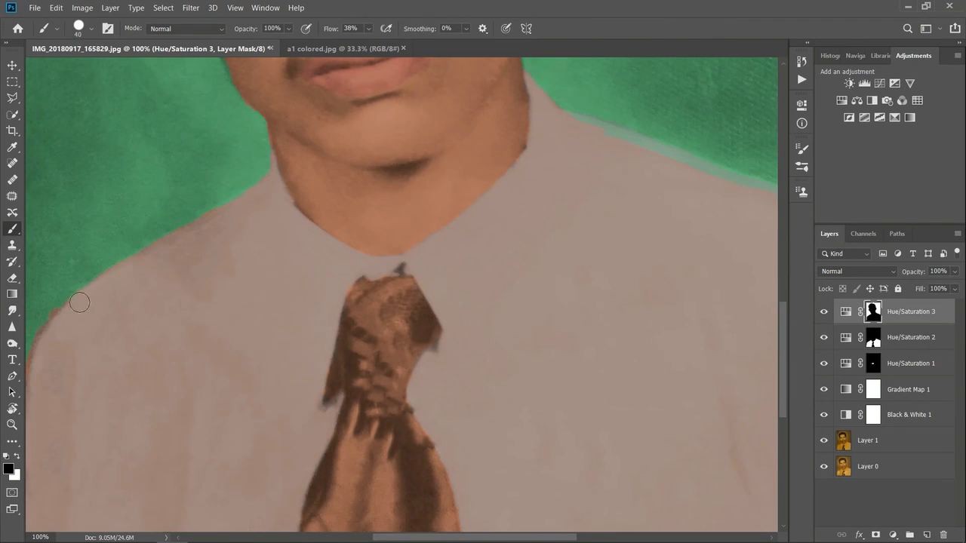
pyautogui.moveTo(624, 136); pyautogui.dragTo(787, 198)
# Step: Paint white on the background mask beside the shoulder and across the photo's upper edge, and toggle the layer's visibility to check it
pyautogui.press('x')
pyautogui.moveTo(661, 125); pyautogui.dragTo(747, 163)
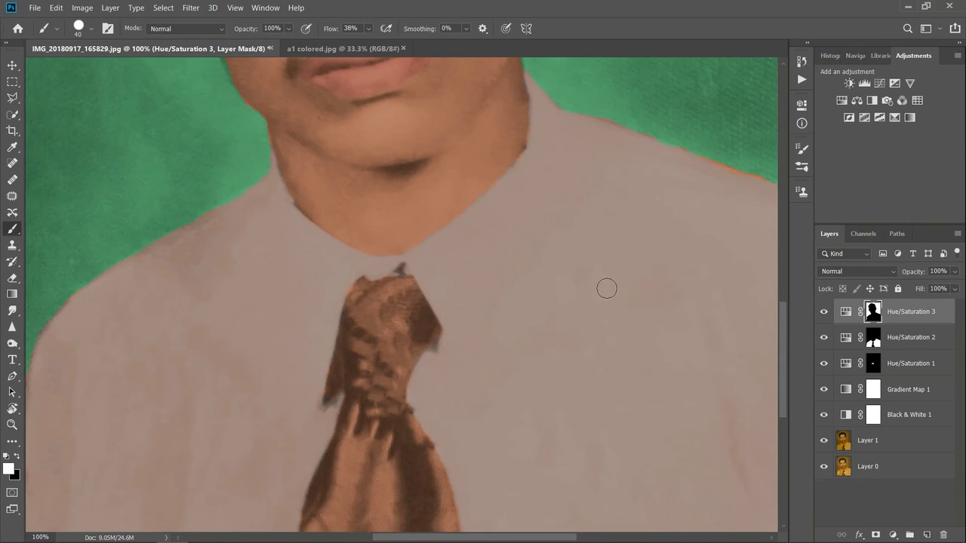
pyautogui.hotkey('ctrl', '-')
pyautogui.hotkey('ctrl', '-')
pyautogui.moveTo(782, 333); pyautogui.dragTo(782, 277)
pyautogui.moveTo(208, 73)
pyautogui.mouseDown()
pyautogui.moveTo(574, 78)
pyautogui.moveTo(600, 69)
pyautogui.mouseUp()
pyautogui.hotkey('ctrl', '-')
pyautogui.click(823, 312)
pyautogui.click(825, 311)
# Step: Select the Gradient Map 1 mask, fill it with black and invert it back to white
pyautogui.click(872, 393)
pyautogui.press('x')
pyautogui.hotkey('alt', 'BackSpace')
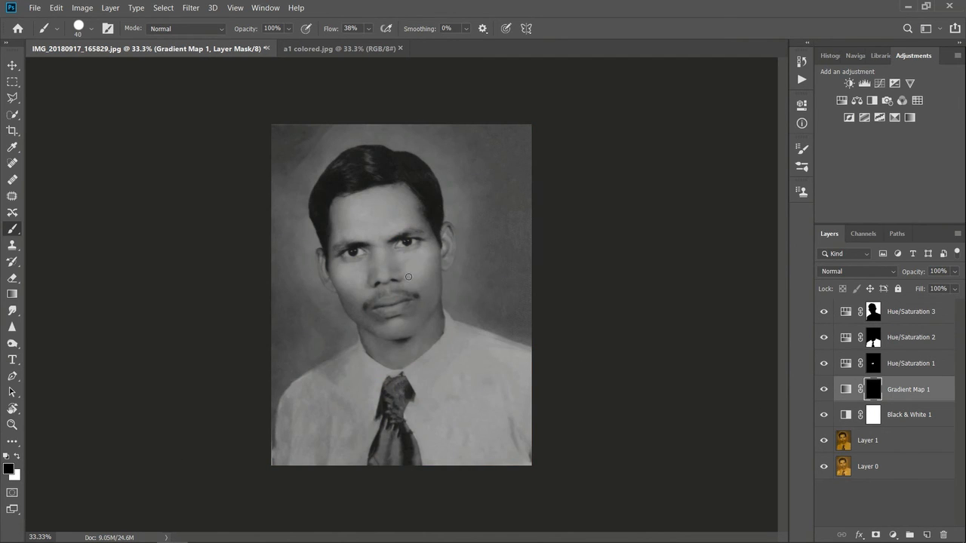
pyautogui.hotkey('ctrl', 'i')
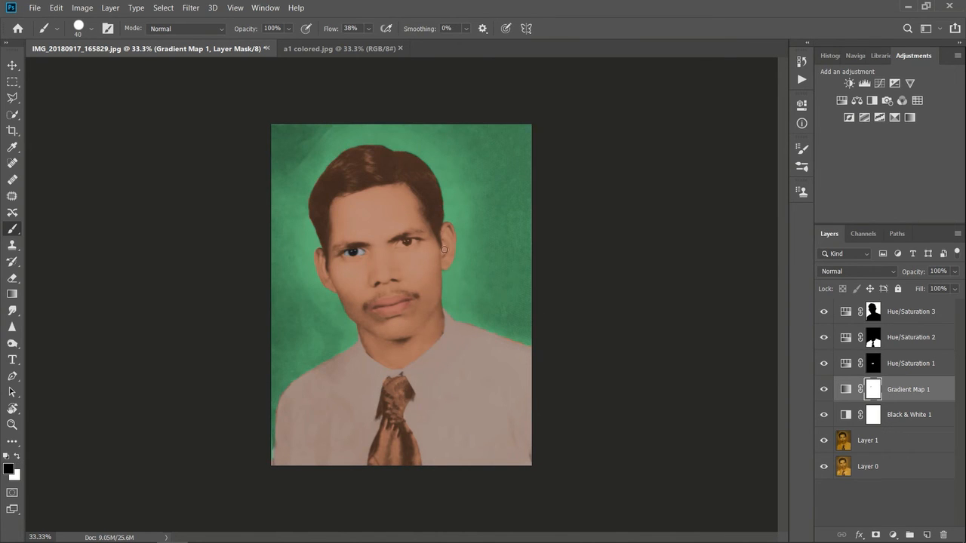
# Step: Reduce the brush to 18 px and paint both eyes black on the Gradient Map 1 mask
pyautogui.hotkey('ctrl', '+')
pyautogui.hotkey('ctrl', '+')
pyautogui.hotkey('ctrl', '+')
pyautogui.hotkey('ctrl', 'z')
pyautogui.click(91, 31)
pyautogui.moveTo(83, 70); pyautogui.dragTo(77, 69)
pyautogui.moveTo(226, 175)
pyautogui.mouseDown()
pyautogui.moveTo(253, 180)
pyautogui.moveTo(288, 170)
pyautogui.moveTo(259, 163)
pyautogui.mouseUp()
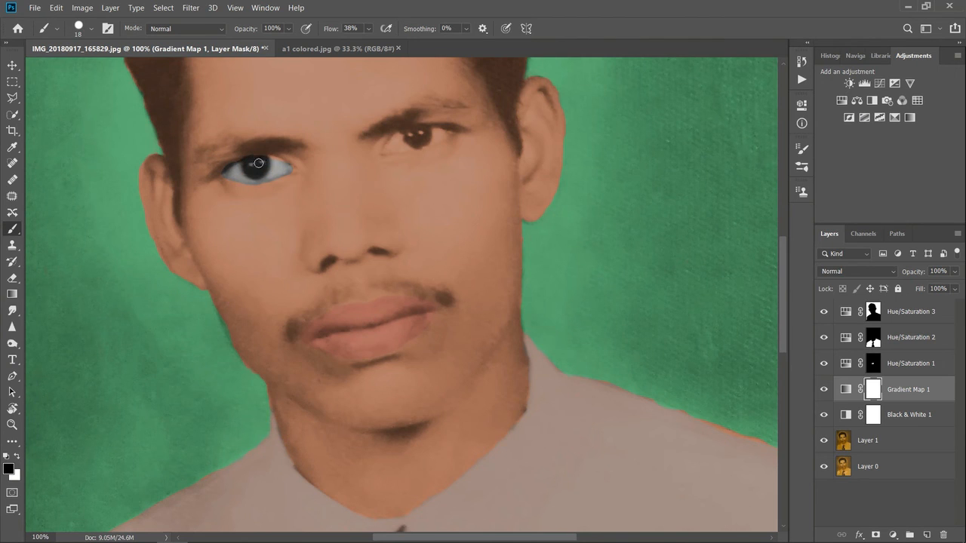
pyautogui.moveTo(406, 149)
pyautogui.mouseDown()
pyautogui.moveTo(383, 148)
pyautogui.moveTo(443, 131)
pyautogui.mouseUp()
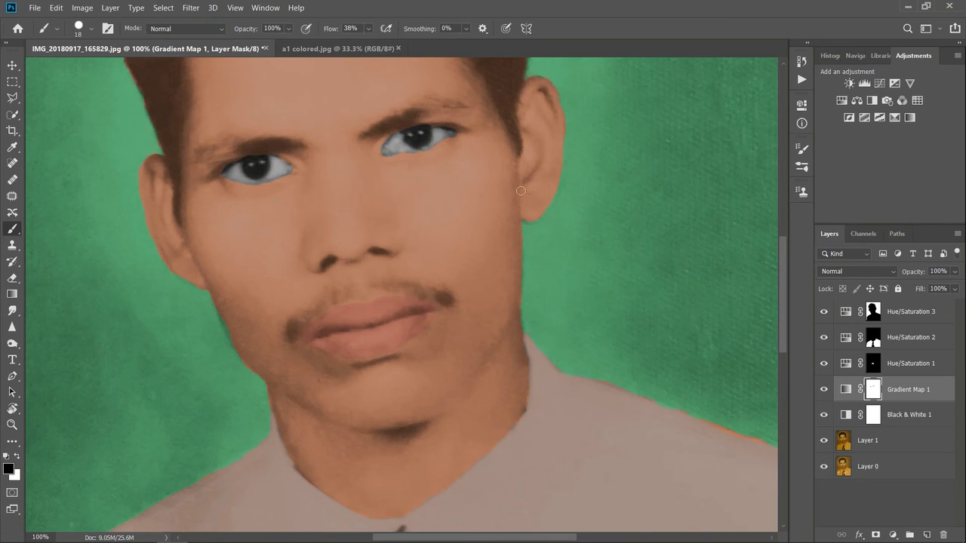
# Step: Undo the strokes over both eyes on the Gradient Map 1 mask
pyautogui.hotkey('ctrl', '+')
pyautogui.moveTo(782, 286); pyautogui.dragTo(782, 257)
pyautogui.hotkey('ctrl', '-')
pyautogui.hotkey('ctrl', 'z')
pyautogui.hotkey('ctrl', 'z')
# Step: Set the brush opacity to 77% and paint black over both eyes on the Gradient Map 1 mask, undoing stray strokes on the eyebrow and hair
pyautogui.moveTo(299, 44); pyautogui.dragTo(285, 44)
pyautogui.moveTo(242, 291)
pyautogui.mouseDown()
pyautogui.moveTo(272, 292)
pyautogui.moveTo(243, 289)
pyautogui.moveTo(253, 283)
pyautogui.moveTo(213, 299)
pyautogui.moveTo(247, 269)
pyautogui.moveTo(294, 268)
pyautogui.moveTo(279, 287)
pyautogui.mouseUp()
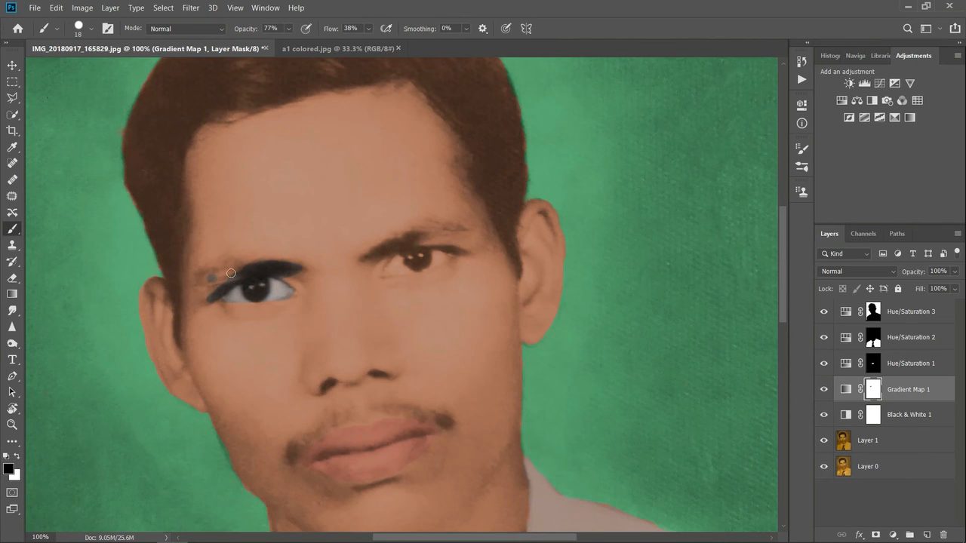
pyautogui.hotkey('ctrl', 'z')
pyautogui.hotkey('ctrl', 'z')
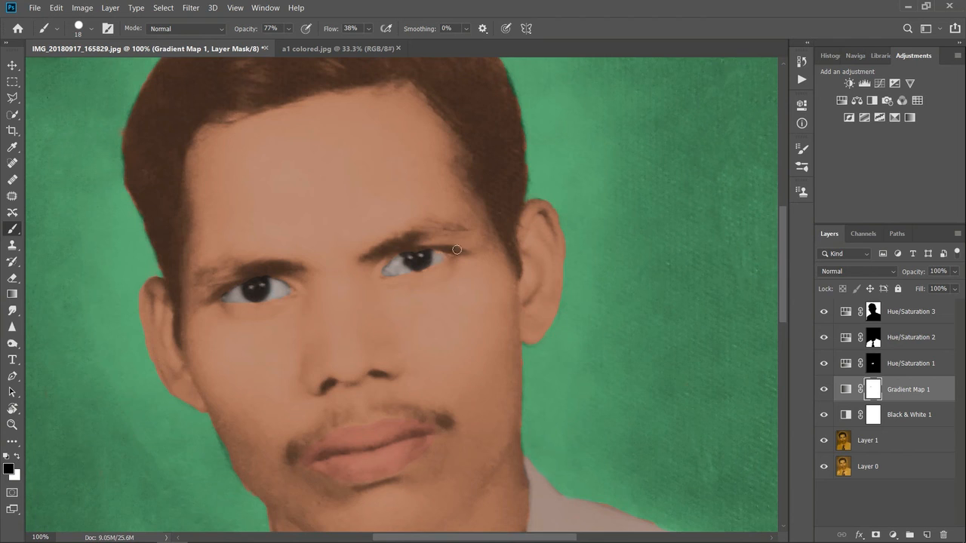
pyautogui.moveTo(190, 95)
pyautogui.mouseDown()
pyautogui.moveTo(169, 97)
pyautogui.moveTo(166, 136)
pyautogui.mouseUp()
pyautogui.hotkey('ctrl', 'z')
pyautogui.hotkey('ctrl', '-')
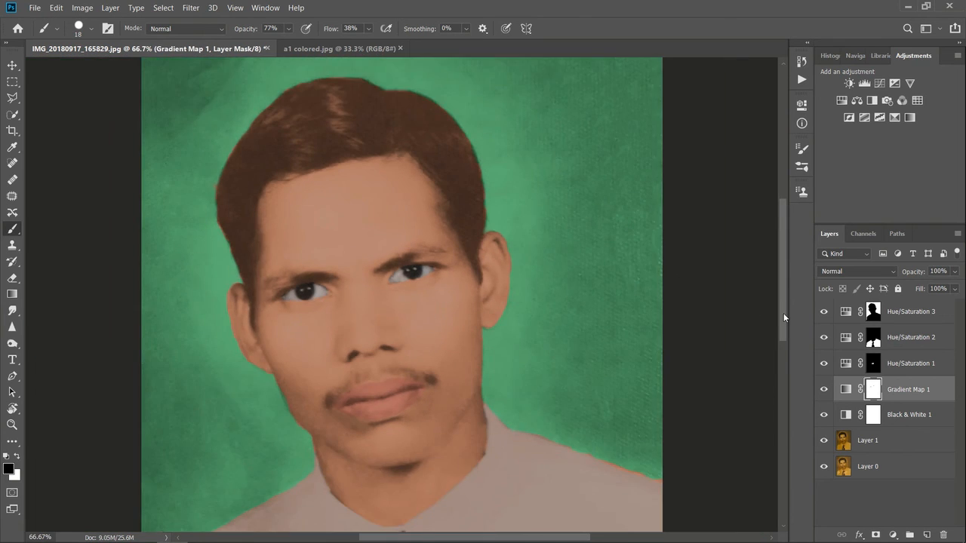
pyautogui.hotkey('ctrl', '-')
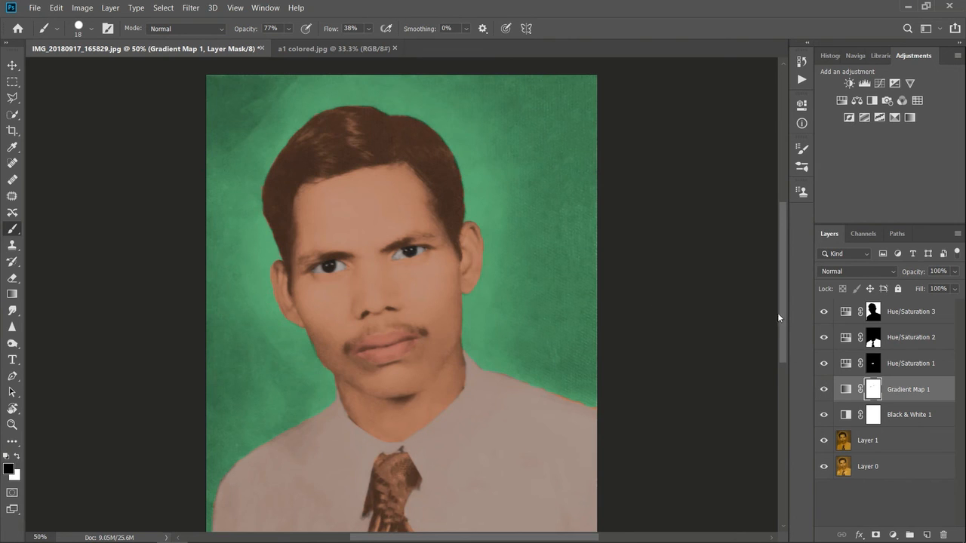
pyautogui.scroll(-2, 777, 317)
pyautogui.click(853, 364)
pyautogui.click(954, 271)
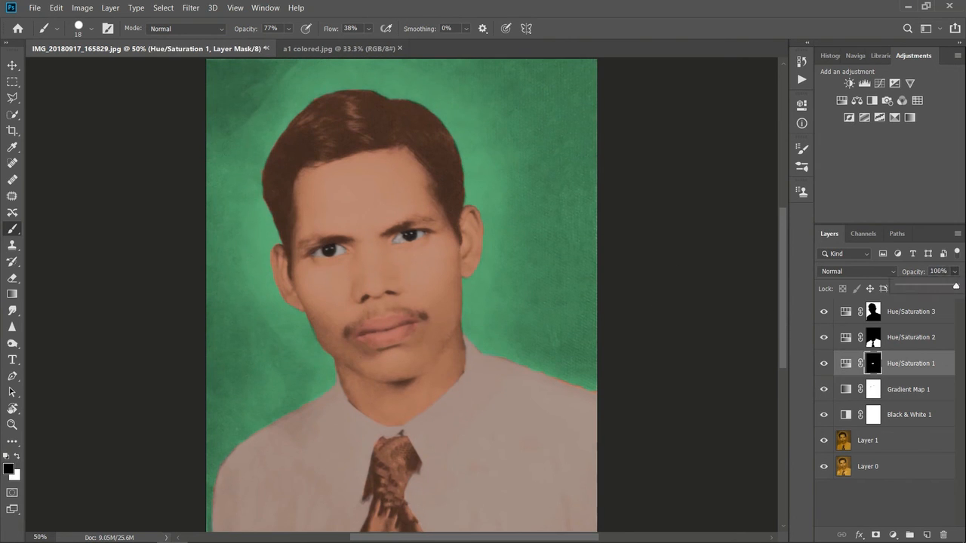
pyautogui.click(699, 309)
pyautogui.click(12, 66)
pyautogui.keyDown('ctrl'); pyautogui.click(127, 224); pyautogui.keyUp('ctrl')
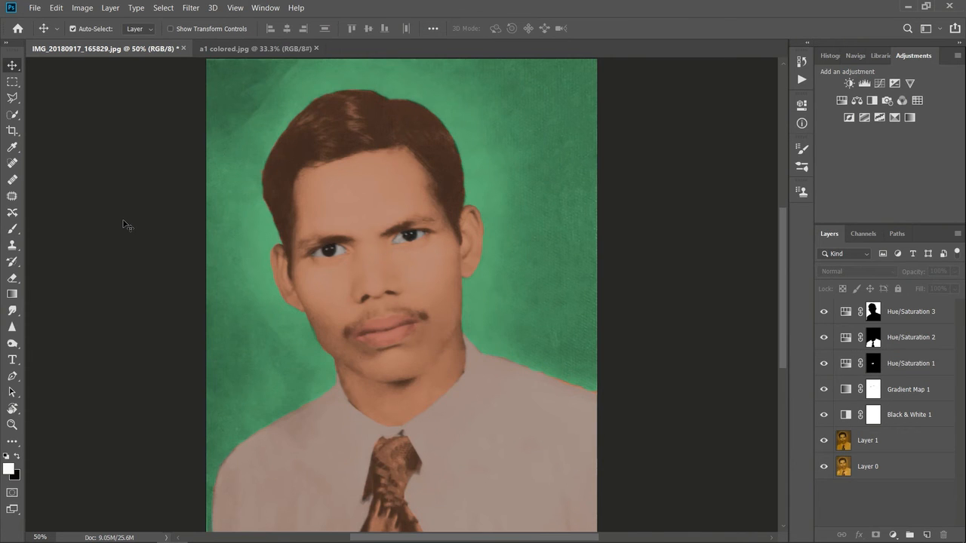
pyautogui.hotkey('ctrl', '-')
pyautogui.hotkey('ctrl', '+')
# Step: Set the hue of the Hue/Saturation 3 background layer to -25
pyautogui.doubleClick(845, 311)
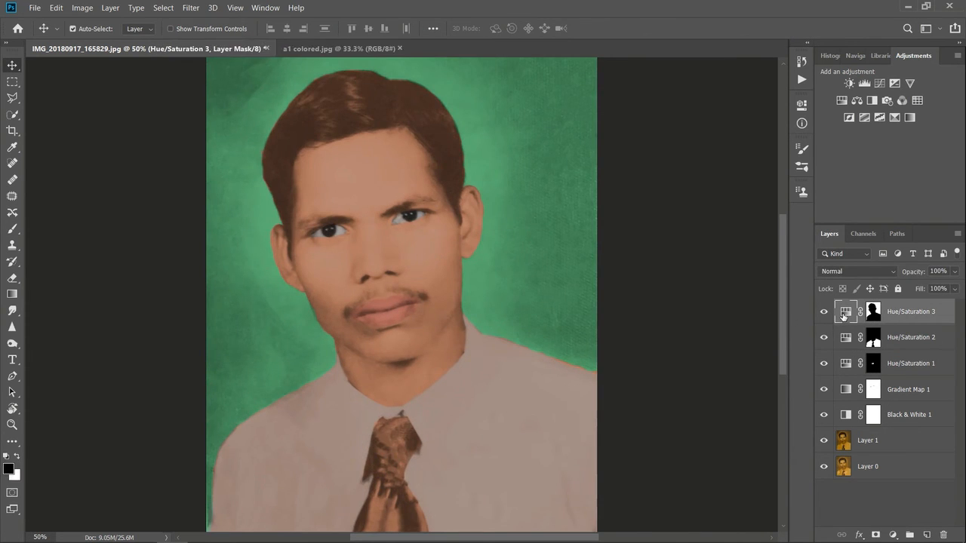
pyautogui.moveTo(753, 192); pyautogui.dragTo(700, 194)
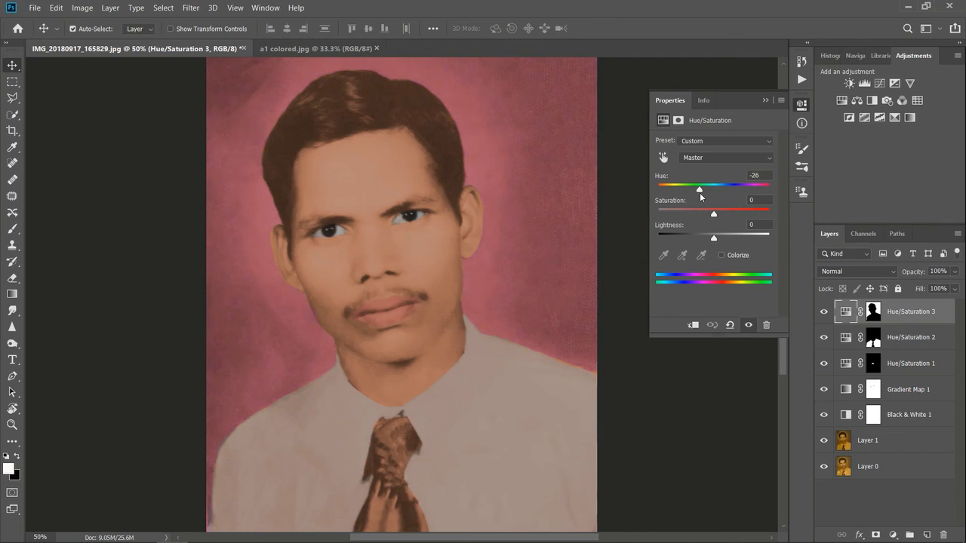
pyautogui.click(766, 101)
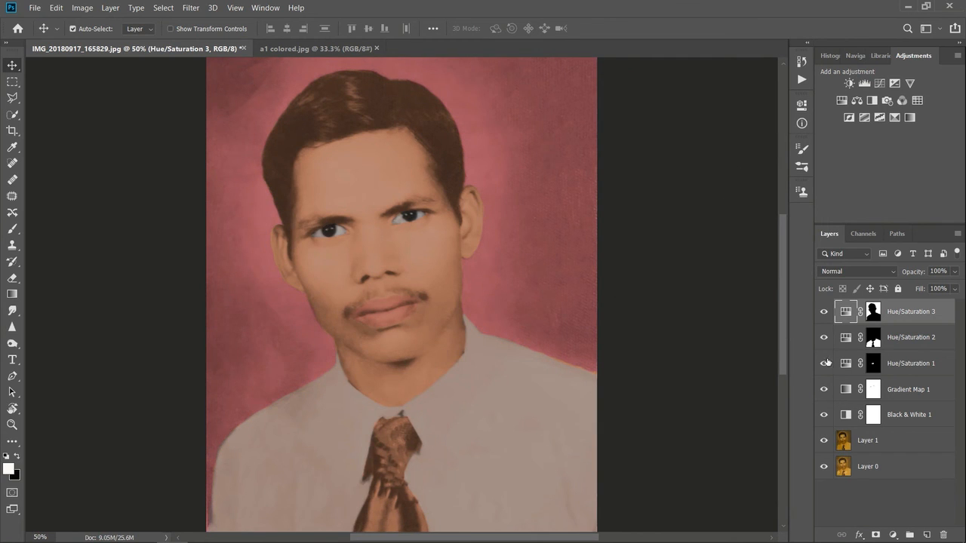
# Step: Toggle the visibility of the Hue/Saturation 3, Black & White 1 and Gradient Map 1 layers to compare their effect
pyautogui.click(12, 229)
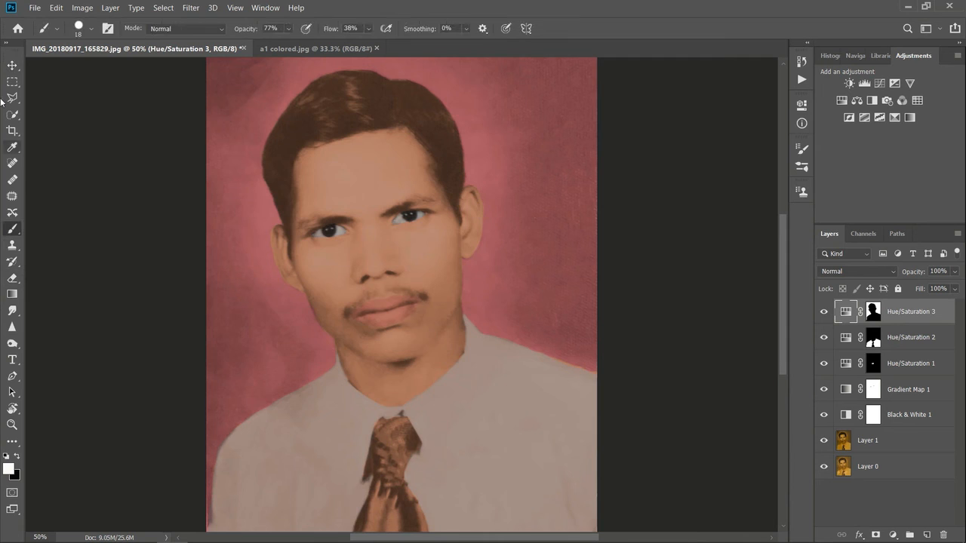
pyautogui.click(12, 66)
pyautogui.click(707, 343)
pyautogui.click(12, 230)
pyautogui.click(677, 298)
pyautogui.click(504, 221)
pyautogui.moveTo(824, 311)
pyautogui.mouseDown()
pyautogui.moveTo(824, 390)
pyautogui.moveTo(824, 312)
pyautogui.mouseUp()
pyautogui.click(825, 415)
pyautogui.click(825, 414)
pyautogui.click(824, 390)
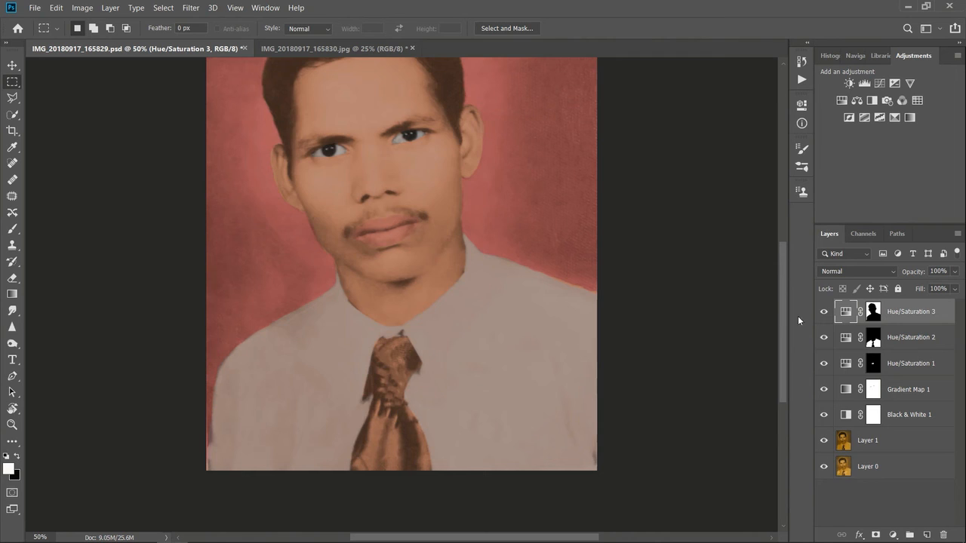
# Step: Add a Hue/Saturation adjustment layer for the tie above Hue/Saturation 3 and set its hue to -124
pyautogui.click(894, 535)
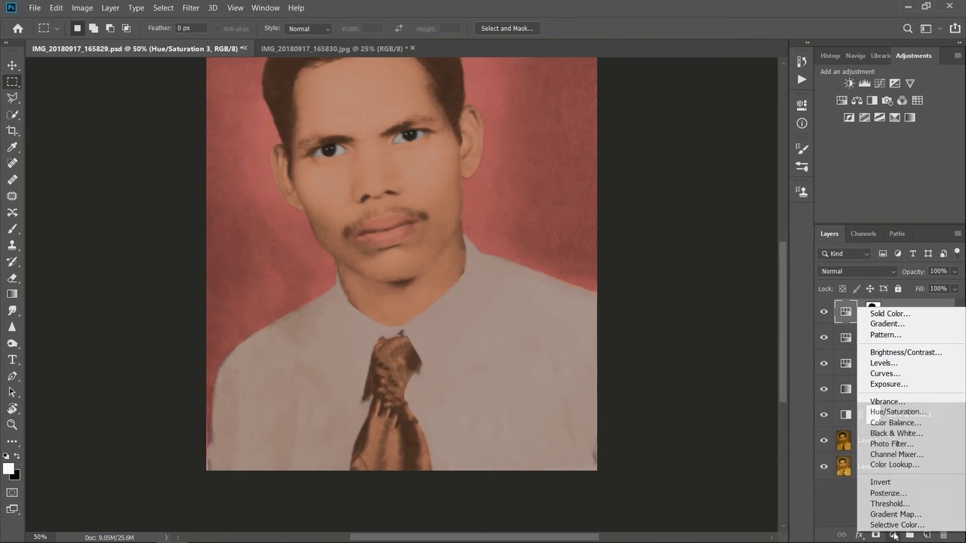
pyautogui.click(905, 411)
pyautogui.moveTo(714, 188); pyautogui.dragTo(676, 193)
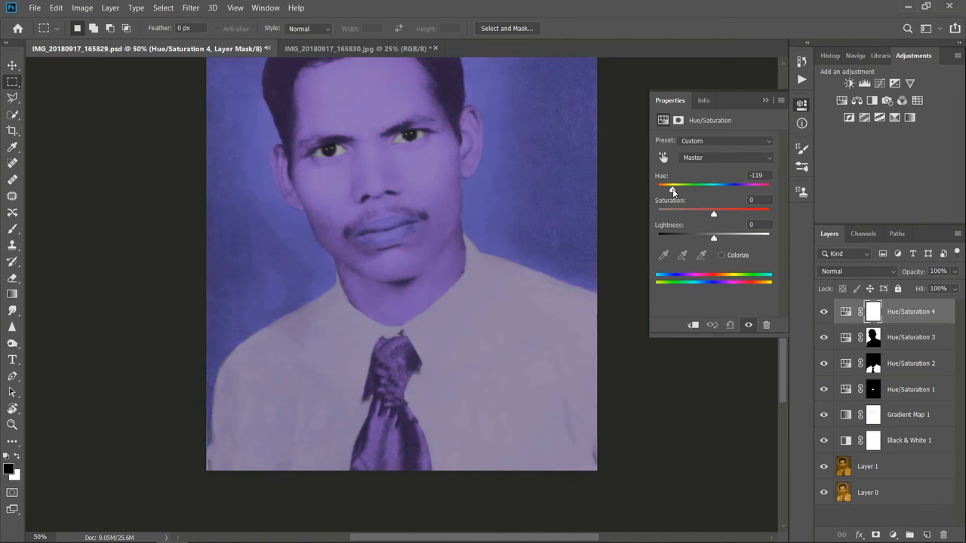
pyautogui.moveTo(672, 190); pyautogui.dragTo(703, 191)
pyautogui.moveTo(710, 193); pyautogui.dragTo(671, 193)
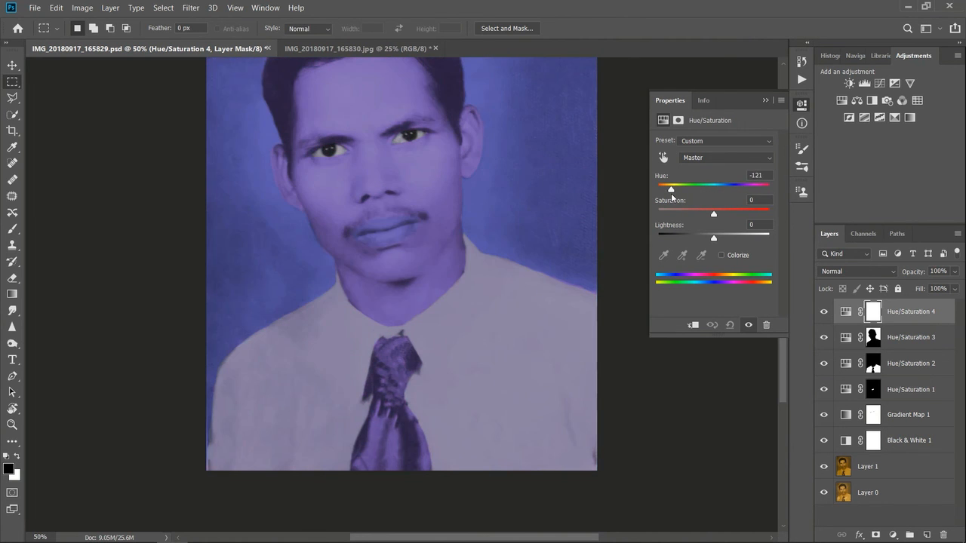
pyautogui.click(764, 102)
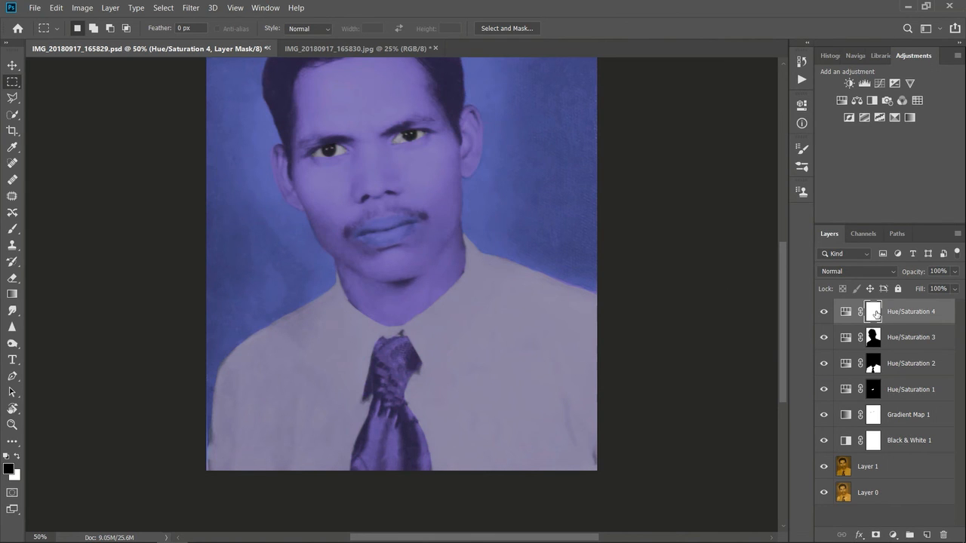
# Step: Invert the Hue/Saturation 4 mask to black and paint the middle of the tie white with an 88 px brush
pyautogui.hotkey('ctrl', 'i')
pyautogui.press('x')
pyautogui.press('b')
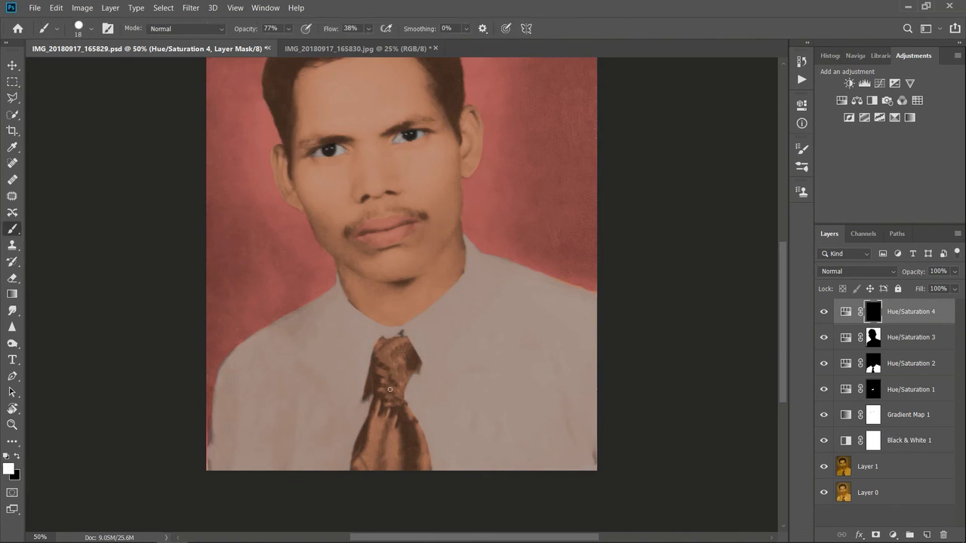
pyautogui.click(91, 28)
pyautogui.moveTo(79, 70); pyautogui.dragTo(104, 70)
pyautogui.moveTo(390, 356)
pyautogui.mouseDown()
pyautogui.moveTo(366, 463)
pyautogui.moveTo(395, 418)
pyautogui.moveTo(410, 464)
pyautogui.moveTo(400, 438)
pyautogui.mouseUp()
pyautogui.hotkey('ctrl', '+')
pyautogui.hotkey('ctrl', '+')
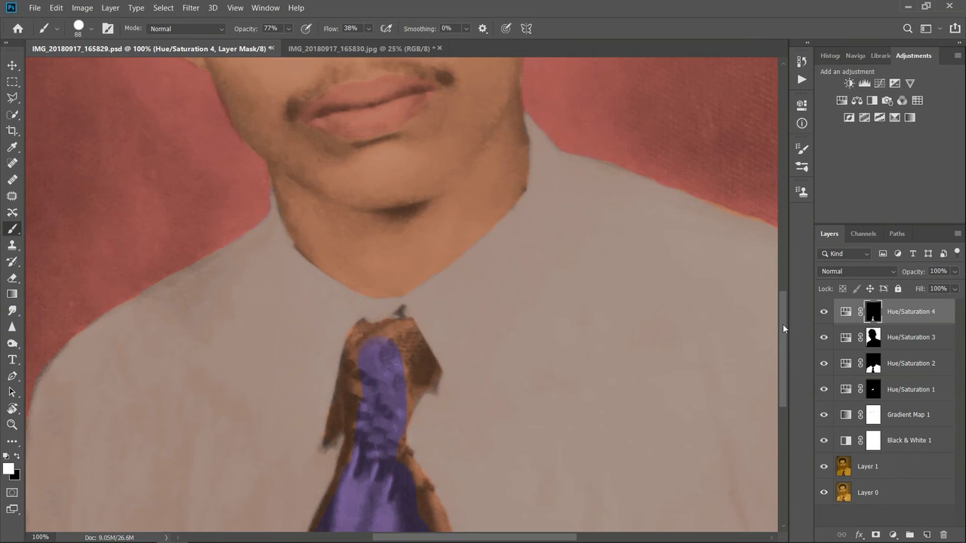
# Step: Paint the rest of the tie white on the mask, using a 28 px brush for the knot and edges
pyautogui.moveTo(783, 325); pyautogui.dragTo(783, 366)
pyautogui.moveTo(400, 319)
pyautogui.mouseDown()
pyautogui.moveTo(439, 406)
pyautogui.moveTo(418, 398)
pyautogui.moveTo(357, 328)
pyautogui.moveTo(334, 366)
pyautogui.moveTo(366, 284)
pyautogui.moveTo(369, 174)
pyautogui.moveTo(401, 173)
pyautogui.moveTo(406, 183)
pyautogui.moveTo(410, 215)
pyautogui.moveTo(390, 272)
pyautogui.mouseUp()
pyautogui.click(91, 29)
pyautogui.moveTo(104, 69); pyautogui.dragTo(83, 70)
pyautogui.moveTo(412, 295); pyautogui.dragTo(446, 364)
pyautogui.moveTo(394, 219)
pyautogui.mouseDown()
pyautogui.moveTo(349, 196)
pyautogui.moveTo(330, 269)
pyautogui.moveTo(349, 242)
pyautogui.moveTo(337, 262)
pyautogui.moveTo(346, 265)
pyautogui.moveTo(364, 163)
pyautogui.moveTo(347, 193)
pyautogui.moveTo(401, 147)
pyautogui.moveTo(436, 219)
pyautogui.mouseUp()
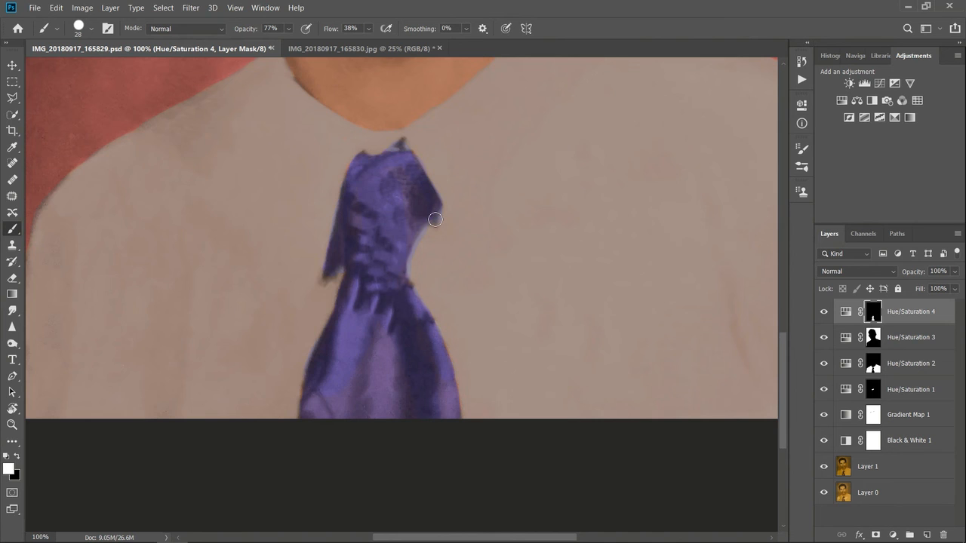
# Step: Reduce the saturation of the Hue/Saturation 4 tie layer and shift its hue from violet to blue
pyautogui.hotkey('ctrl', '-')
pyautogui.moveTo(783, 373); pyautogui.dragTo(773, 290)
pyautogui.hotkey('ctrl', '-')
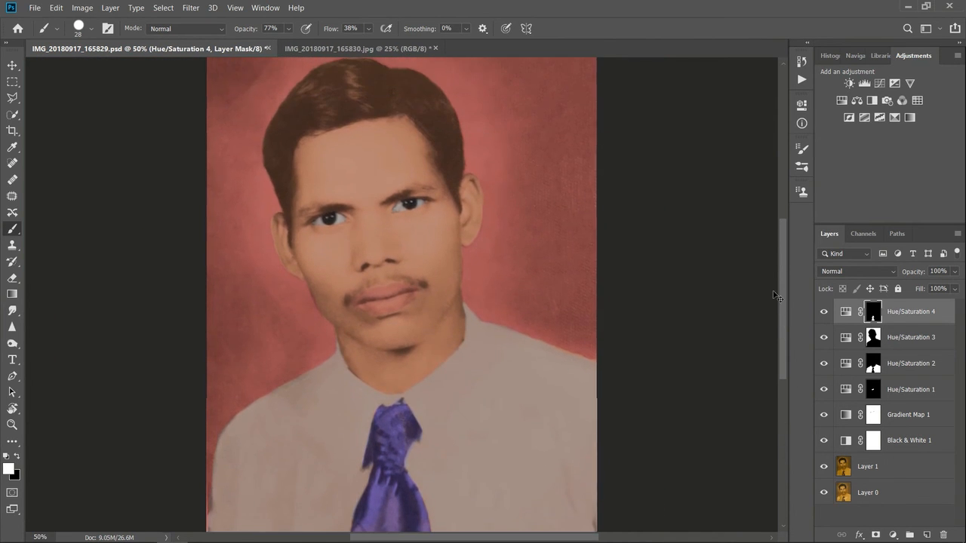
pyautogui.hotkey('ctrl', '-')
pyautogui.click(12, 80)
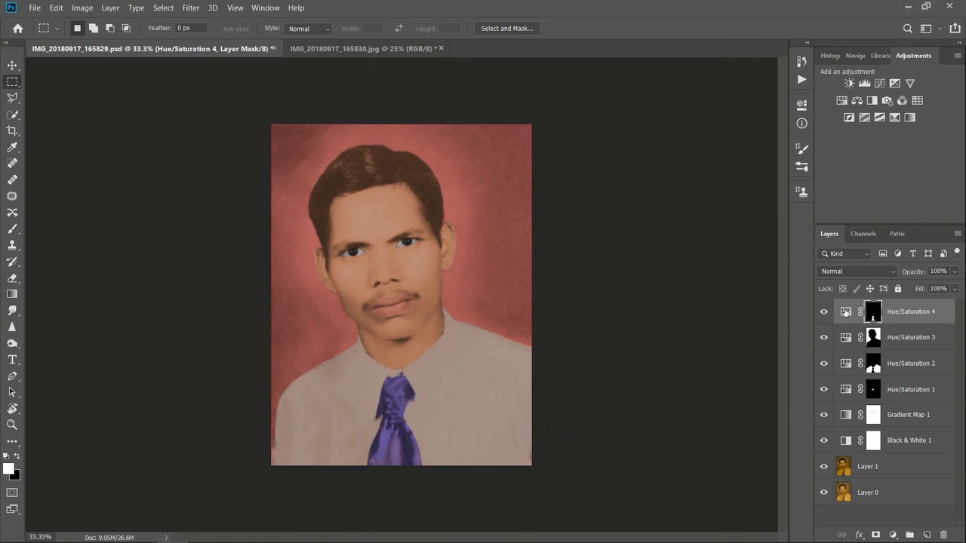
pyautogui.doubleClick(846, 311)
pyautogui.moveTo(711, 216); pyautogui.dragTo(692, 219)
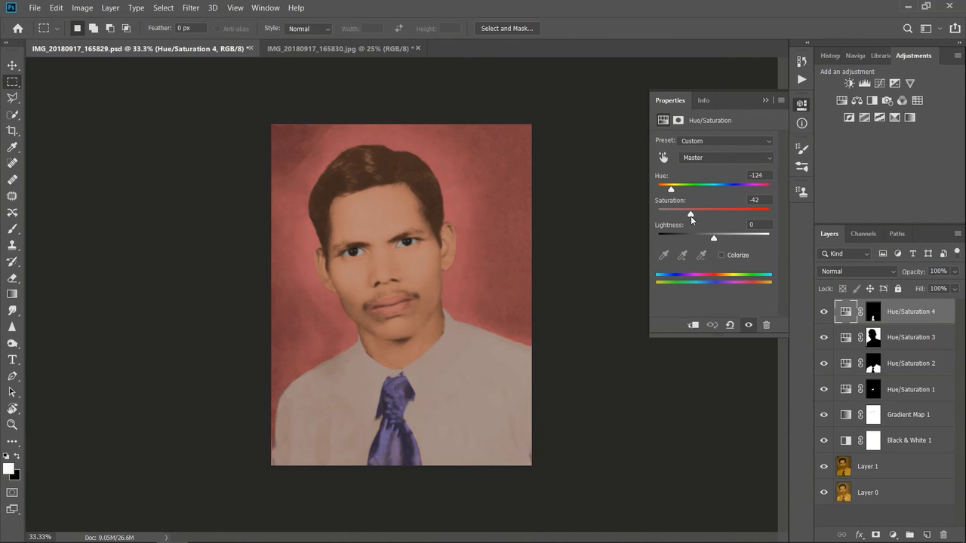
pyautogui.moveTo(671, 192); pyautogui.dragTo(695, 214)
pyautogui.click(767, 98)
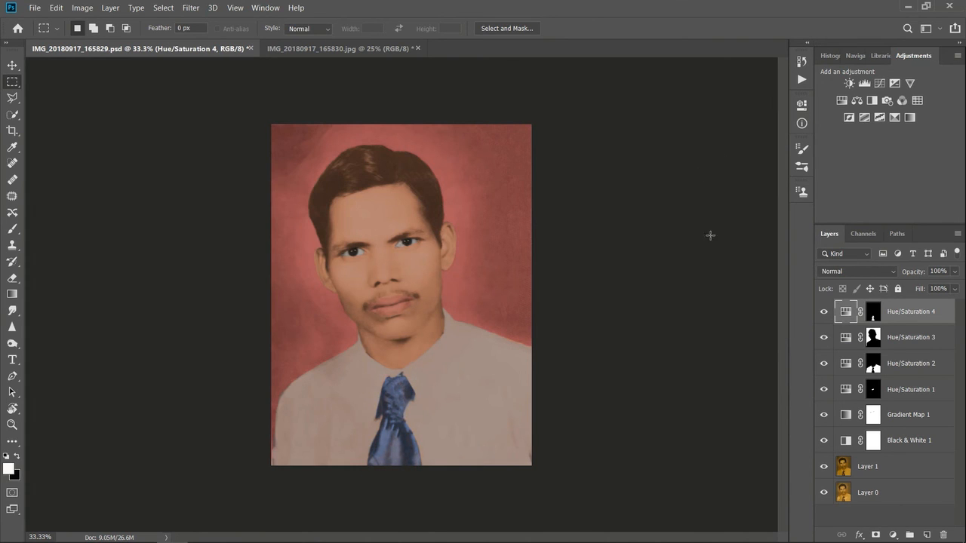
# Step: Compare the coloured portrait with the original damaged photo in IMG_20180917_165830.jpg
pyautogui.click(883, 514)
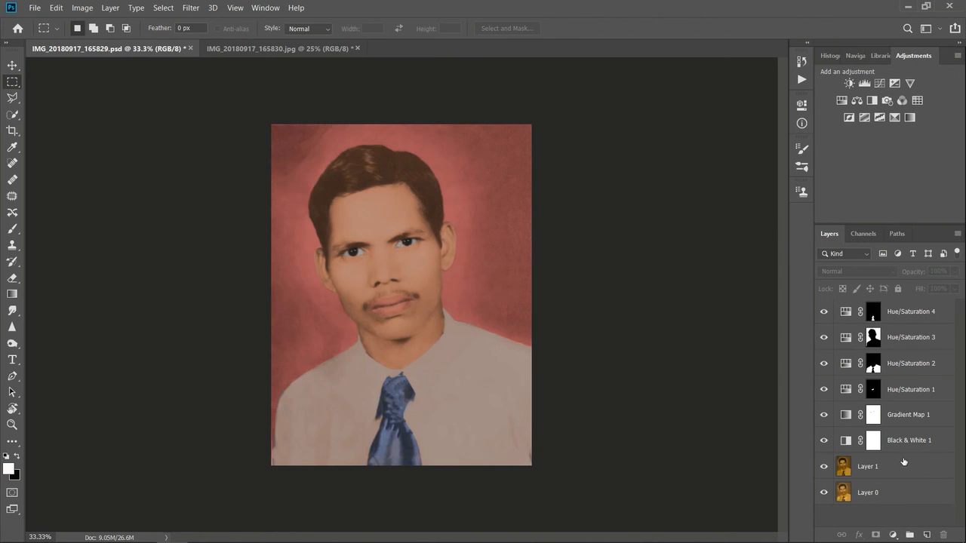
pyautogui.click(295, 49)
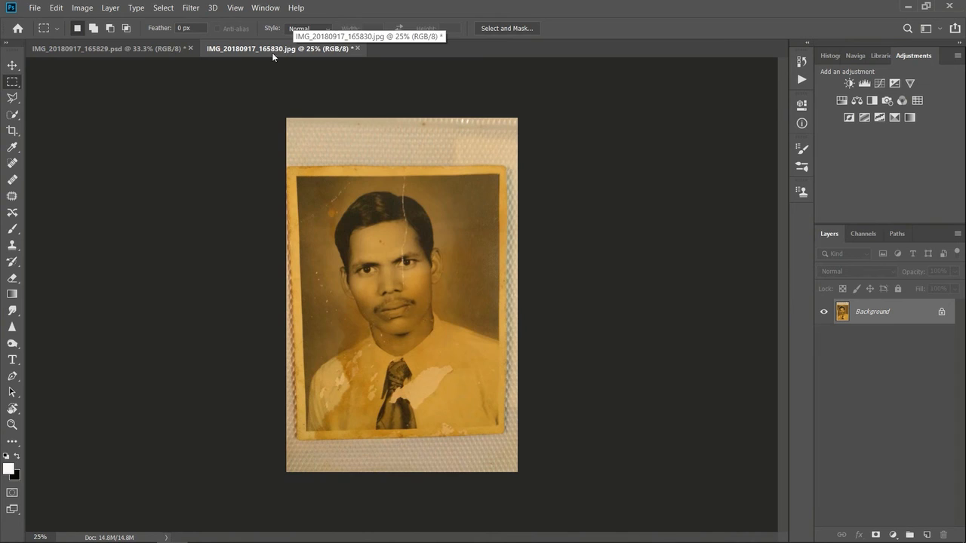
pyautogui.click(161, 50)
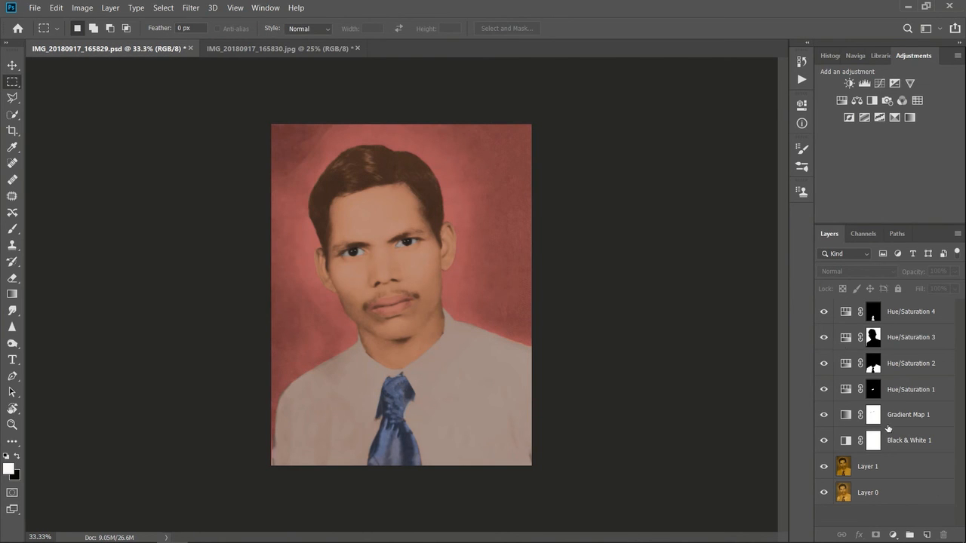
# Step: Add a Hue/Saturation layer on top with hue -124, saturation -100 and lightness 0
pyautogui.click(893, 535)
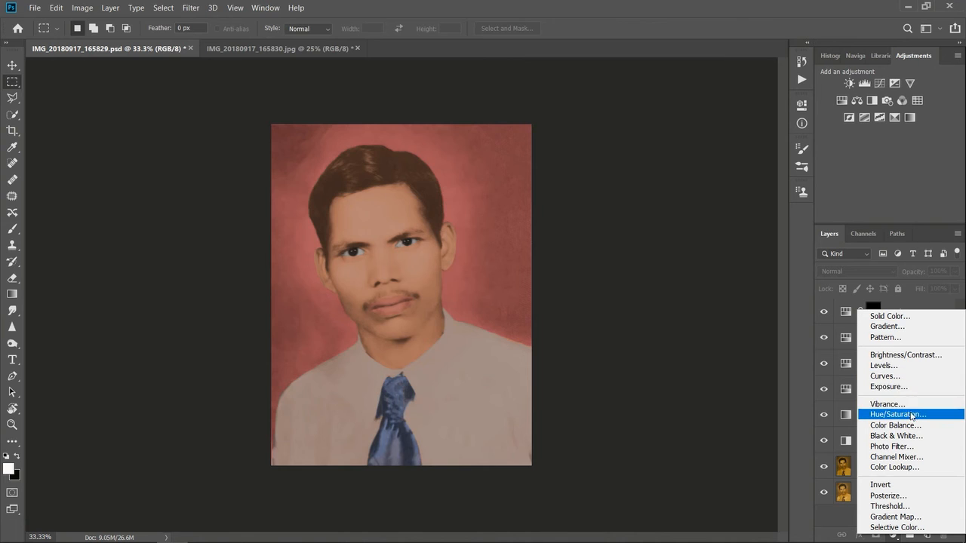
pyautogui.click(911, 420)
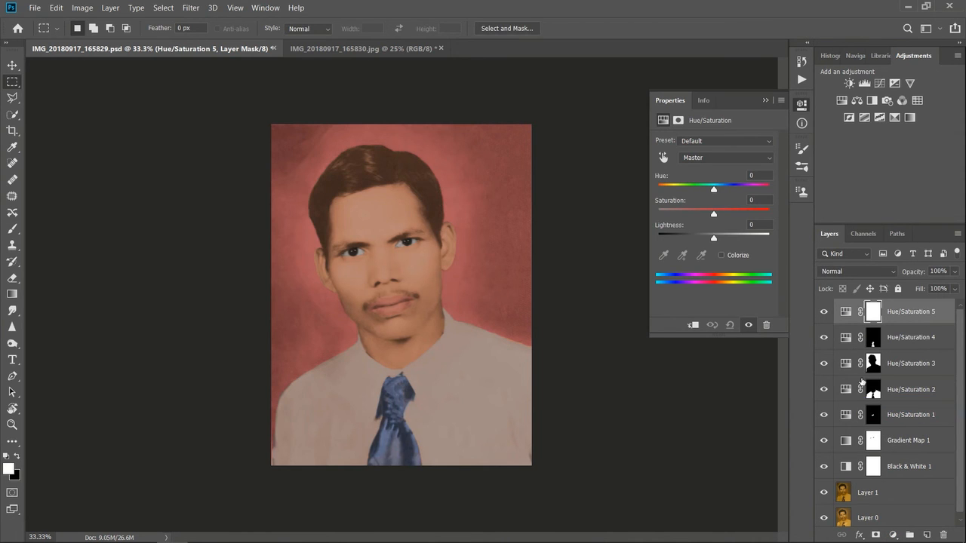
pyautogui.moveTo(714, 189); pyautogui.dragTo(671, 189)
pyautogui.moveTo(714, 214); pyautogui.dragTo(659, 213)
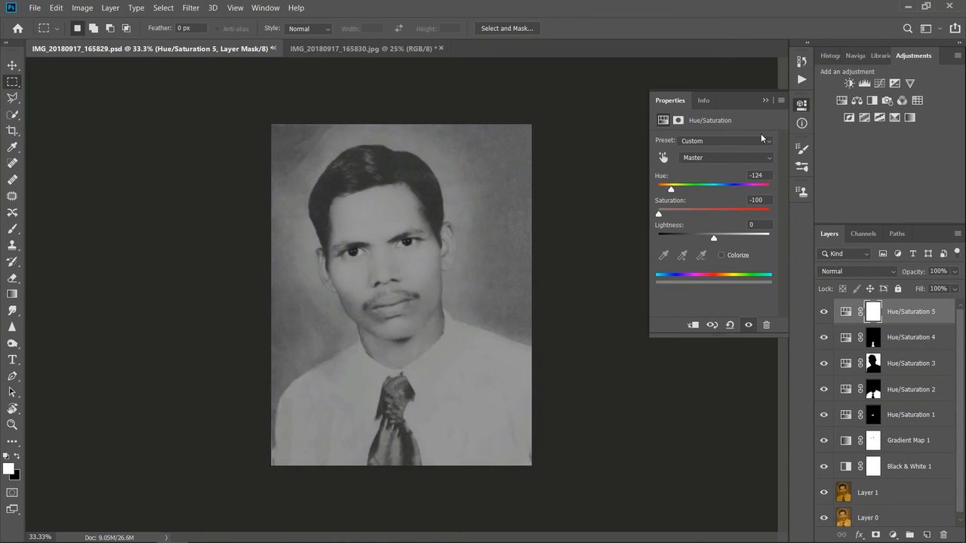
pyautogui.moveTo(714, 240); pyautogui.dragTo(710, 241)
pyautogui.write('0')
pyautogui.click(765, 100)
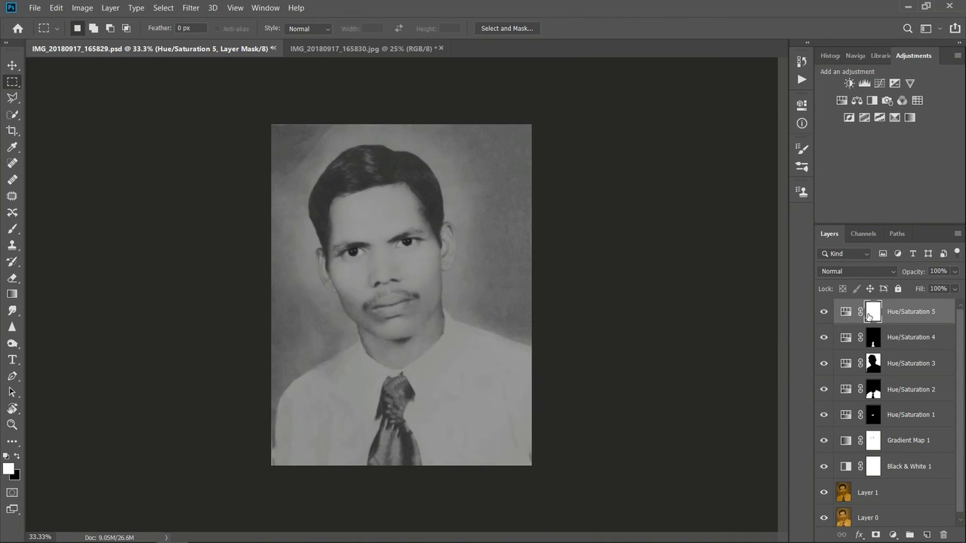
# Step: Fill the Hue/Saturation 5 mask with black and make white the foreground colour for painting
pyautogui.click(17, 451)
pyautogui.hotkey('alt', 'BackSpace')
pyautogui.hotkey('ctrl', '+')
pyautogui.click(18, 456)
# Step: Paint the hair white on the Hue/Saturation 5 mask with a 28 px brush, undoing the first stray stroke
pyautogui.click(12, 229)
pyautogui.moveTo(301, 122); pyautogui.dragTo(298, 111)
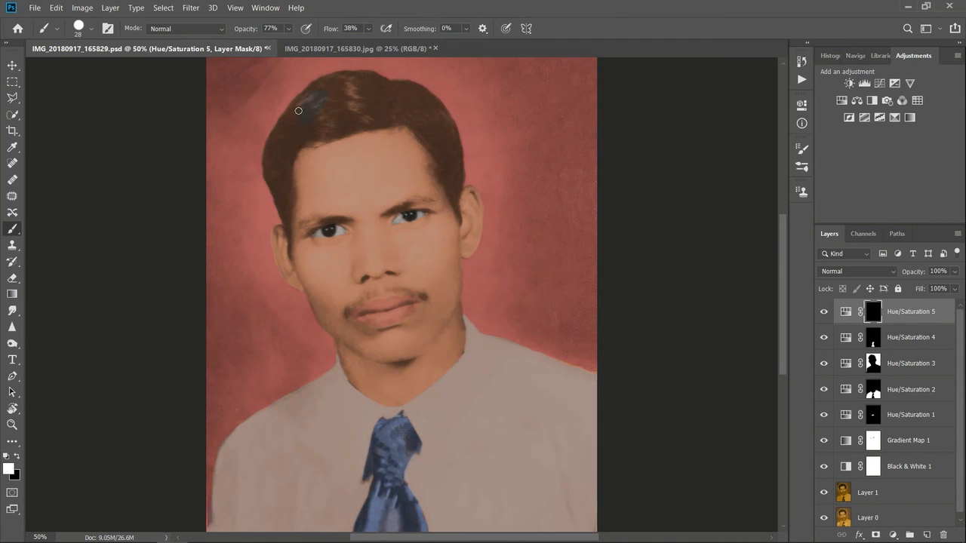
pyautogui.moveTo(271, 144); pyautogui.dragTo(266, 168)
pyautogui.hotkey('ctrl', 'z')
pyautogui.hotkey('ctrl', '+')
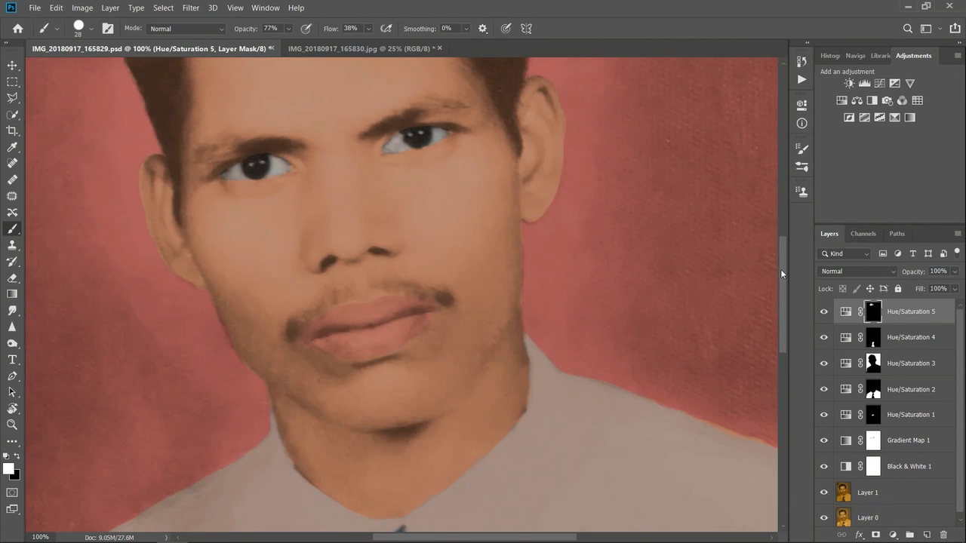
pyautogui.moveTo(782, 281); pyautogui.dragTo(782, 229)
pyautogui.moveTo(197, 120)
pyautogui.mouseDown()
pyautogui.moveTo(134, 209)
pyautogui.moveTo(131, 263)
pyautogui.moveTo(173, 364)
pyautogui.mouseUp()
pyautogui.moveTo(158, 263)
pyautogui.mouseDown()
pyautogui.moveTo(139, 217)
pyautogui.moveTo(160, 231)
pyautogui.moveTo(148, 198)
pyautogui.moveTo(219, 114)
pyautogui.moveTo(296, 142)
pyautogui.moveTo(241, 89)
pyautogui.moveTo(267, 71)
pyautogui.moveTo(353, 76)
pyautogui.moveTo(322, 92)
pyautogui.mouseUp()
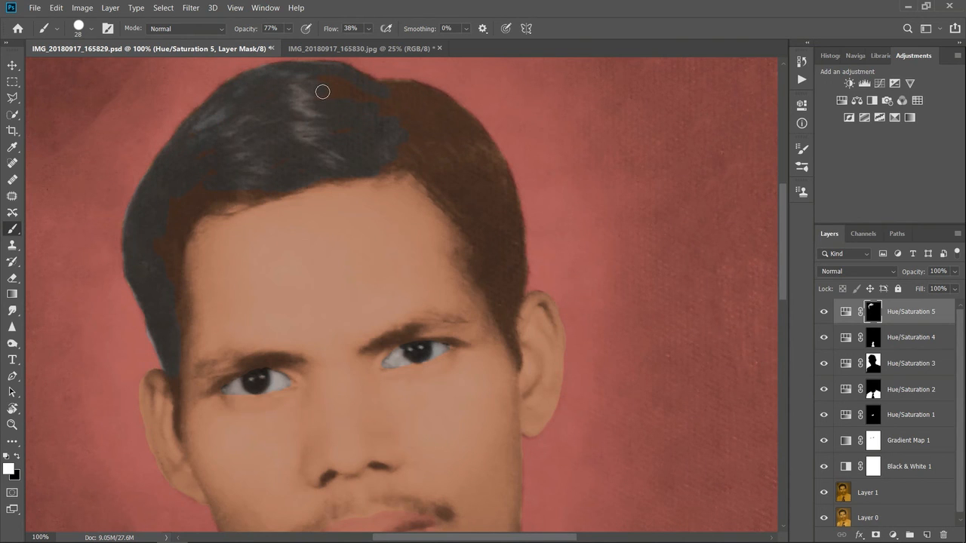
pyautogui.moveTo(466, 123)
pyautogui.mouseDown()
pyautogui.moveTo(503, 189)
pyautogui.moveTo(512, 311)
pyautogui.moveTo(513, 214)
pyautogui.mouseUp()
pyautogui.moveTo(397, 160)
pyautogui.mouseDown()
pyautogui.moveTo(476, 241)
pyautogui.moveTo(474, 258)
pyautogui.moveTo(500, 309)
pyautogui.moveTo(509, 304)
pyautogui.mouseUp()
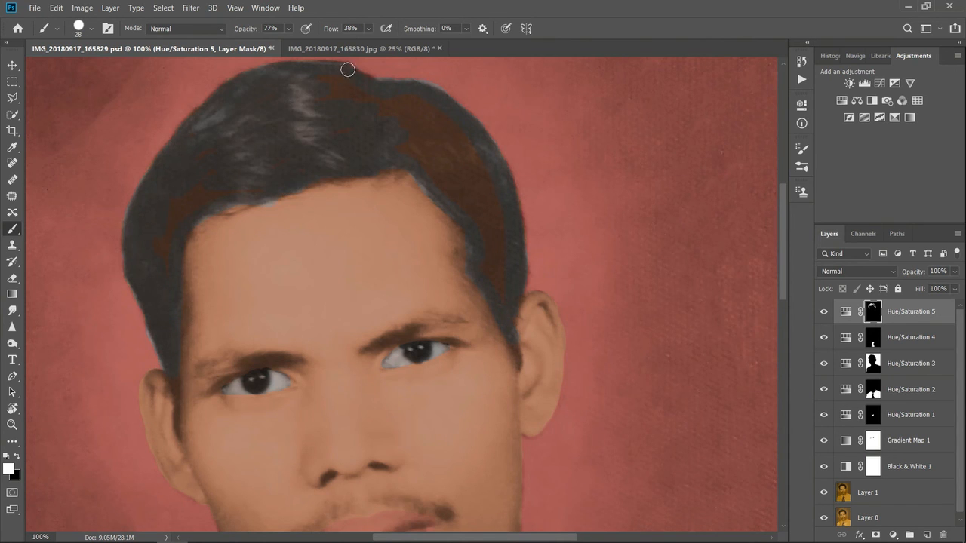
# Step: Enlarge the brush and fill in the remaining hair on the Hue/Saturation 5 mask
pyautogui.click(91, 30)
pyautogui.moveTo(83, 68); pyautogui.dragTo(102, 68)
pyautogui.moveTo(326, 94)
pyautogui.mouseDown()
pyautogui.moveTo(418, 114)
pyautogui.moveTo(485, 206)
pyautogui.moveTo(451, 184)
pyautogui.moveTo(499, 270)
pyautogui.mouseUp()
pyautogui.moveTo(237, 147)
pyautogui.mouseDown()
pyautogui.moveTo(181, 192)
pyautogui.moveTo(168, 227)
pyautogui.mouseUp()
# Step: Refine the hair mask around the sideburns with a 12 px brush
pyautogui.click(91, 29)
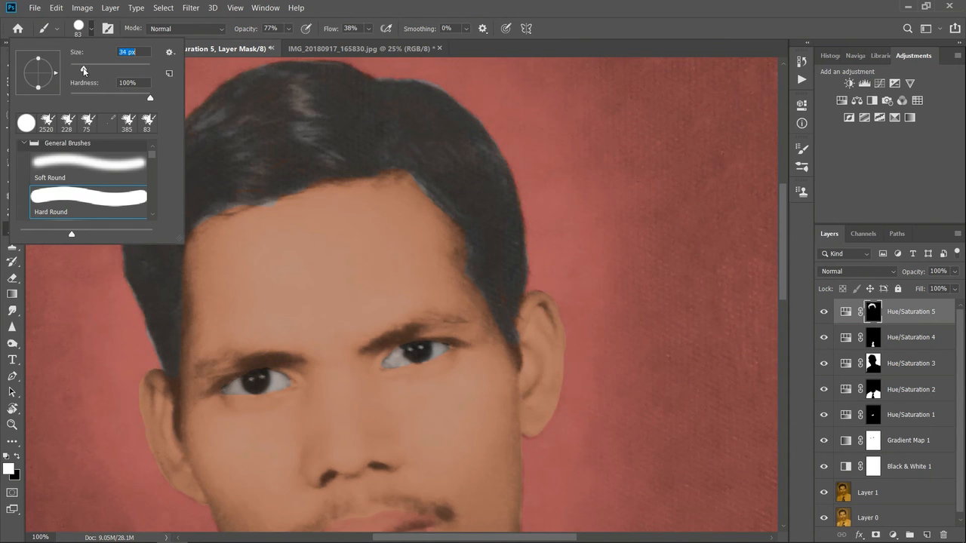
pyautogui.moveTo(80, 66); pyautogui.dragTo(75, 68)
pyautogui.click(514, 345)
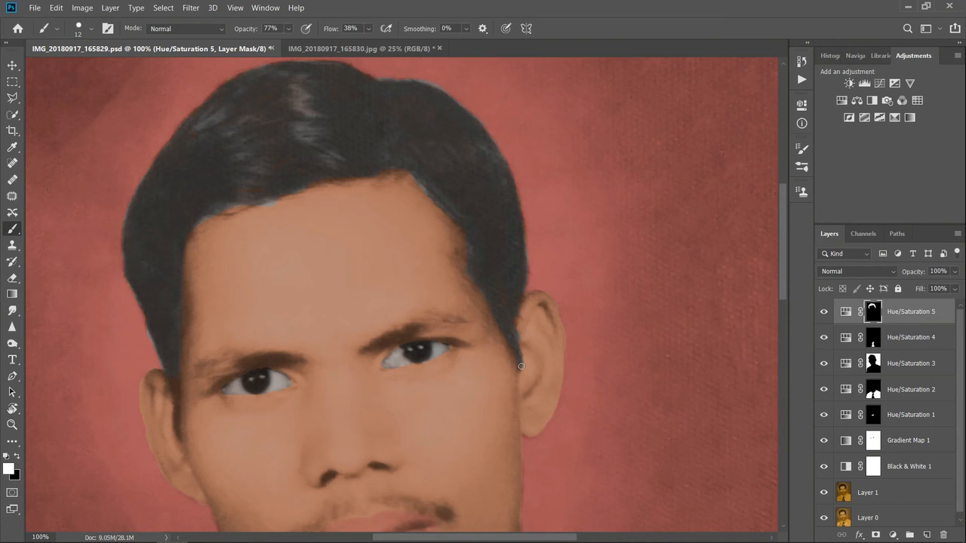
pyautogui.moveTo(781, 251); pyautogui.dragTo(781, 278)
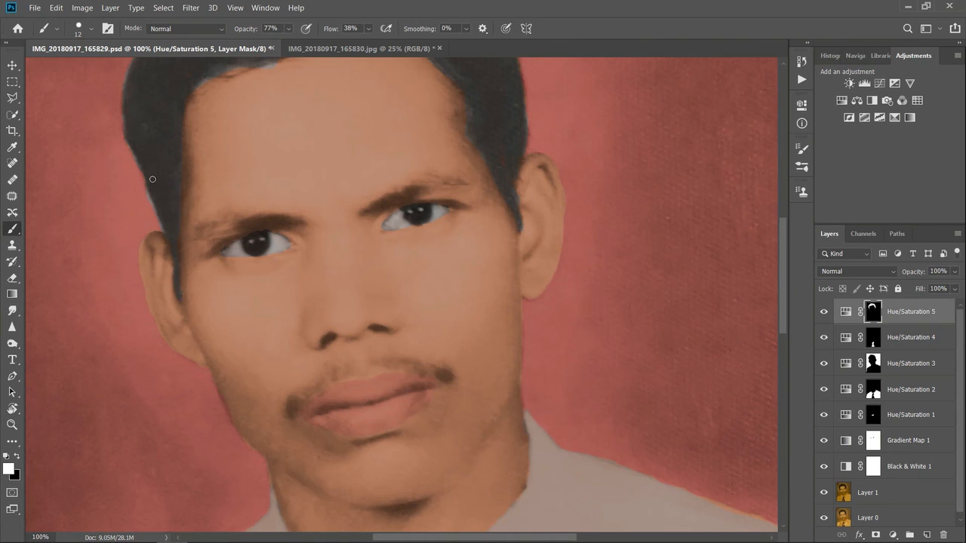
pyautogui.click(17, 458)
pyautogui.click(16, 455)
pyautogui.click(16, 458)
# Step: Try painting an eyebrow into the hair mask with the 12 px brush, and undo the strokes
pyautogui.click(12, 442)
pyautogui.click(17, 457)
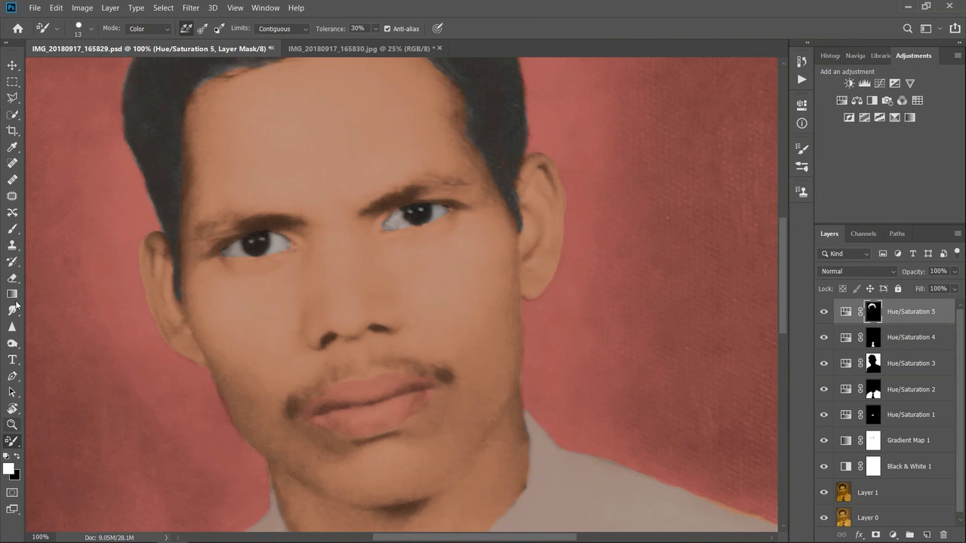
pyautogui.click(13, 228)
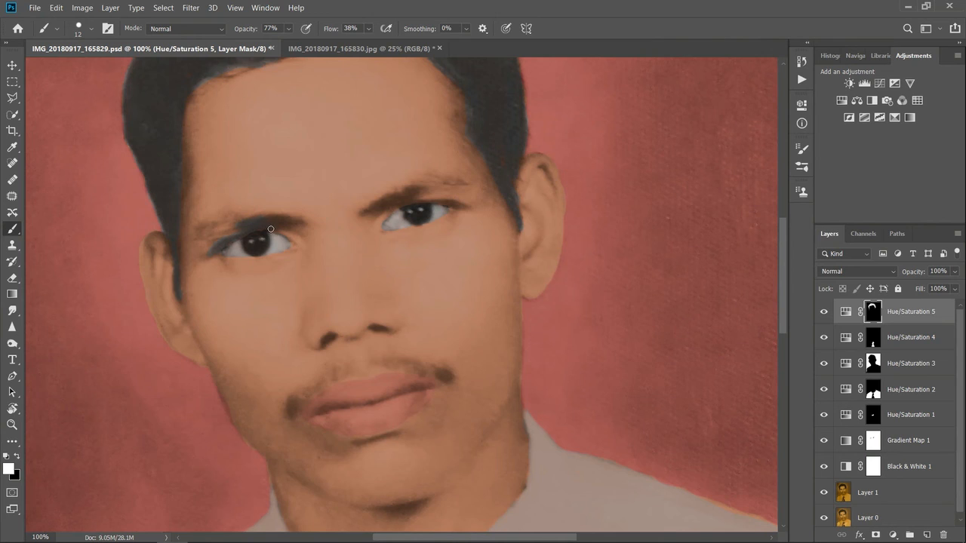
pyautogui.hotkey('ctrl', 'z')
pyautogui.hotkey('ctrl', 'z')
pyautogui.hotkey('ctrl', 'z')
pyautogui.hotkey('ctrl', 'z')
# Step: Examine the coloured hair on the whole portrait and up close, comparing it with the original photo IMG_20180917_165830.jpg
pyautogui.hotkey('ctrl', '-')
pyautogui.hotkey('ctrl', '-')
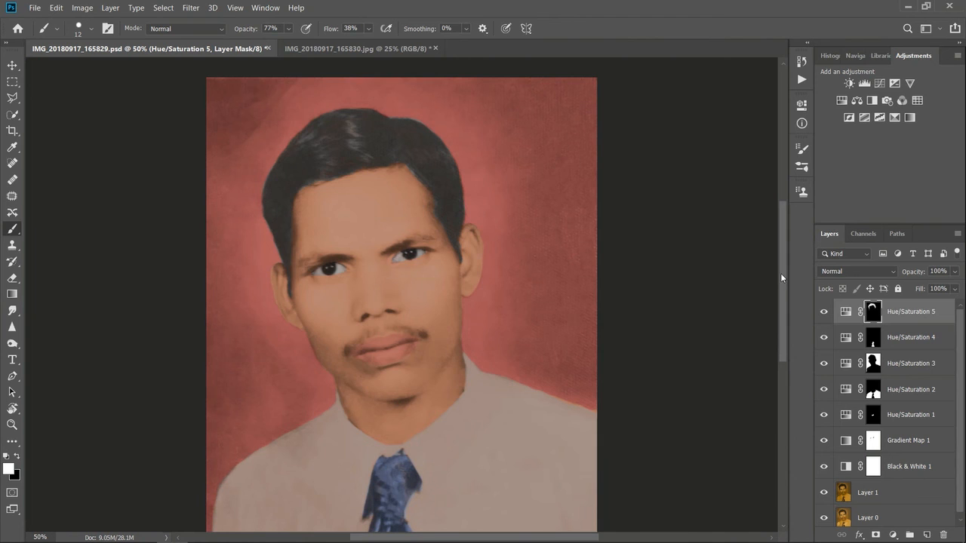
pyautogui.scroll(-2, 780, 274)
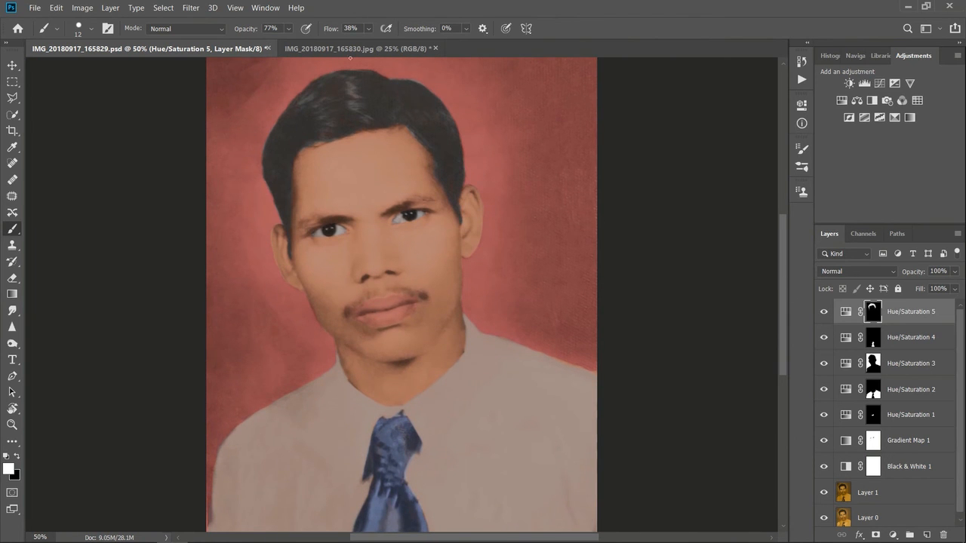
pyautogui.click(349, 51)
pyautogui.click(180, 51)
pyautogui.hotkey('ctrl', '+')
pyautogui.hotkey('ctrl', '+')
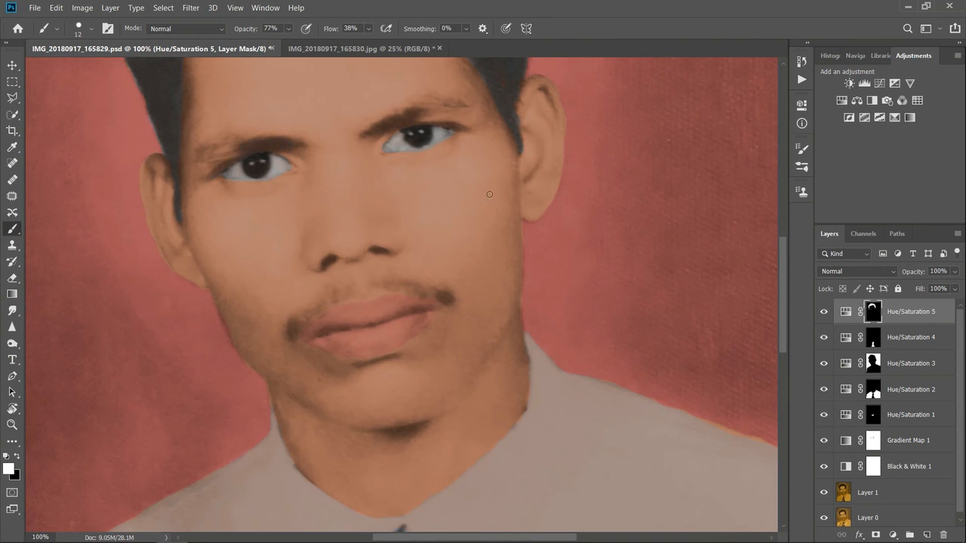
pyautogui.hotkey('ctrl', '-')
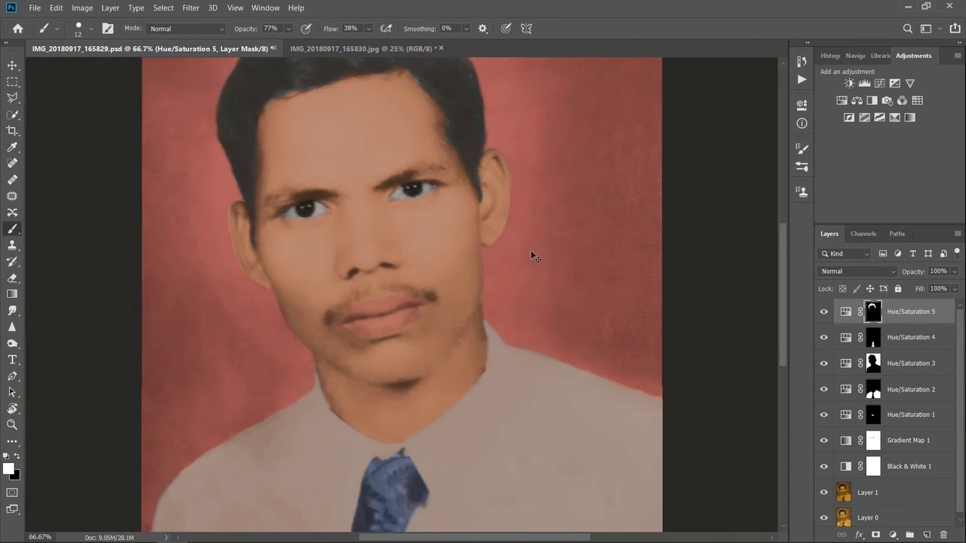
pyautogui.hotkey('ctrl', '-')
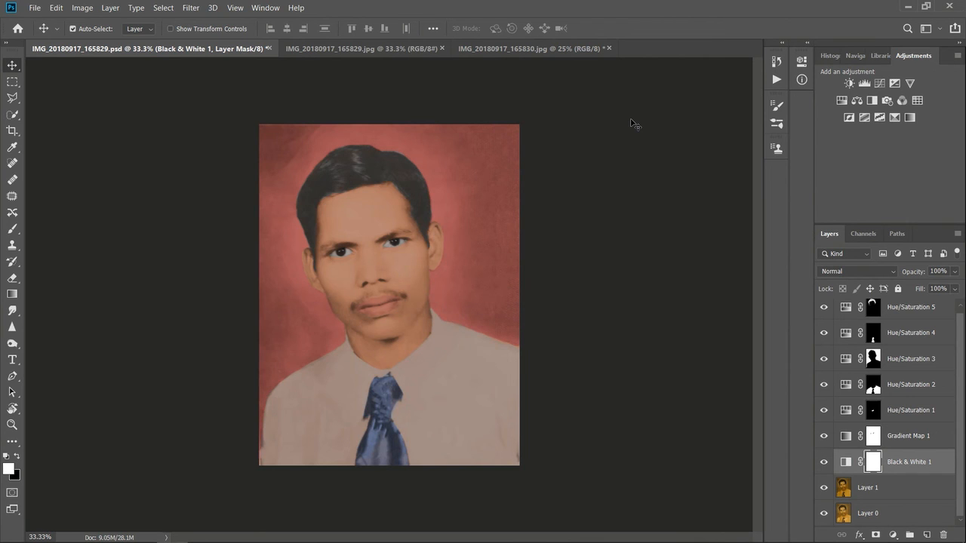
# Step: Arrange the coloured portrait, the damaged original and the black-and-white version side by side in a 3-up Vertical layout
pyautogui.click(271, 9)
pyautogui.moveTo(288, 25)
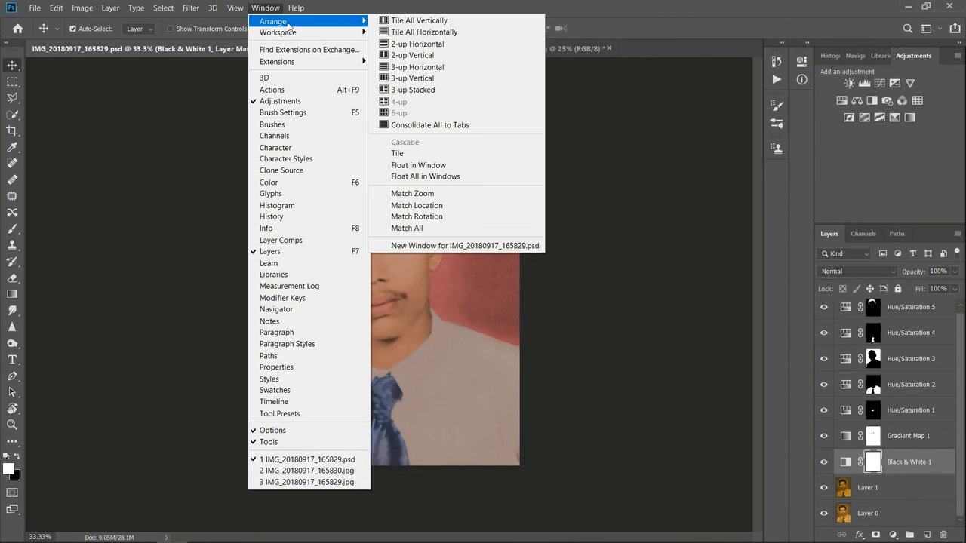
pyautogui.click(435, 80)
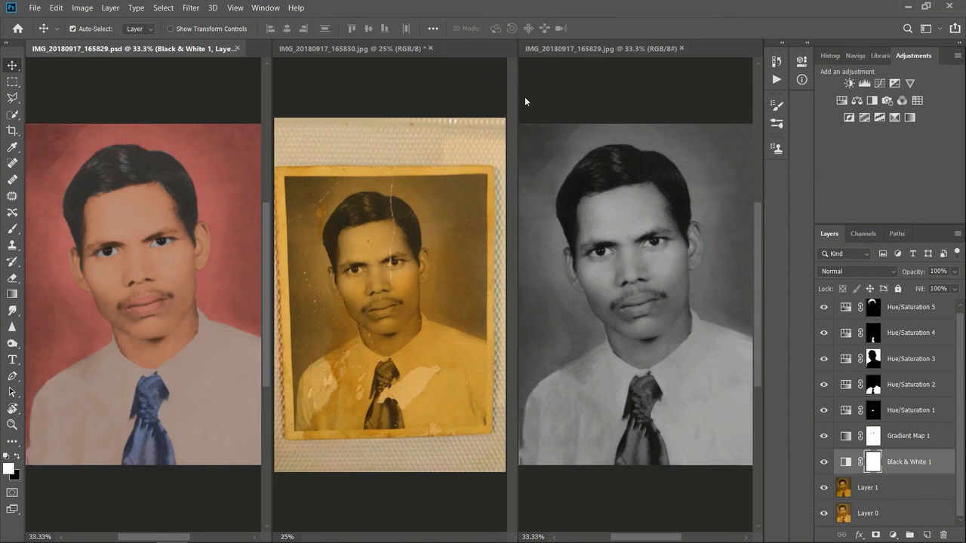
# Step: Add a Curves layer above Hue/Saturation 3 and shape an S-curve with a raised highlight point at input 160 and a lowered shadow point
pyautogui.click(219, 320)
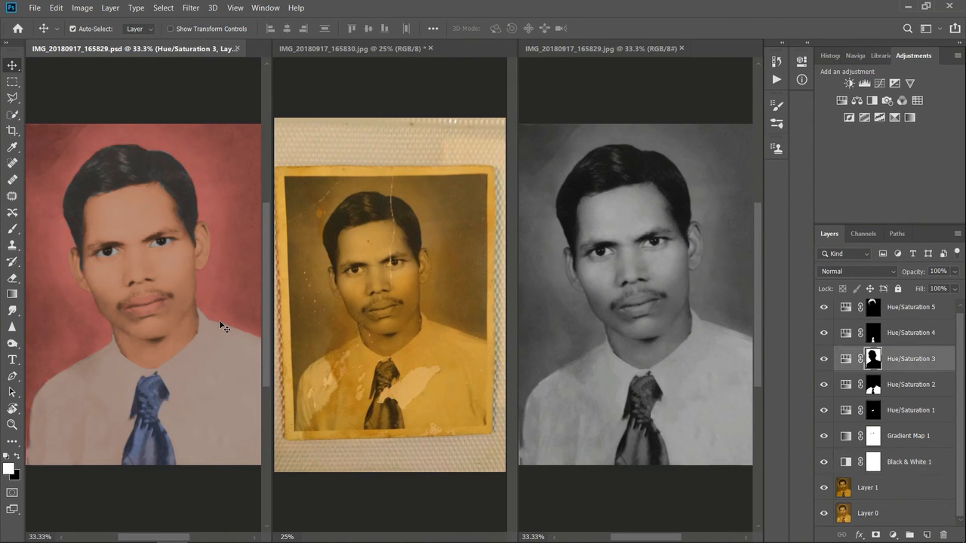
pyautogui.click(893, 535)
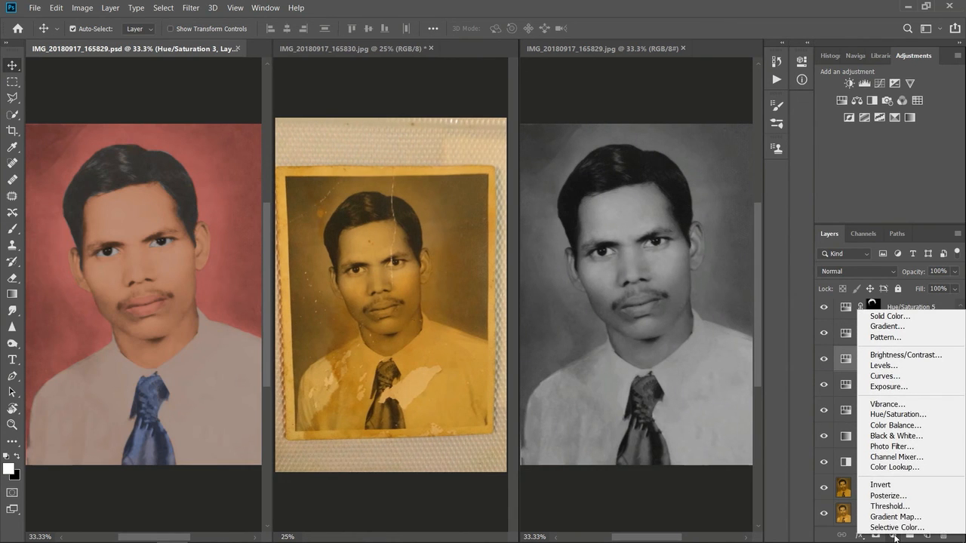
pyautogui.click(908, 377)
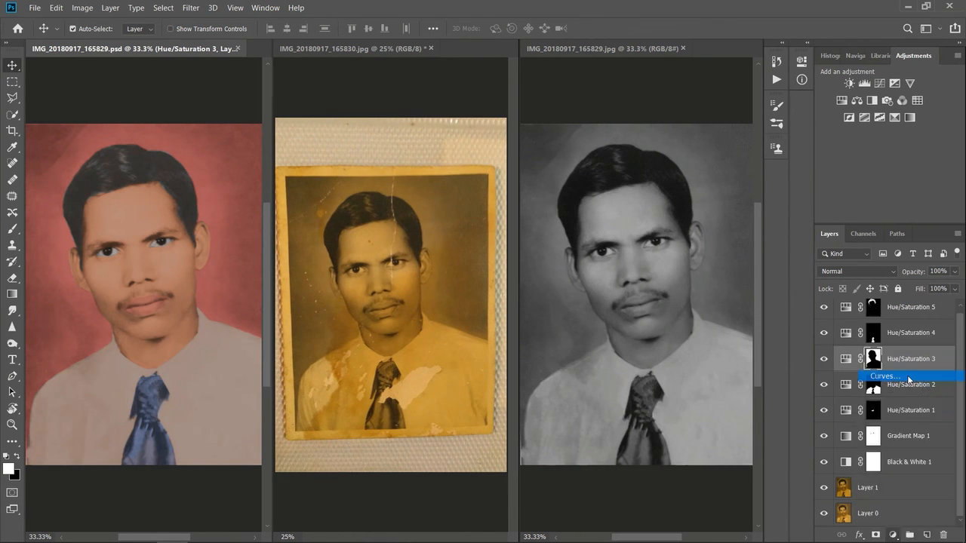
pyautogui.moveTo(728, 55); pyautogui.dragTo(754, 55)
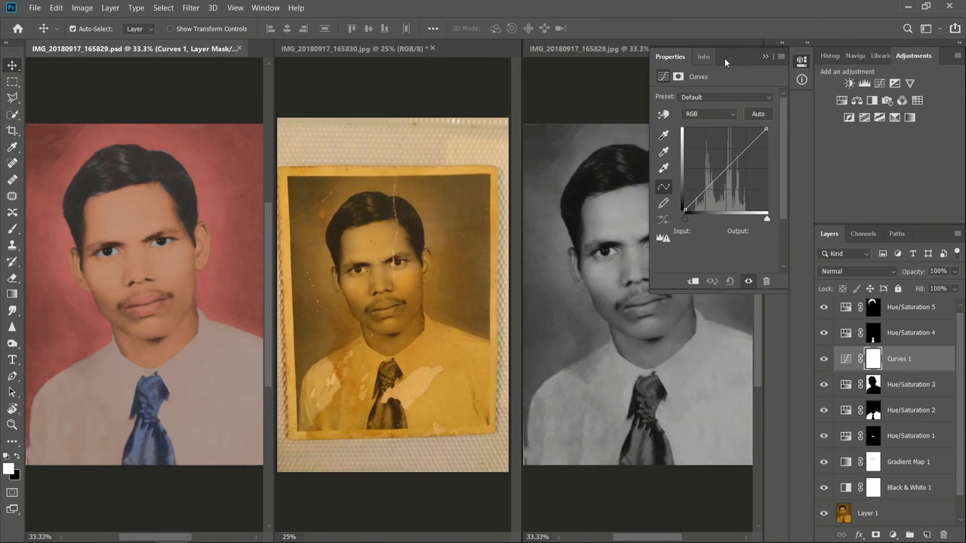
pyautogui.moveTo(710, 186); pyautogui.dragTo(737, 153)
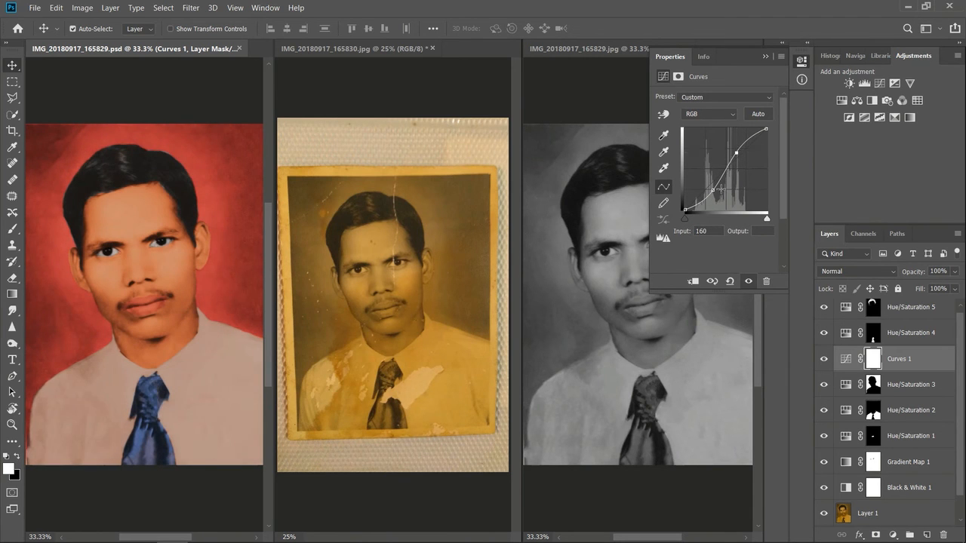
pyautogui.click(714, 189)
pyautogui.moveTo(714, 189); pyautogui.dragTo(713, 191)
# Step: Place the Curves layer directly below Gradient Map 1 and soften its S-curve with points at inputs 87 and 166
pyautogui.moveTo(848, 365); pyautogui.dragTo(855, 471)
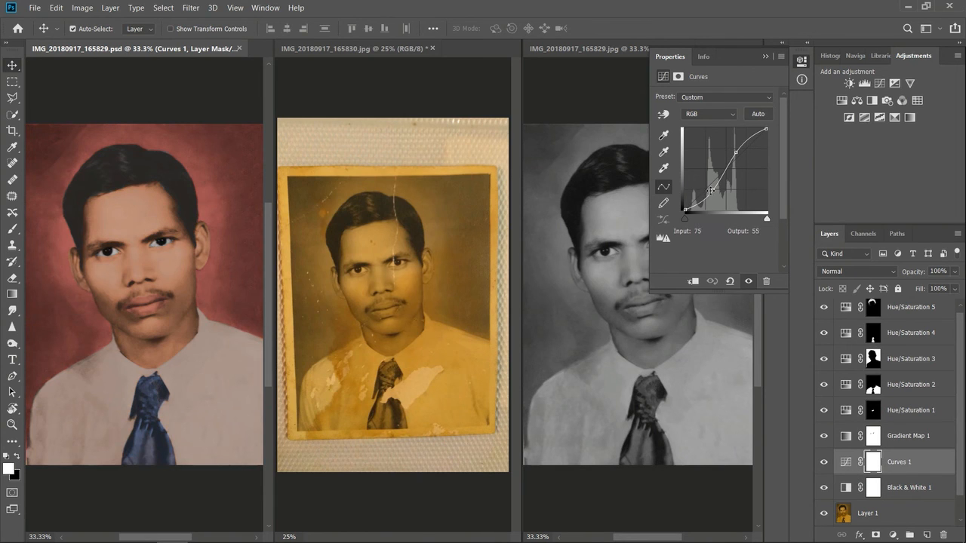
pyautogui.moveTo(710, 191); pyautogui.dragTo(712, 187)
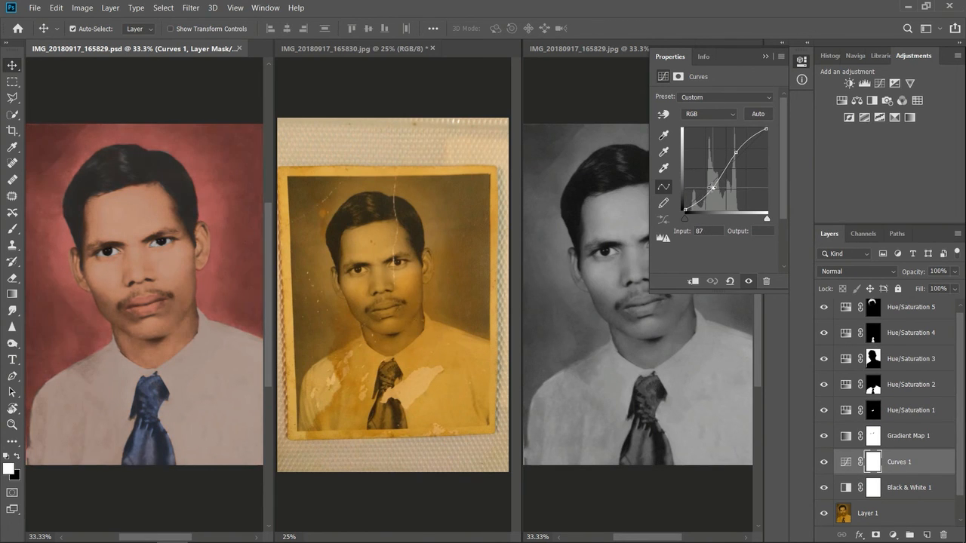
pyautogui.moveTo(736, 152); pyautogui.dragTo(738, 153)
# Step: Compare the portrait with and without the Curves layer and close the curve settings
pyautogui.click(826, 462)
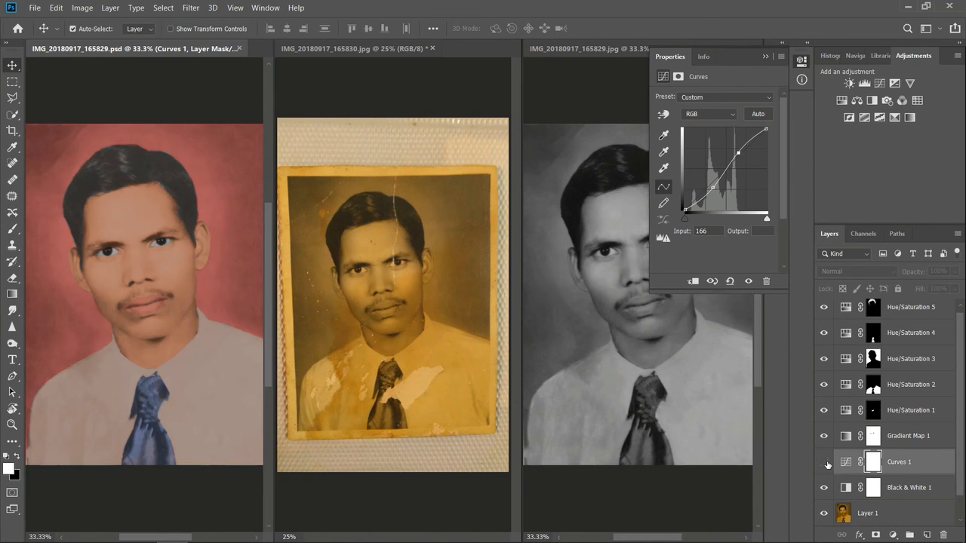
pyautogui.click(825, 463)
pyautogui.click(825, 462)
pyautogui.click(826, 463)
pyautogui.click(826, 463)
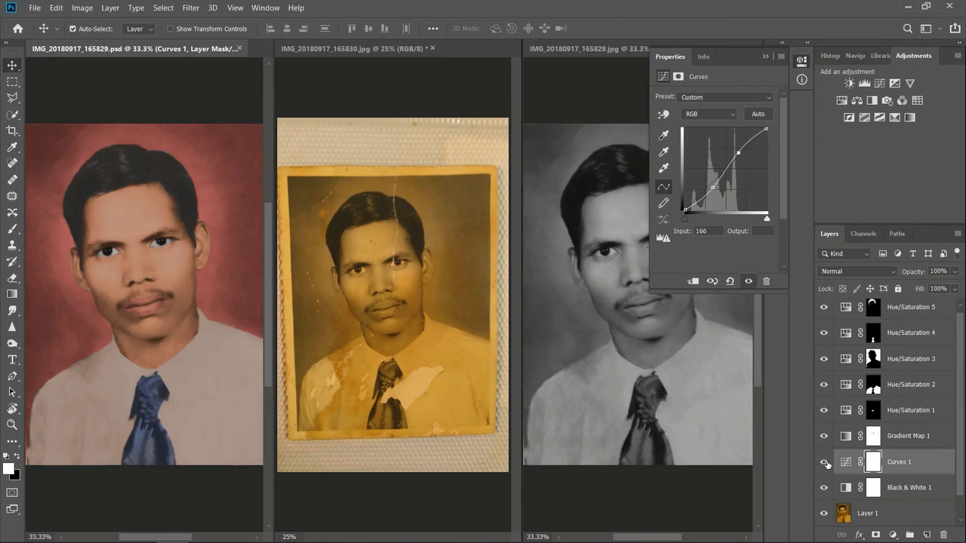
pyautogui.click(765, 58)
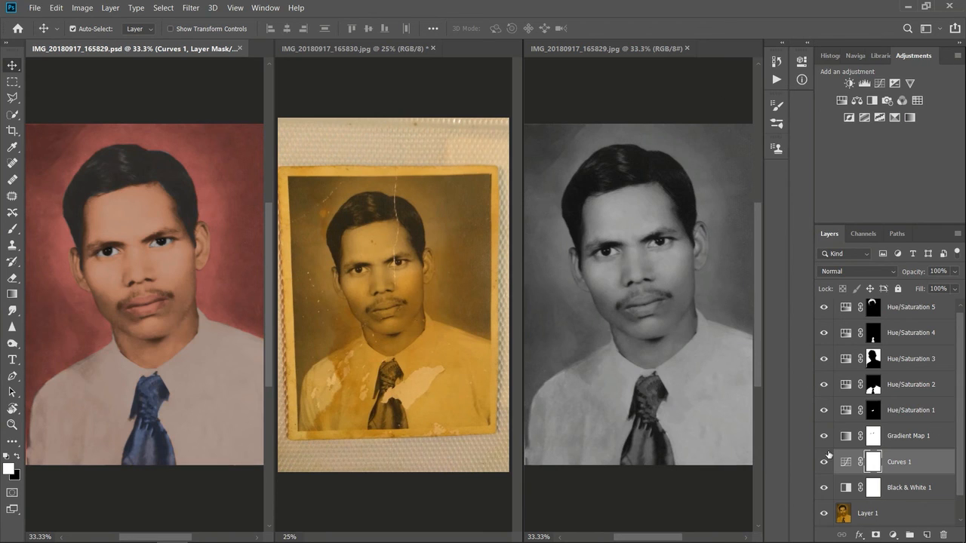
# Step: Try the Curves layer directly below Hue/Saturation 3, and return it to its place between Gradient Map 1 and Black & White 1
pyautogui.moveTo(846, 464); pyautogui.dragTo(845, 292)
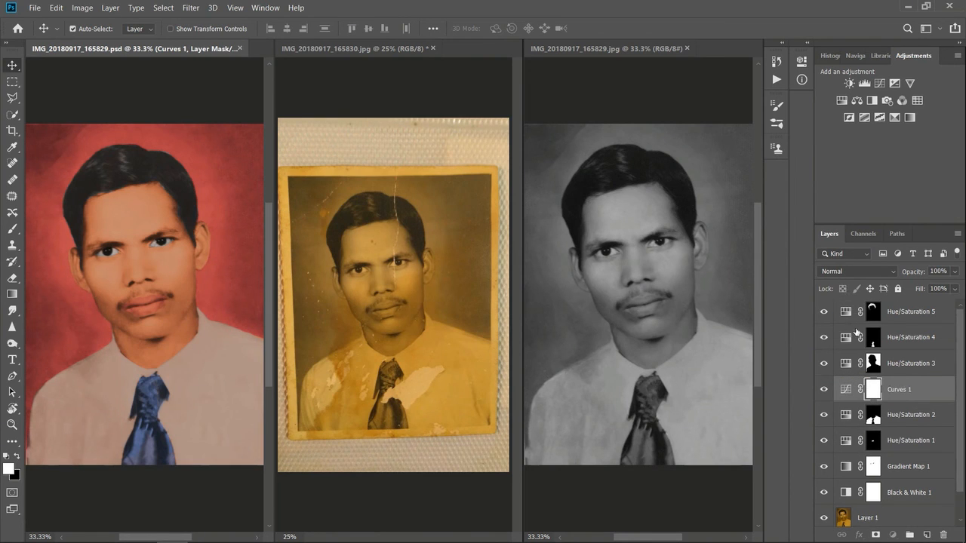
pyautogui.moveTo(848, 392); pyautogui.dragTo(847, 465)
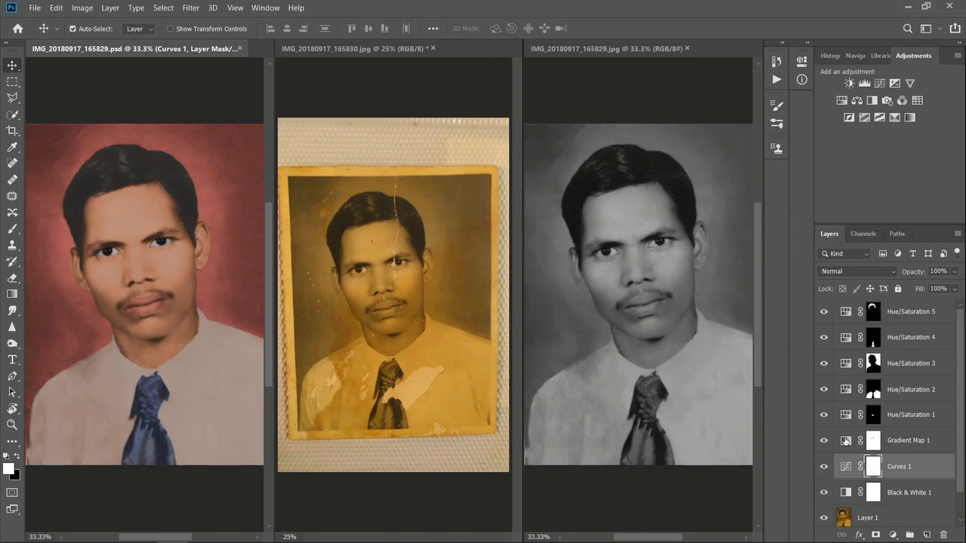